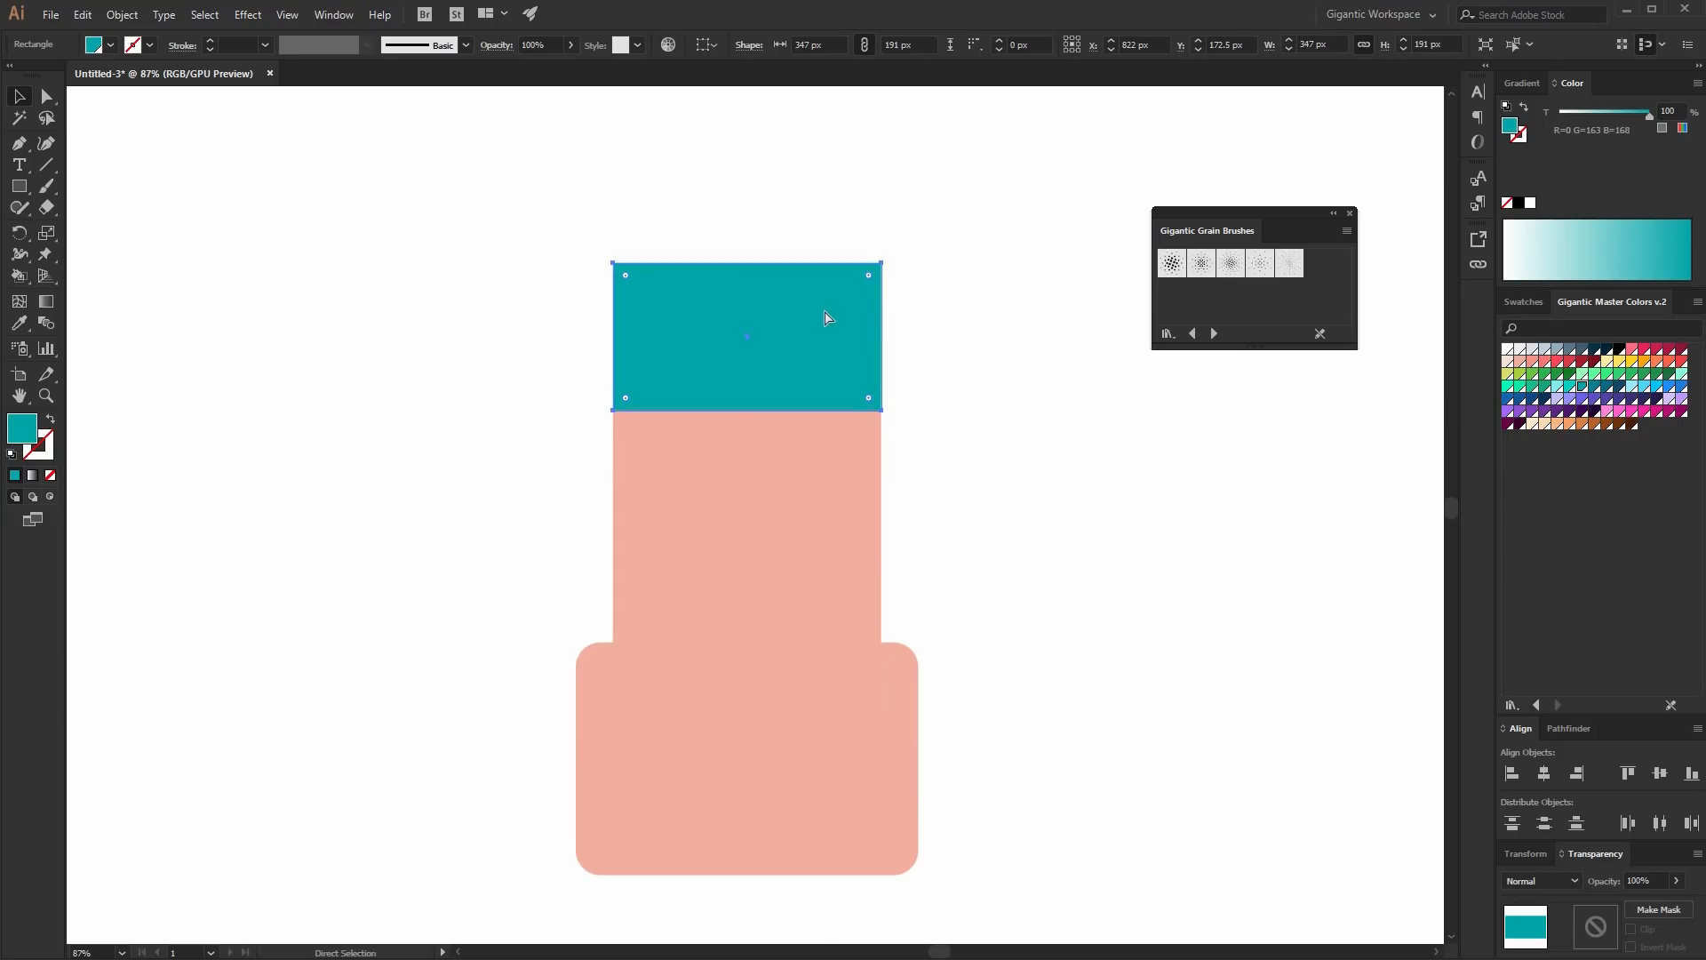
- Create a teal brim band about 375 x 56 px across the base of the hat crown, extending past both sides
drag(751, 264, 751, 366)
drag(616, 388, 592, 388)
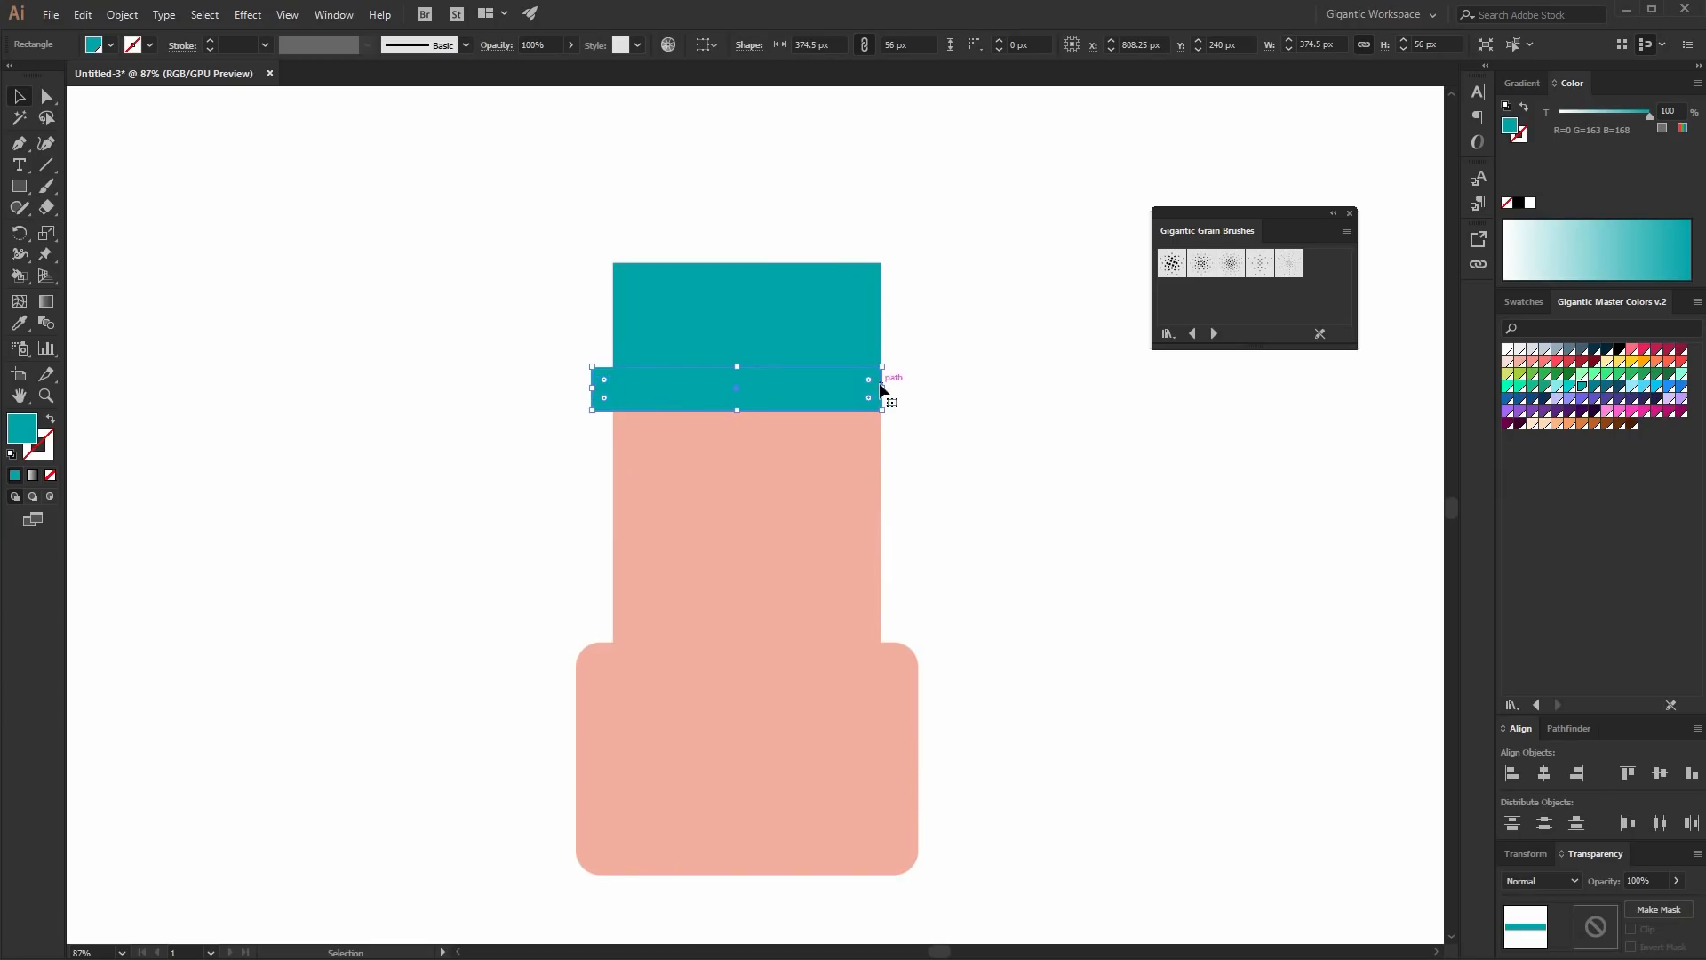
drag(882, 388, 909, 389)
- Round the top corners of the teal hat crown
click(49, 104)
drag(536, 207, 828, 333)
click(32, 99)
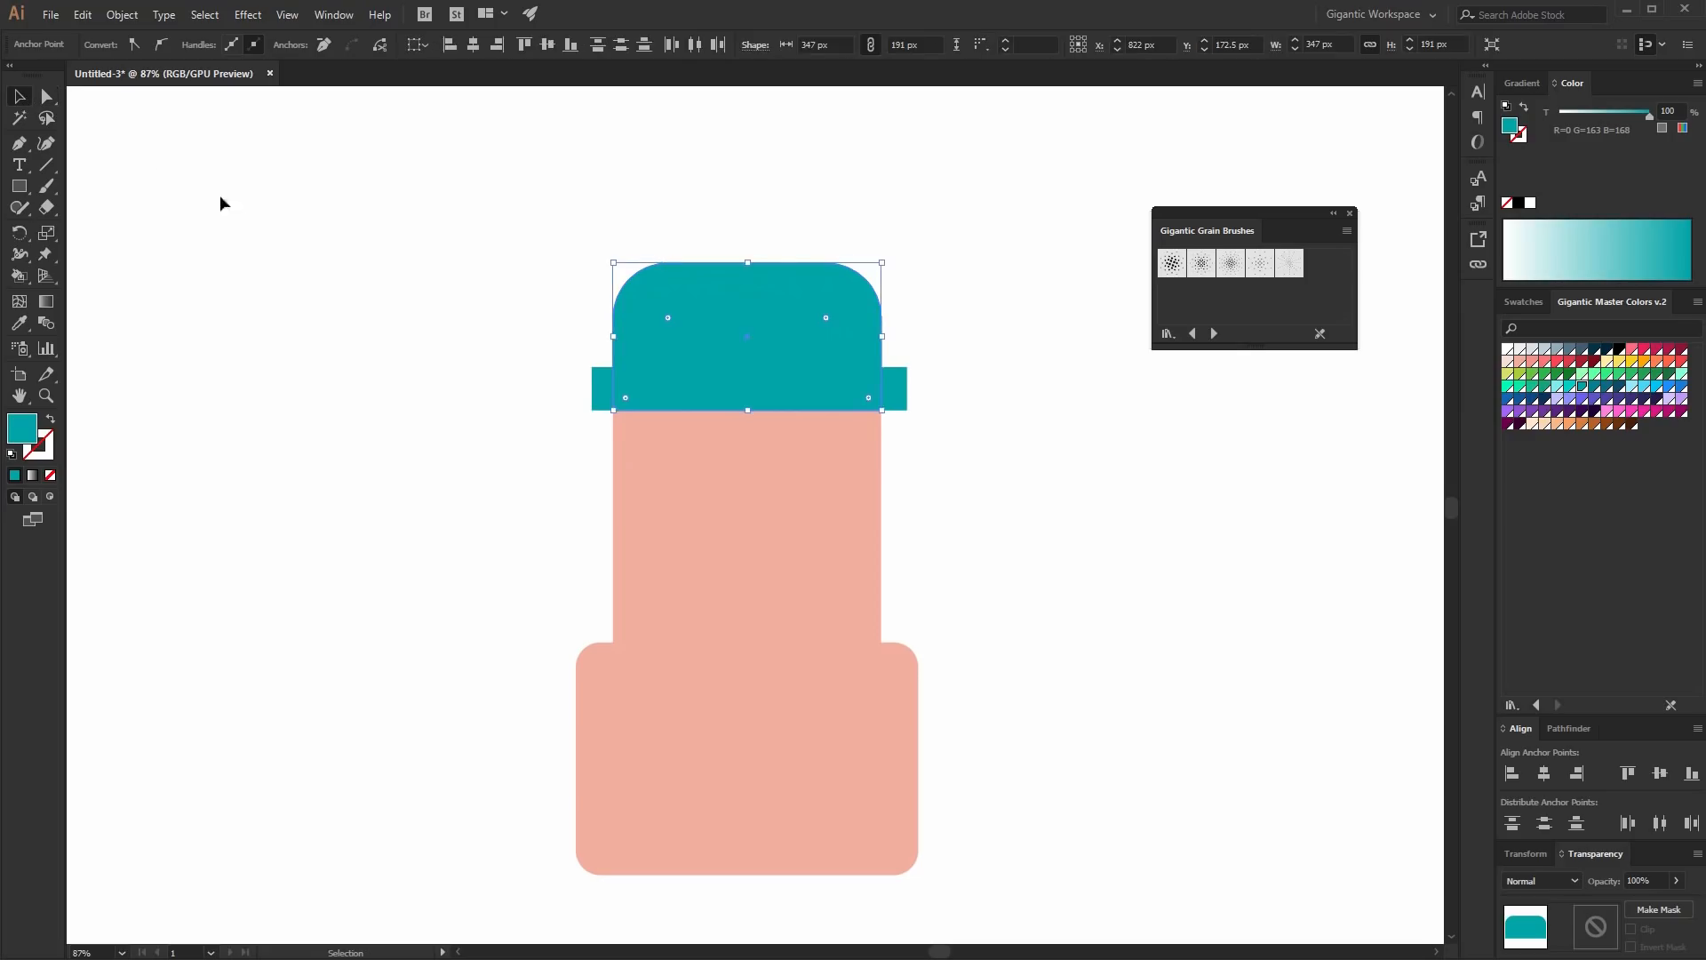
click(245, 221)
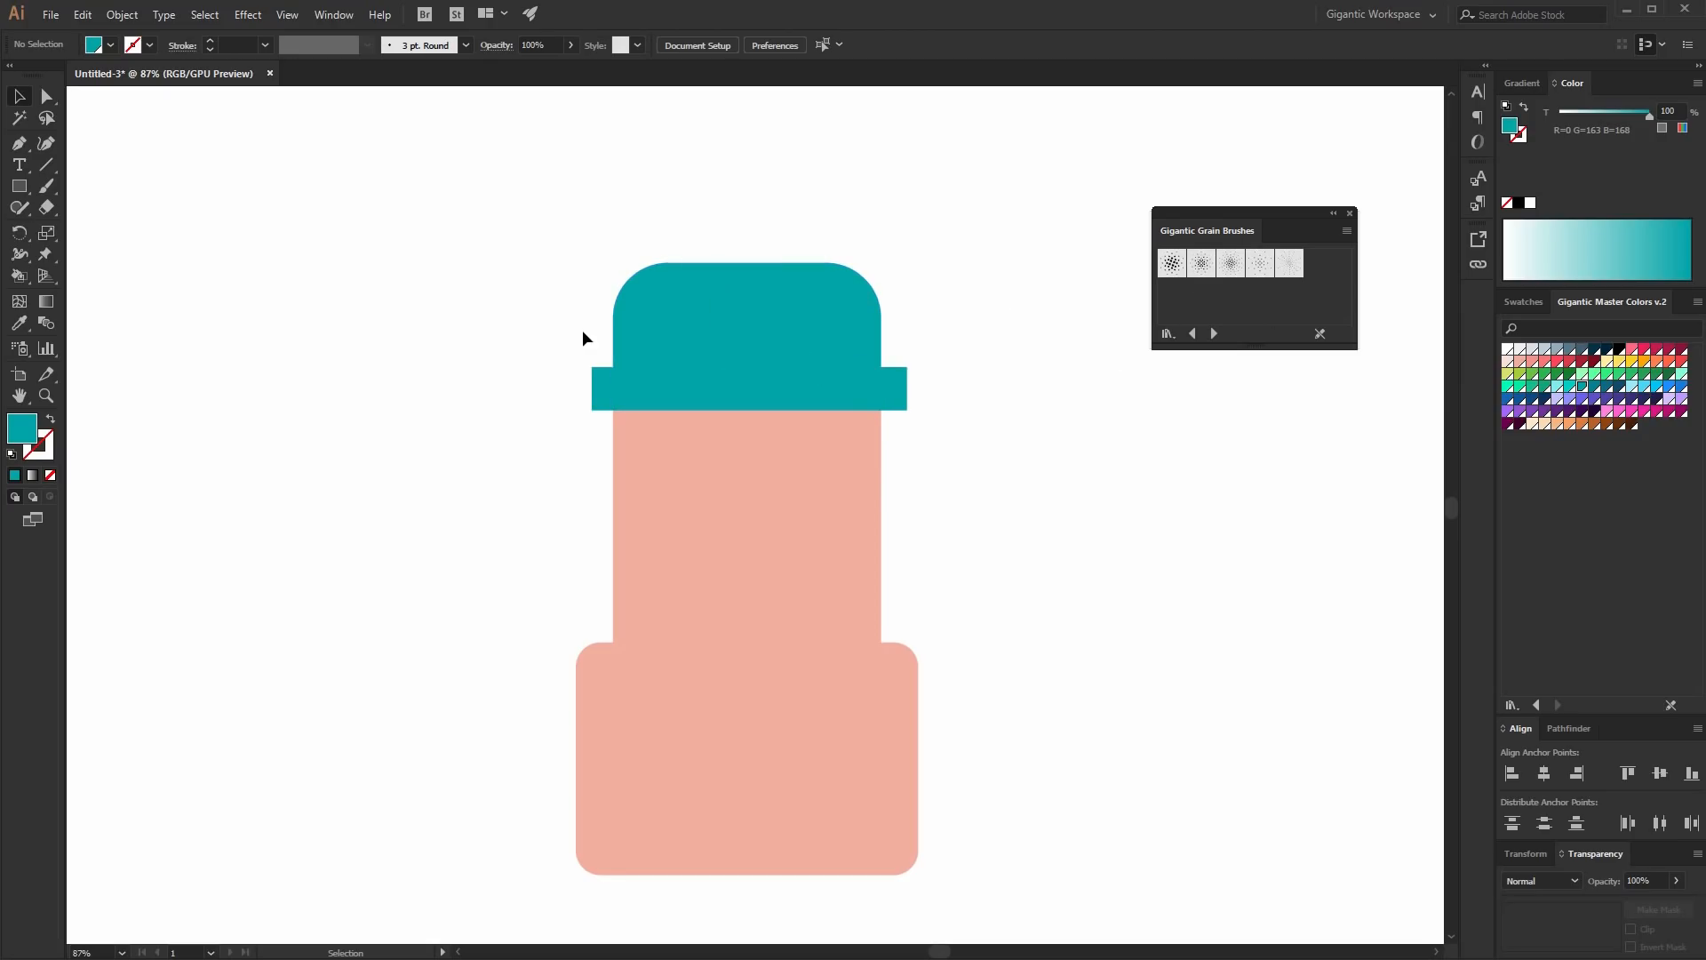
- Scale all shapes up slightly and align them to their horizontal centers
key(ctrl+a)
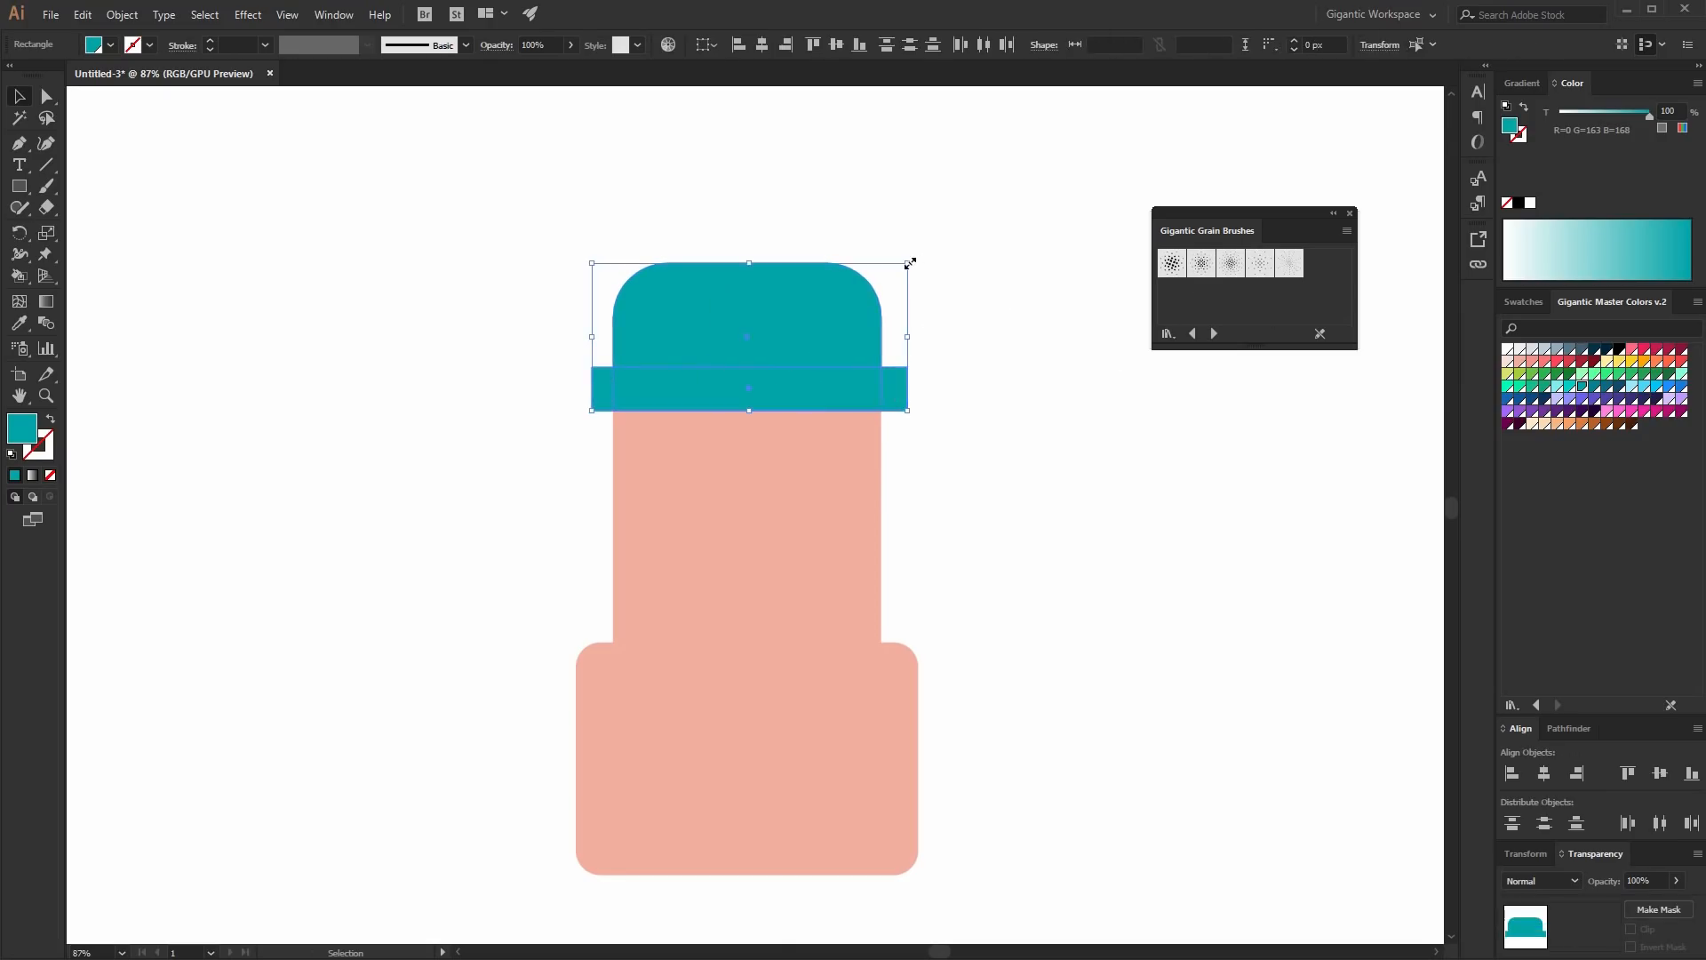
drag(910, 263, 933, 251)
drag(998, 212, 613, 690)
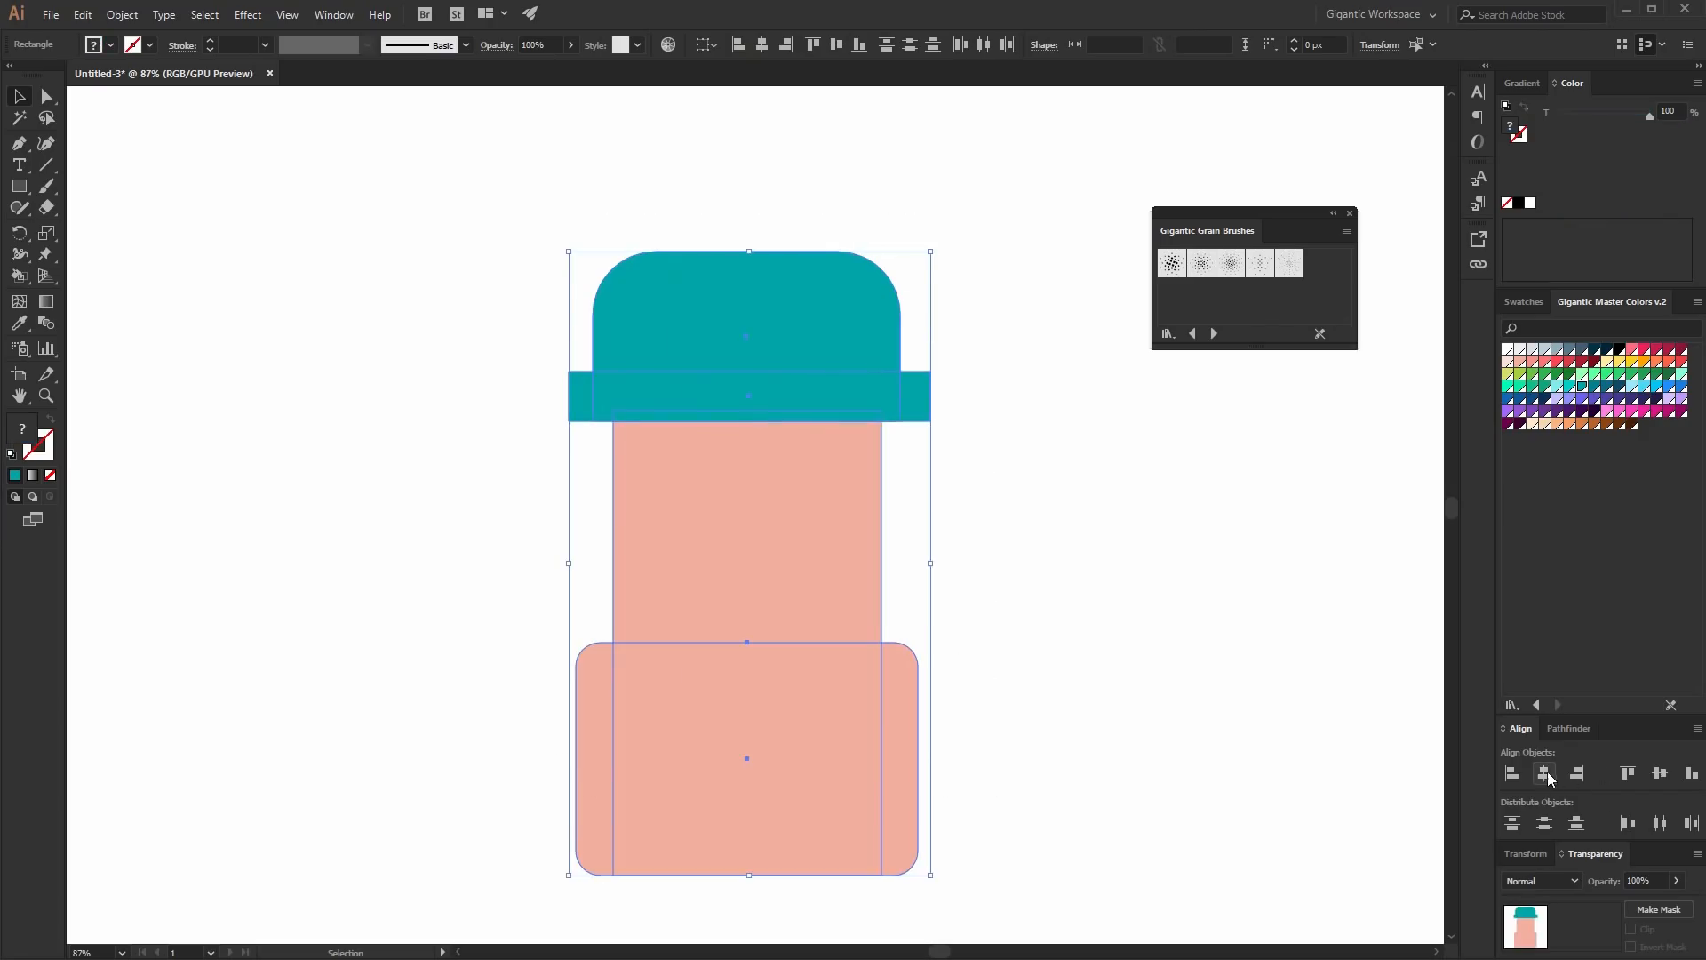
click(1192, 613)
key(ctrl+1)
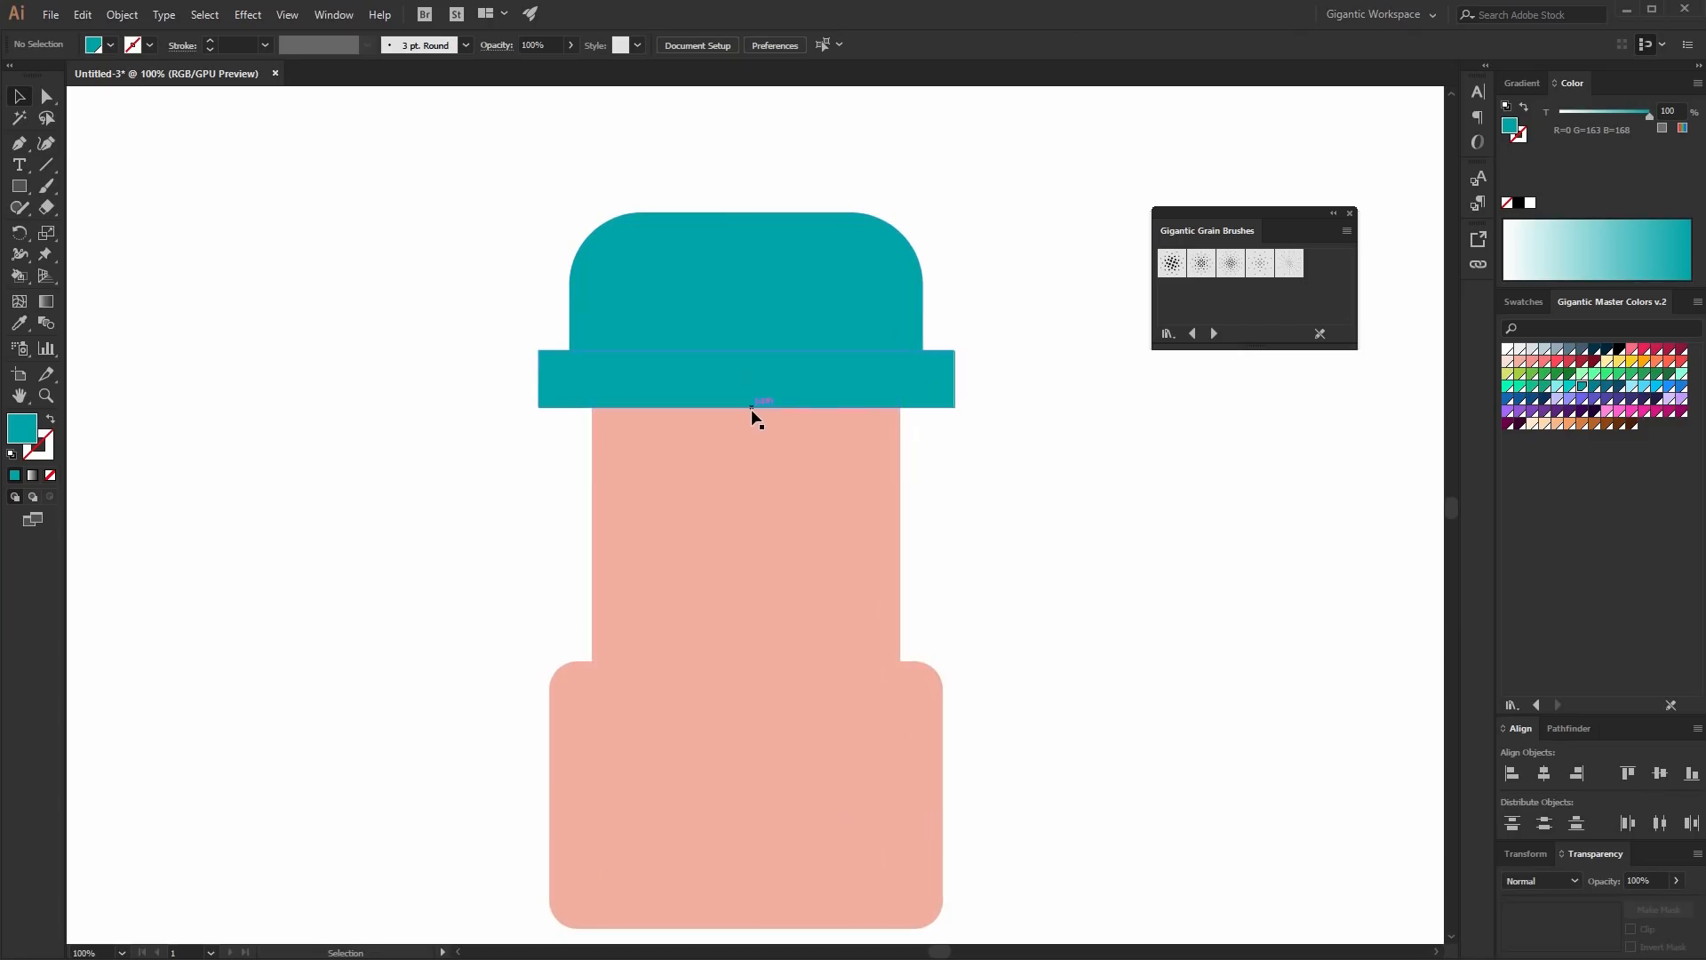
- Draw a 258 x 76 px rectangle under the right half of the brim and fill it dark navy
key(n)
key(m)
mouse_move(755, 408)
mouse_down()
mouse_move(997, 494)
mouse_move(981, 474)
mouse_up()
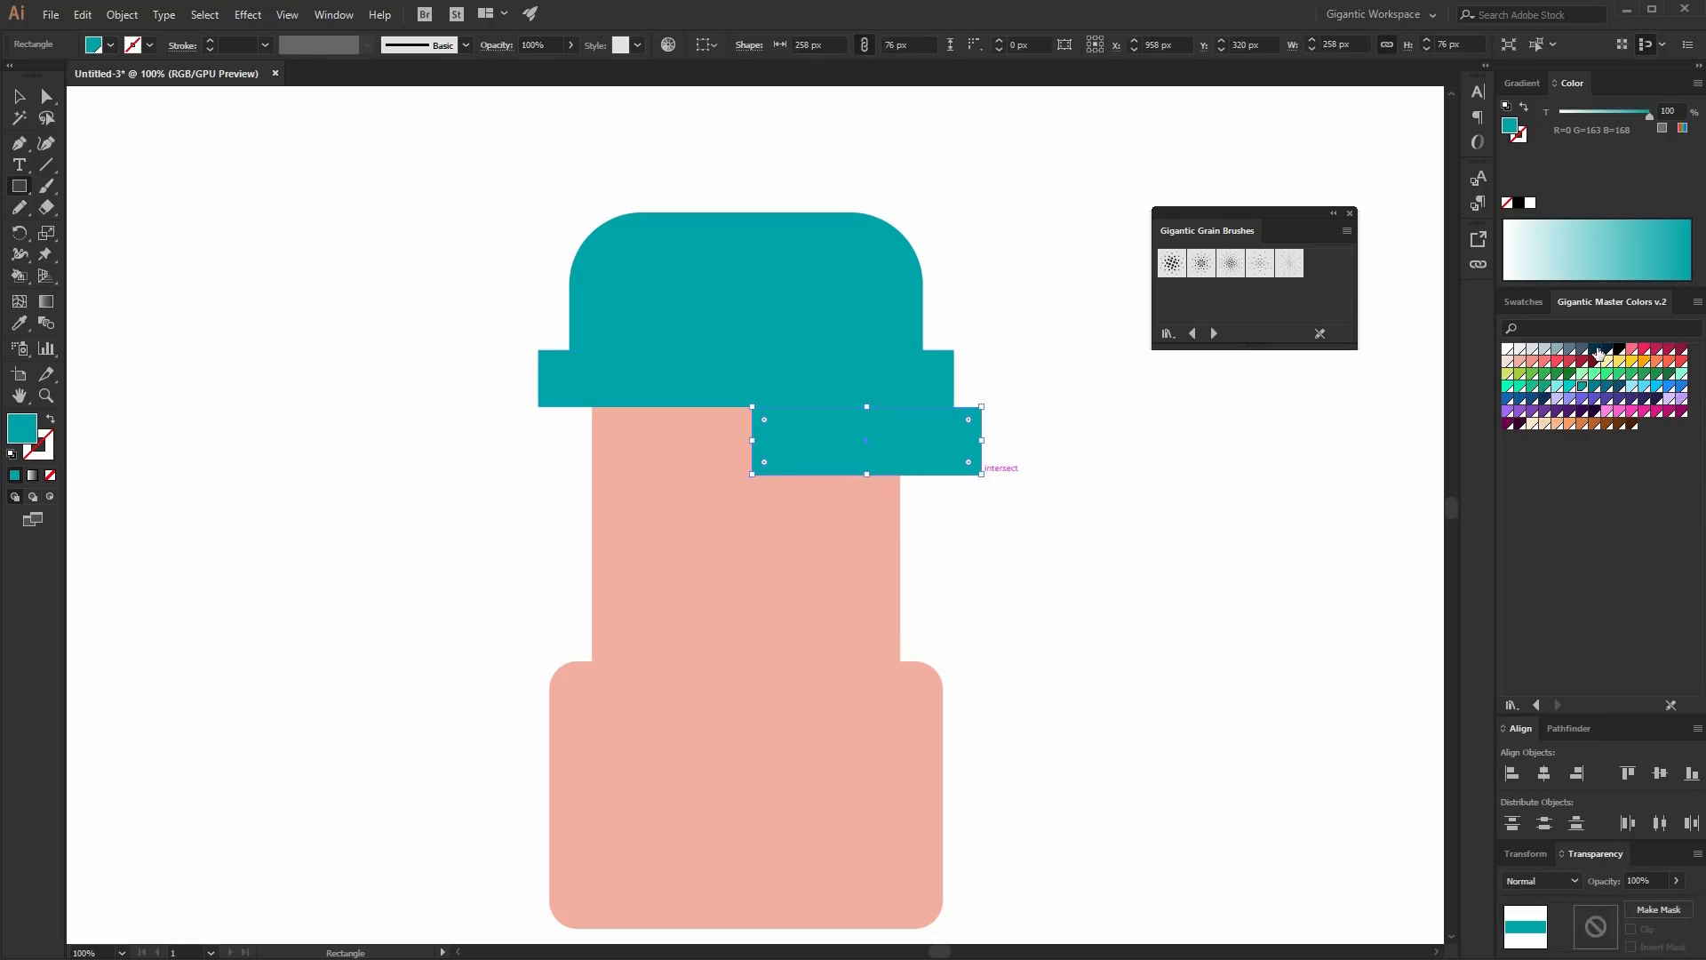
click(1597, 352)
- Round the navy rectangle's lower-right corner fully into a curve
click(41, 100)
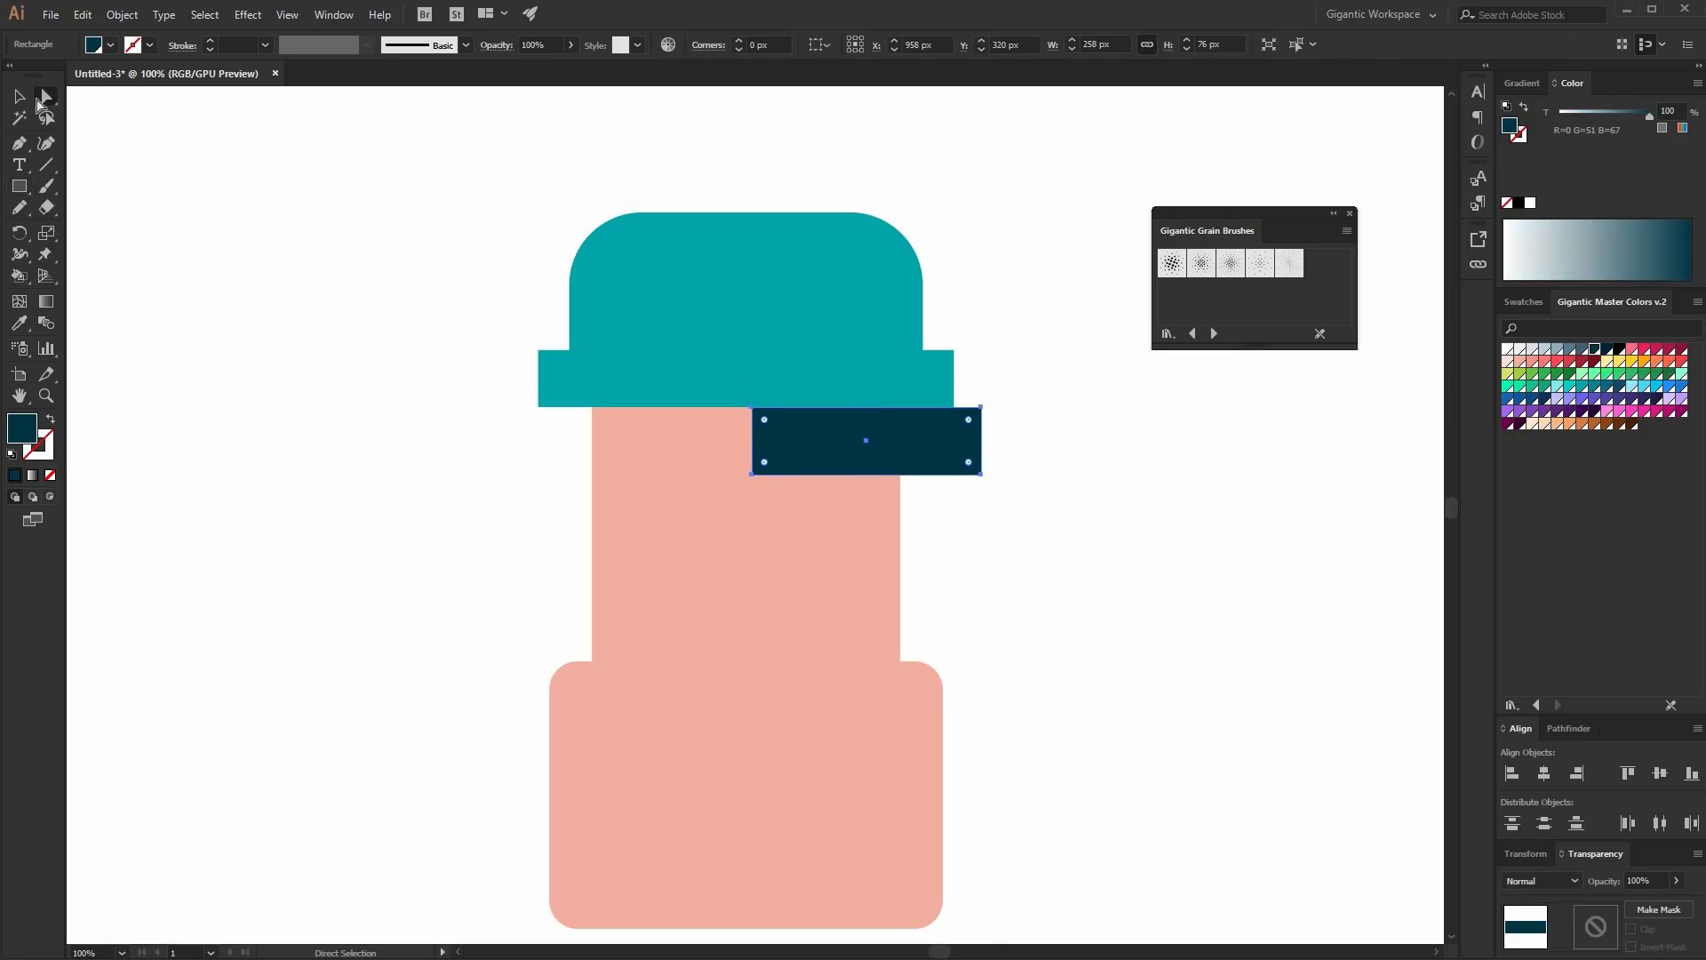
click(981, 474)
drag(968, 462, 890, 420)
- Draw a narrow navy rectangle about 71 x 131 px hanging below the left end of the hair shape
key(m)
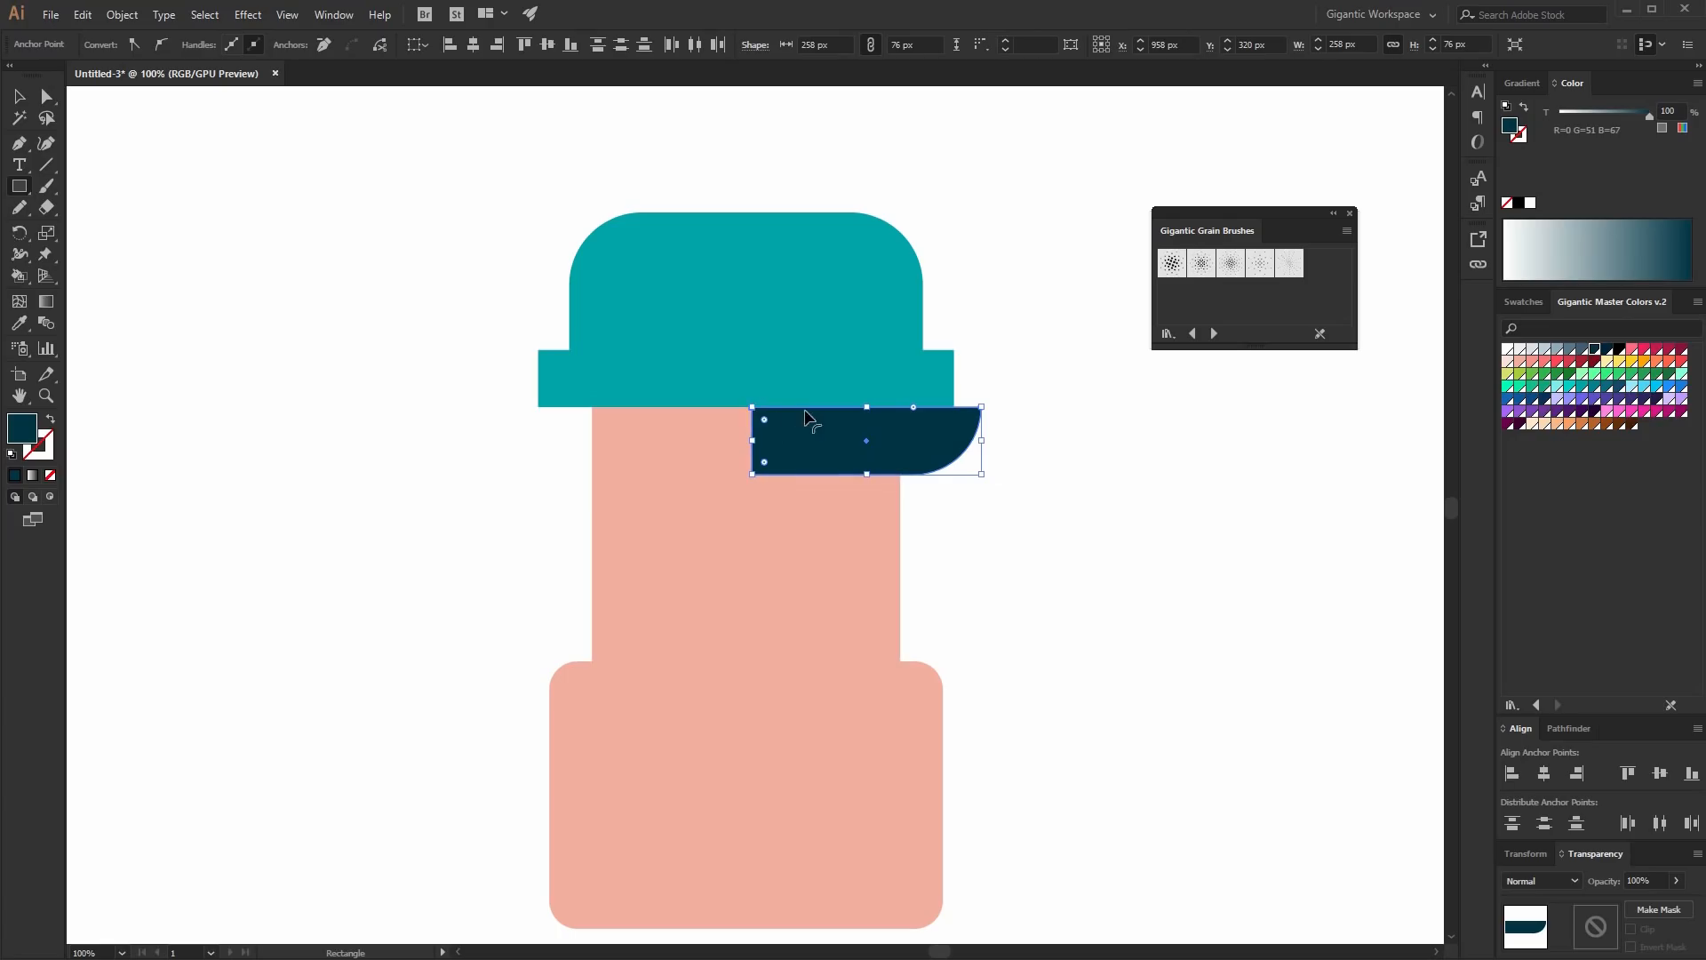
key(ctrl+shift+a)
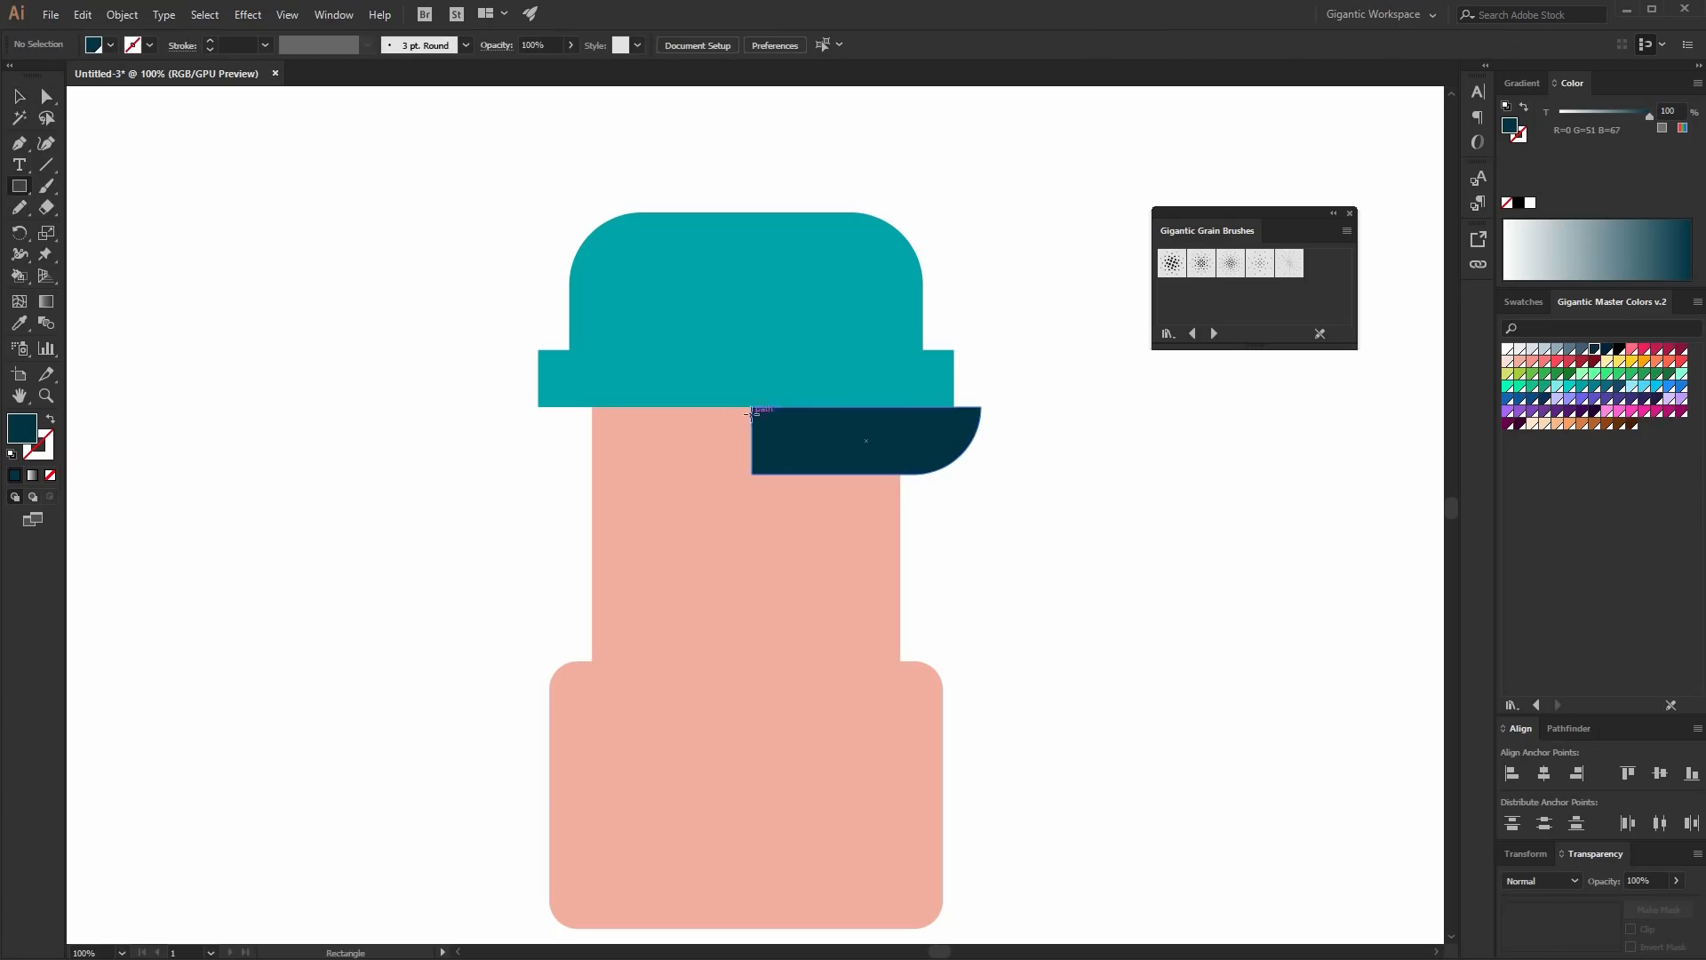
drag(753, 406, 815, 522)
- Round the narrow rectangle's lower-right corner fully
click(48, 96)
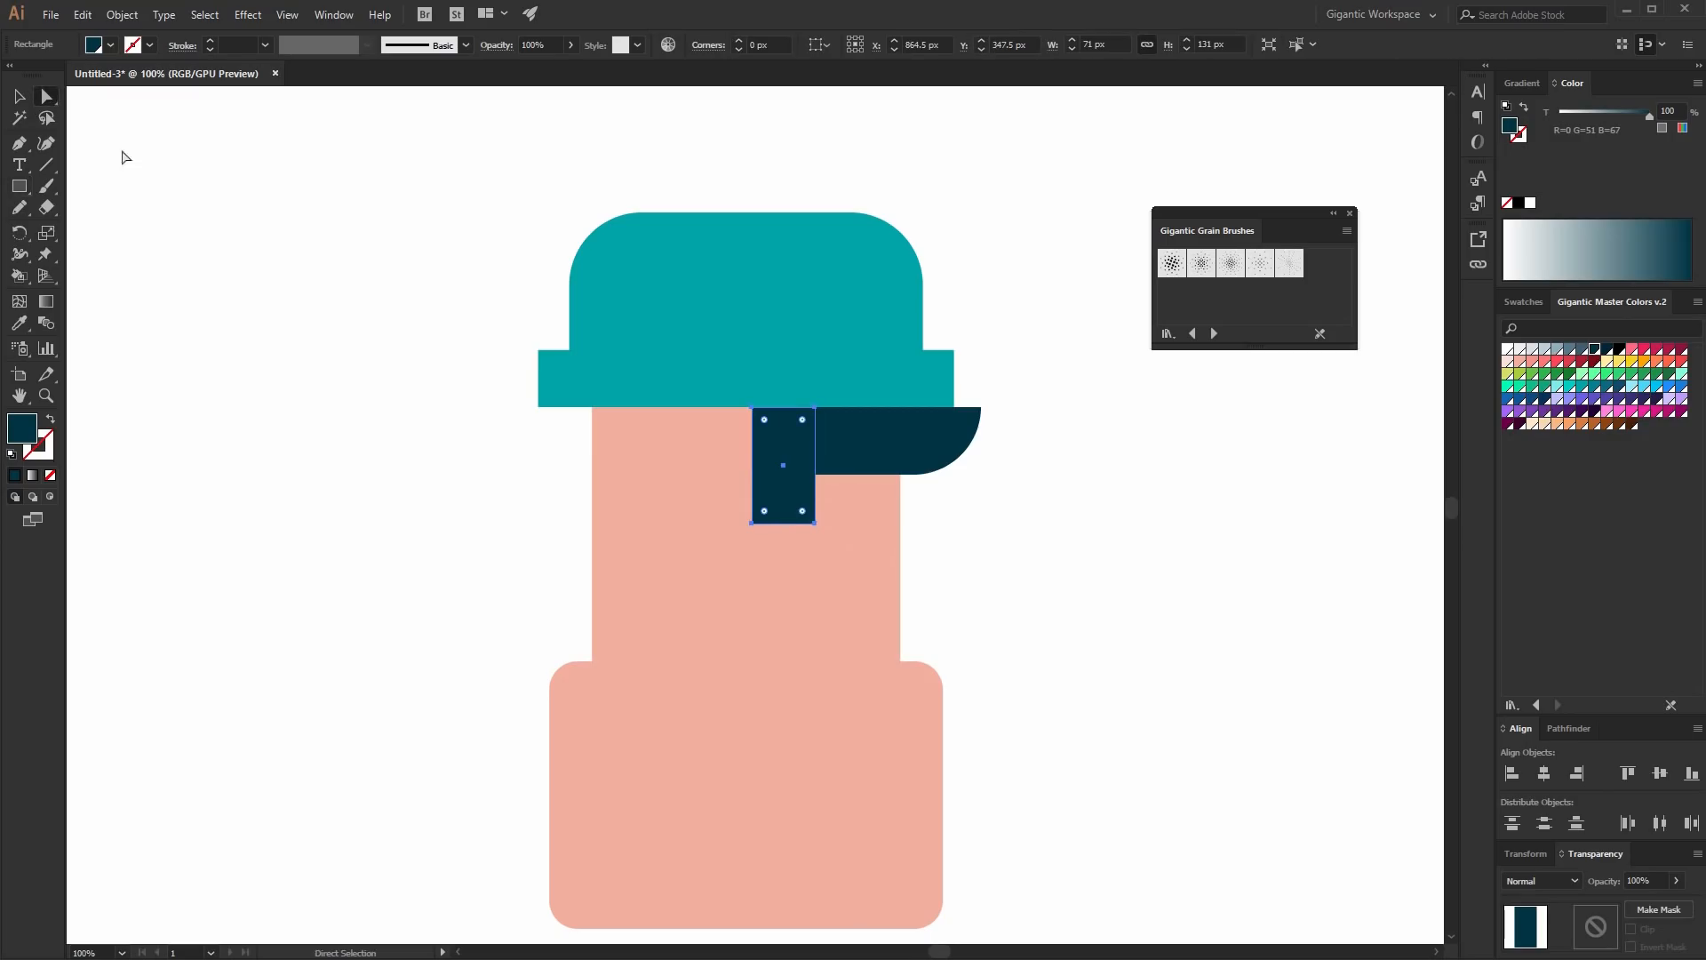
click(813, 526)
drag(803, 511, 753, 462)
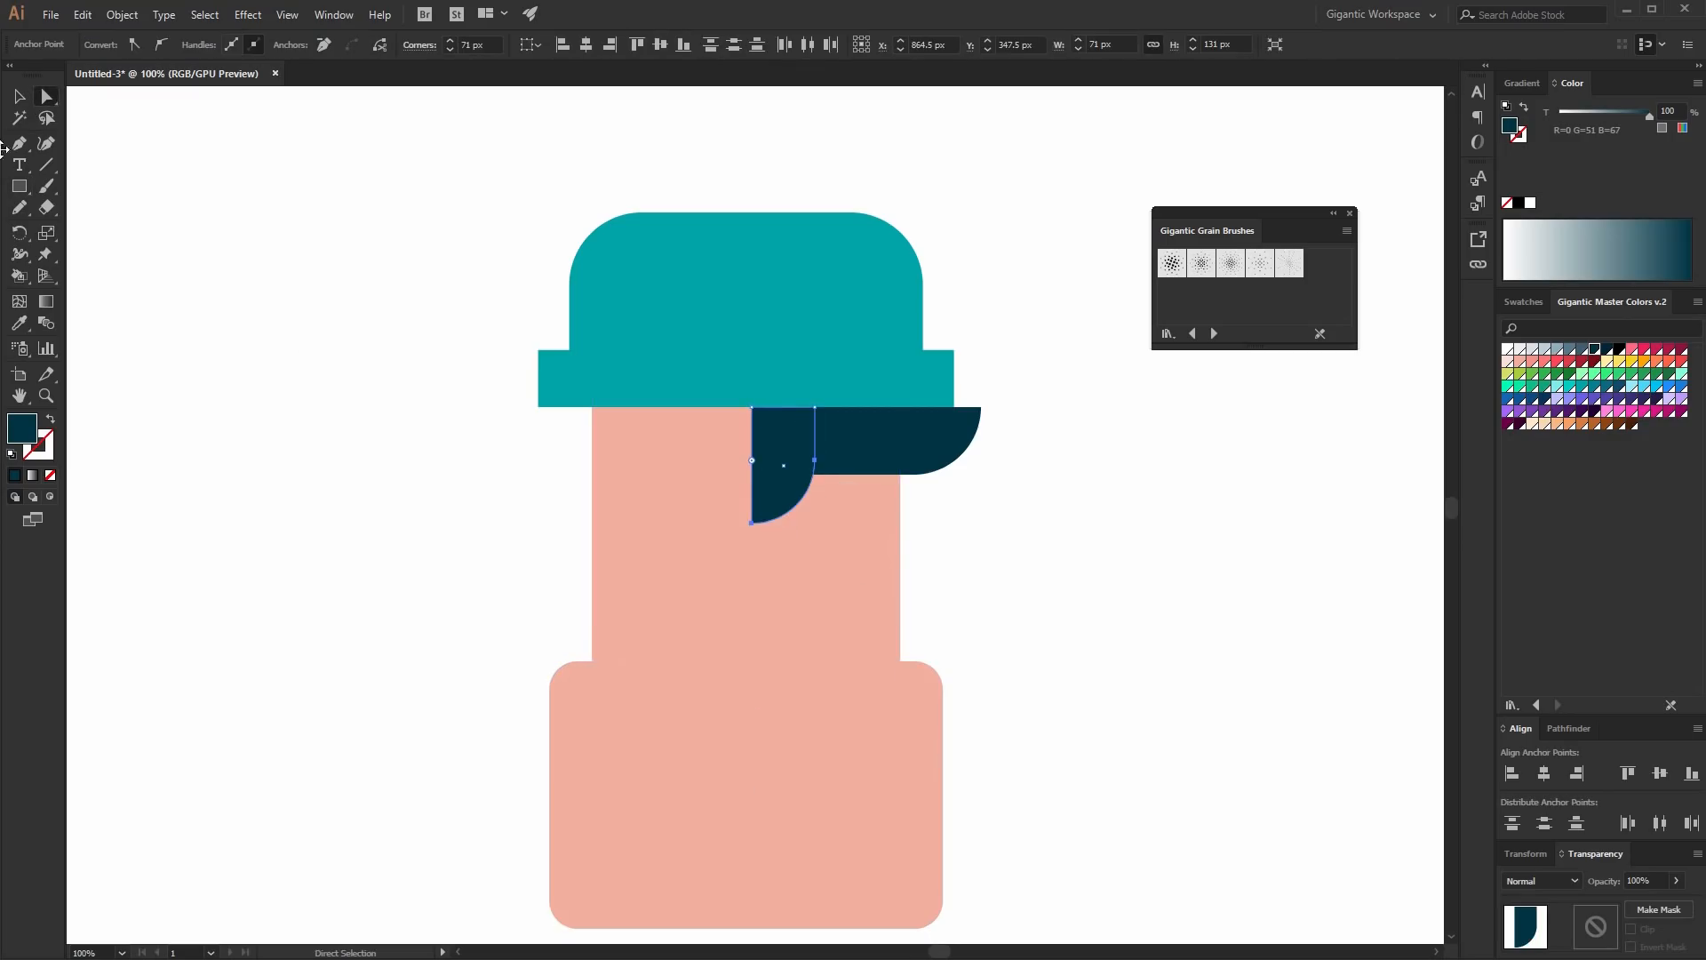
- Draw a 145 x 76 px navy rectangle under the brim's left end and round its bottom corners into a semicircle
click(19, 96)
click(365, 335)
key(m)
drag(631, 407, 502, 474)
key(a)
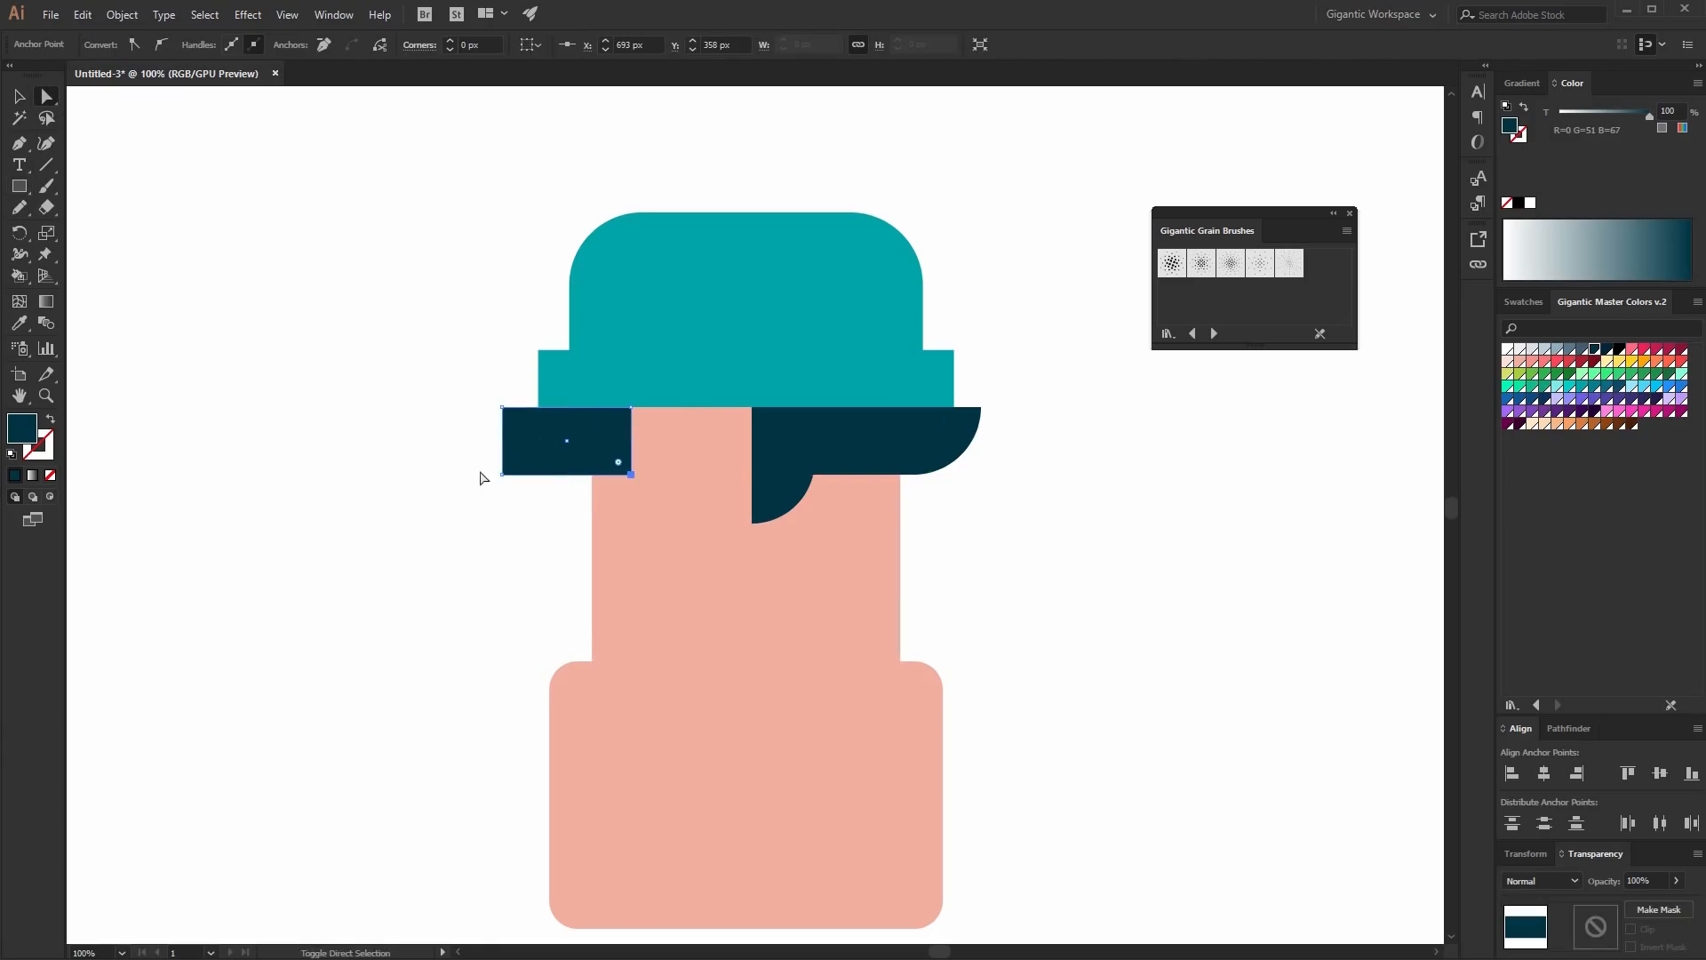
shift+drag(481, 470, 612, 394)
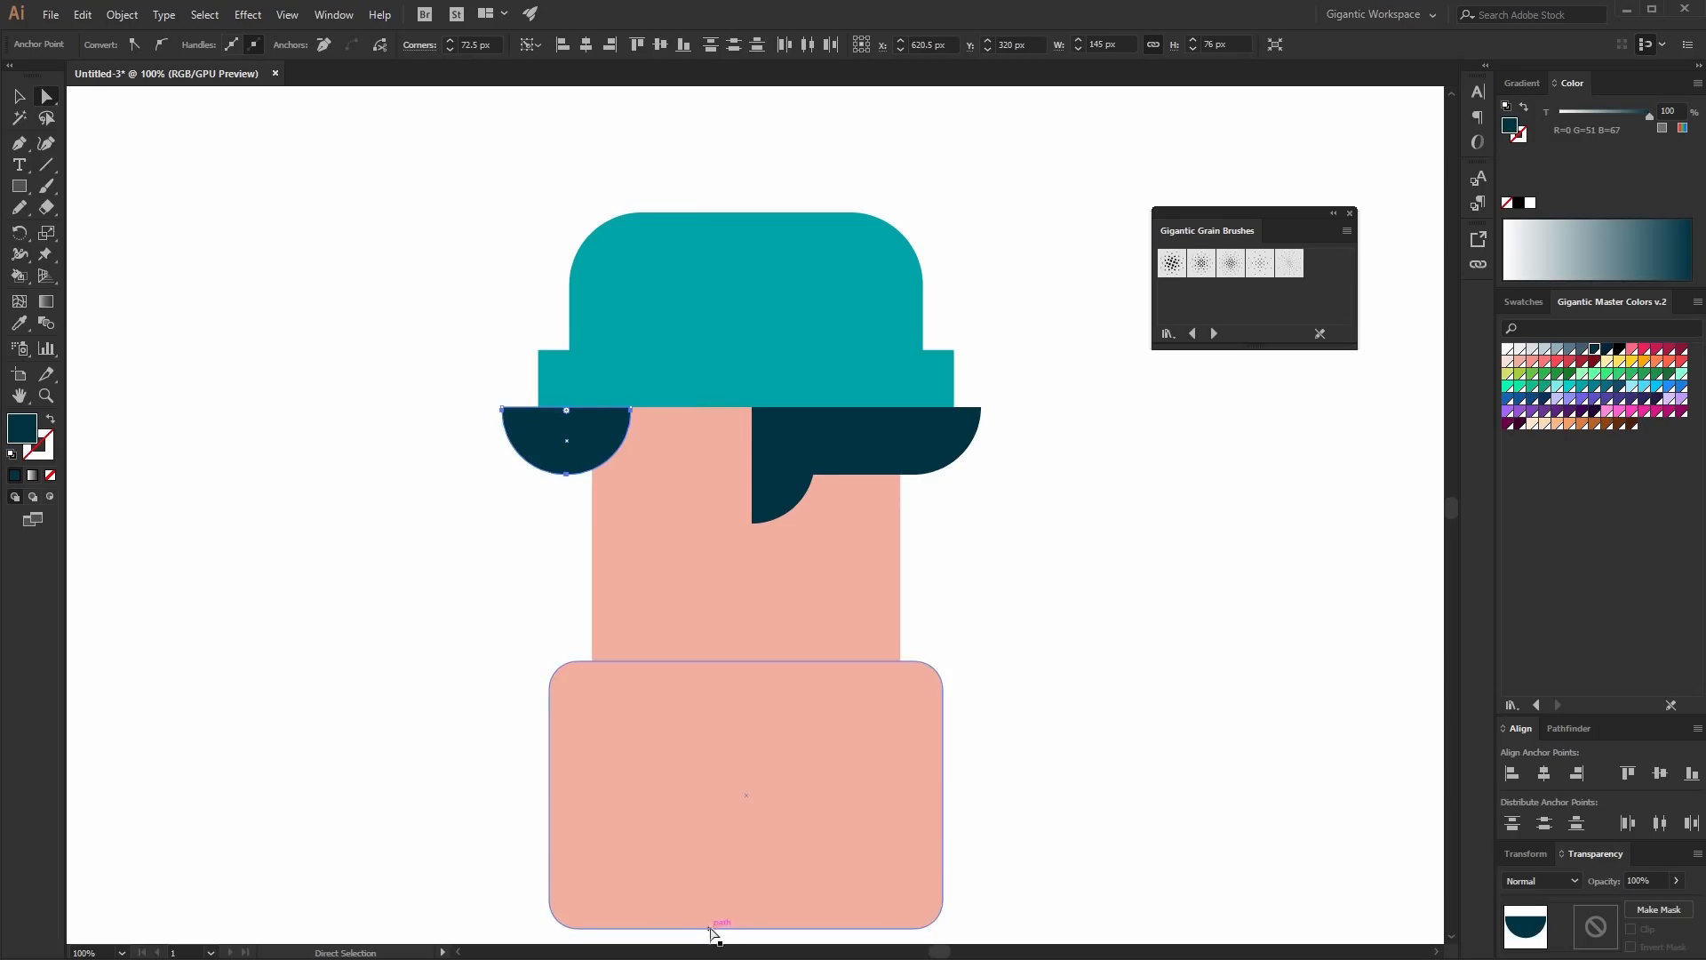
- Select the hair shapes and all other objects and align them to horizontal centers
click(21, 94)
click(949, 192)
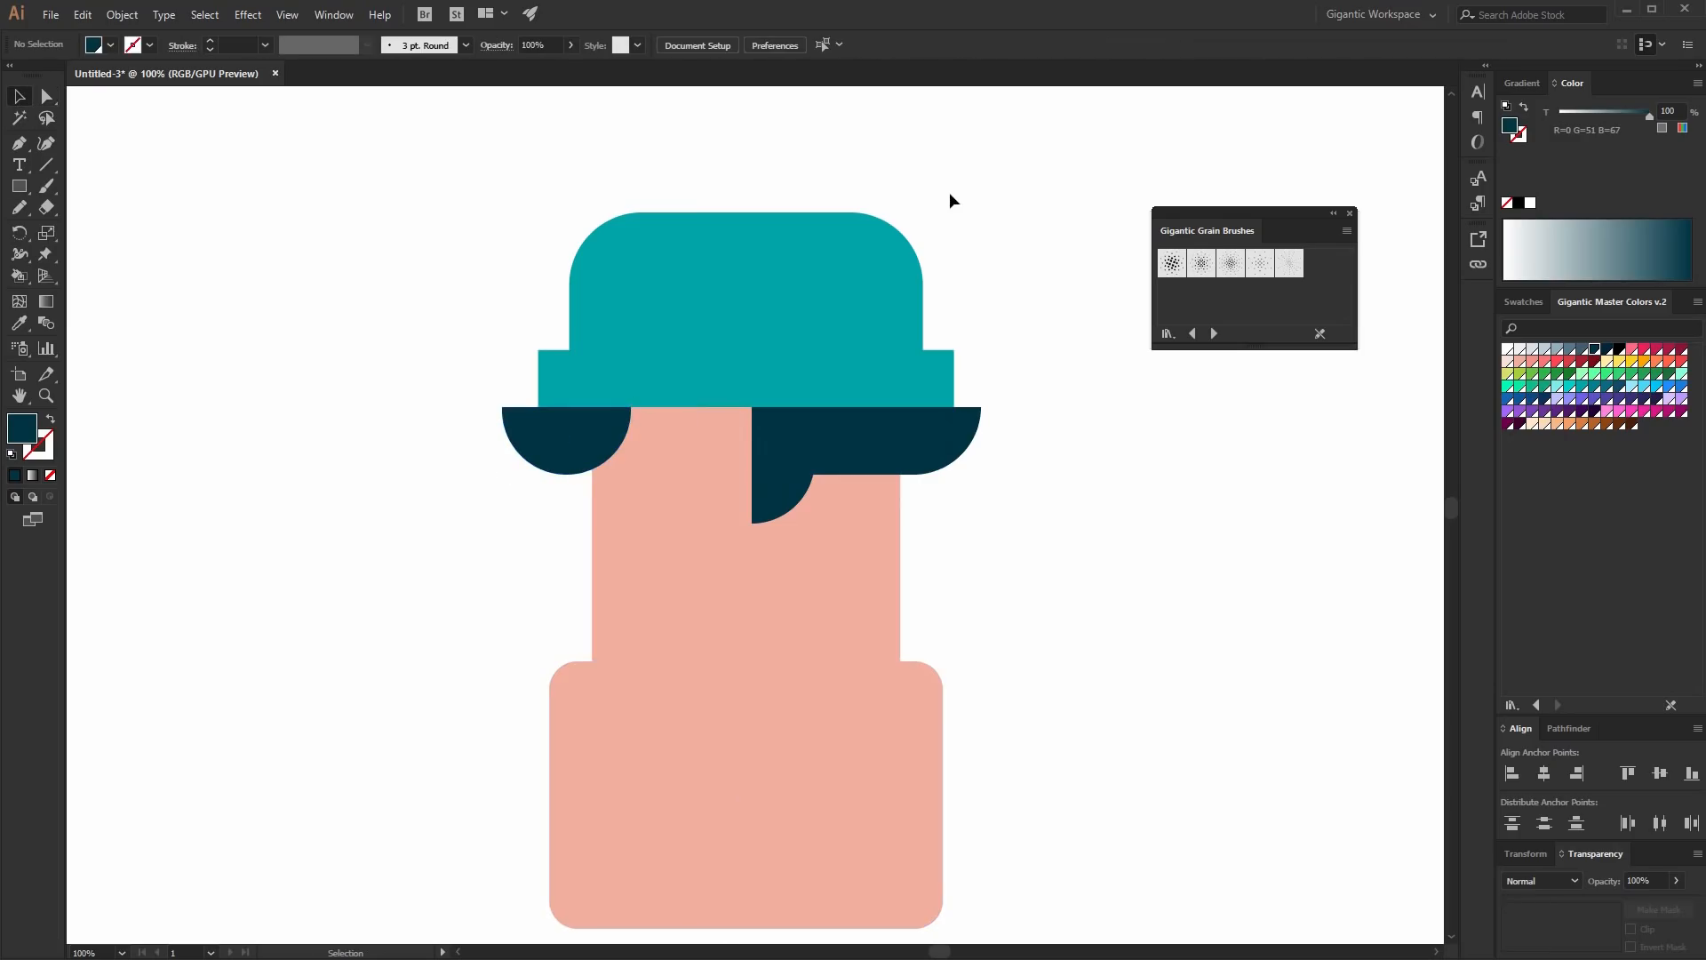
click(597, 426)
shift+click(791, 485)
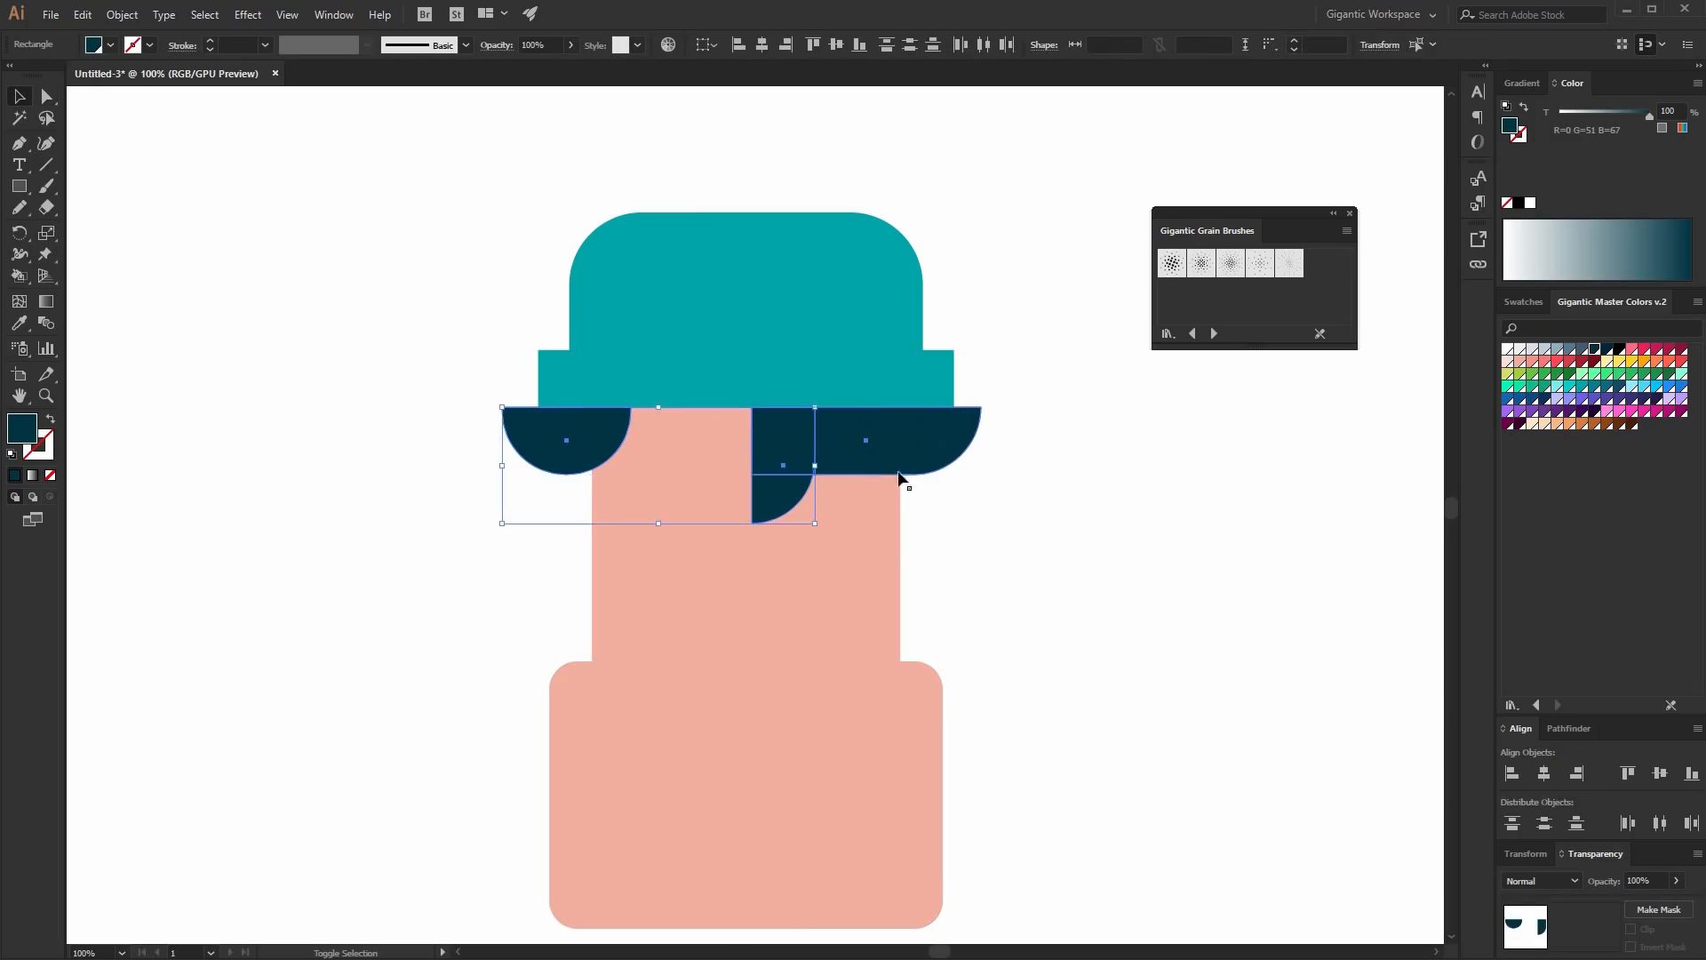
shift+click(899, 469)
key(ctrl+a)
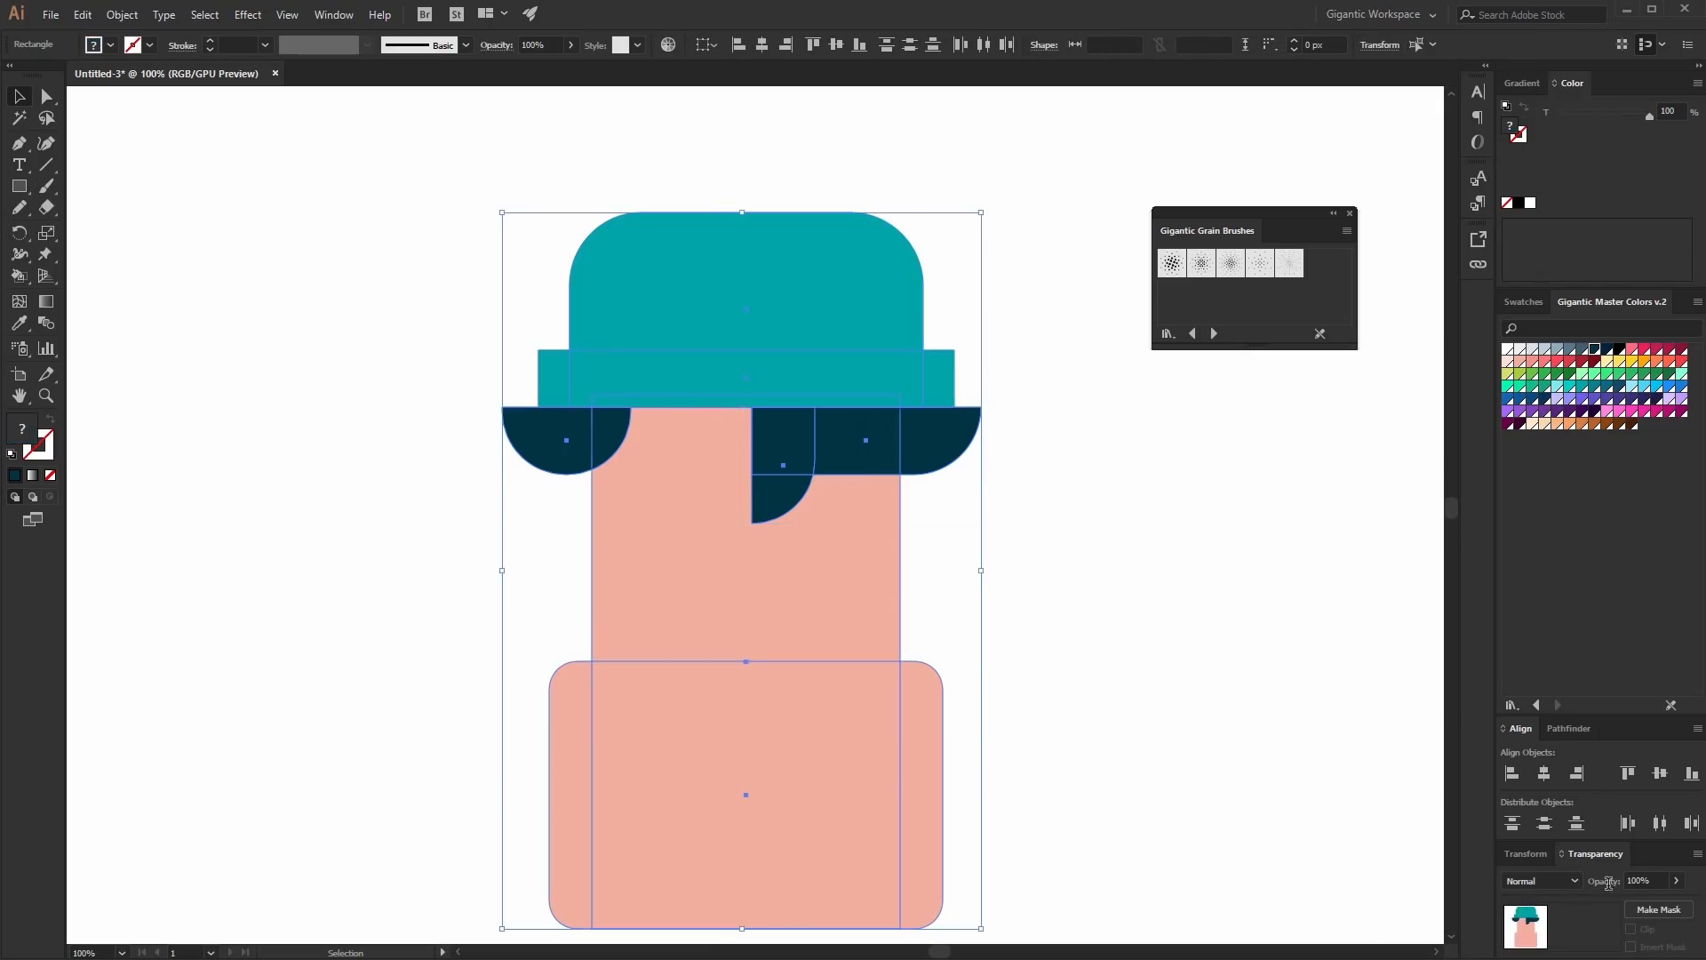
click(1550, 778)
click(1234, 588)
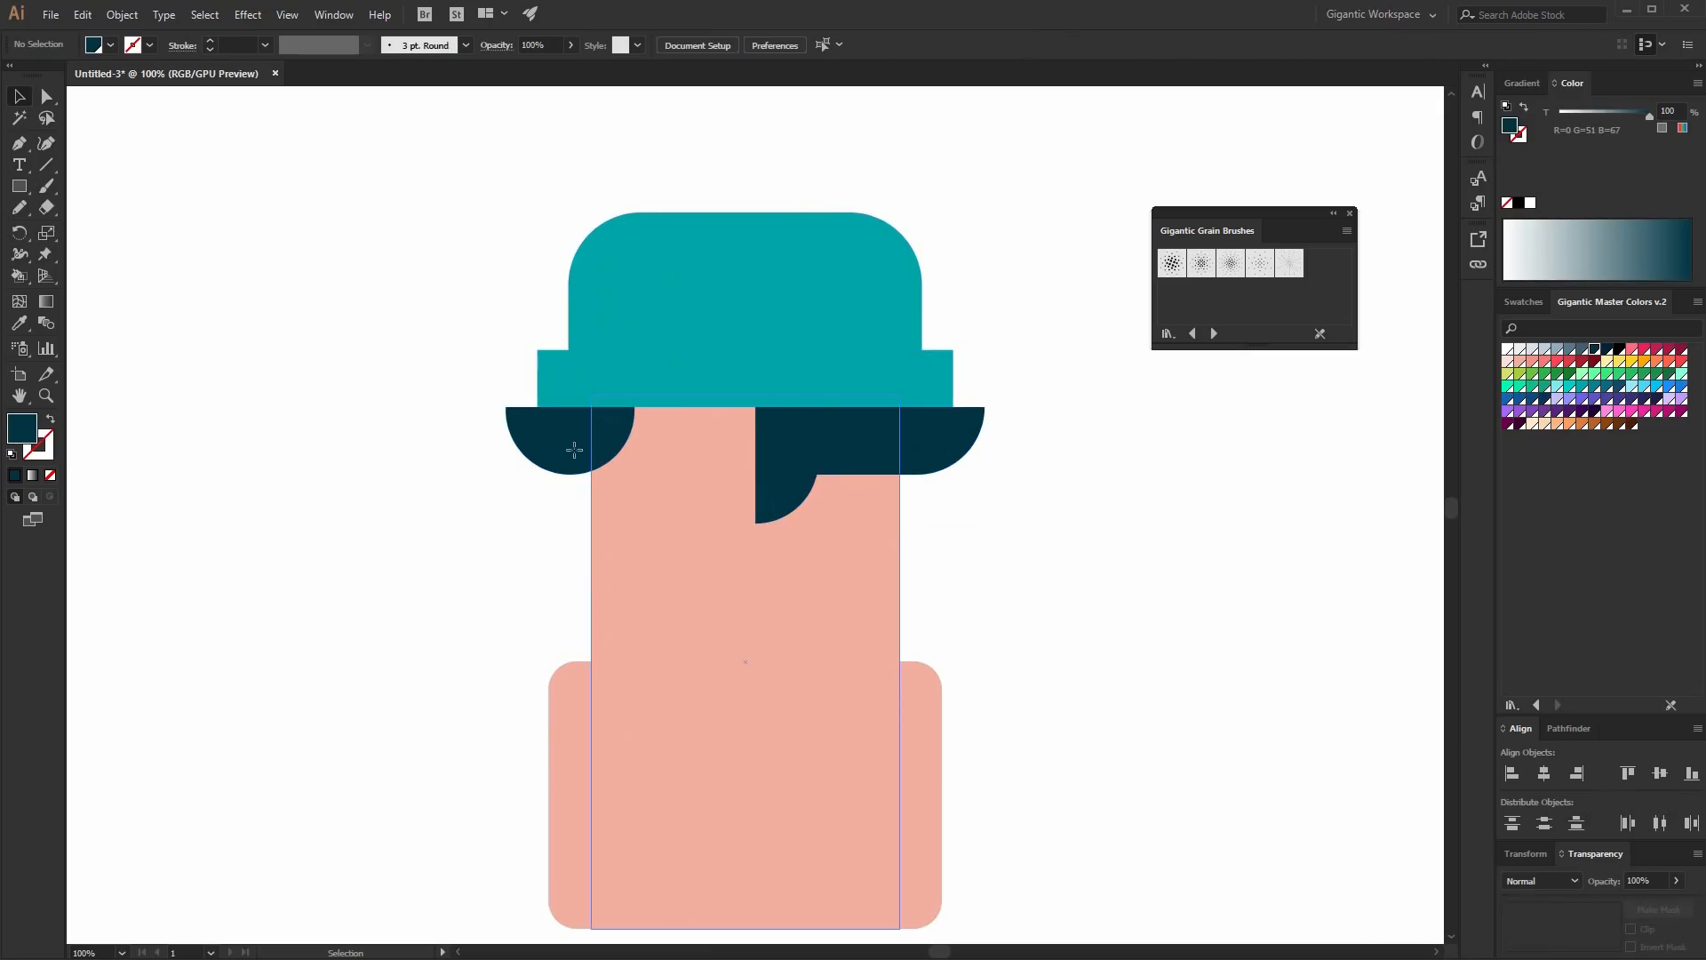
- Draw a 398 x 181 px navy rectangle across the upper head for side hair and send it to the back
key(m)
drag(569, 447, 923, 607)
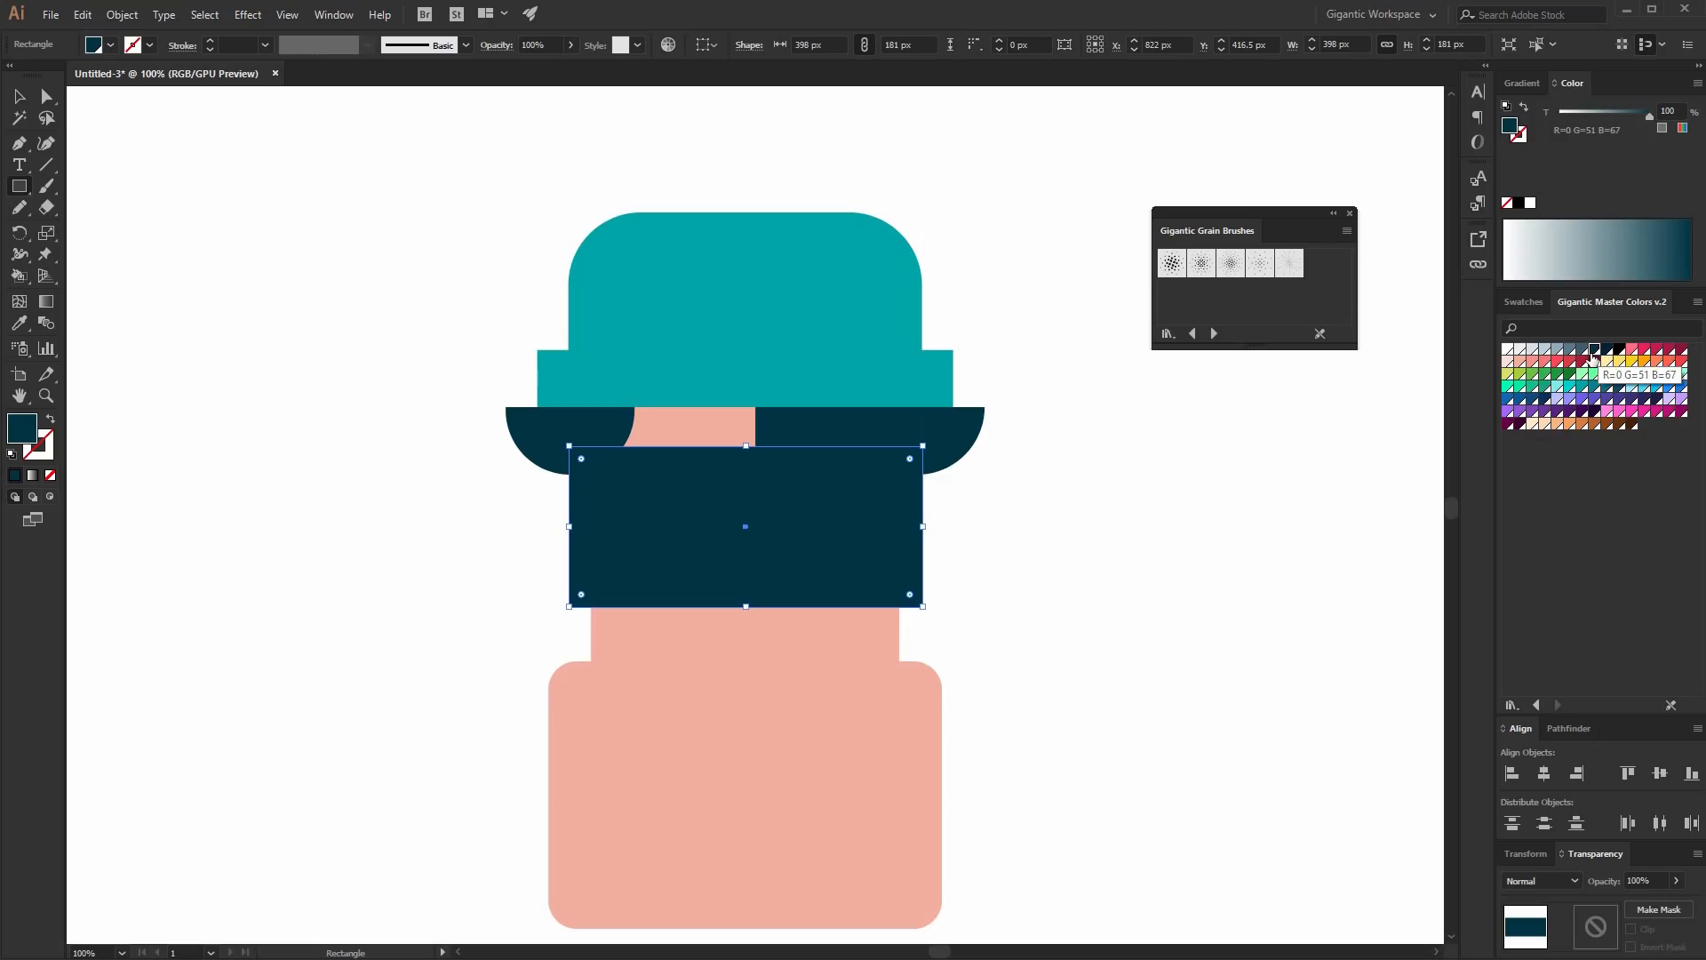
key(ctrl+shift+bracketleft)
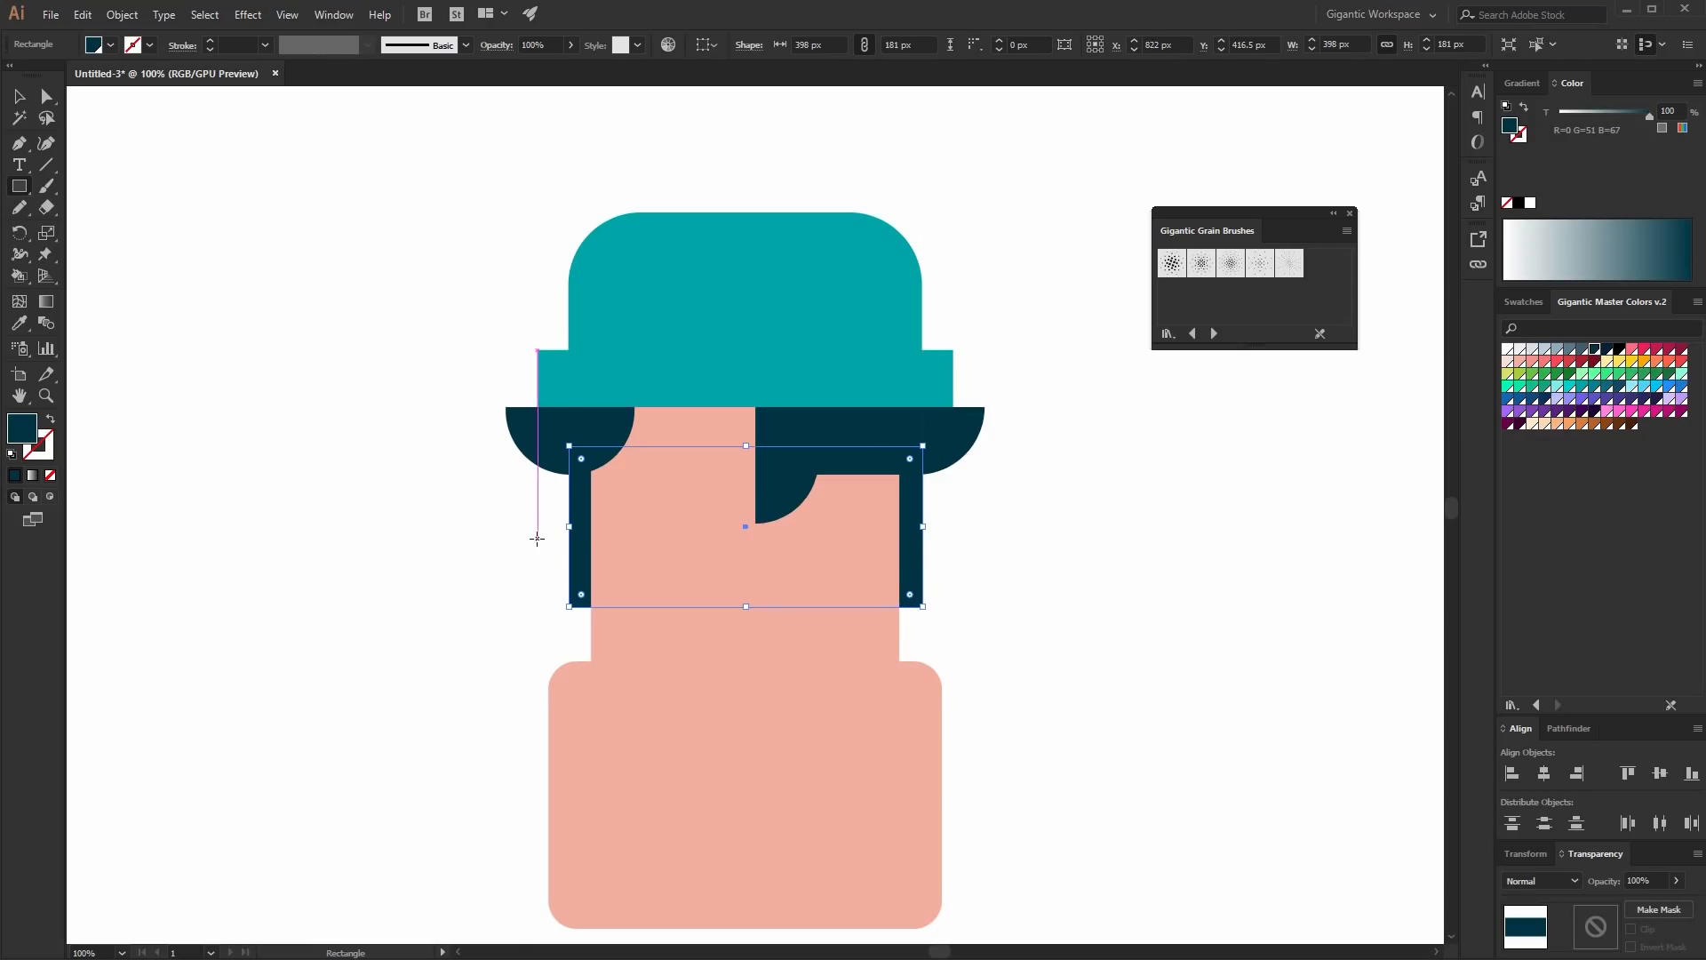
- Draw a 482 x 64 px rectangle across the head at ear level and fill it salmon pink
mouse_move(537, 534)
mouse_down()
mouse_move(998, 621)
mouse_move(966, 591)
mouse_up()
click(1532, 351)
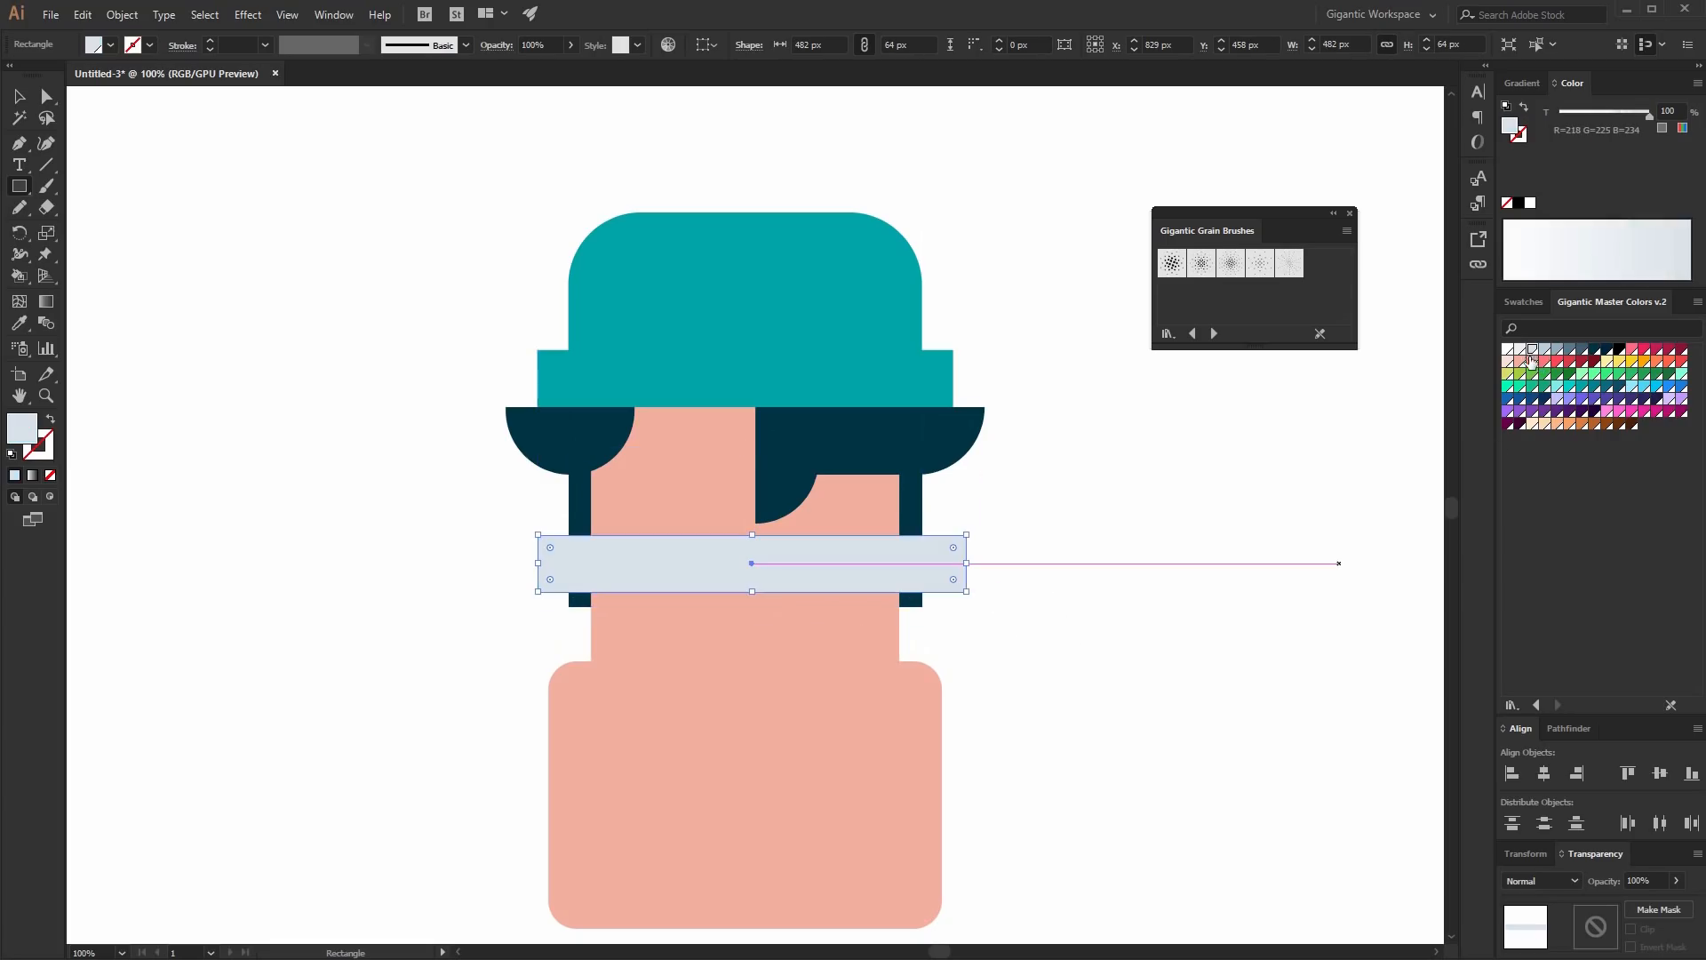
click(1532, 362)
- Round the ear bar's corners fully and send it to the back
key(a)
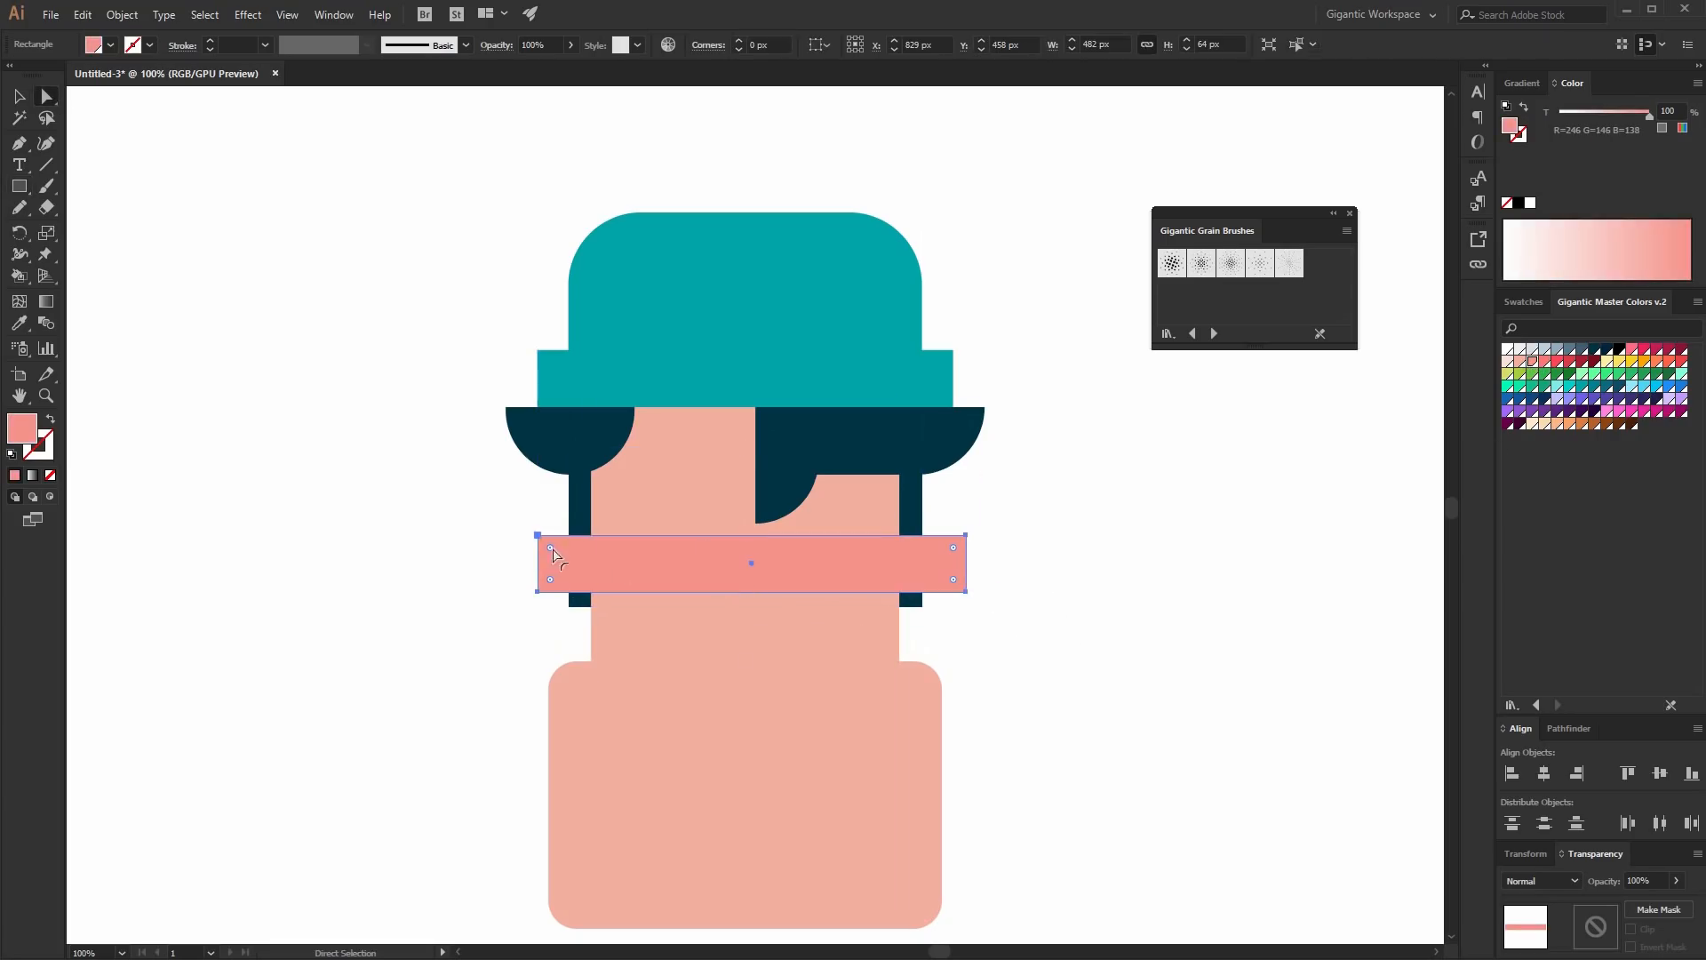
drag(953, 579, 983, 530)
key(v)
key(ctrl+shift+bracketleft)
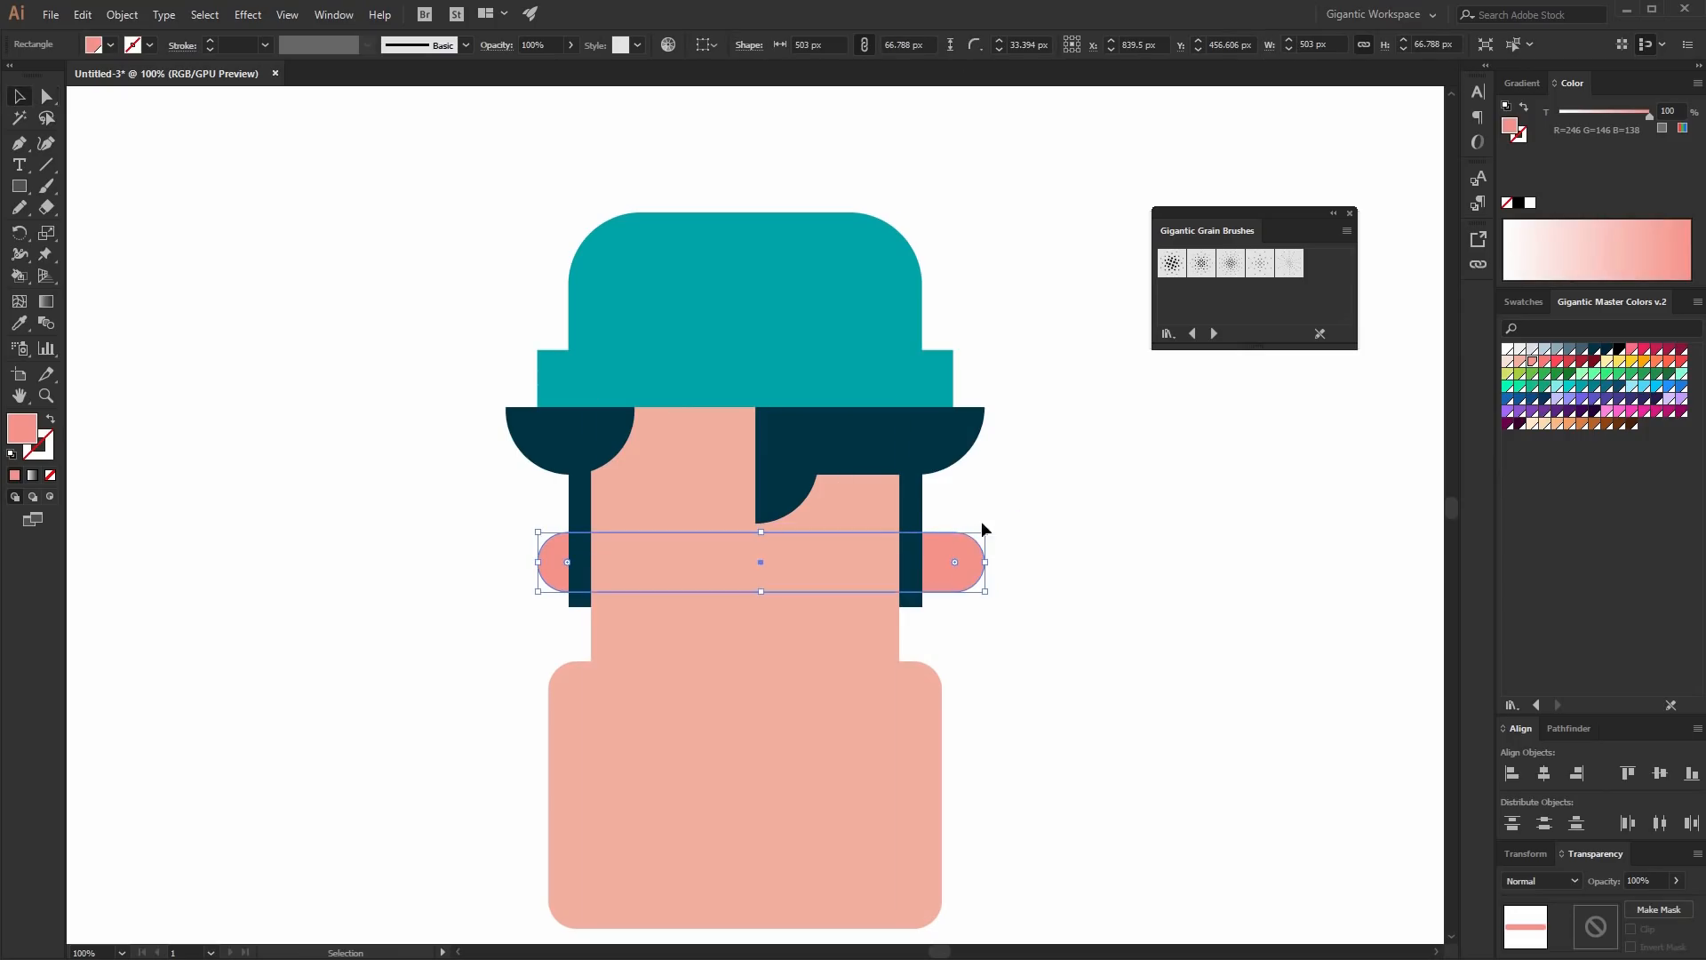
- Select everything and center all shapes horizontally again
drag(1034, 211, 536, 749)
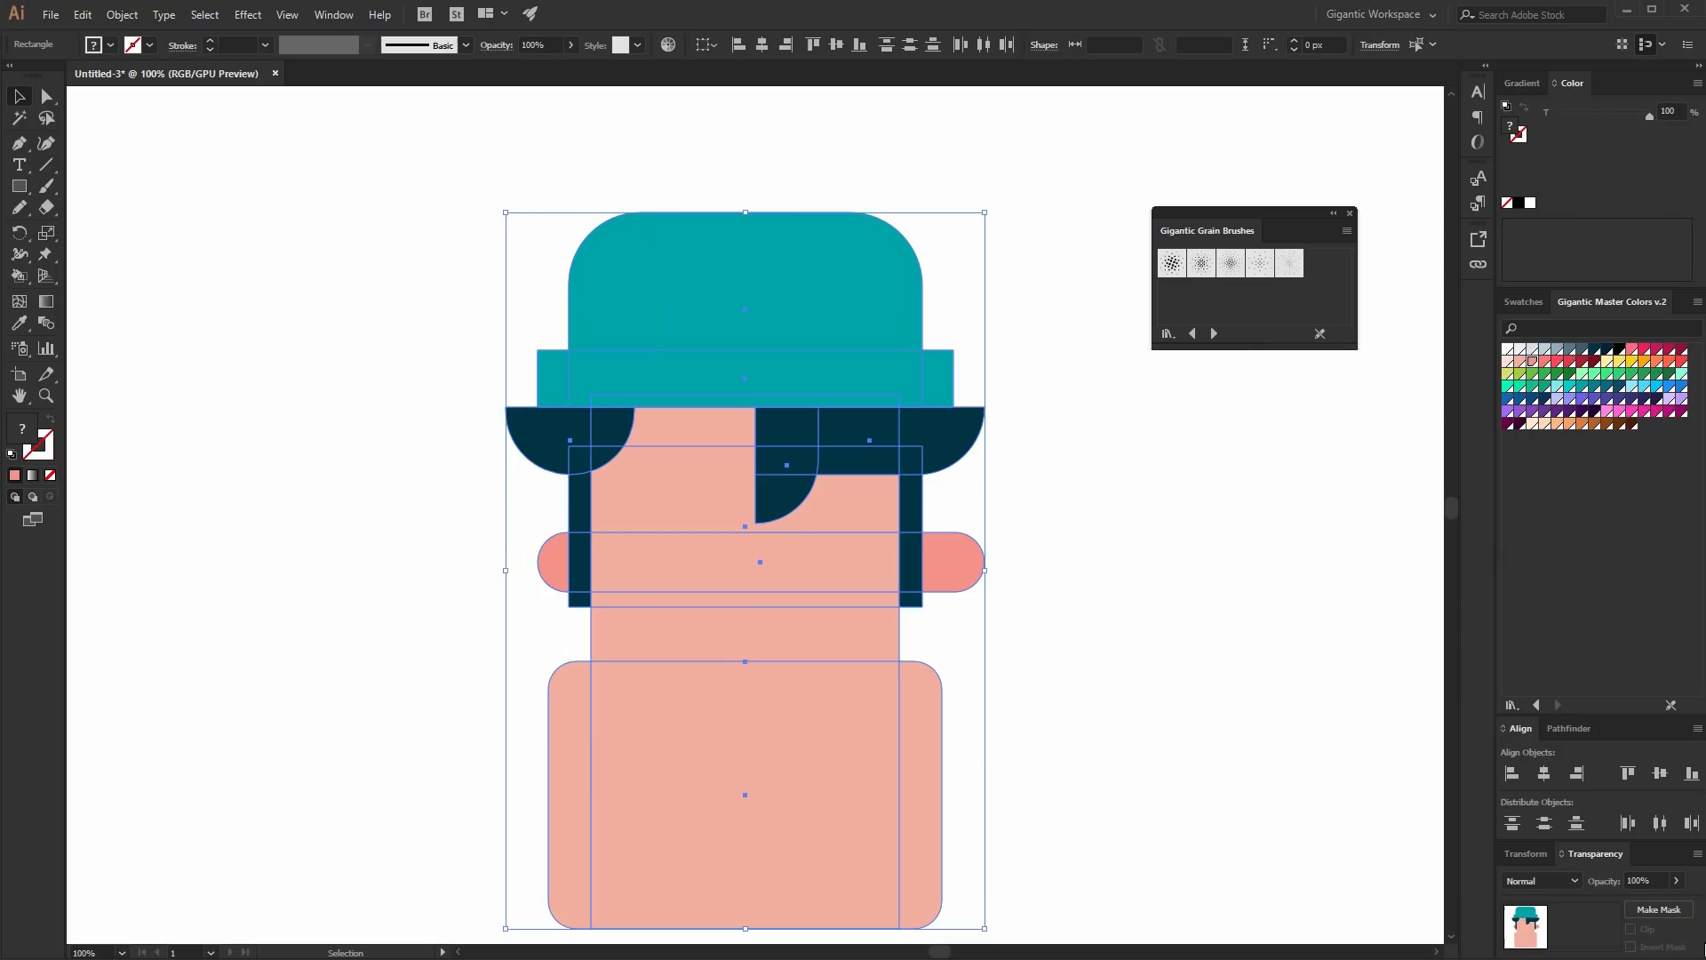
click(1543, 775)
click(1084, 775)
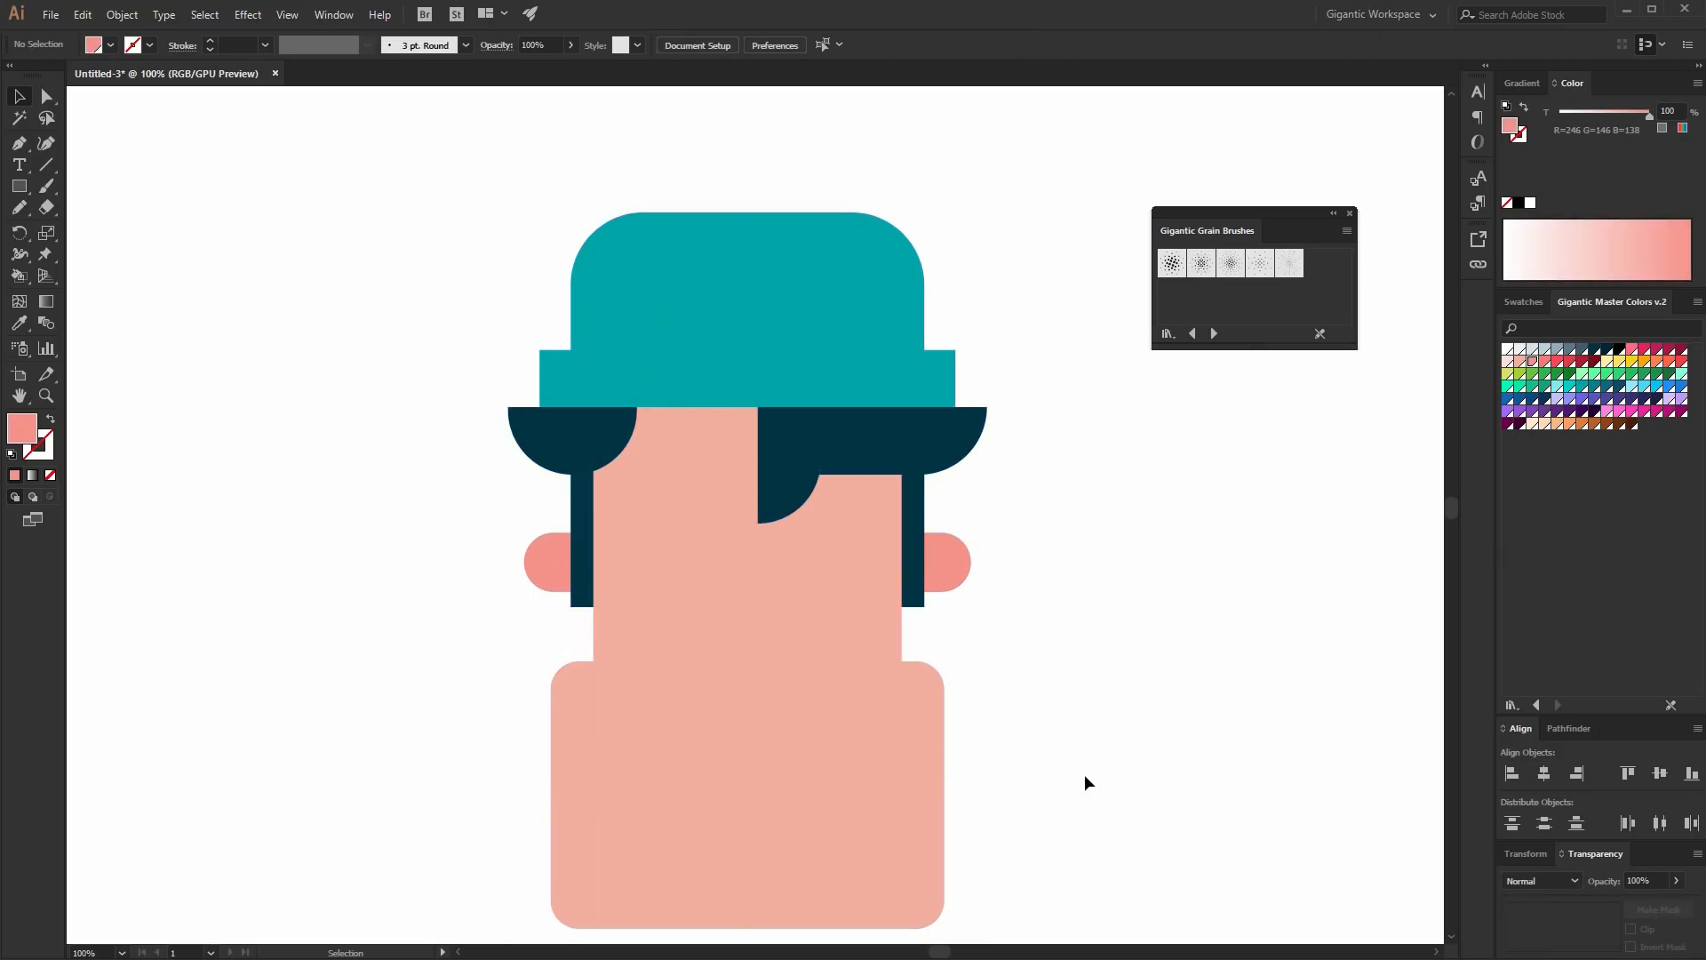
- Draw a 118 x 205 px nose rectangle in the middle of the face and fill it bright red
scroll(1150, 359, down, 3)
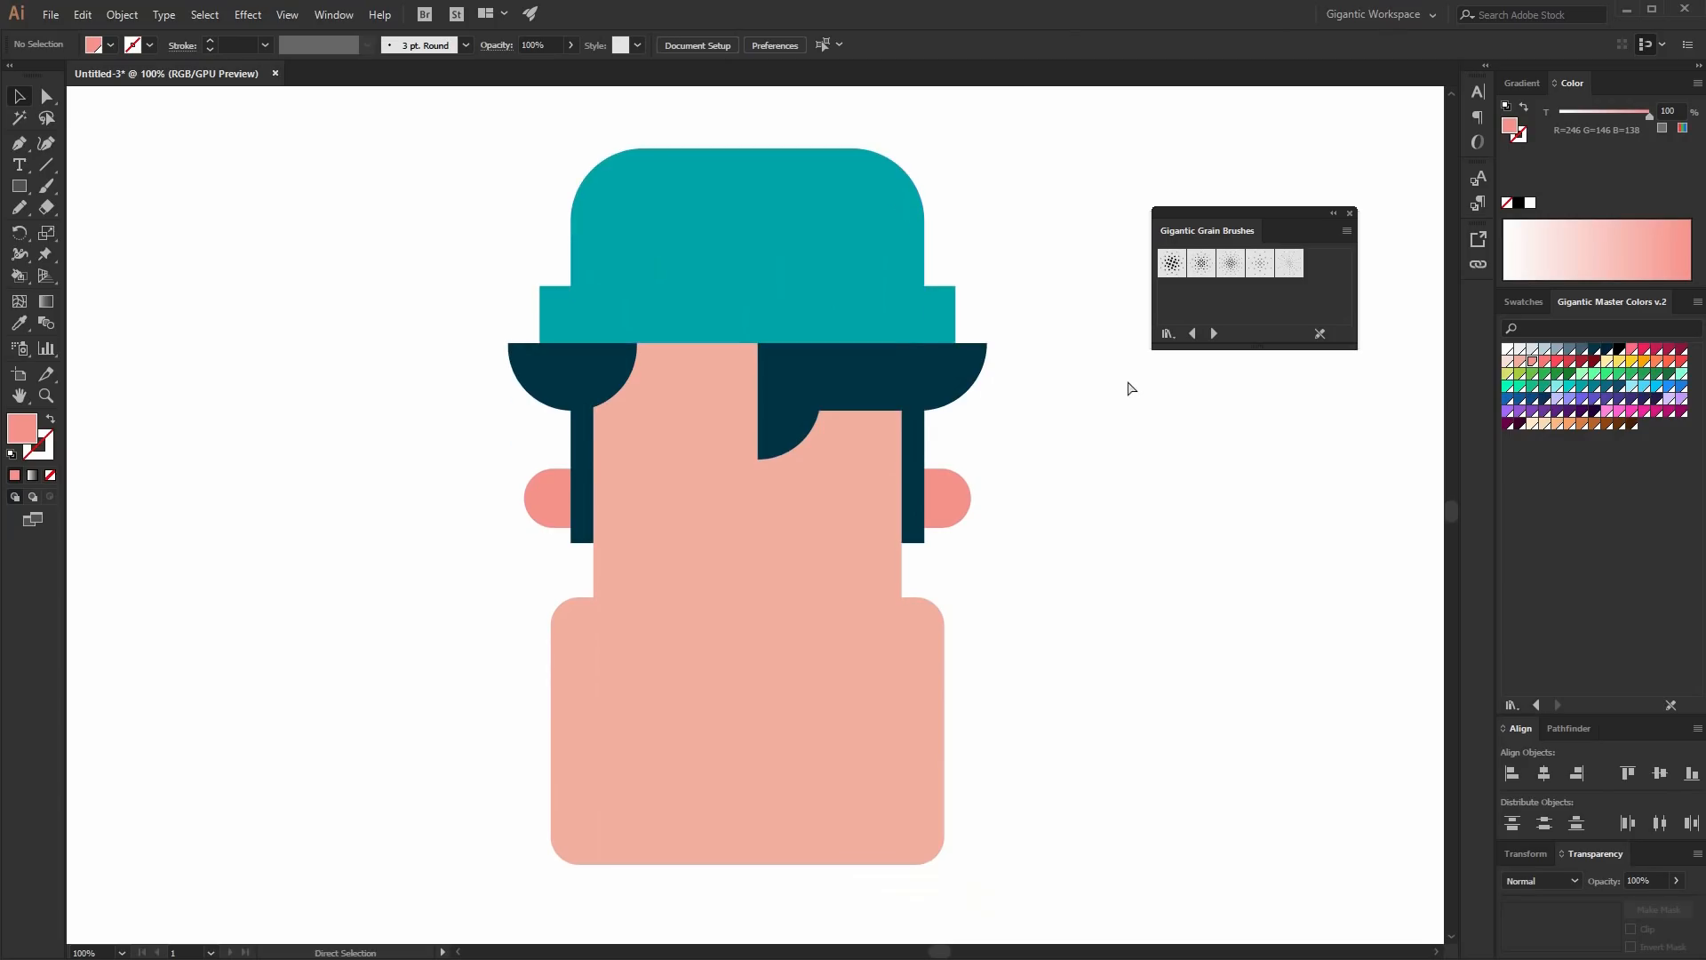
key(ctrl+plus)
key(m)
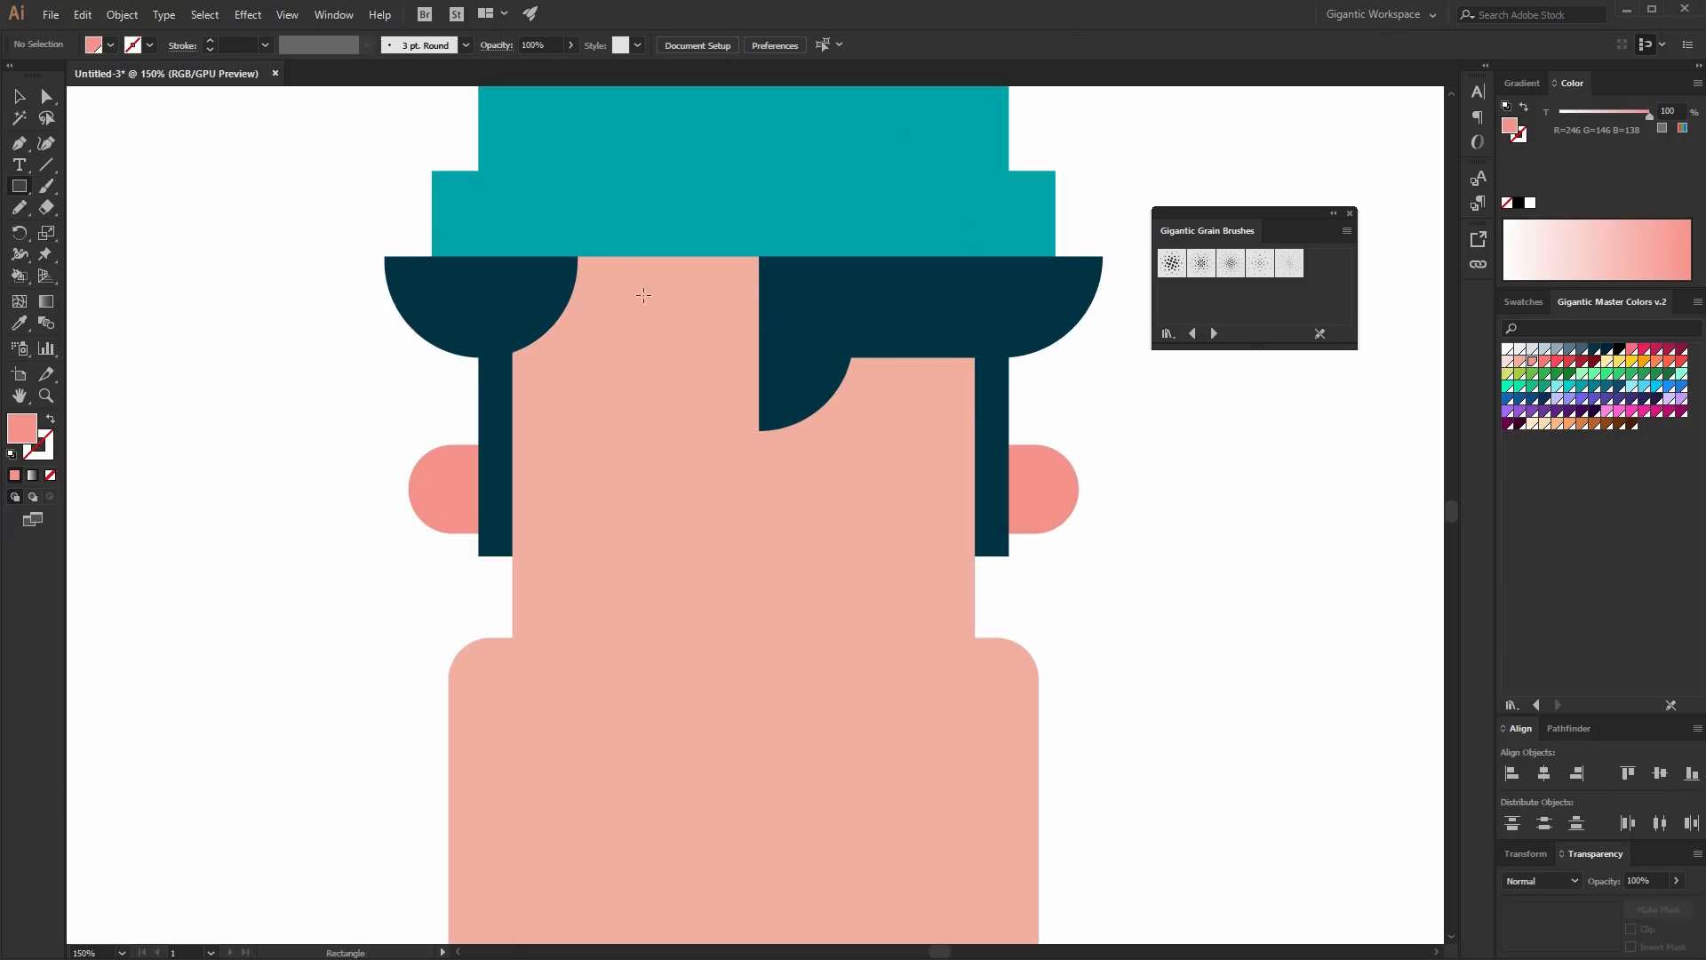
drag(682, 297, 840, 569)
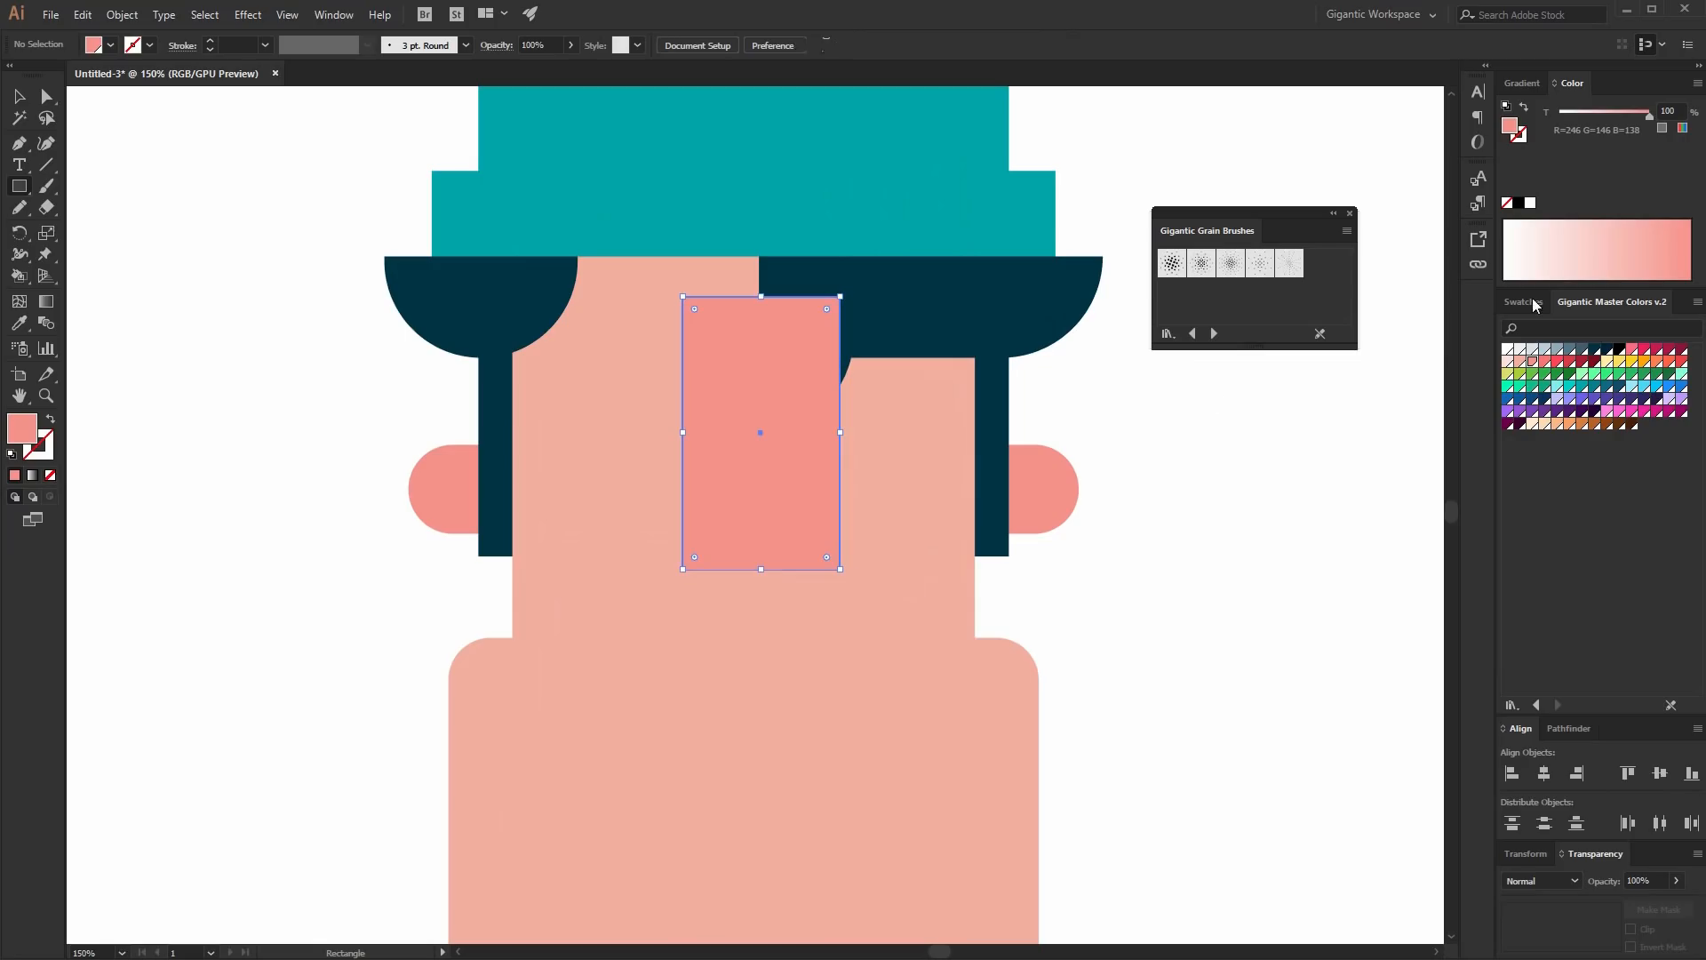
click(1559, 362)
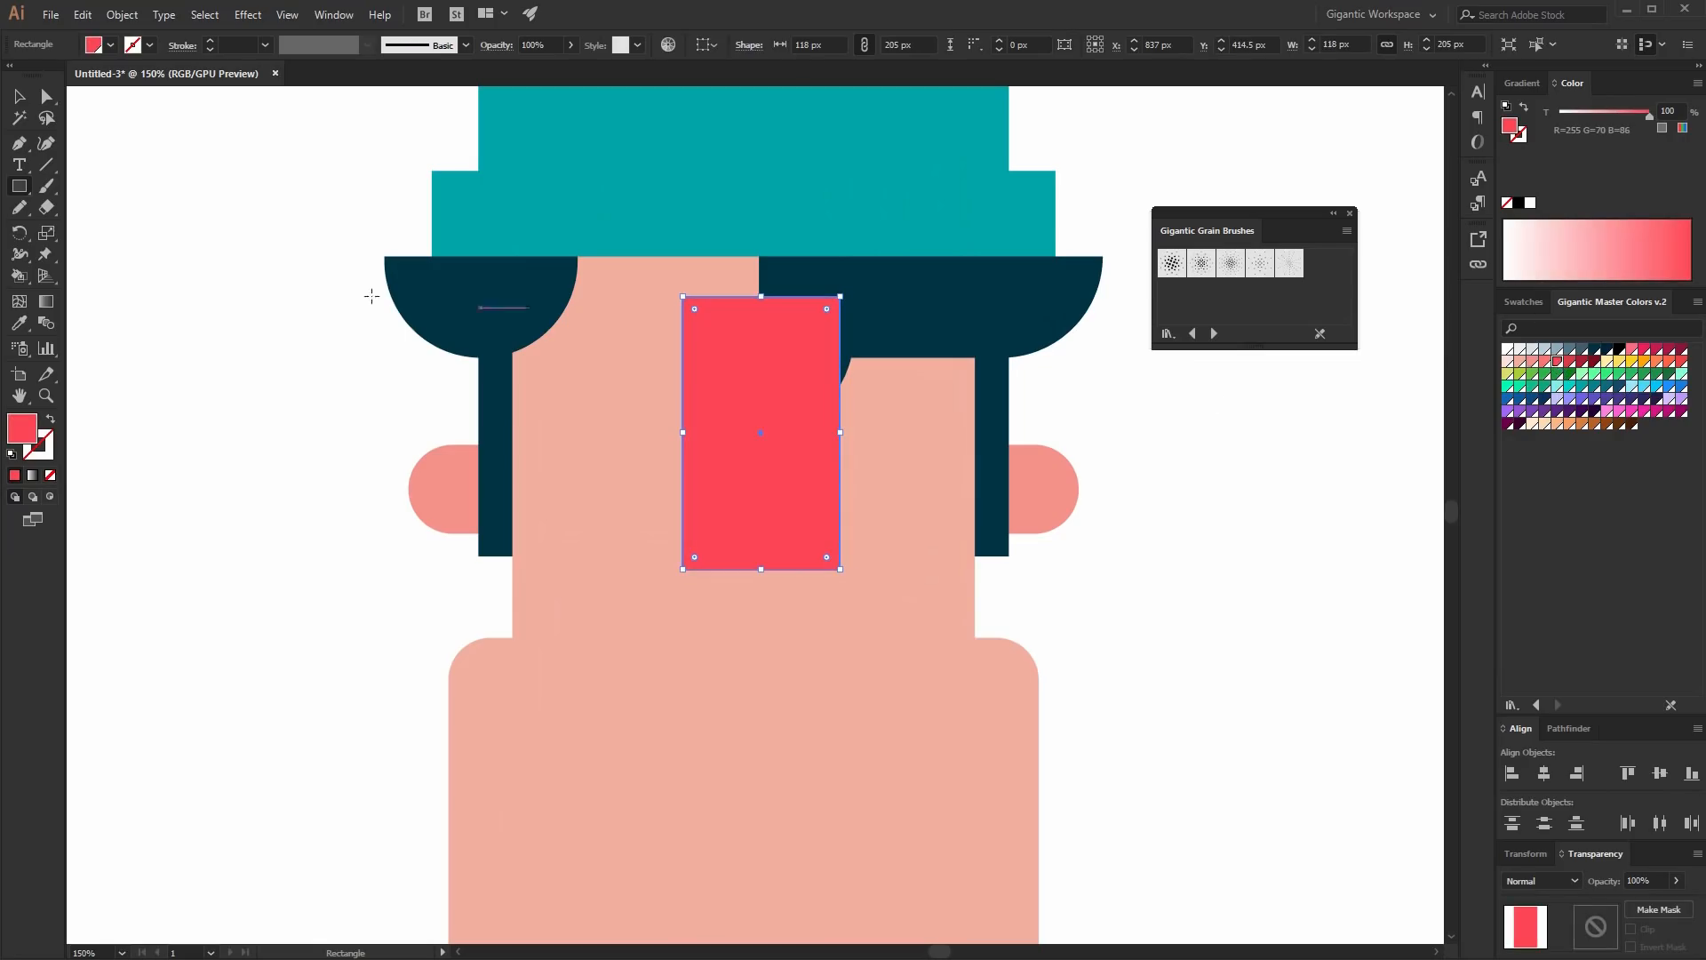
- Round the nose rectangle's corners to about 22 px
click(45, 104)
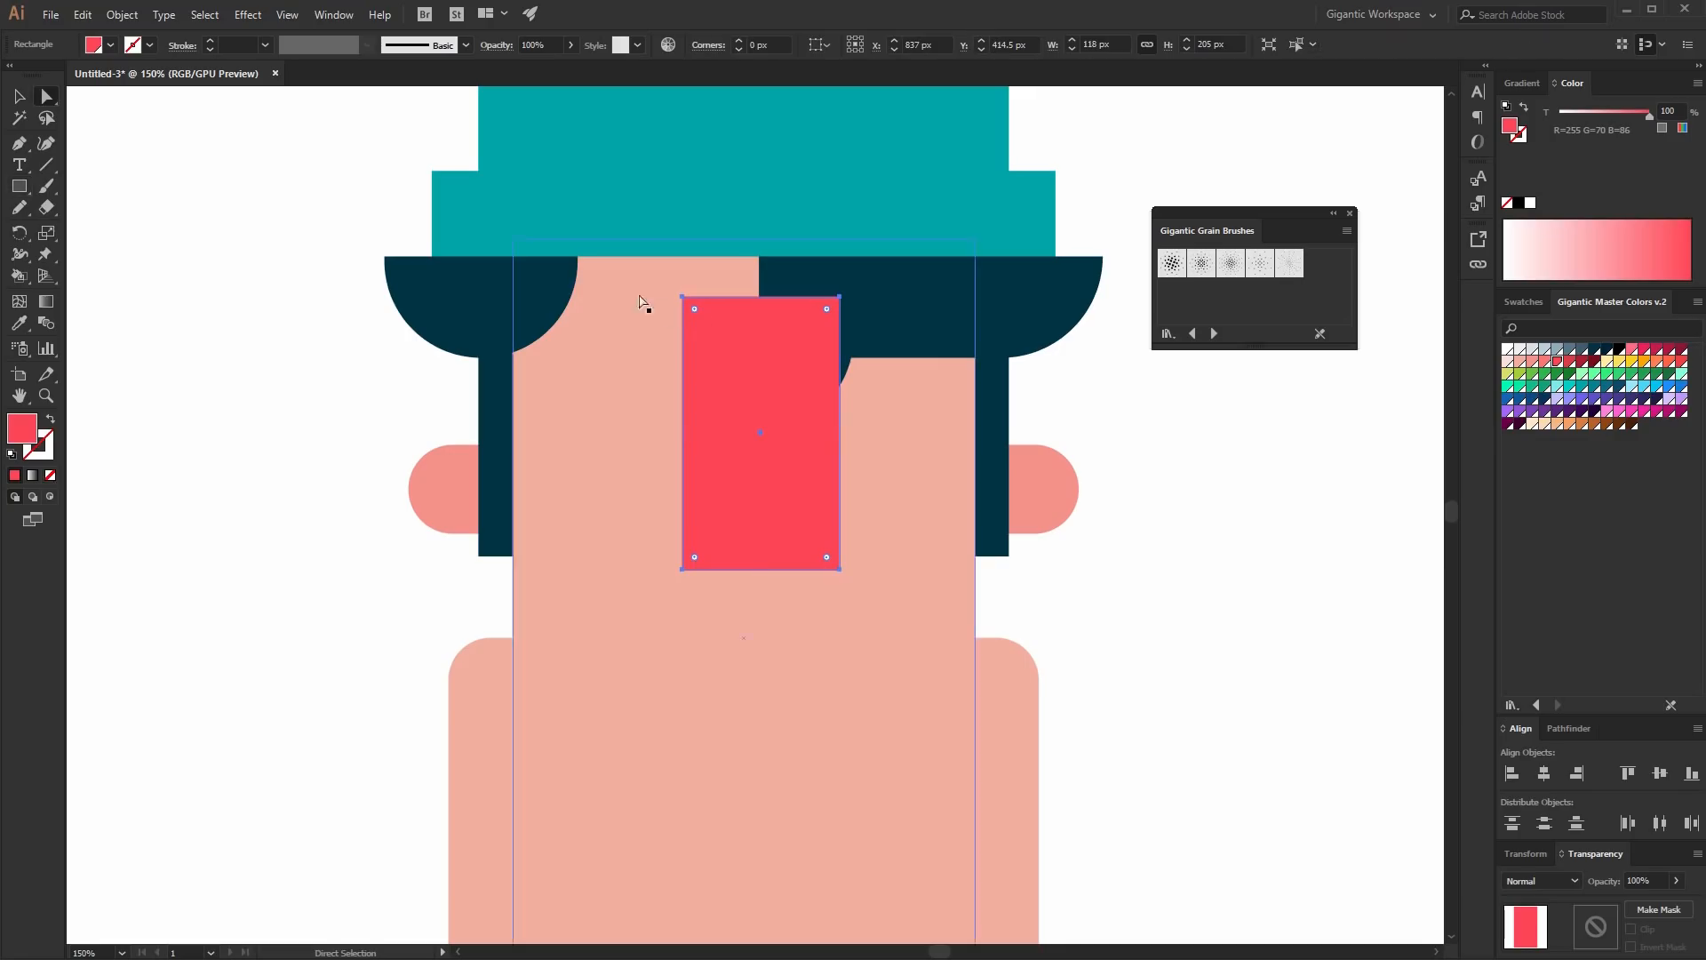
drag(709, 326, 704, 338)
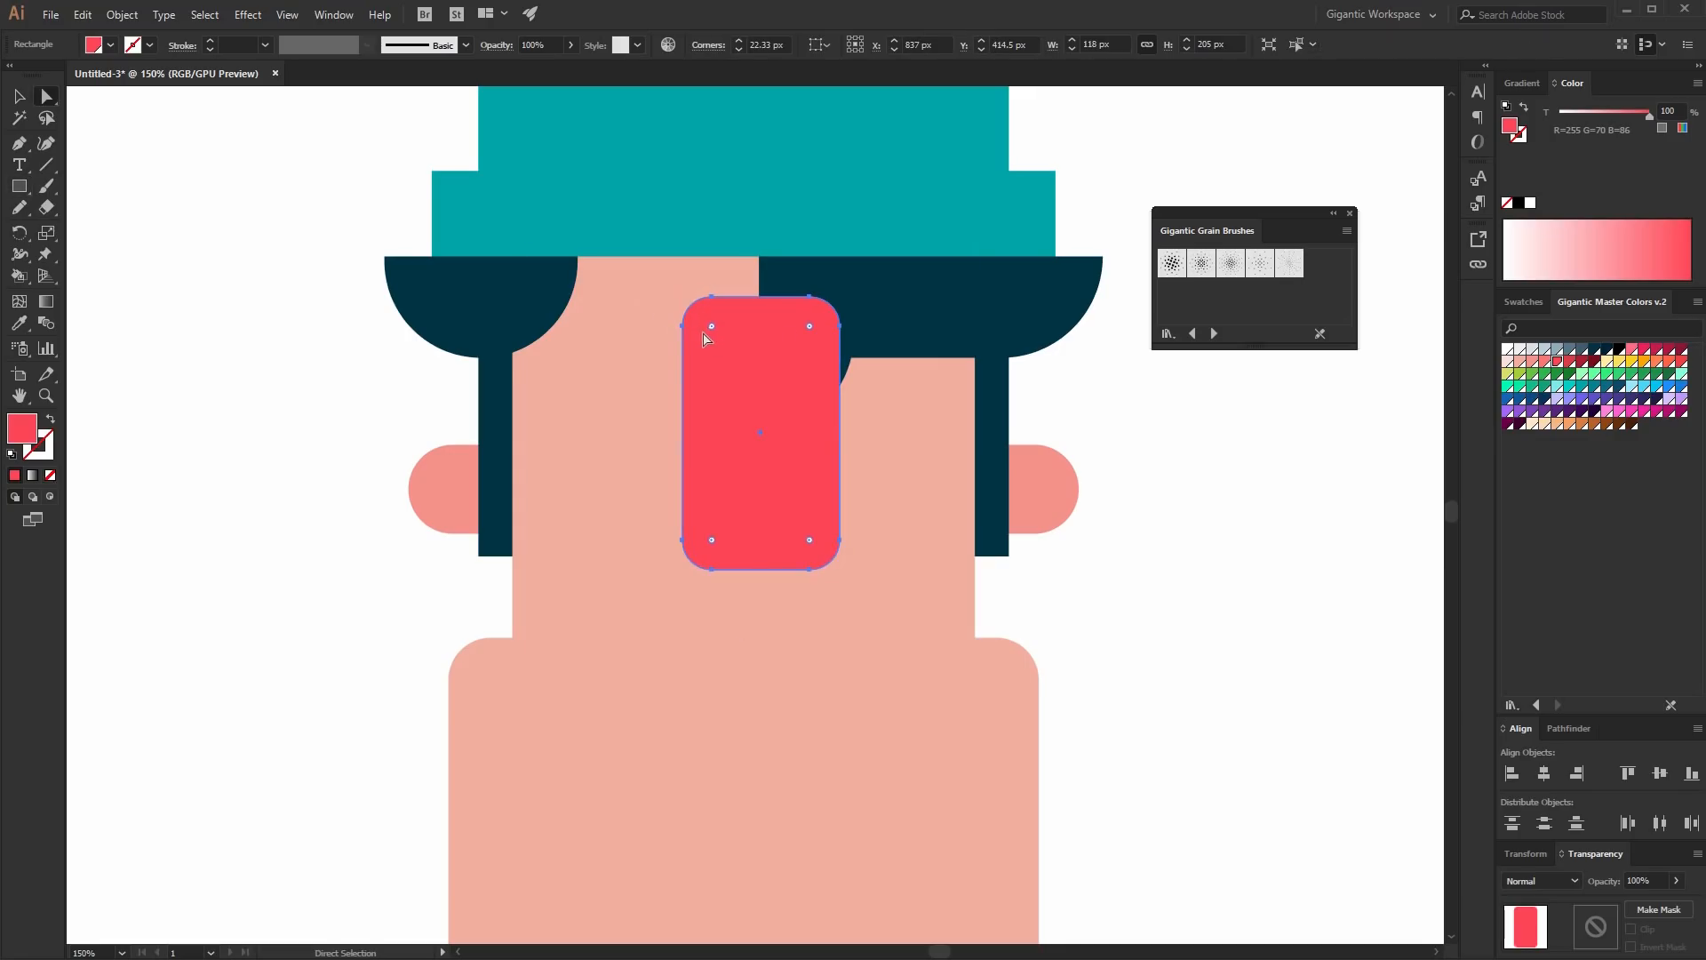
- Draw a 178 x 50 px mouth rectangle below the nose and fill it a darker red
key(m)
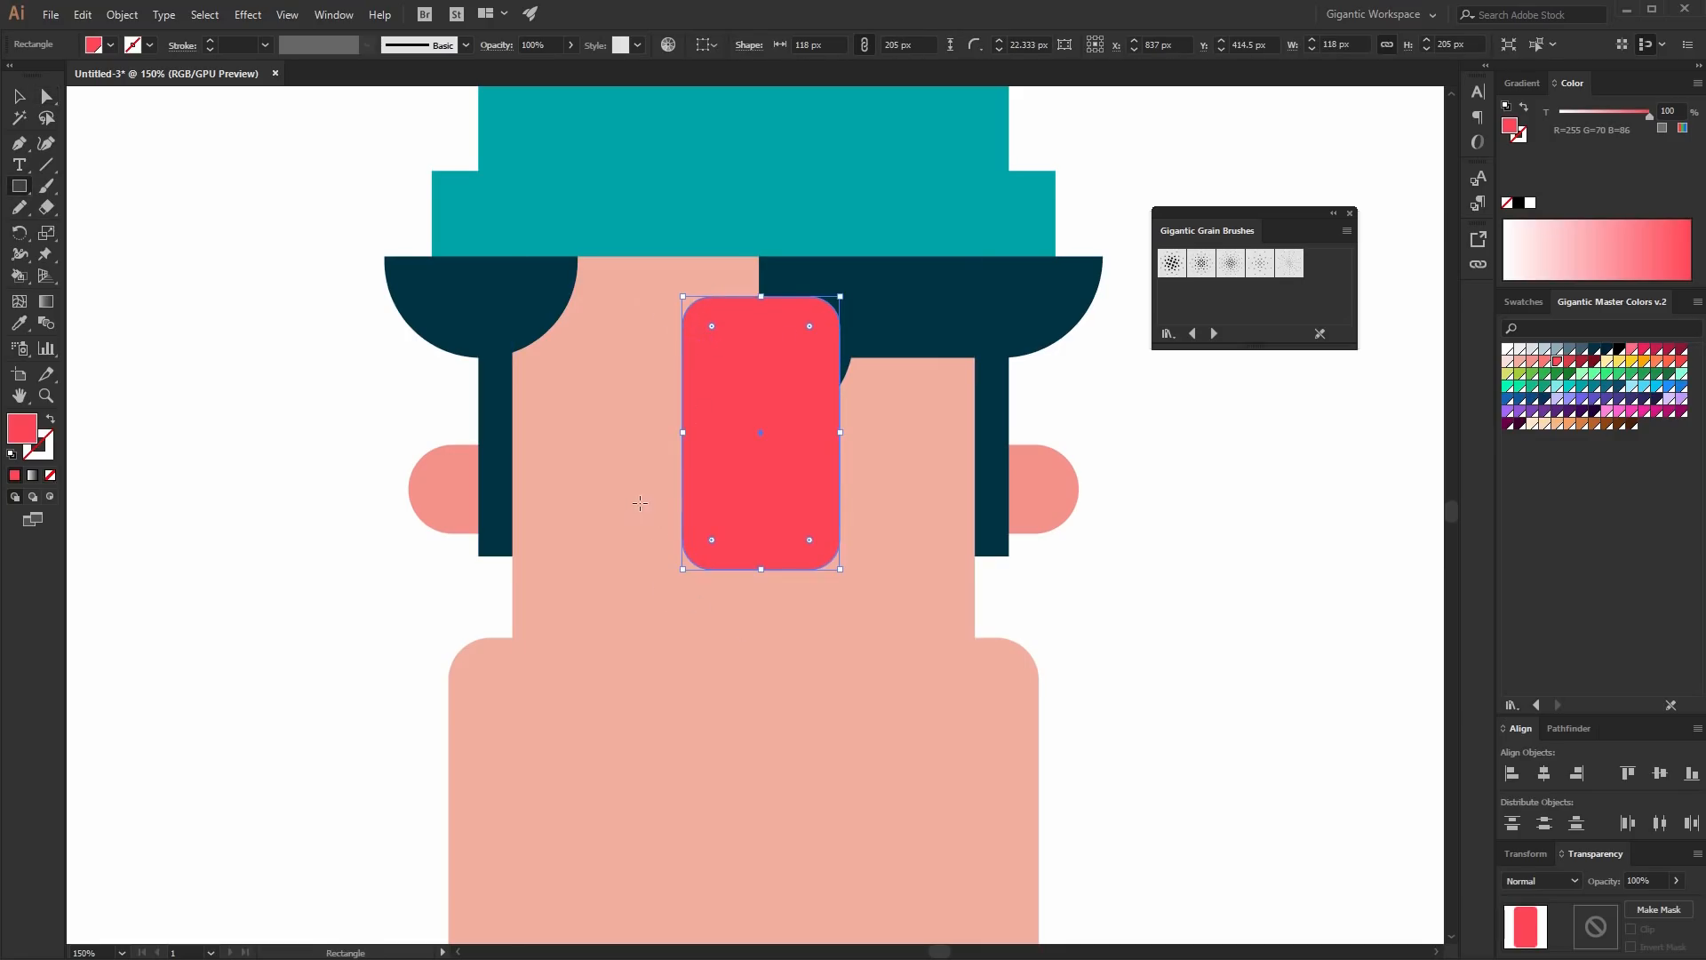
drag(640, 503, 878, 568)
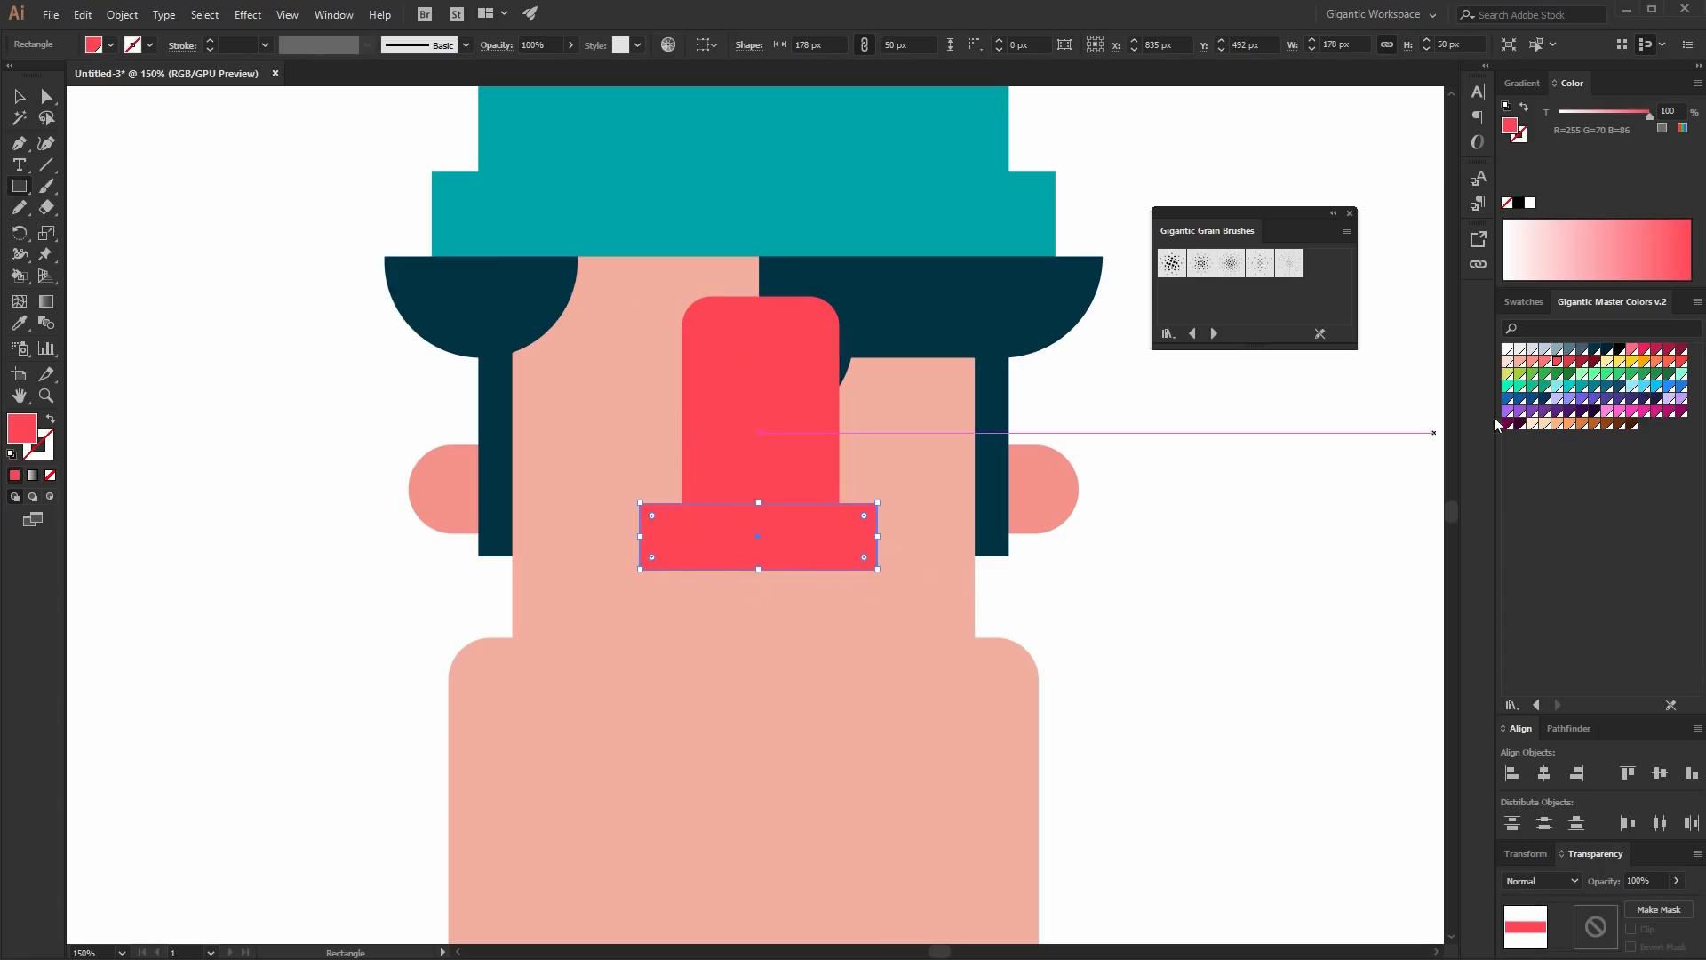
click(1570, 362)
- Round the mouth's corners fully to 25 px and recolor it crimson
click(48, 99)
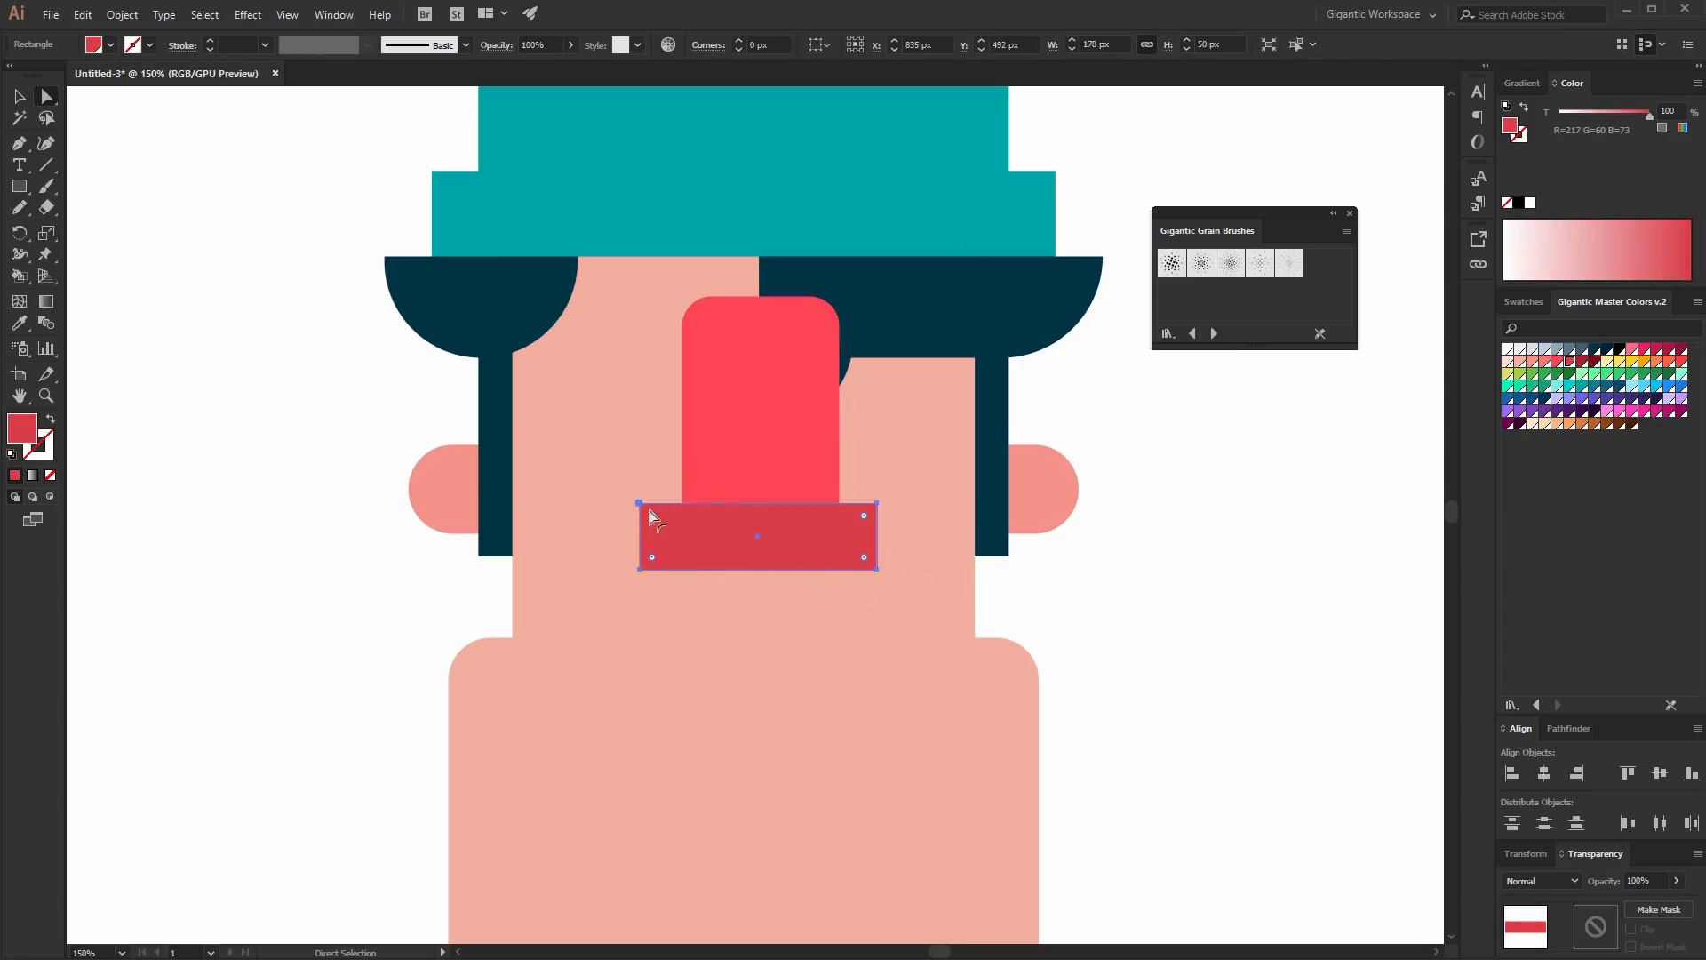
drag(651, 516, 673, 535)
click(1657, 349)
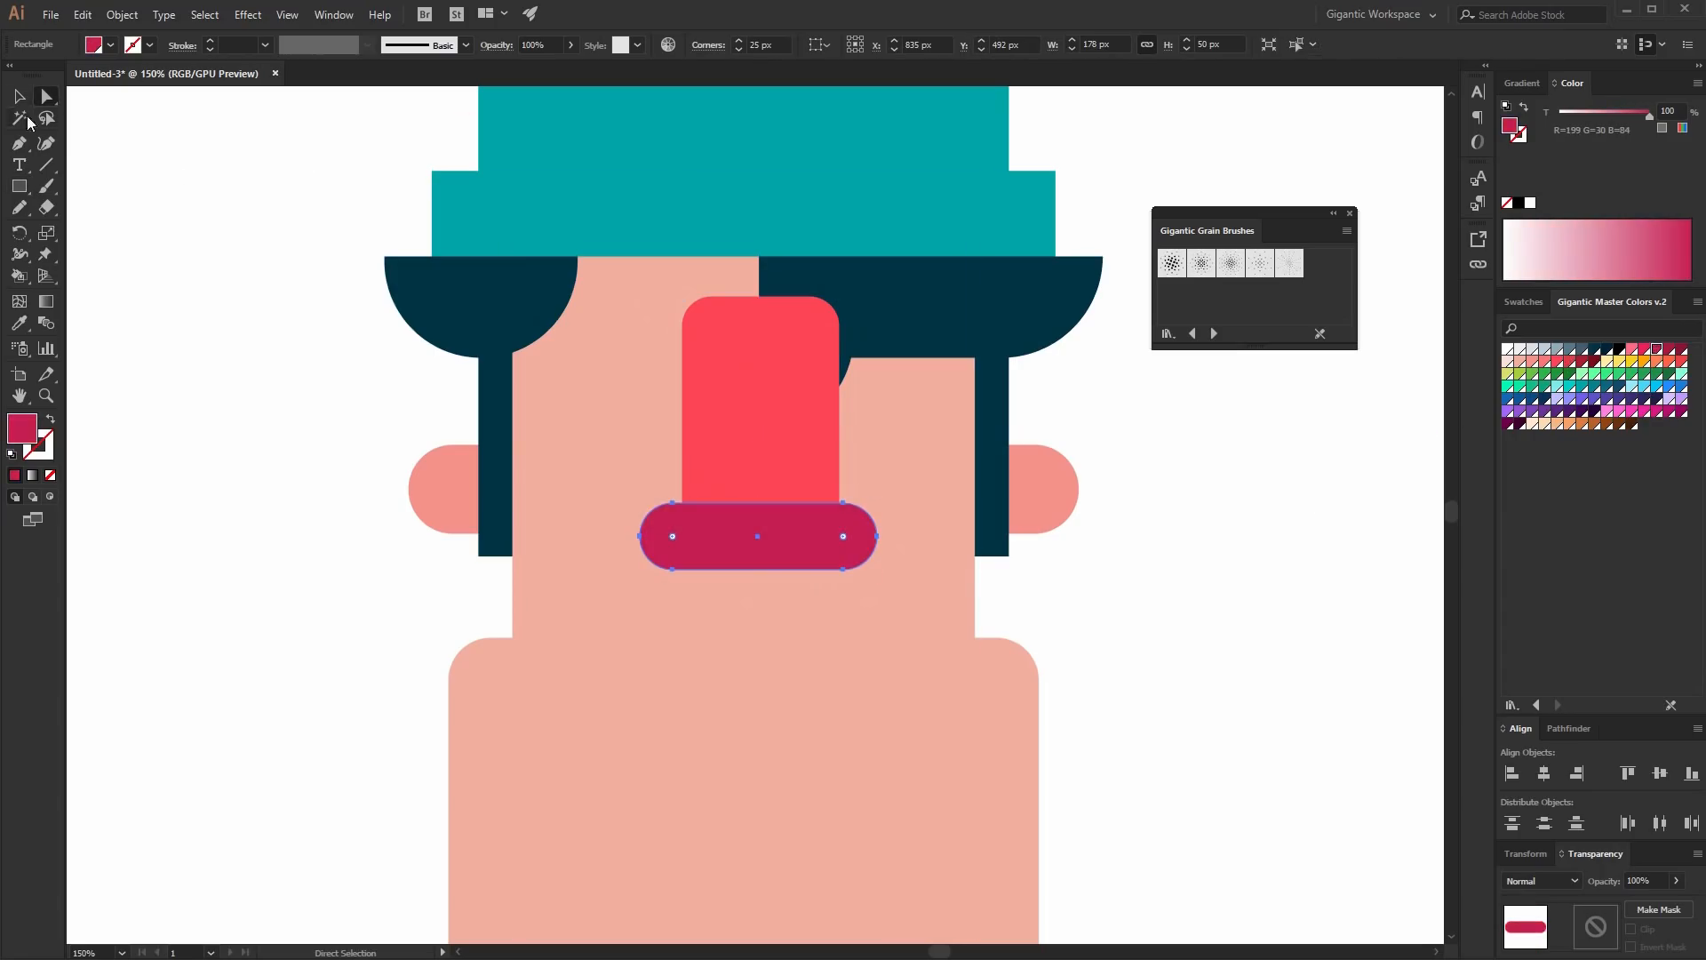
- Recolor the nose rectangle a brighter pink-red
click(18, 96)
click(732, 401)
click(1645, 348)
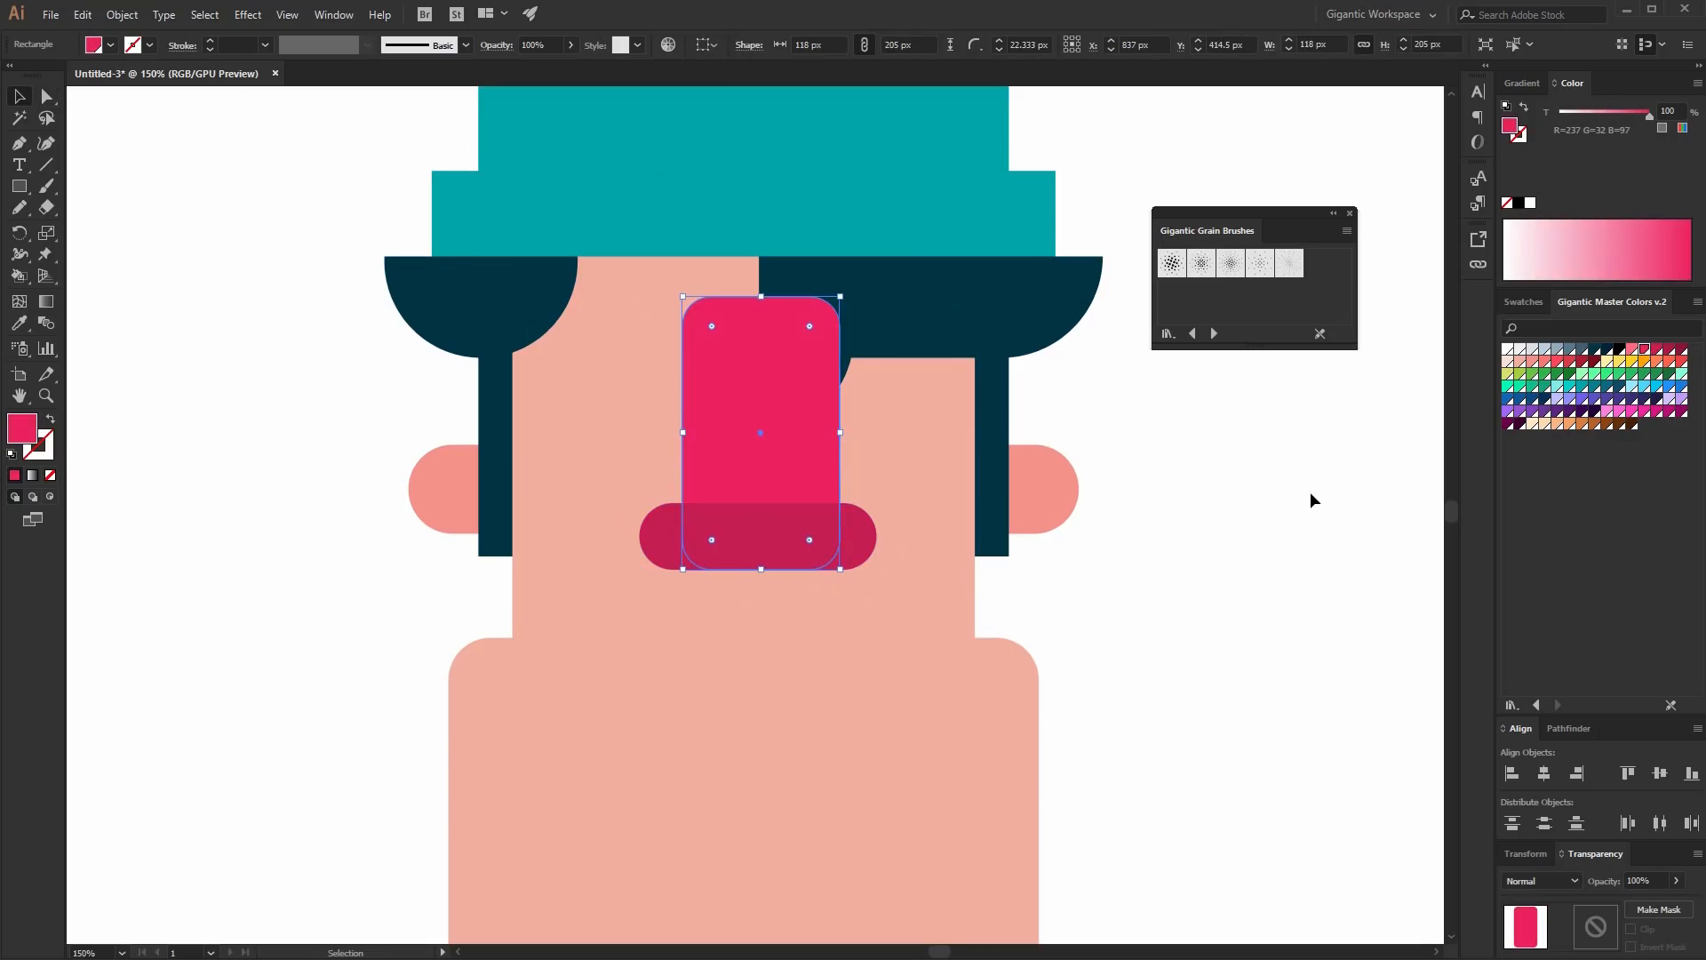
- Extend the mouth shape's left end so it becomes about 199 px wide
key(ctrl)
double_click(871, 544)
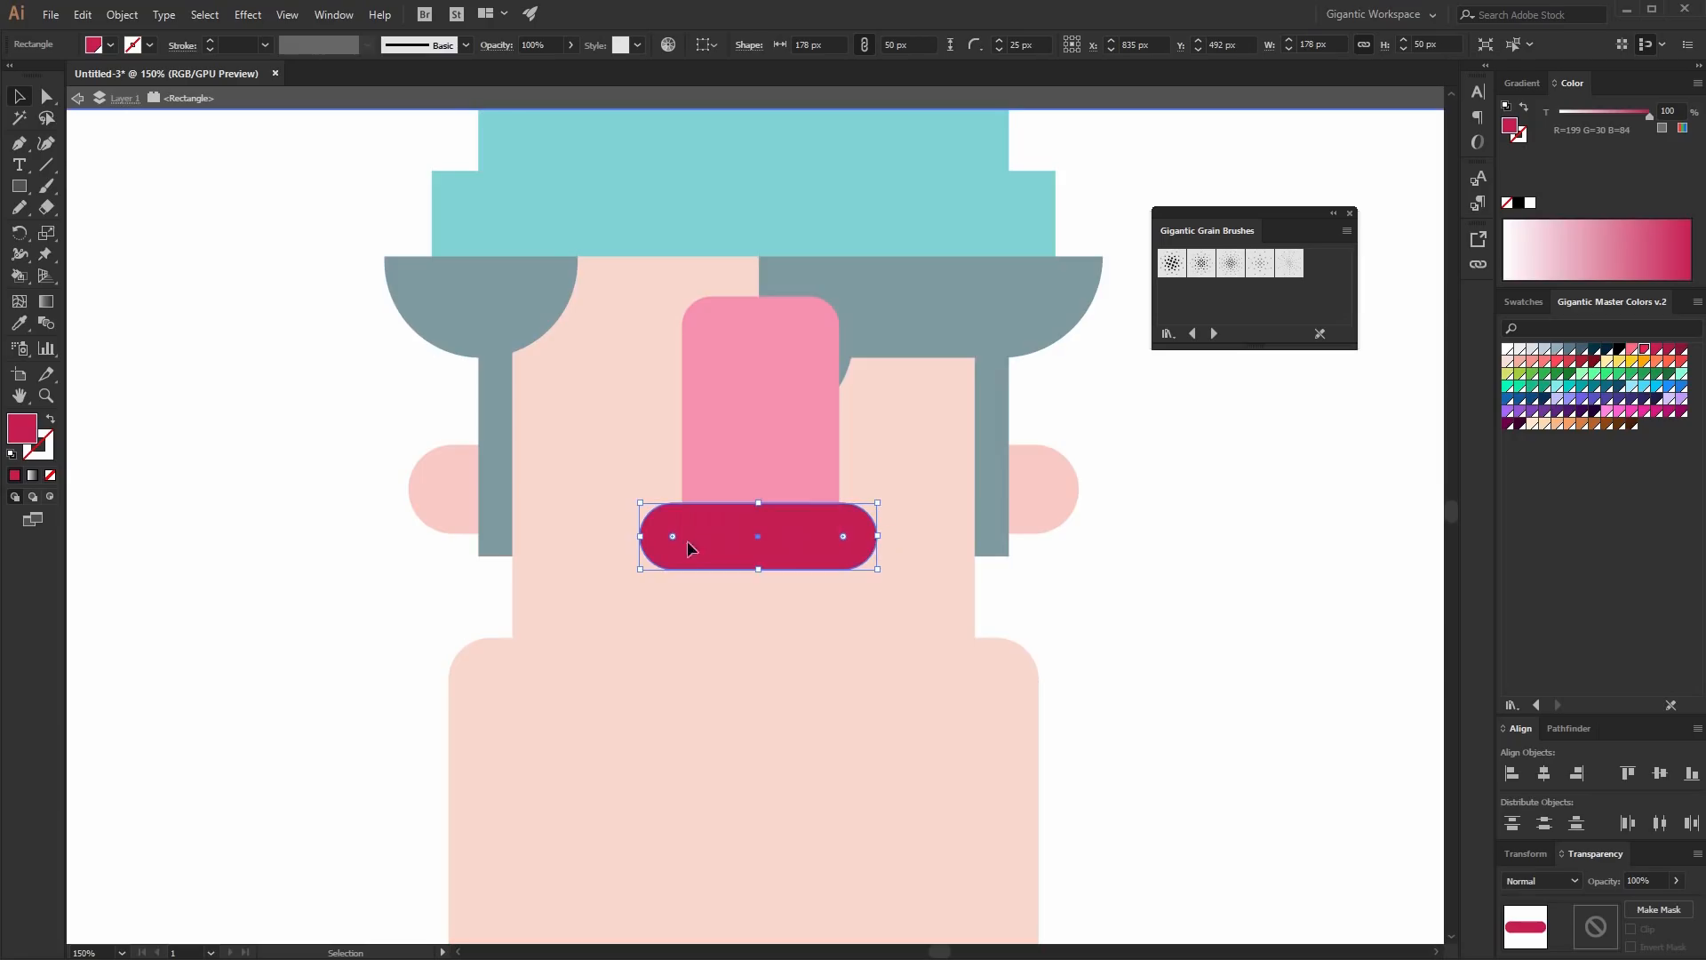
click(48, 101)
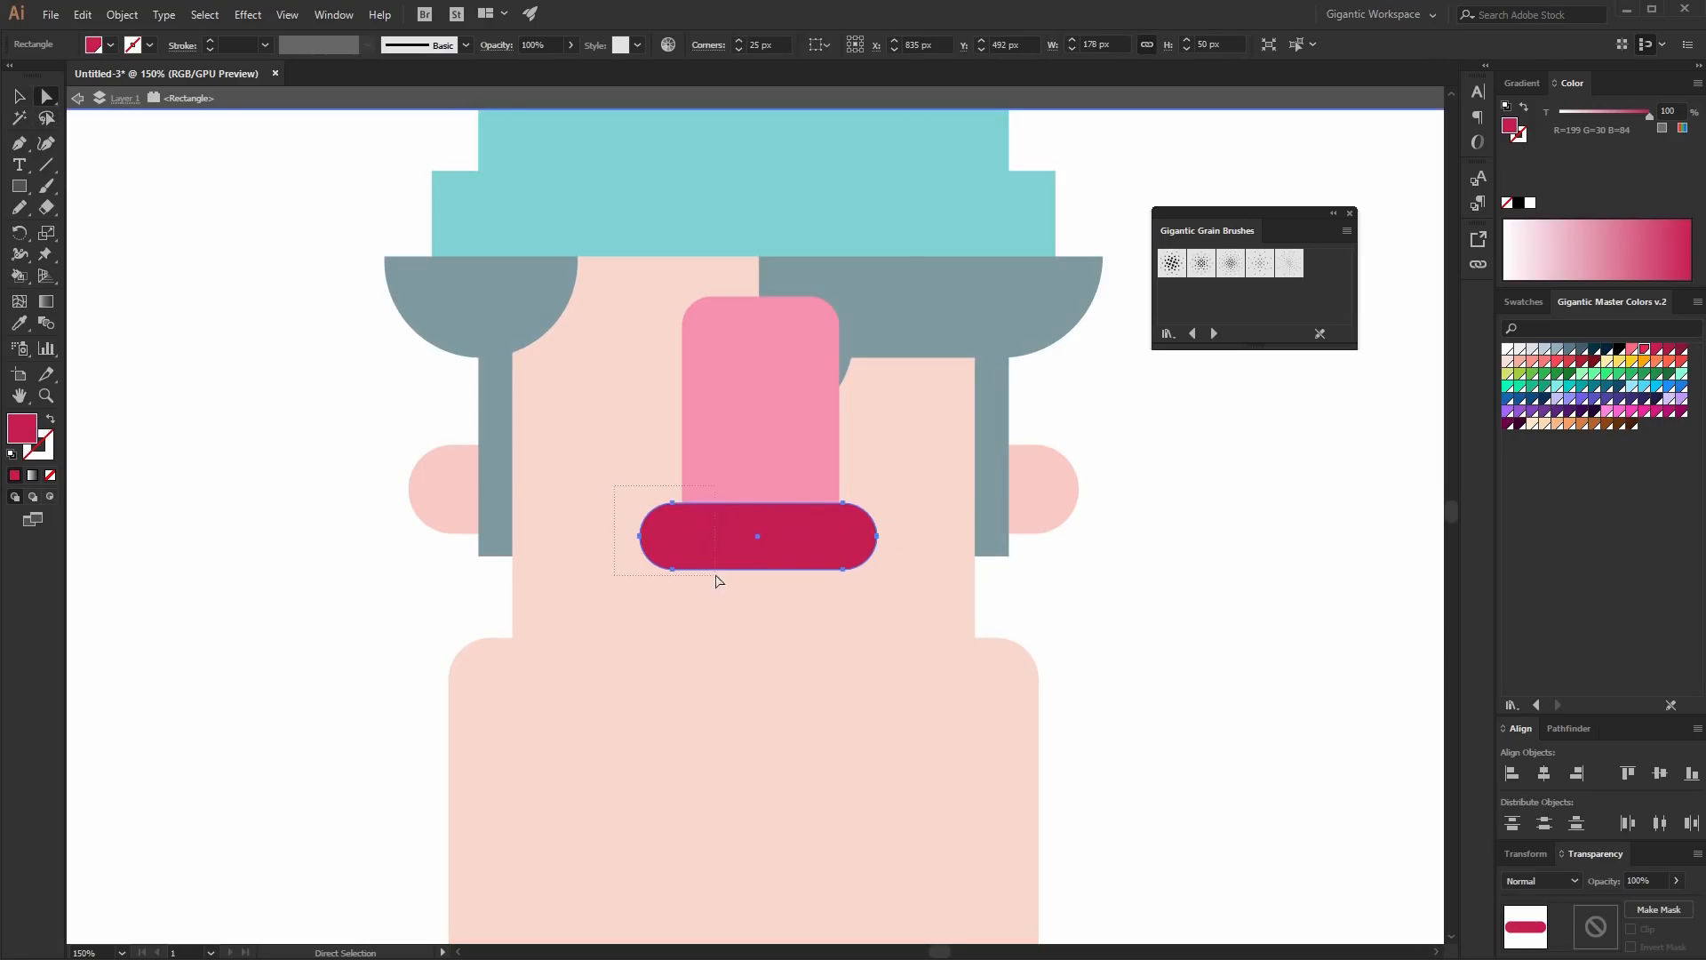
drag(716, 576, 730, 590)
key(Left)
key(Left)
key(Left)
key(Left)
key(Left)
key(Left)
key(Left)
key(Left)
key(Left)
key(Left)
key(Left)
key(Left)
key(Left)
key(Left)
key(Left)
key(Left)
key(Left)
key(Left)
key(Left)
key(Left)
click(27, 91)
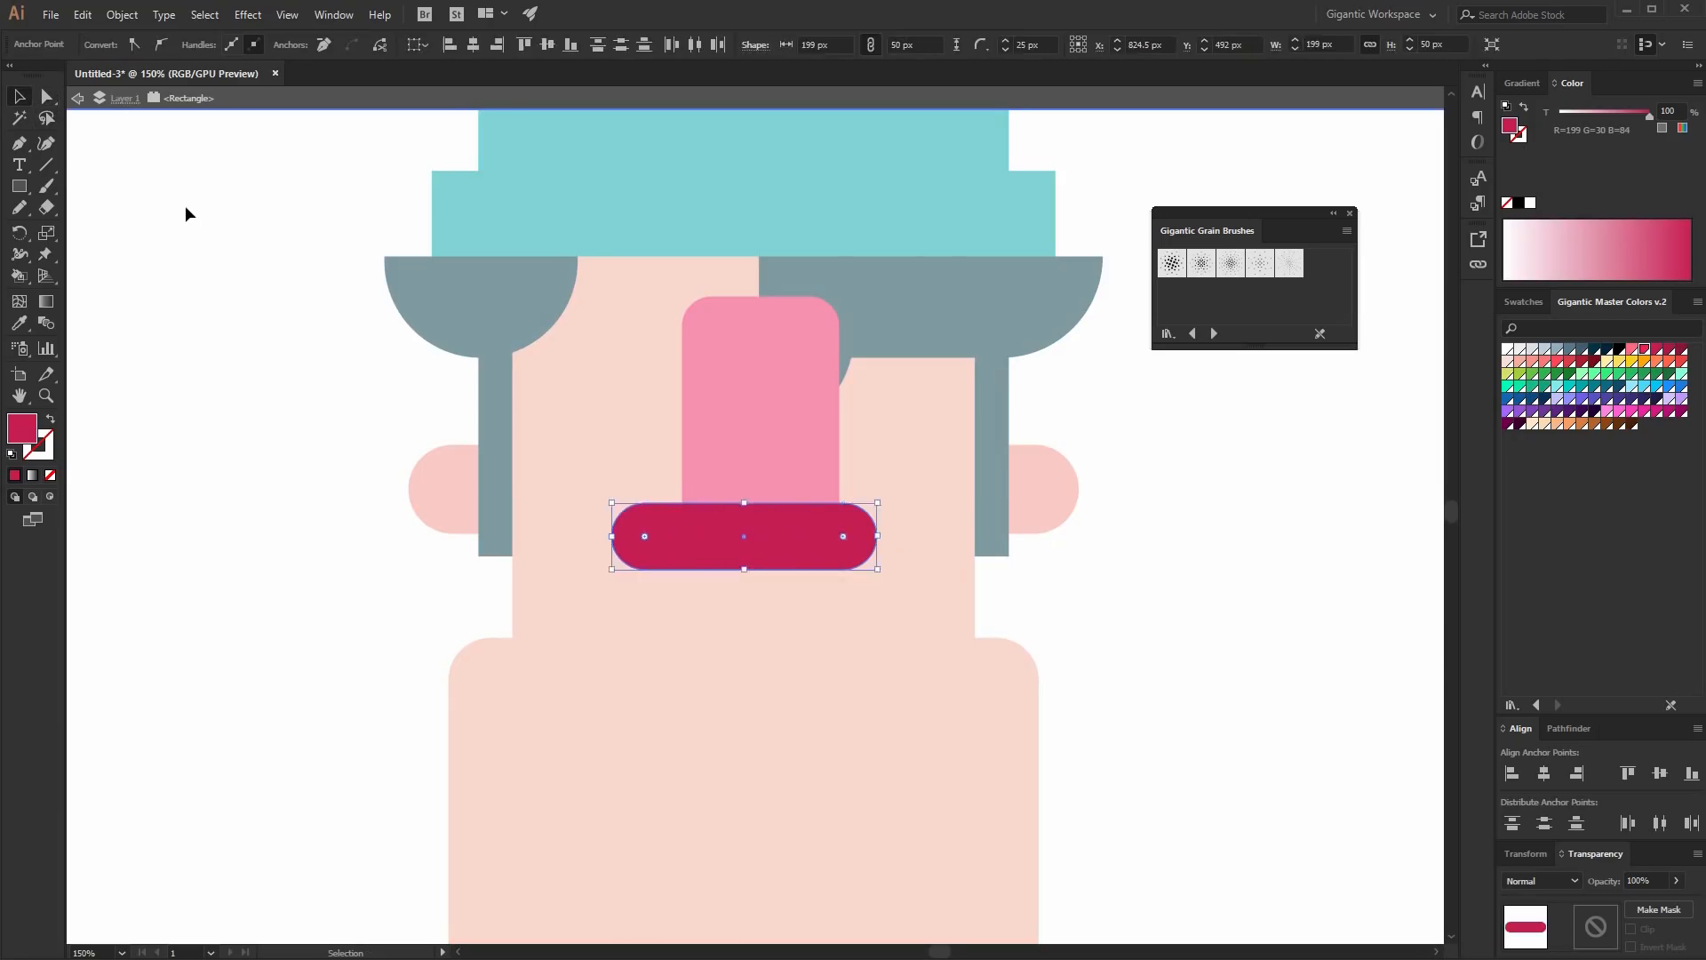
key(Escape)
- Bring the upper hair pieces to the front and unite them into one shape
key(ctrl+1)
drag(340, 129, 1003, 867)
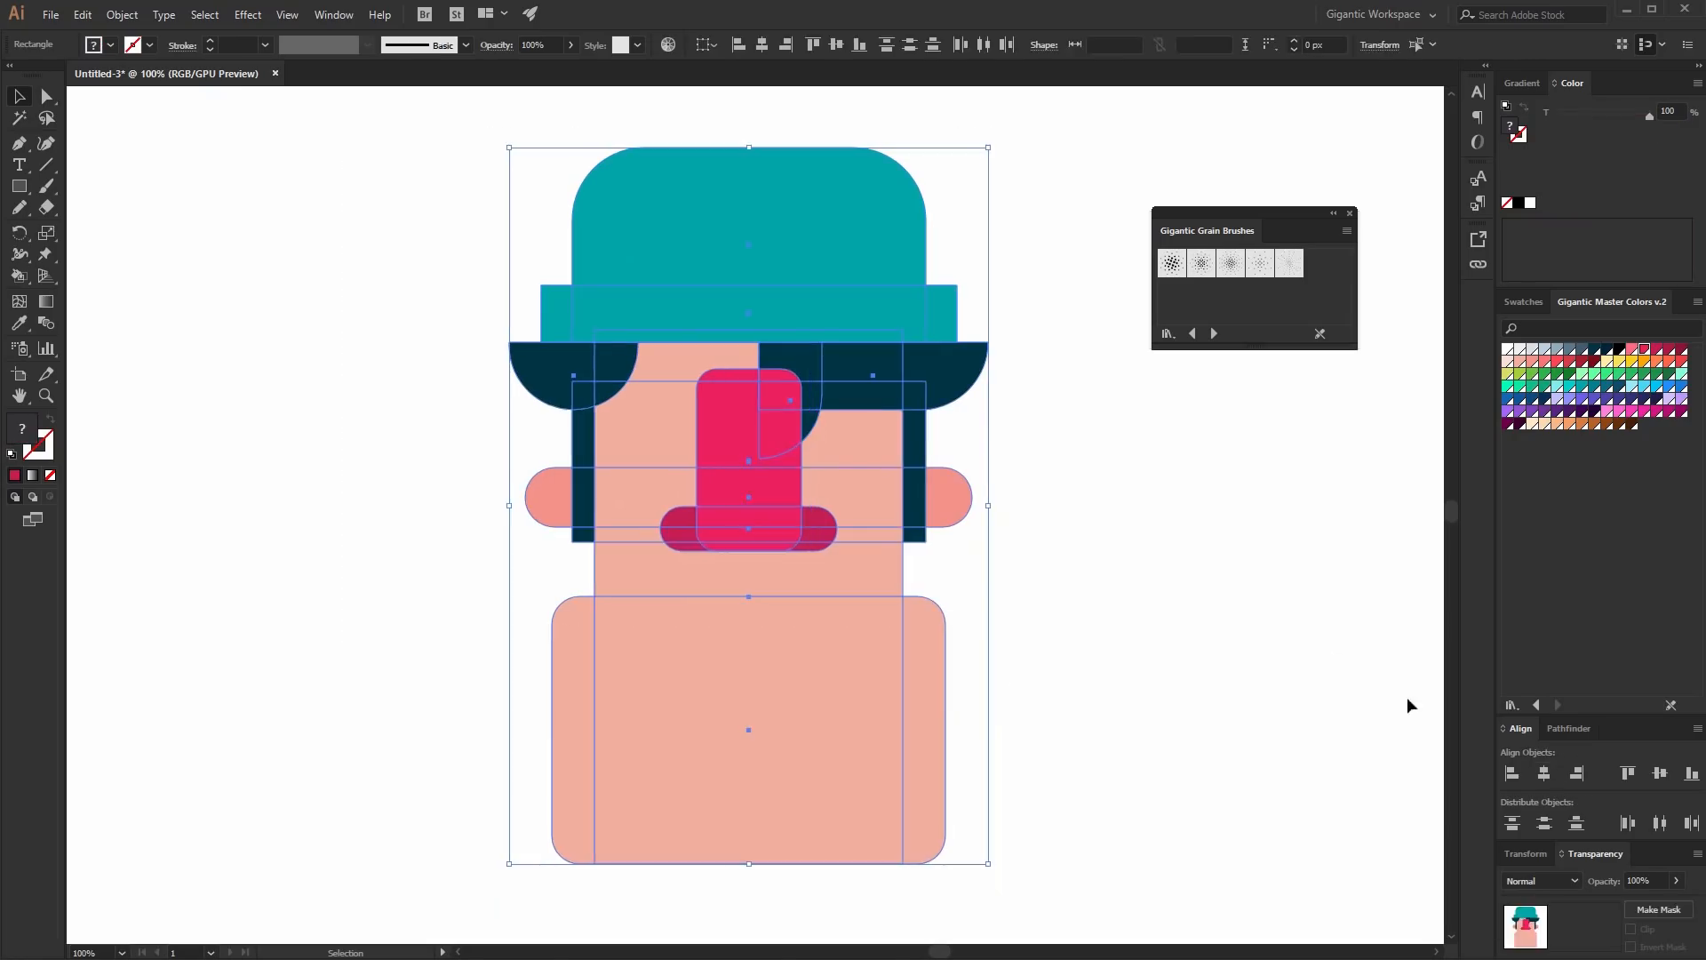
click(1411, 705)
click(899, 397)
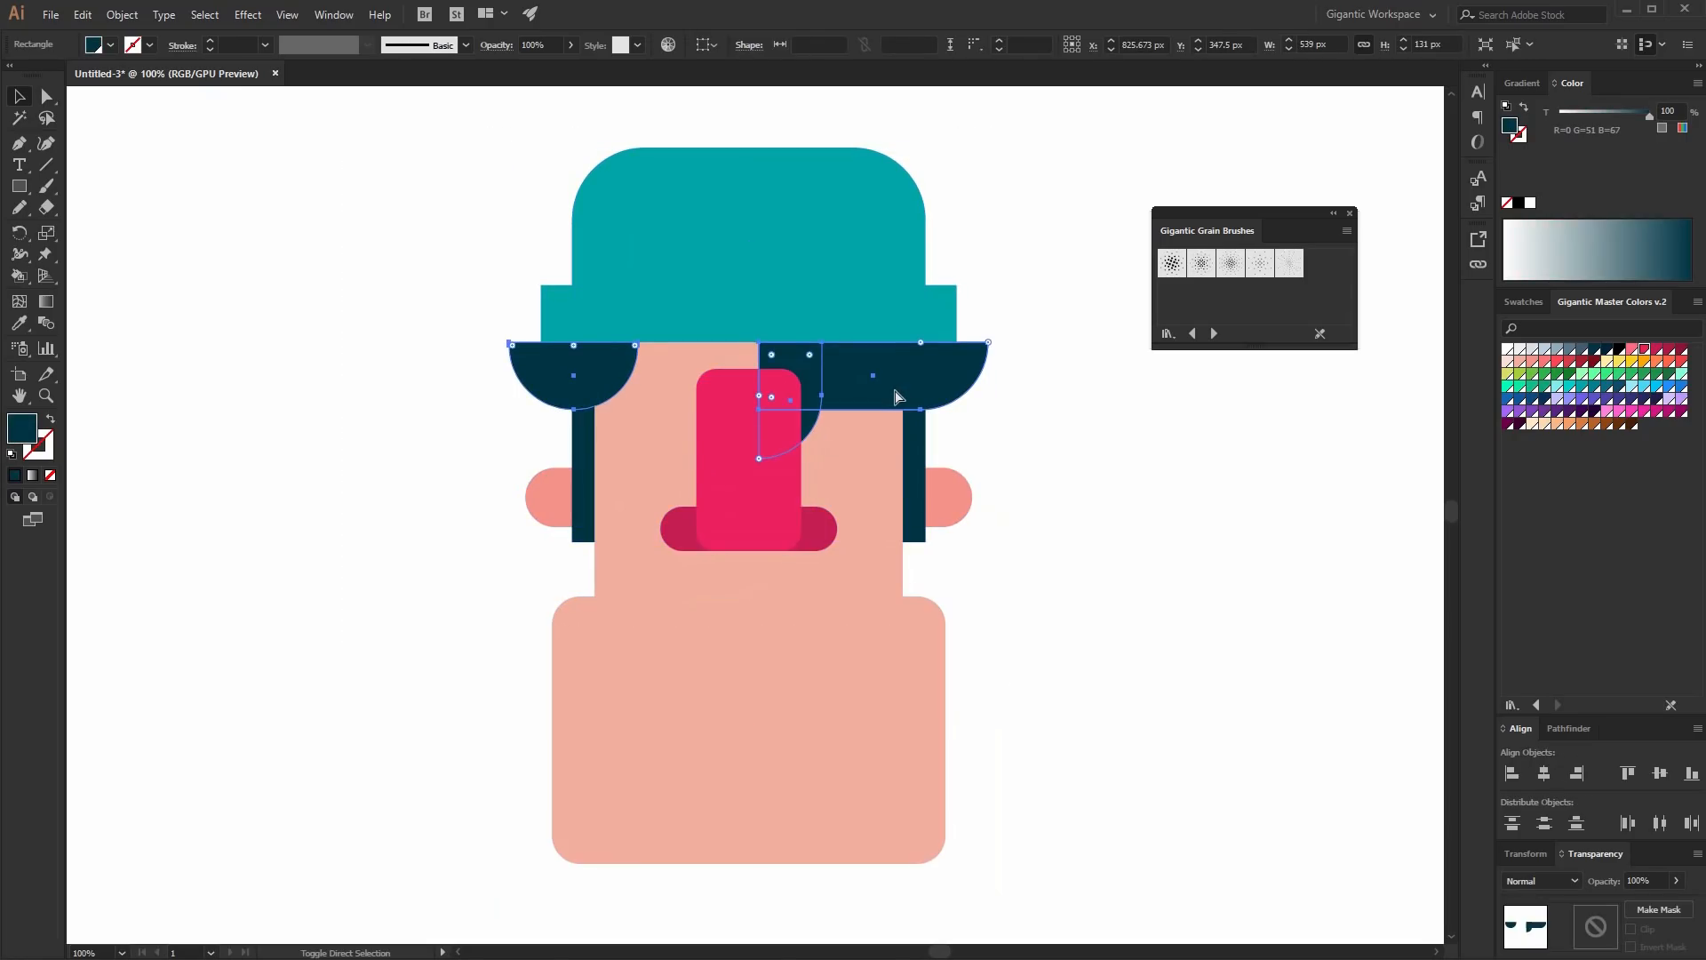
key(ctrl+shift+bracketright)
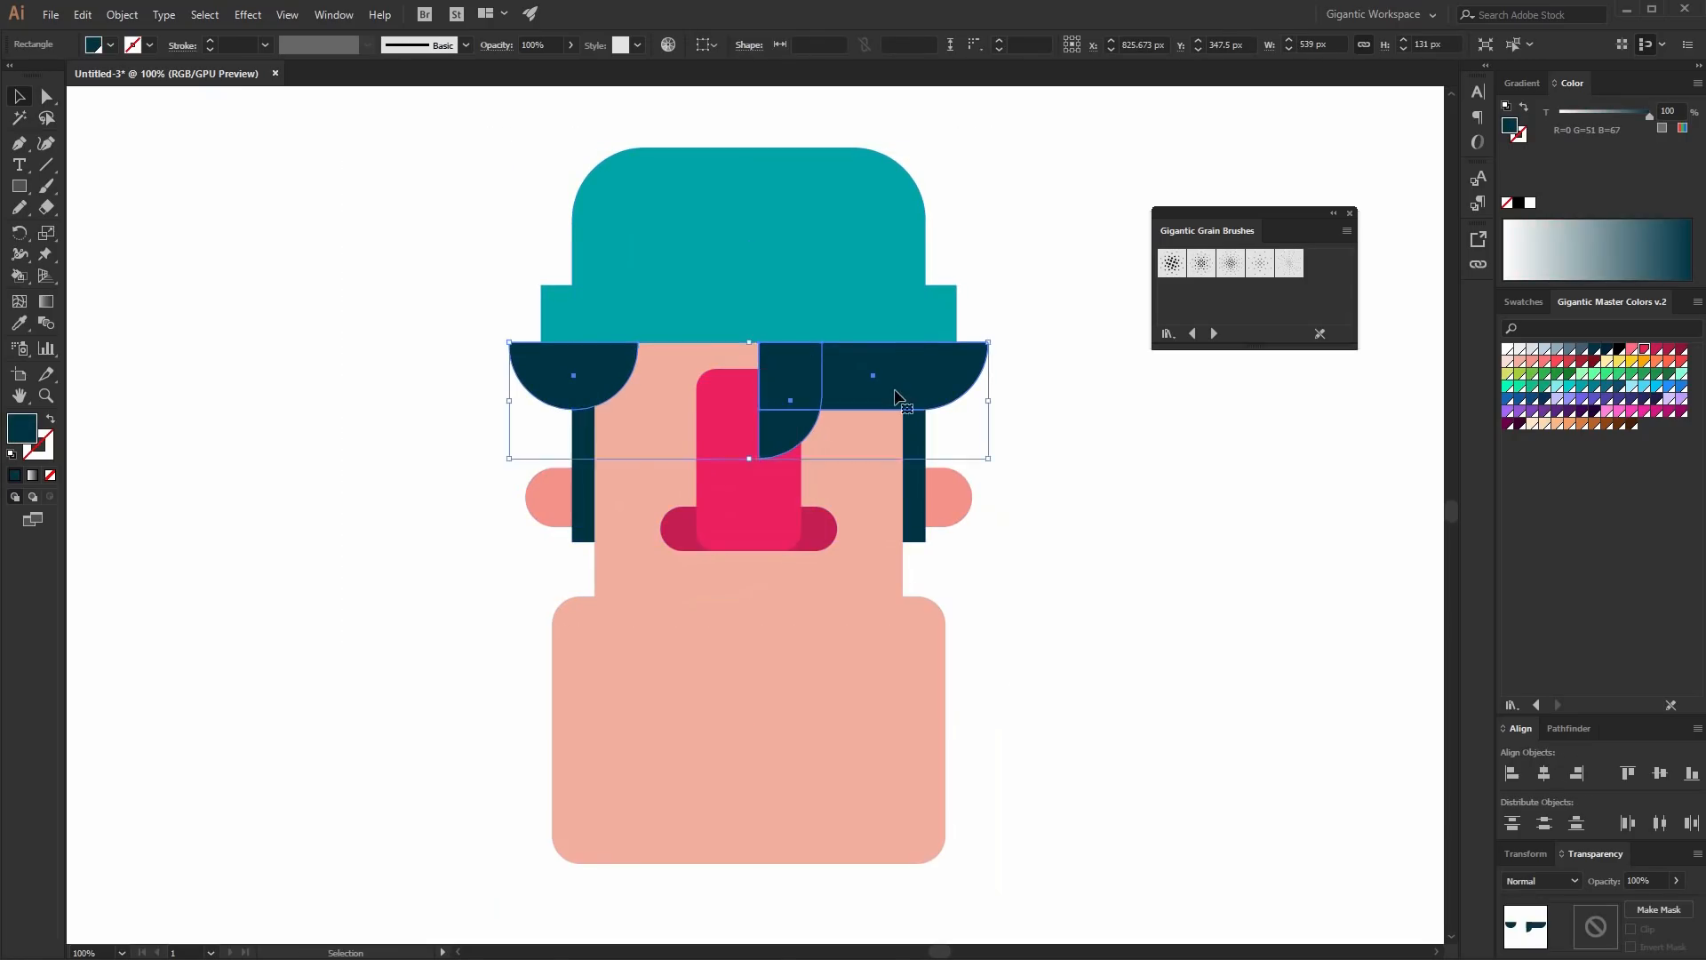
click(1568, 728)
click(1511, 779)
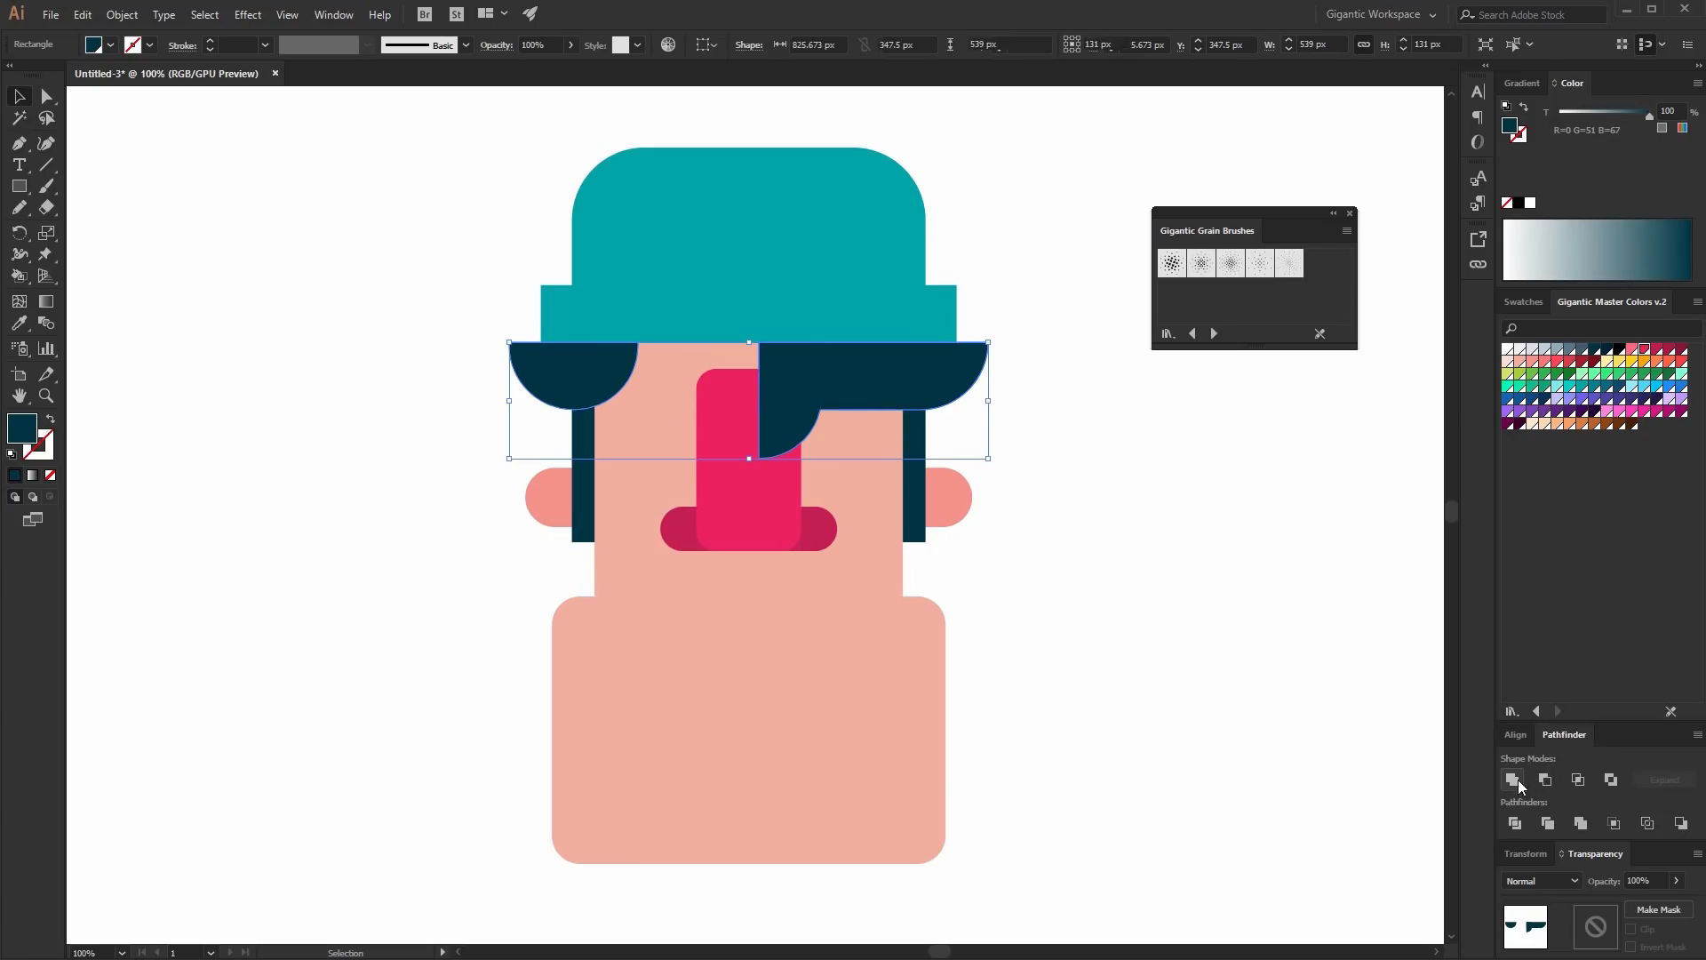
click(1314, 653)
key(ctrl+plus)
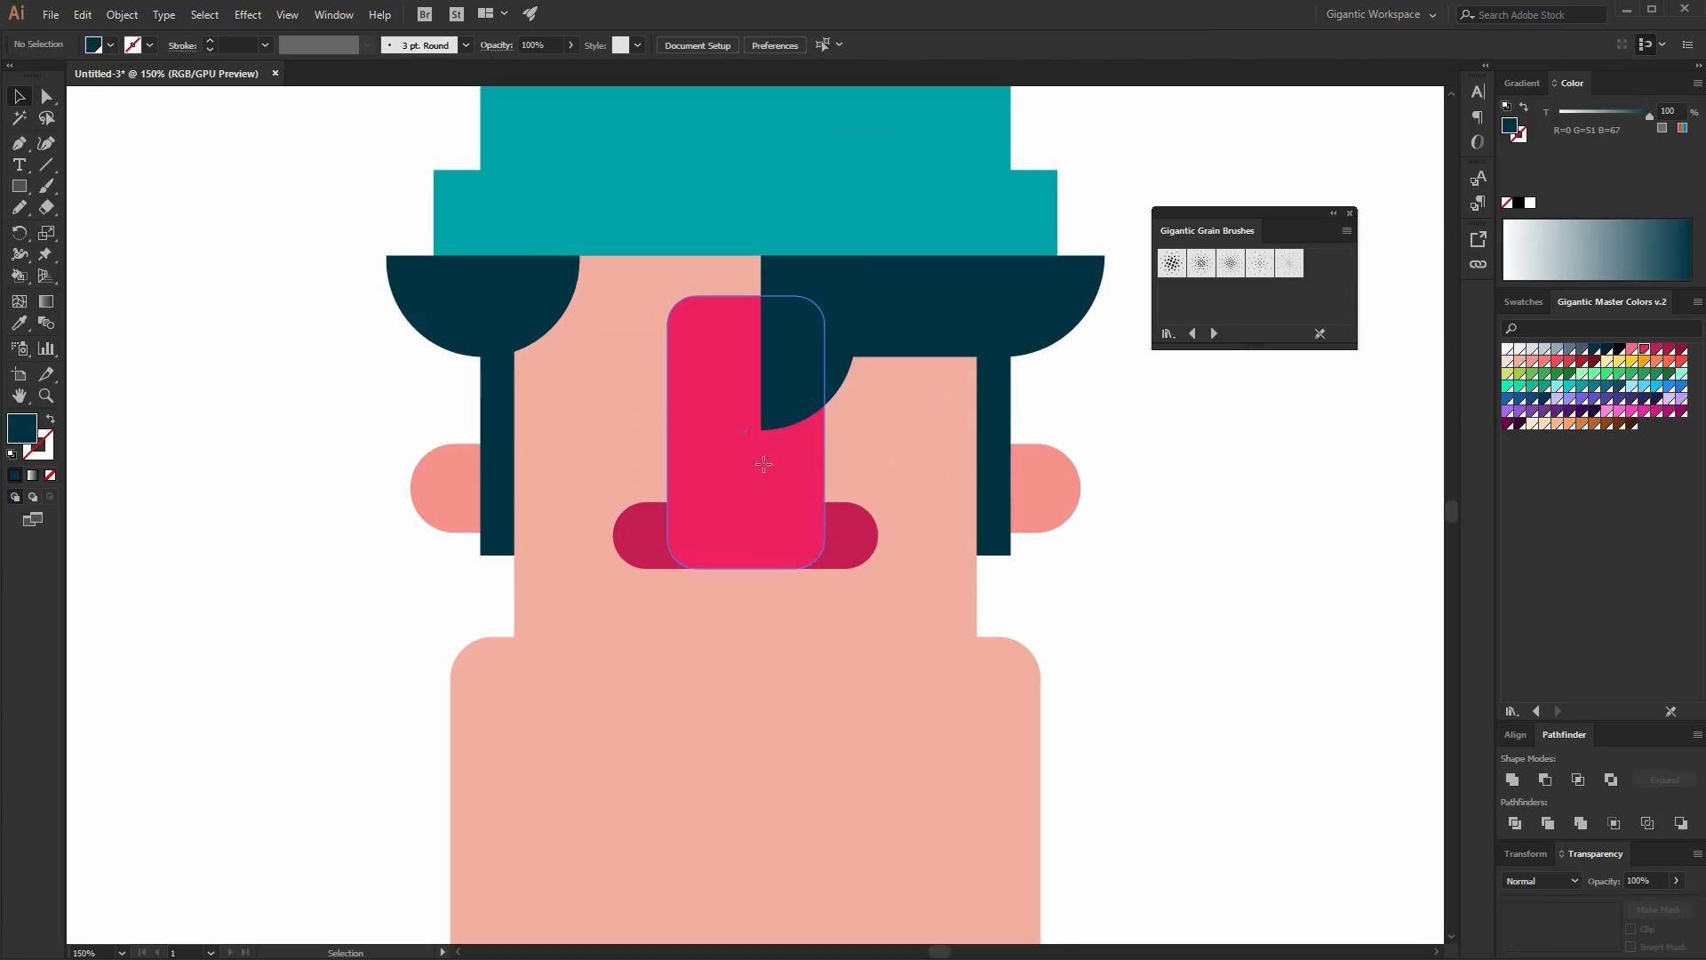
- Draw a 30 x 30 px dark eye circle beside the nose and duplicate it to the other side
key(l)
drag(852, 418, 890, 455)
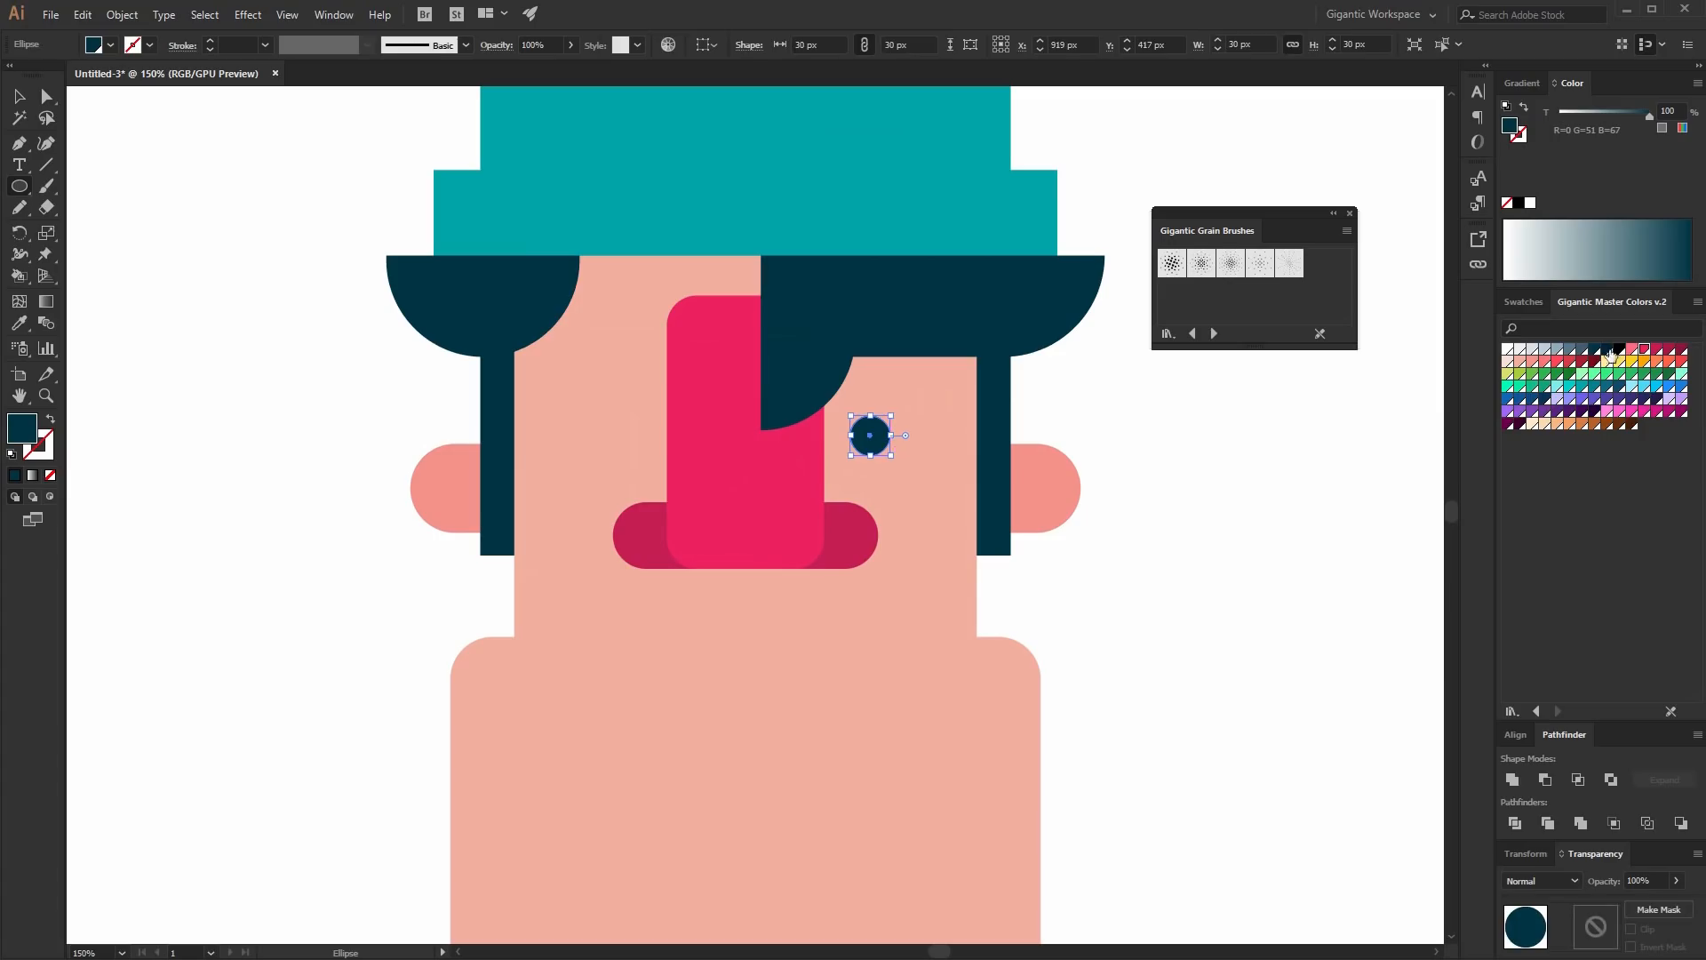
click(21, 97)
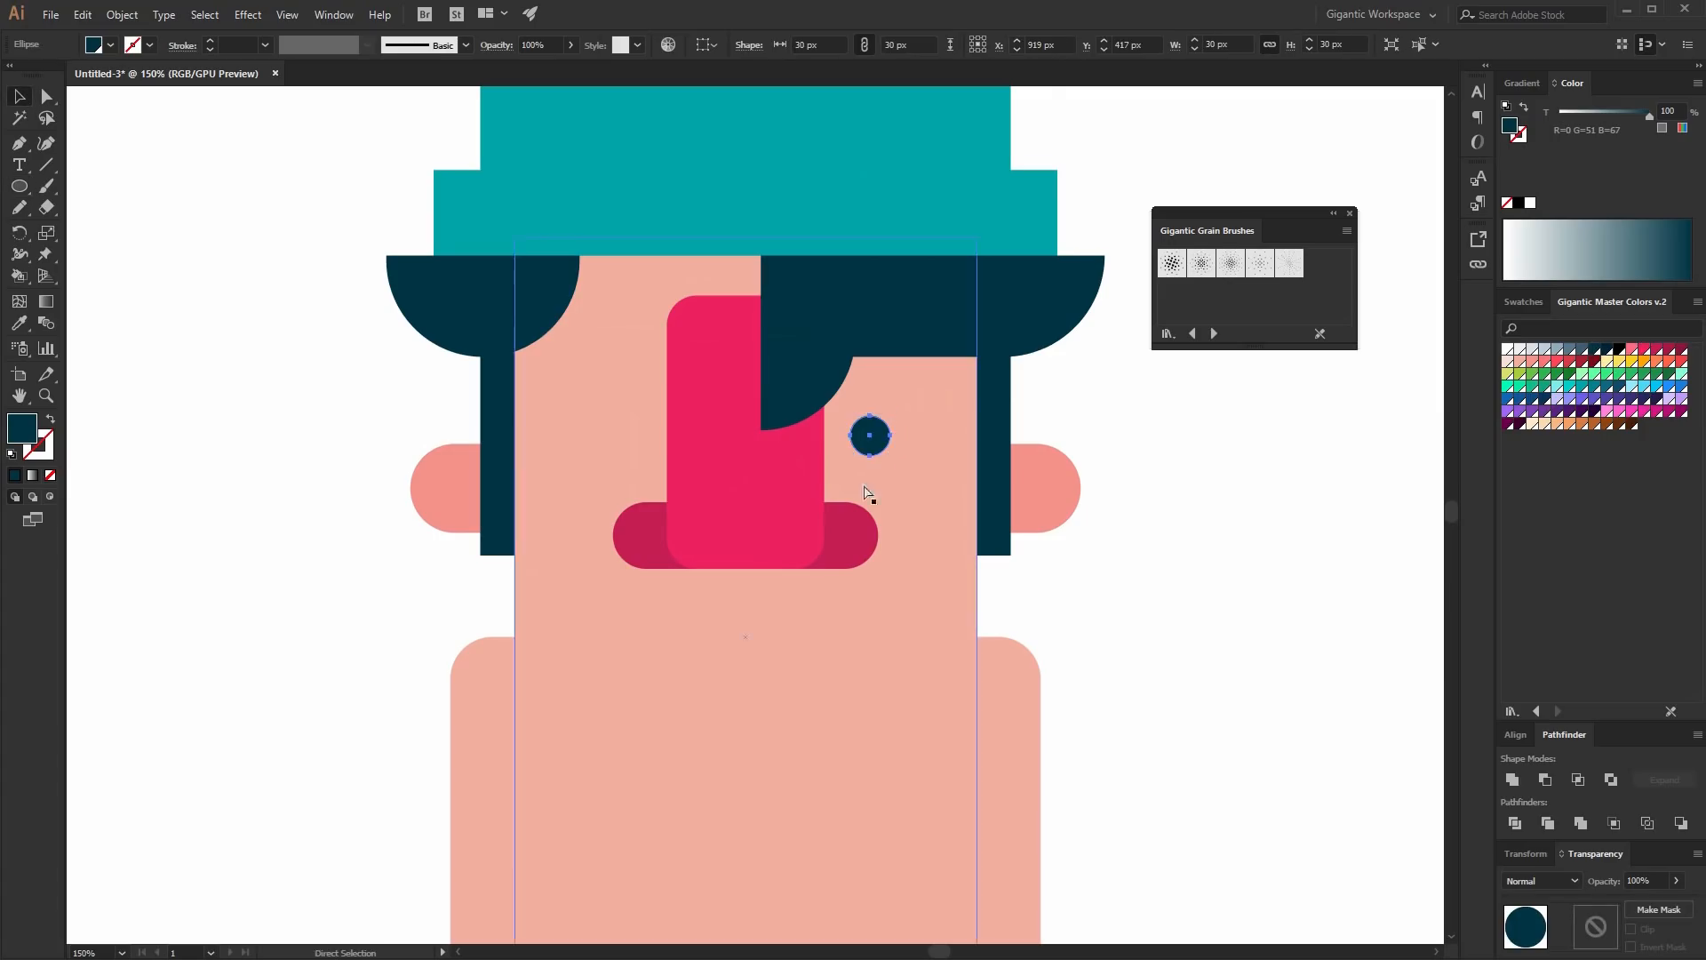
drag(869, 436, 618, 436)
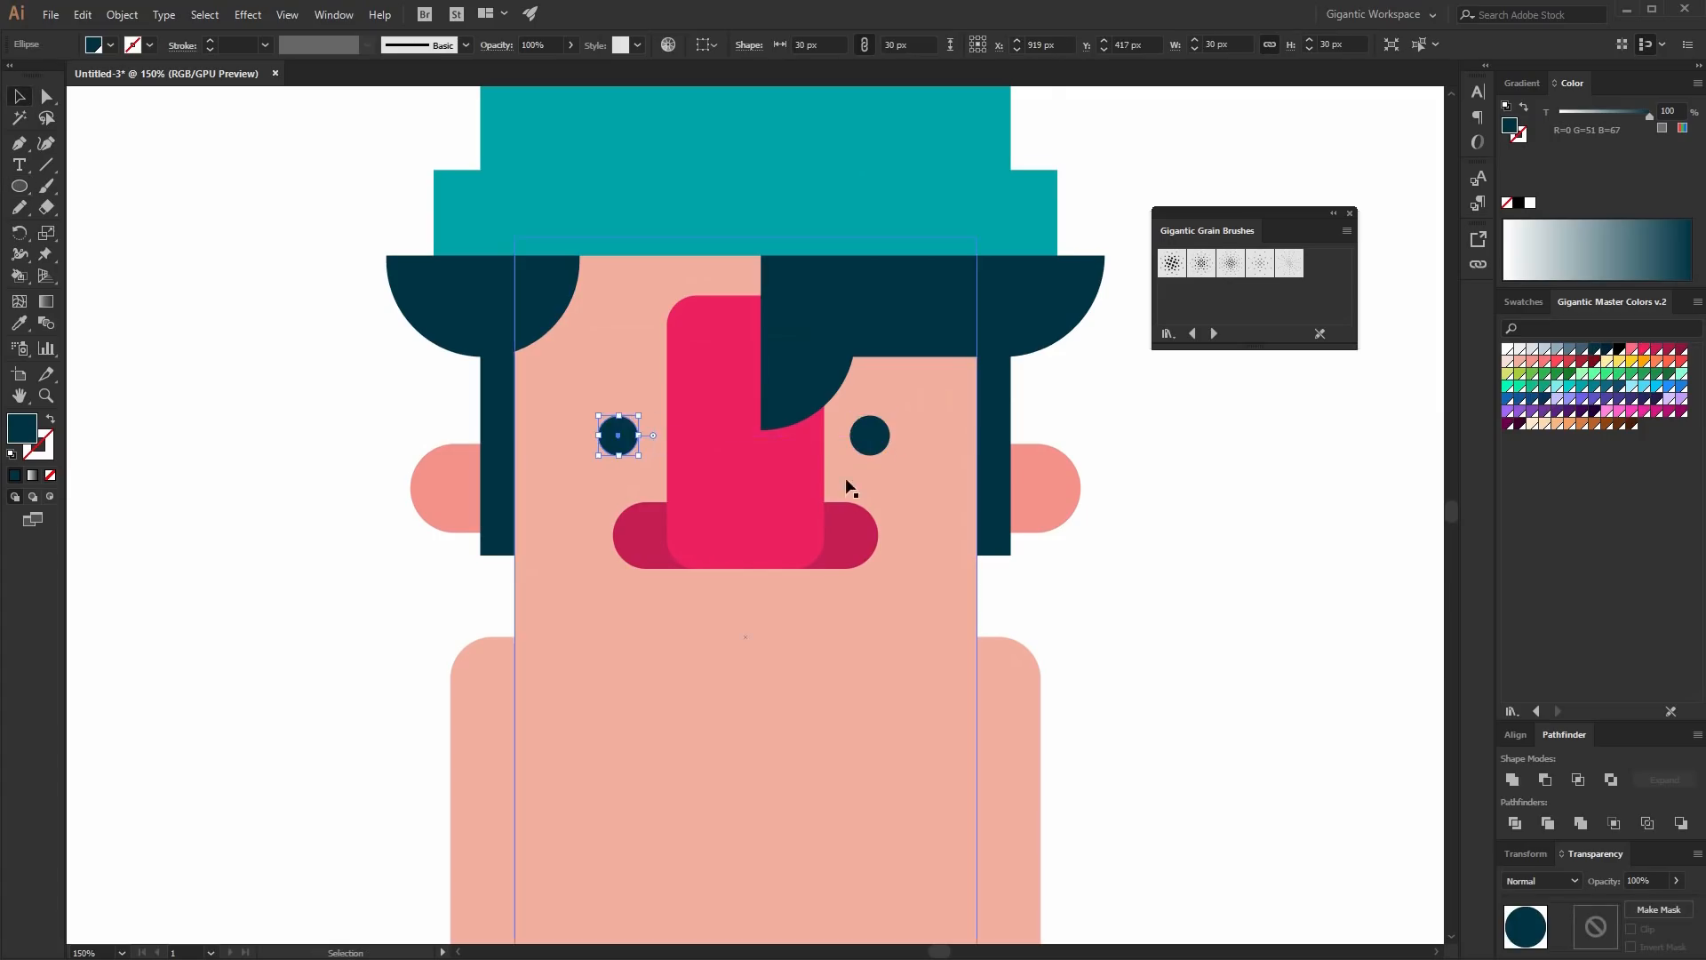
shift+click(869, 436)
drag(229, 161, 1211, 761)
click(1515, 734)
click(1187, 560)
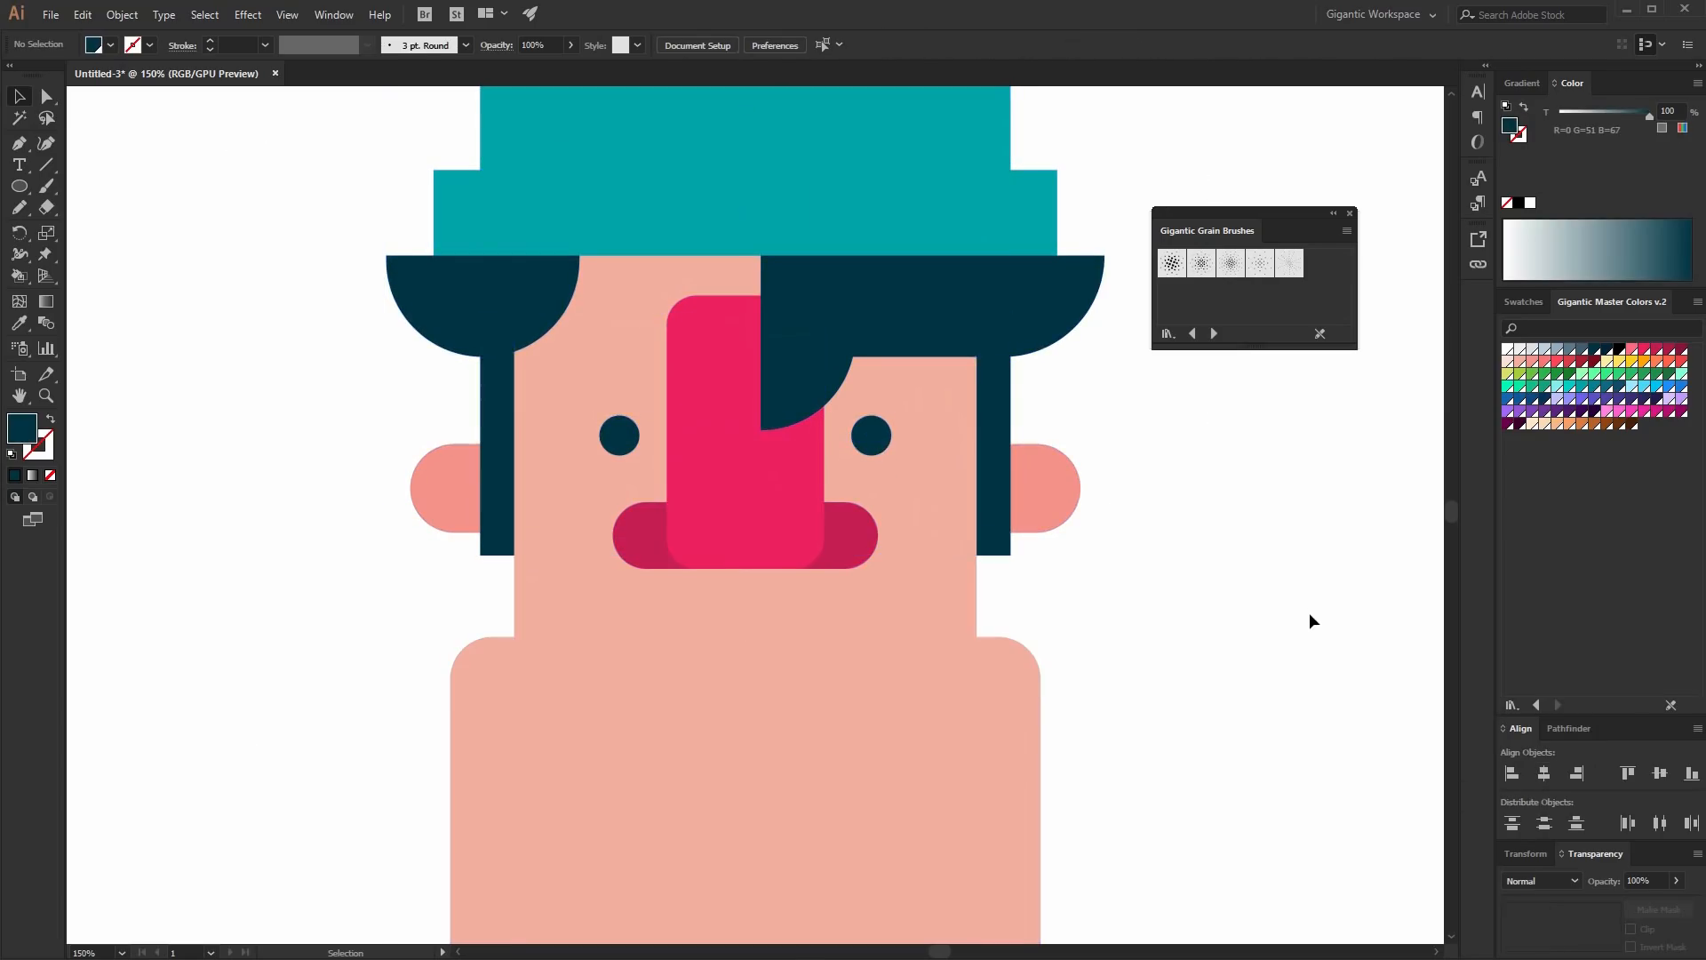
scroll(960, 596, down, 1)
key(m)
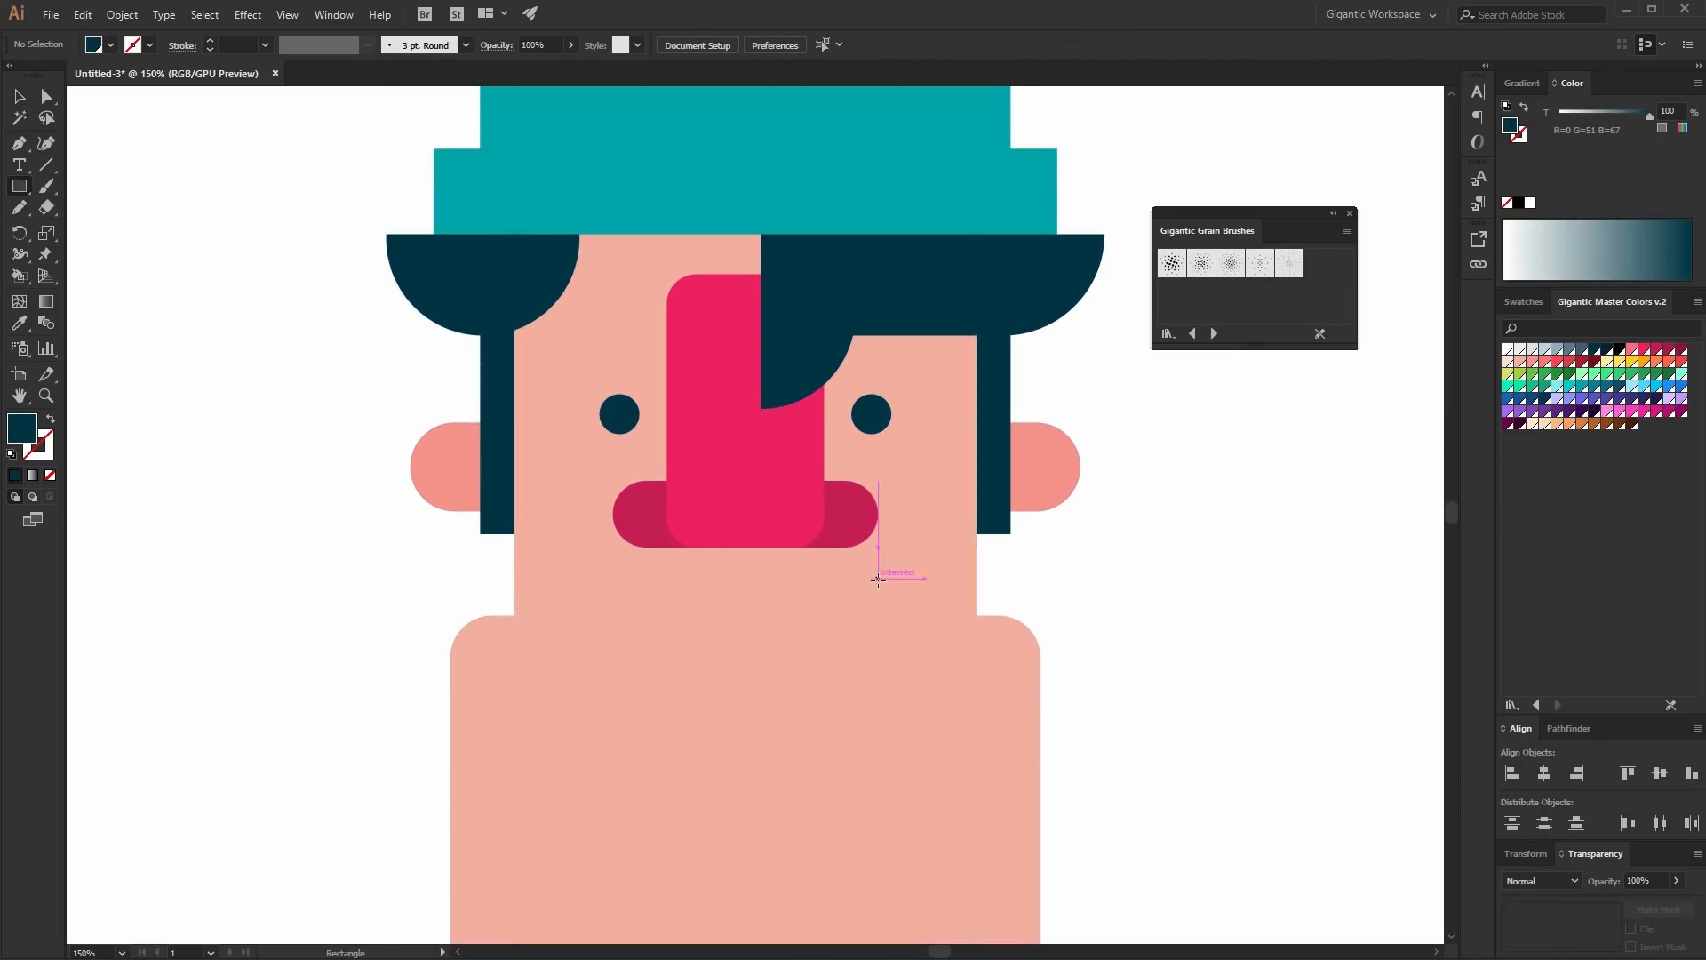
drag(879, 579, 593, 677)
key(ctrl+z)
- Draw a circle about 174 px wide below the nose and subtract a rectangle over its top half to leave a half-circle mouth
key(l)
mouse_move(619, 594)
mouse_down()
mouse_move(850, 804)
mouse_move(852, 826)
mouse_up()
key(m)
drag(548, 562, 914, 710)
key(v)
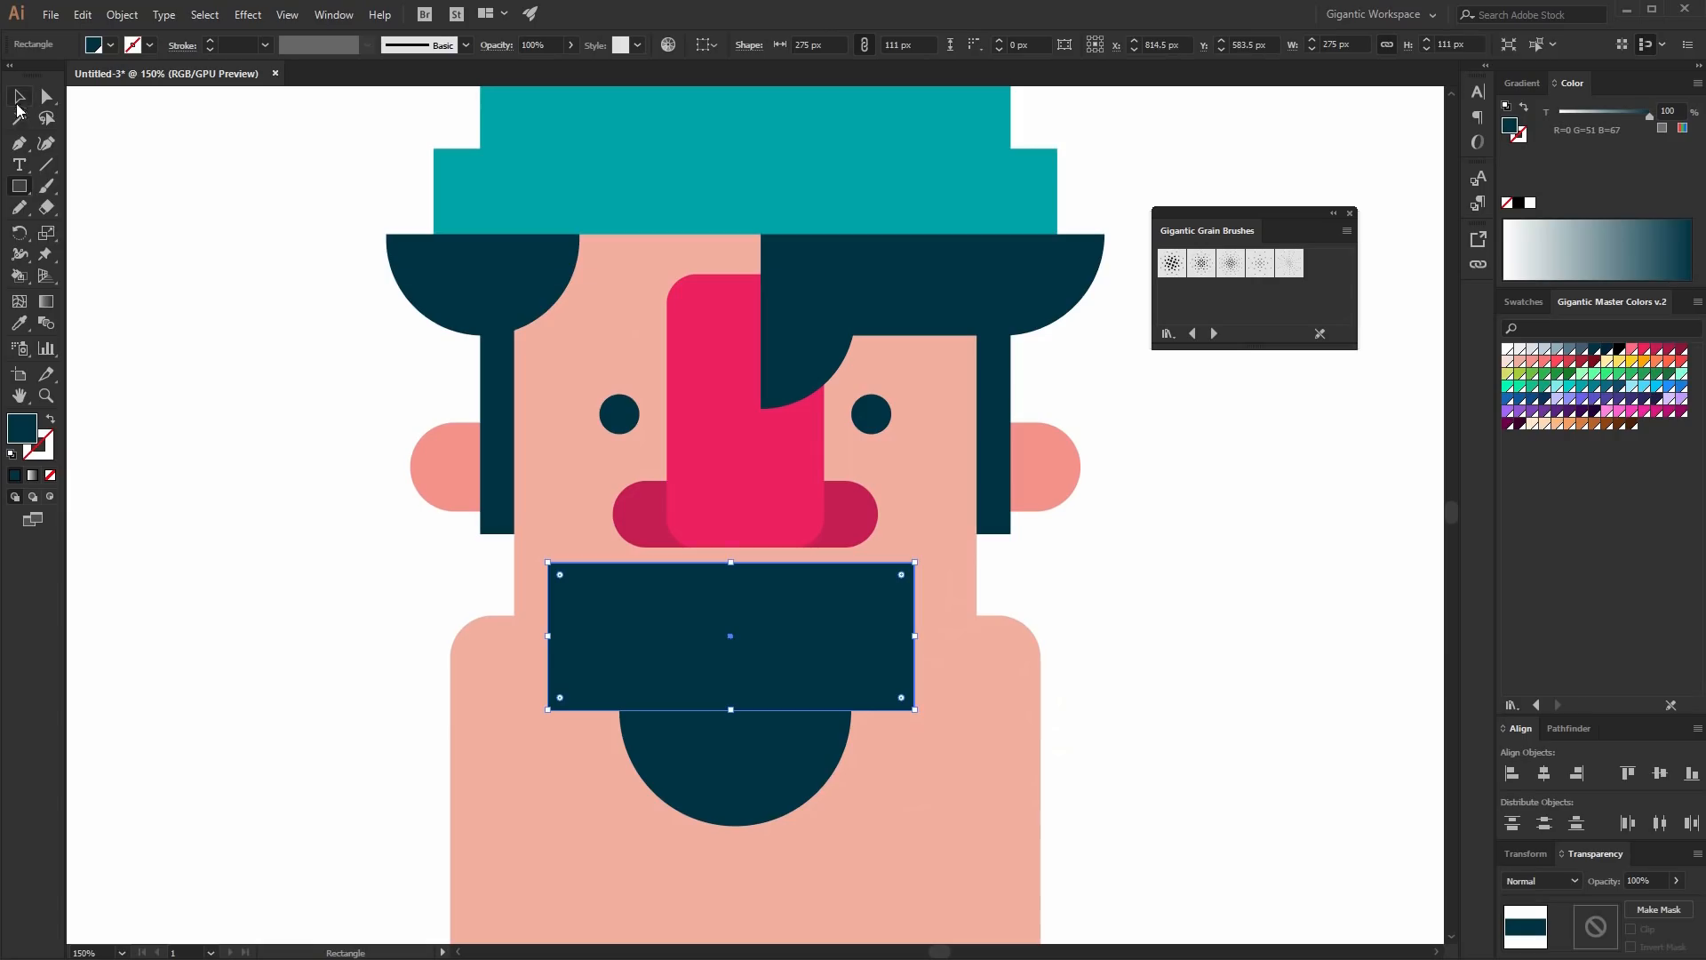
shift+click(789, 761)
click(1569, 728)
click(1546, 779)
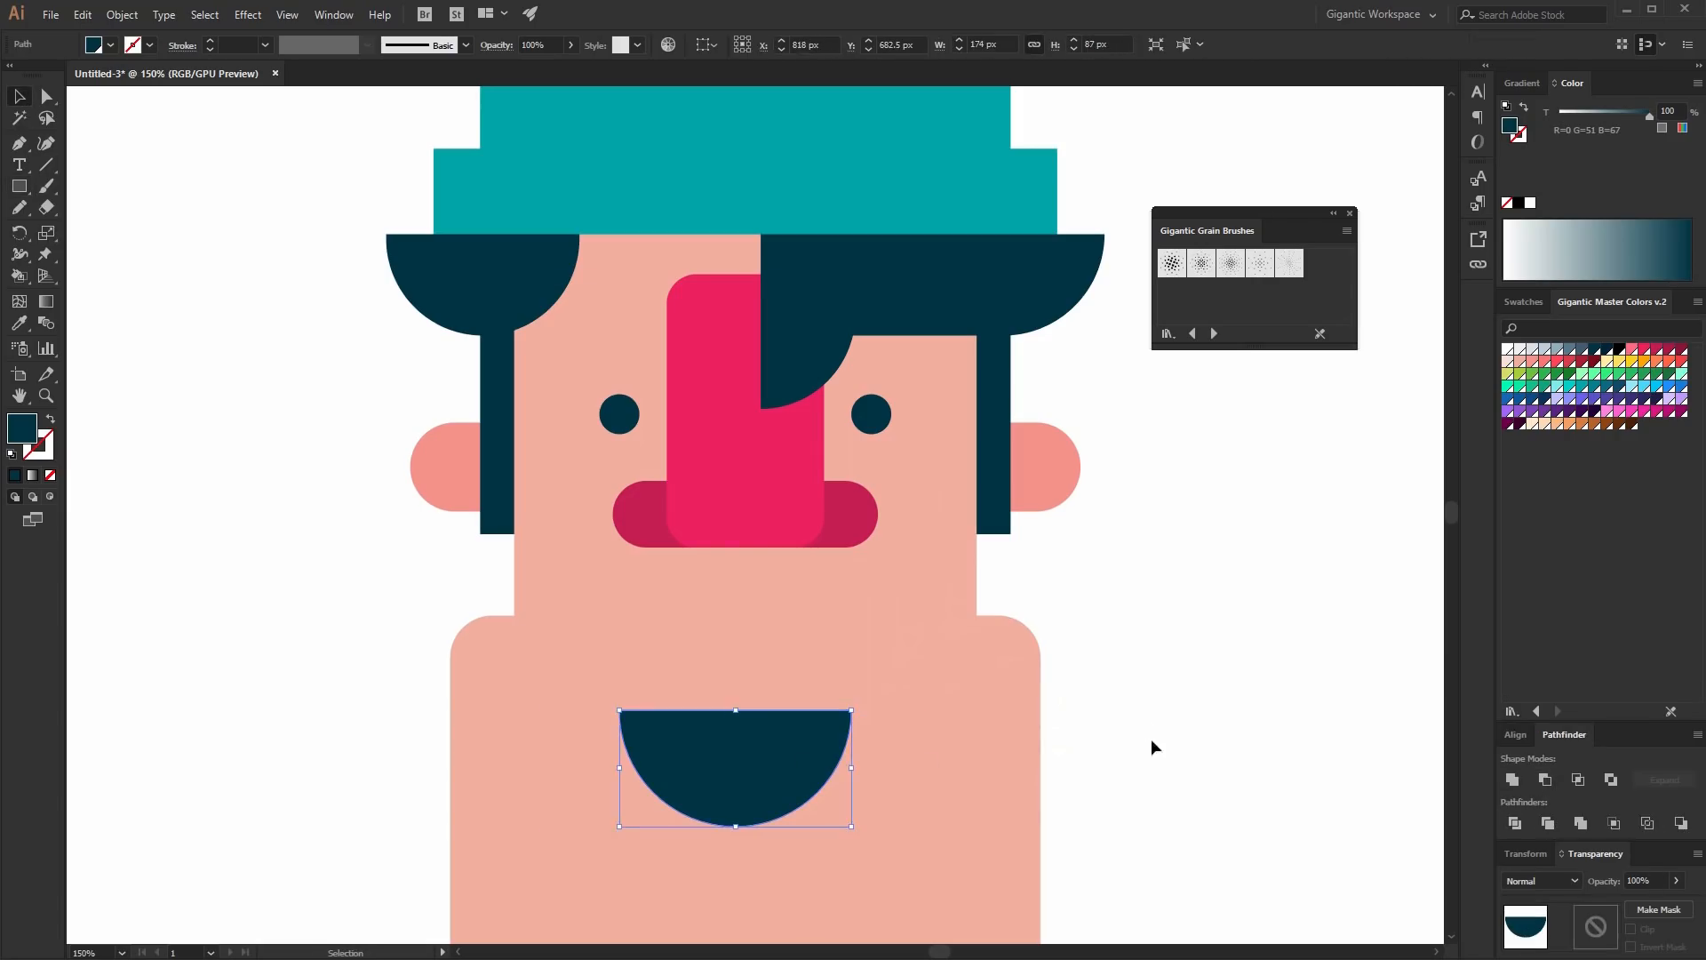
click(1226, 705)
- Move the half-circle mouth up under the nose and draw a 121 x 41 px white teeth rectangle across its top
drag(750, 756, 761, 638)
key(m)
drag(665, 570, 824, 623)
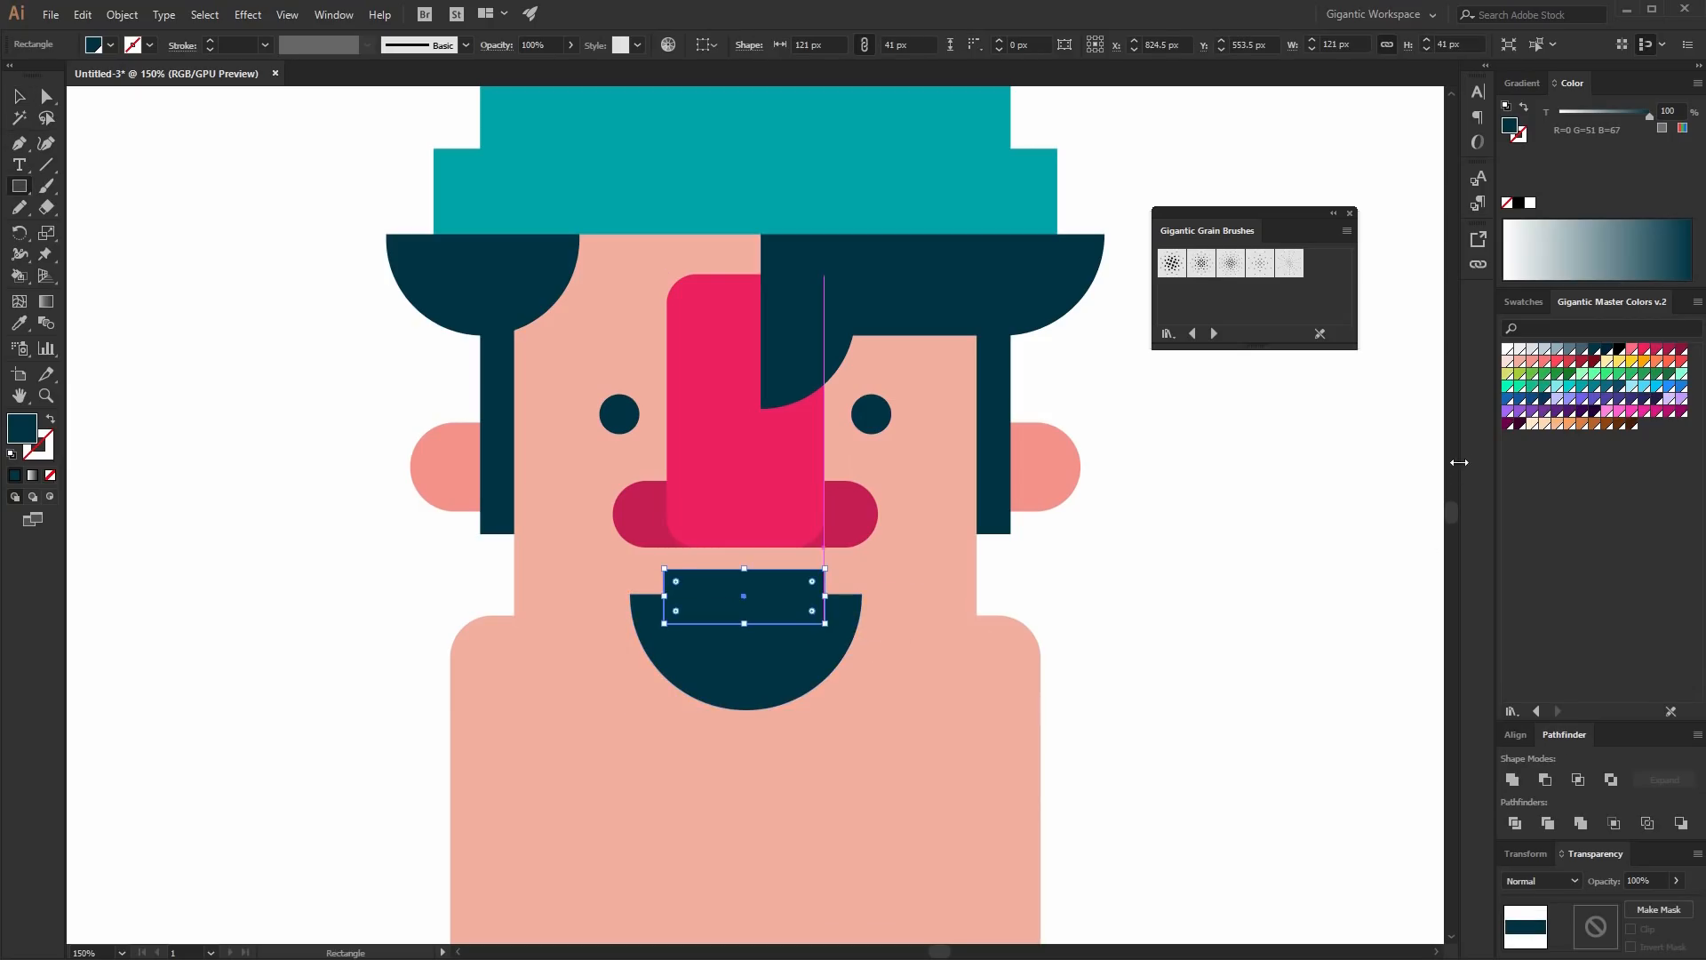
click(1516, 360)
click(1508, 349)
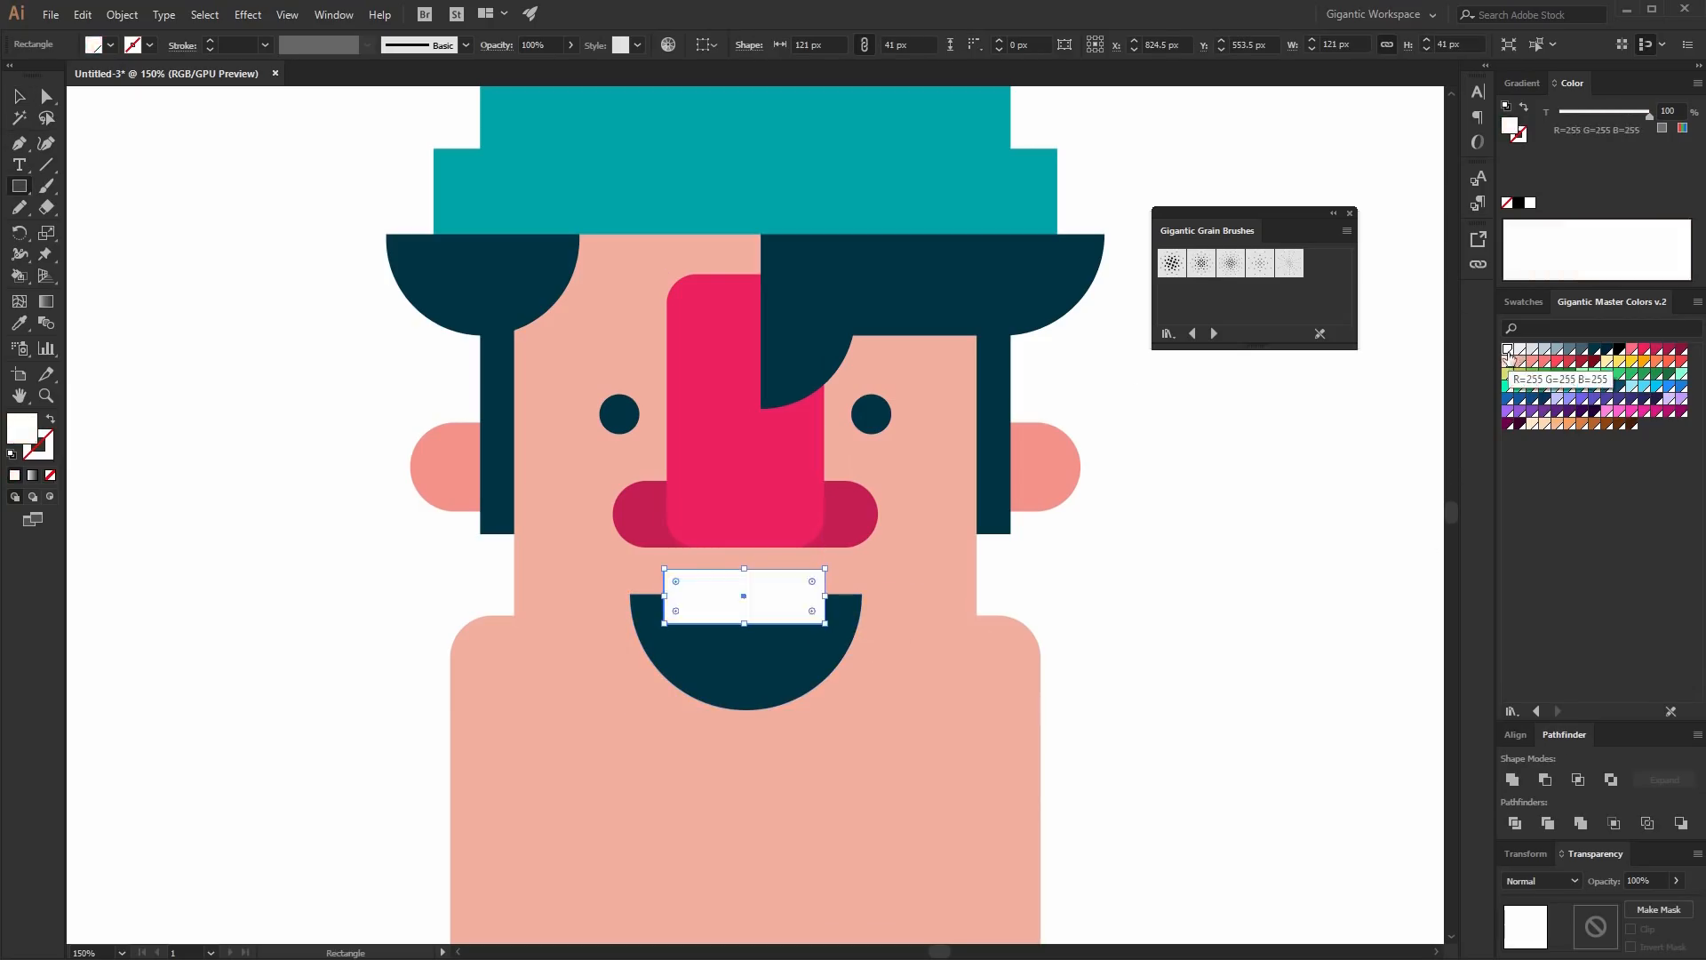
- Round the teeth rectangle's two bottom corners
click(47, 98)
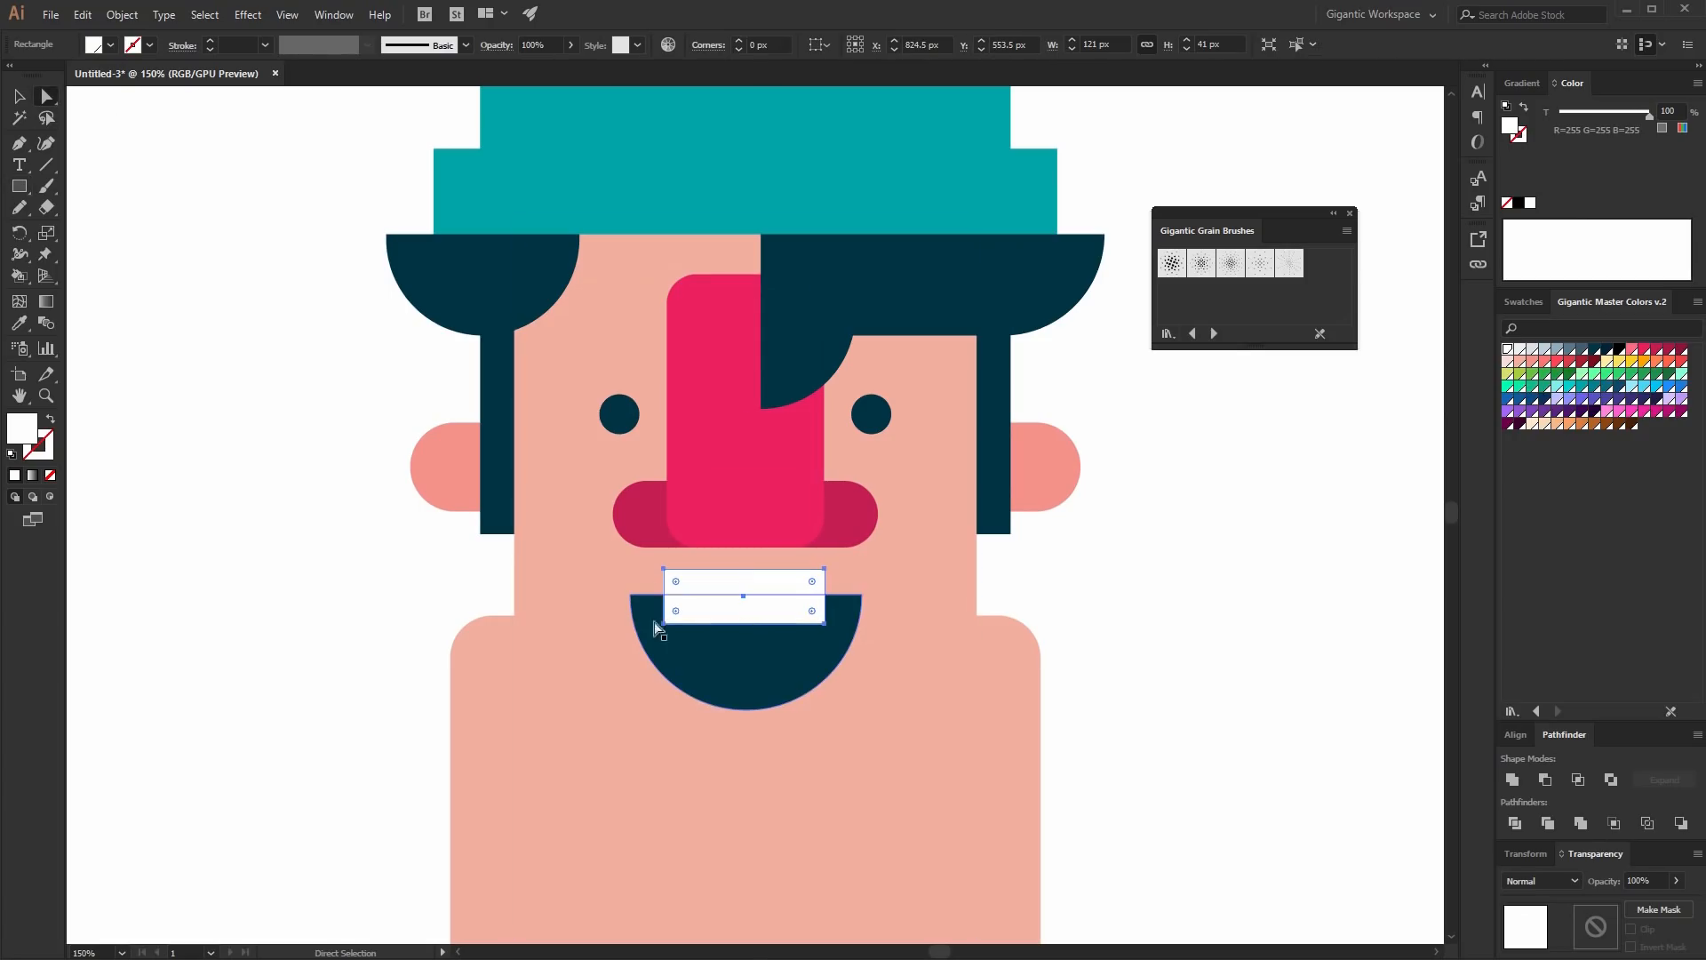
click(665, 623)
shift+click(824, 623)
drag(813, 611, 807, 604)
click(20, 97)
key(ctrl+shift+a)
- Draw a 91 x 124 px crimson tongue rectangle inside the mouth and round its corners fully to 45.5 px
key(m)
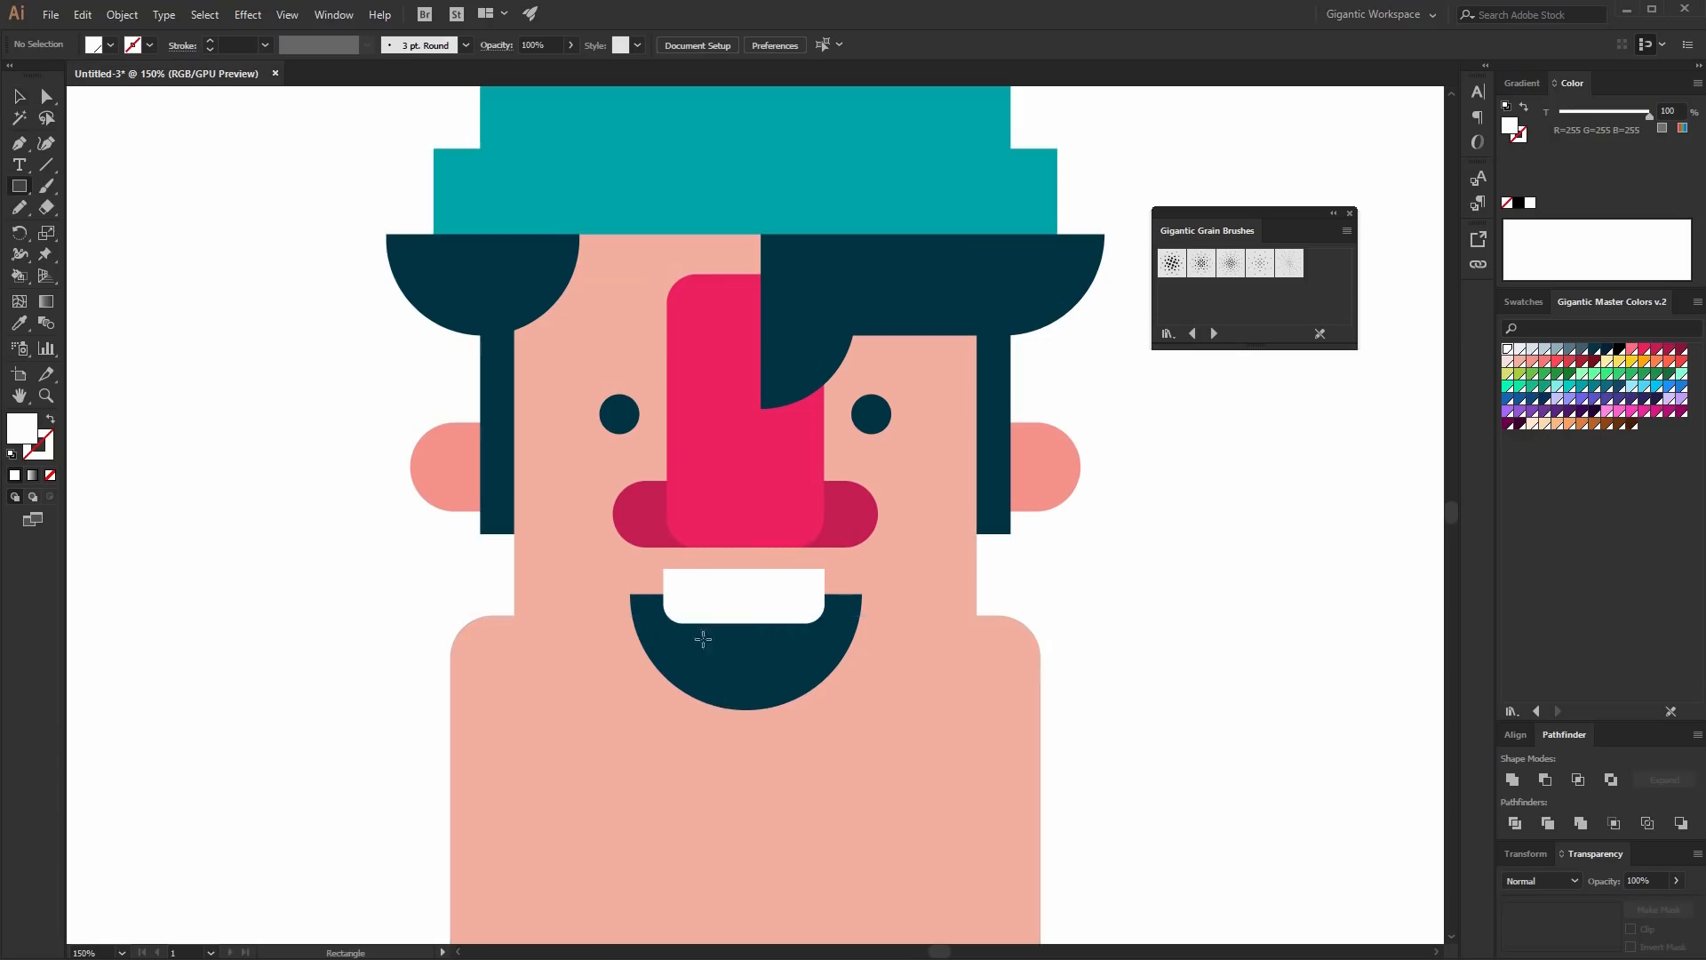
drag(704, 639, 826, 805)
click(47, 99)
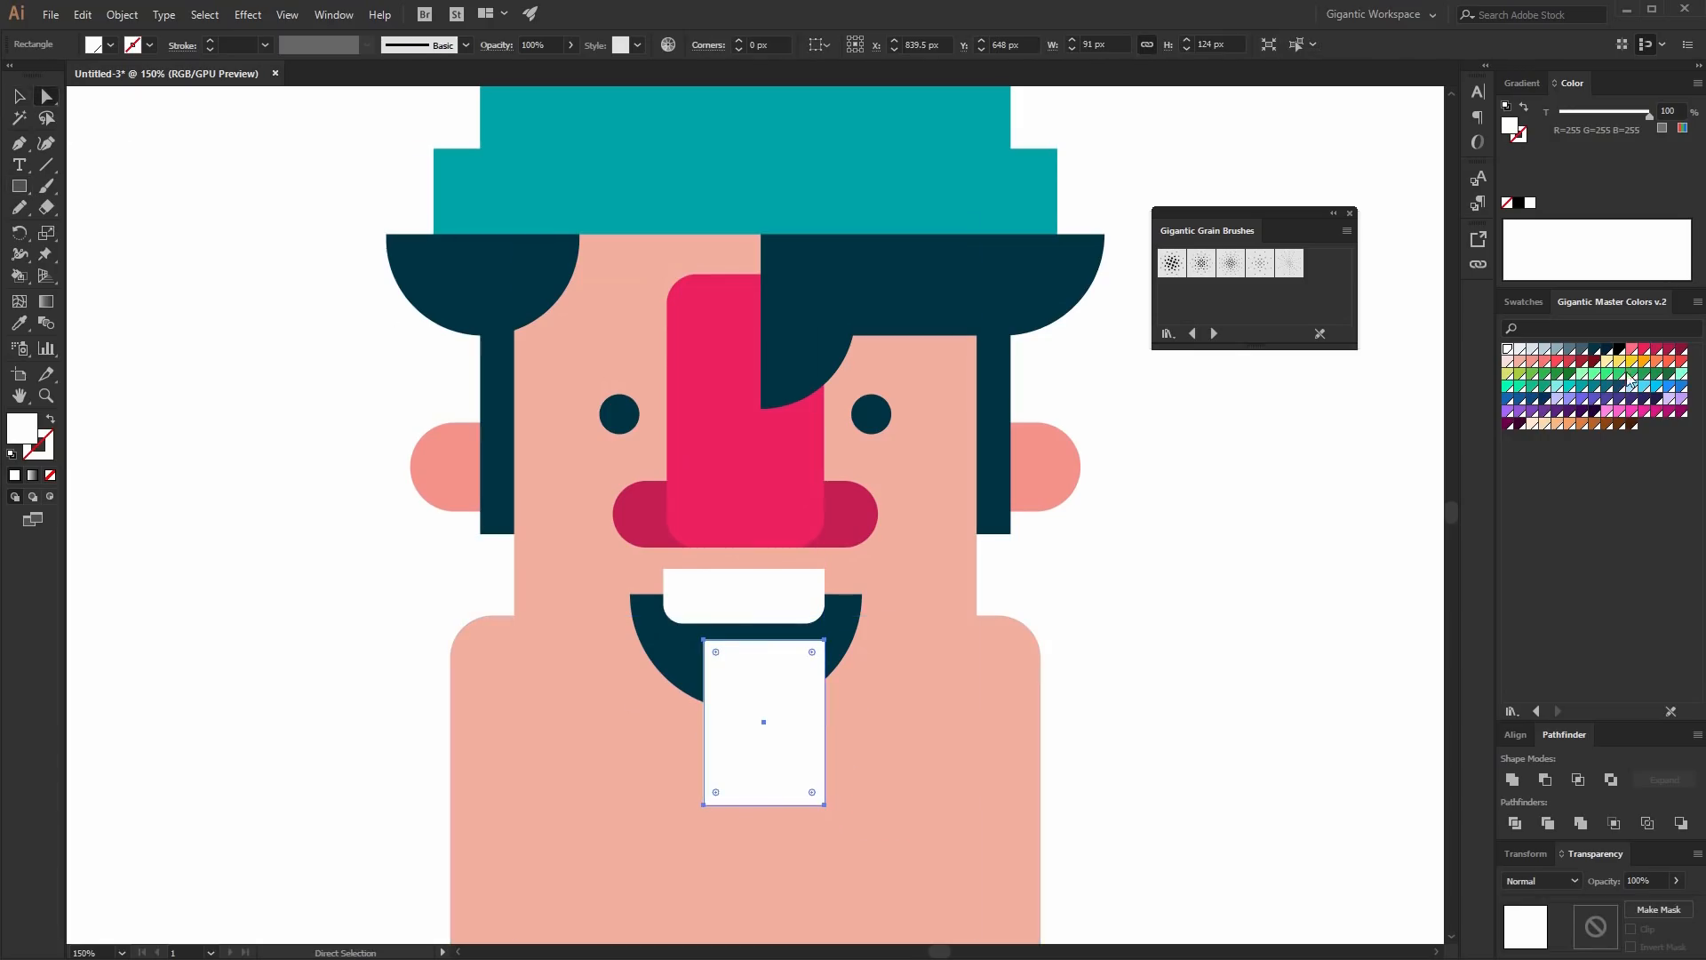
click(1657, 349)
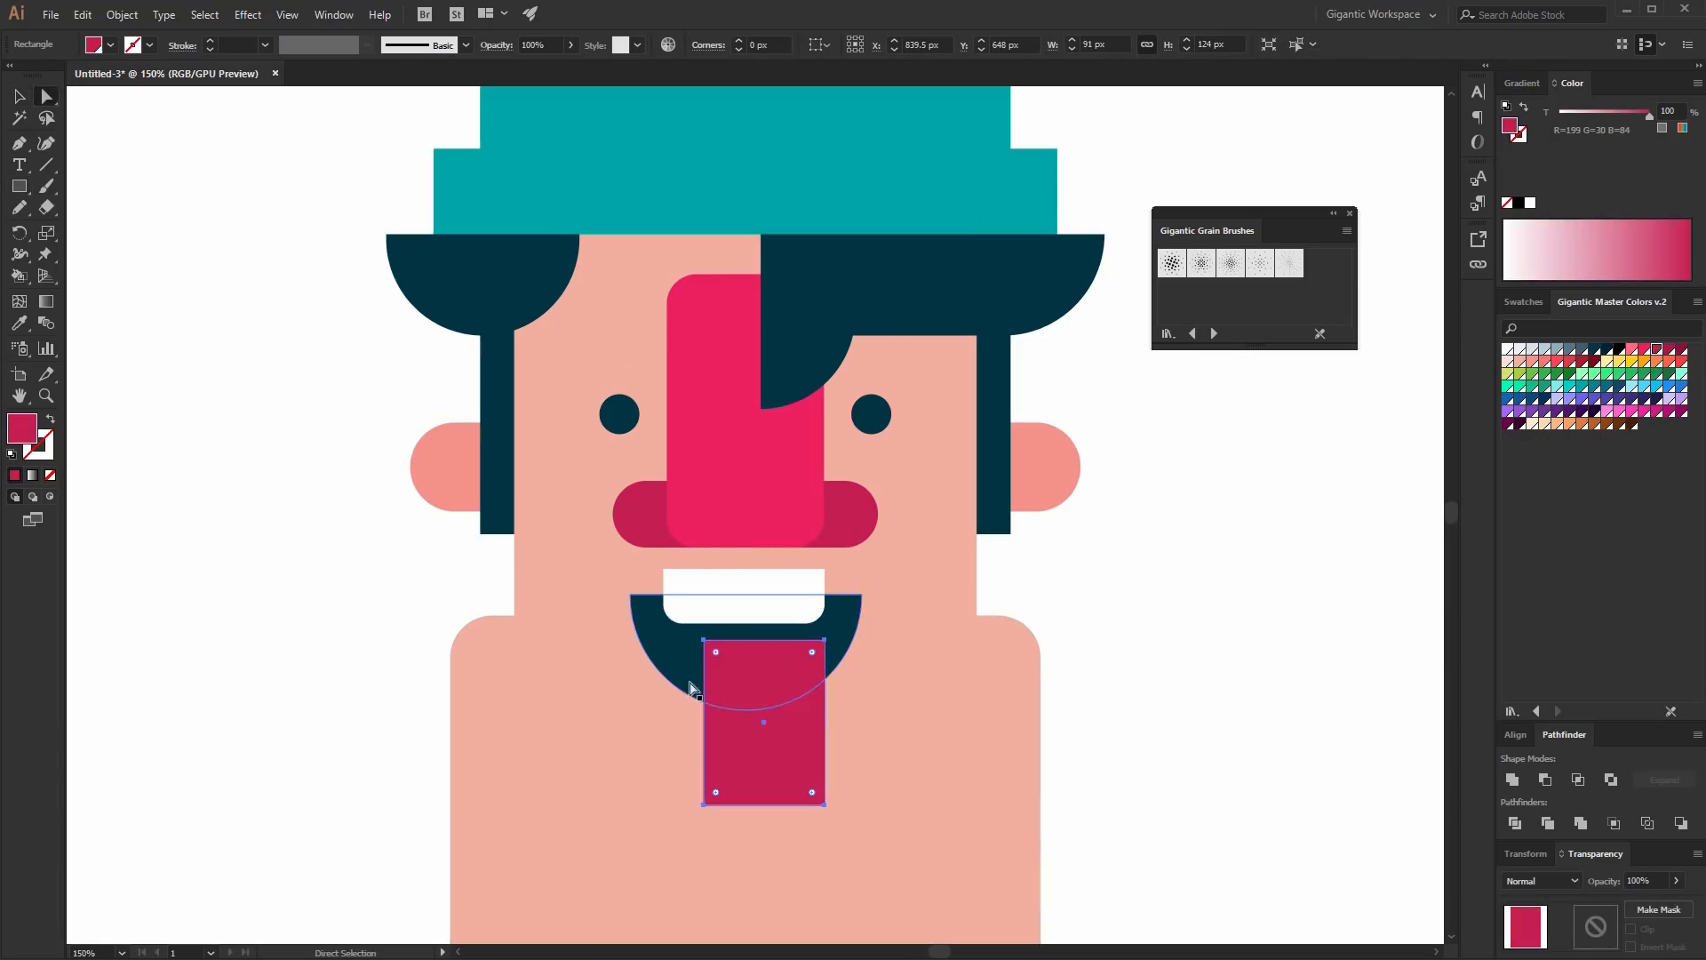
drag(716, 656, 817, 791)
key(v)
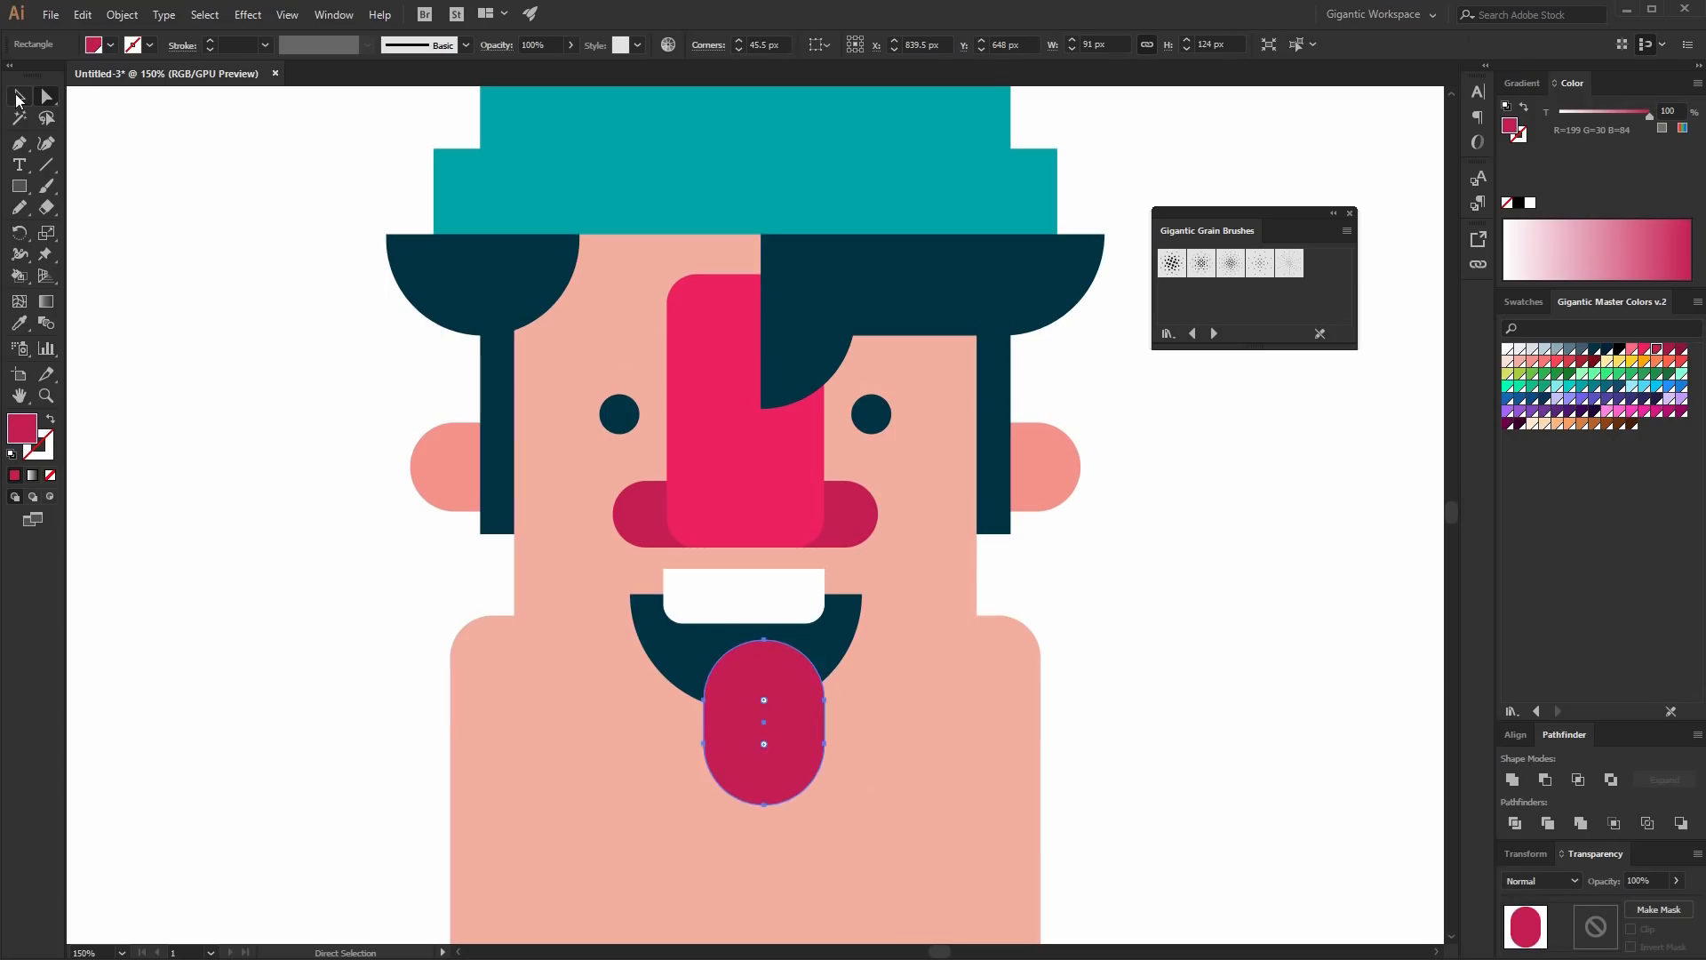
- Align the tongue, teeth and mouth to their horizontal centers
shift+click(840, 645)
shift+click(782, 601)
click(1514, 738)
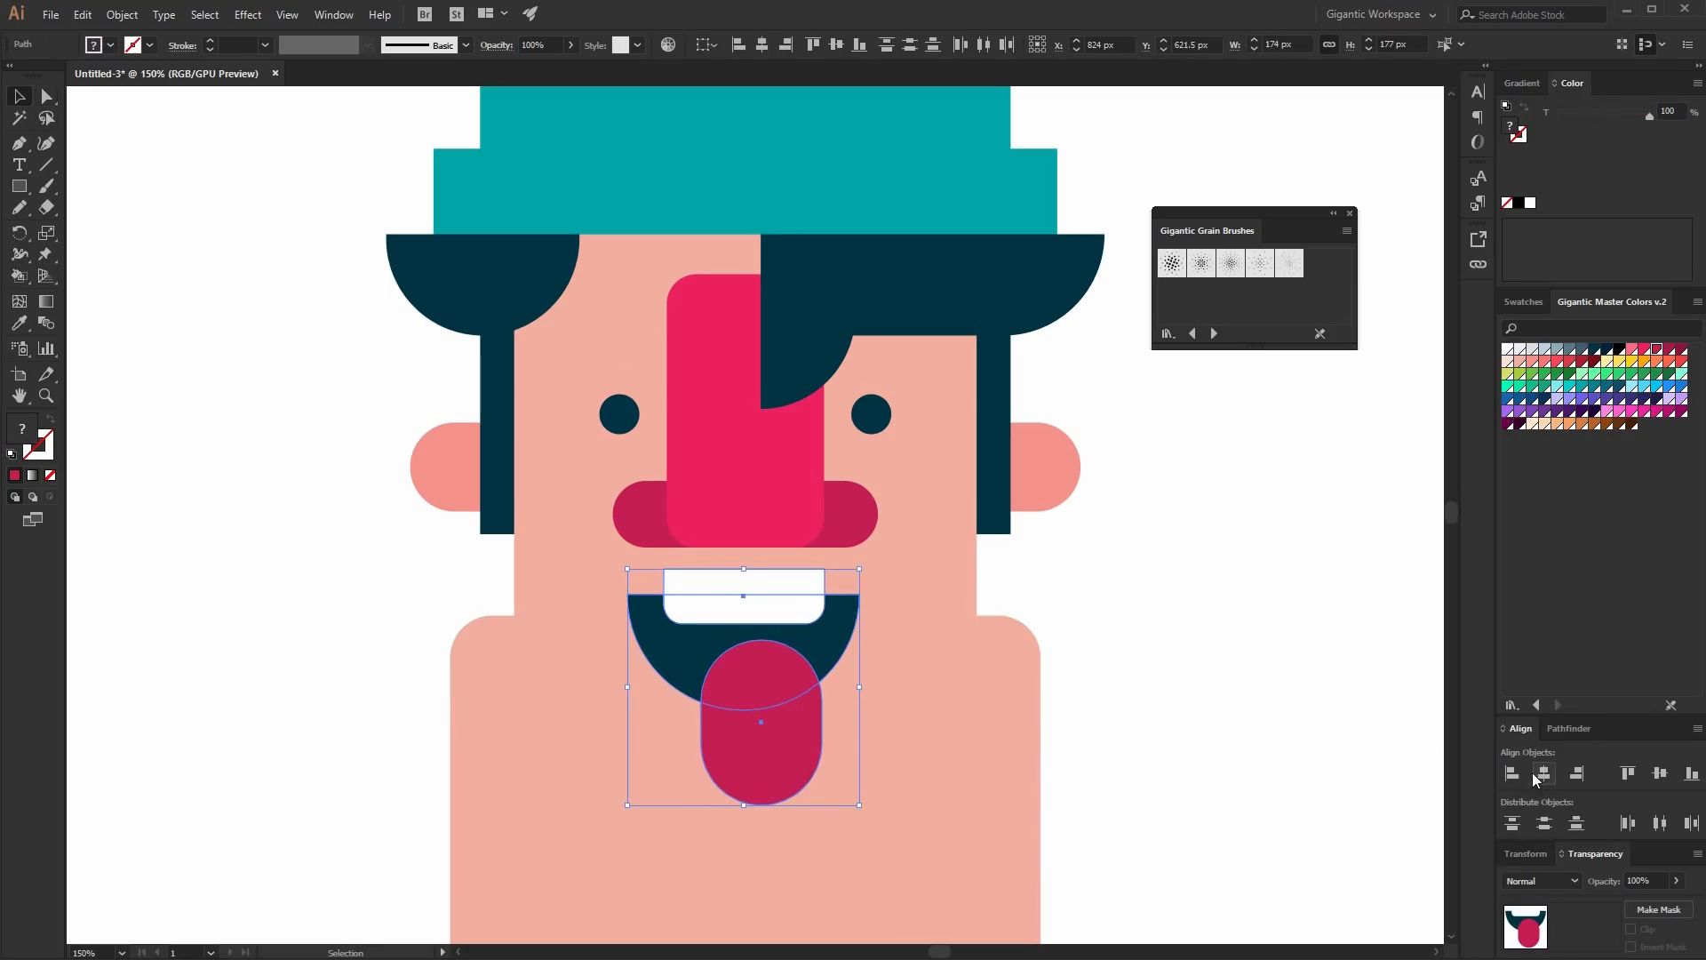
click(1542, 775)
- Cut away the parts of the tongue that hang outside the mouth shape
click(1564, 736)
key(ctrl+g)
right_click(678, 671)
click(767, 820)
click(763, 756)
key(Delete)
click(754, 582)
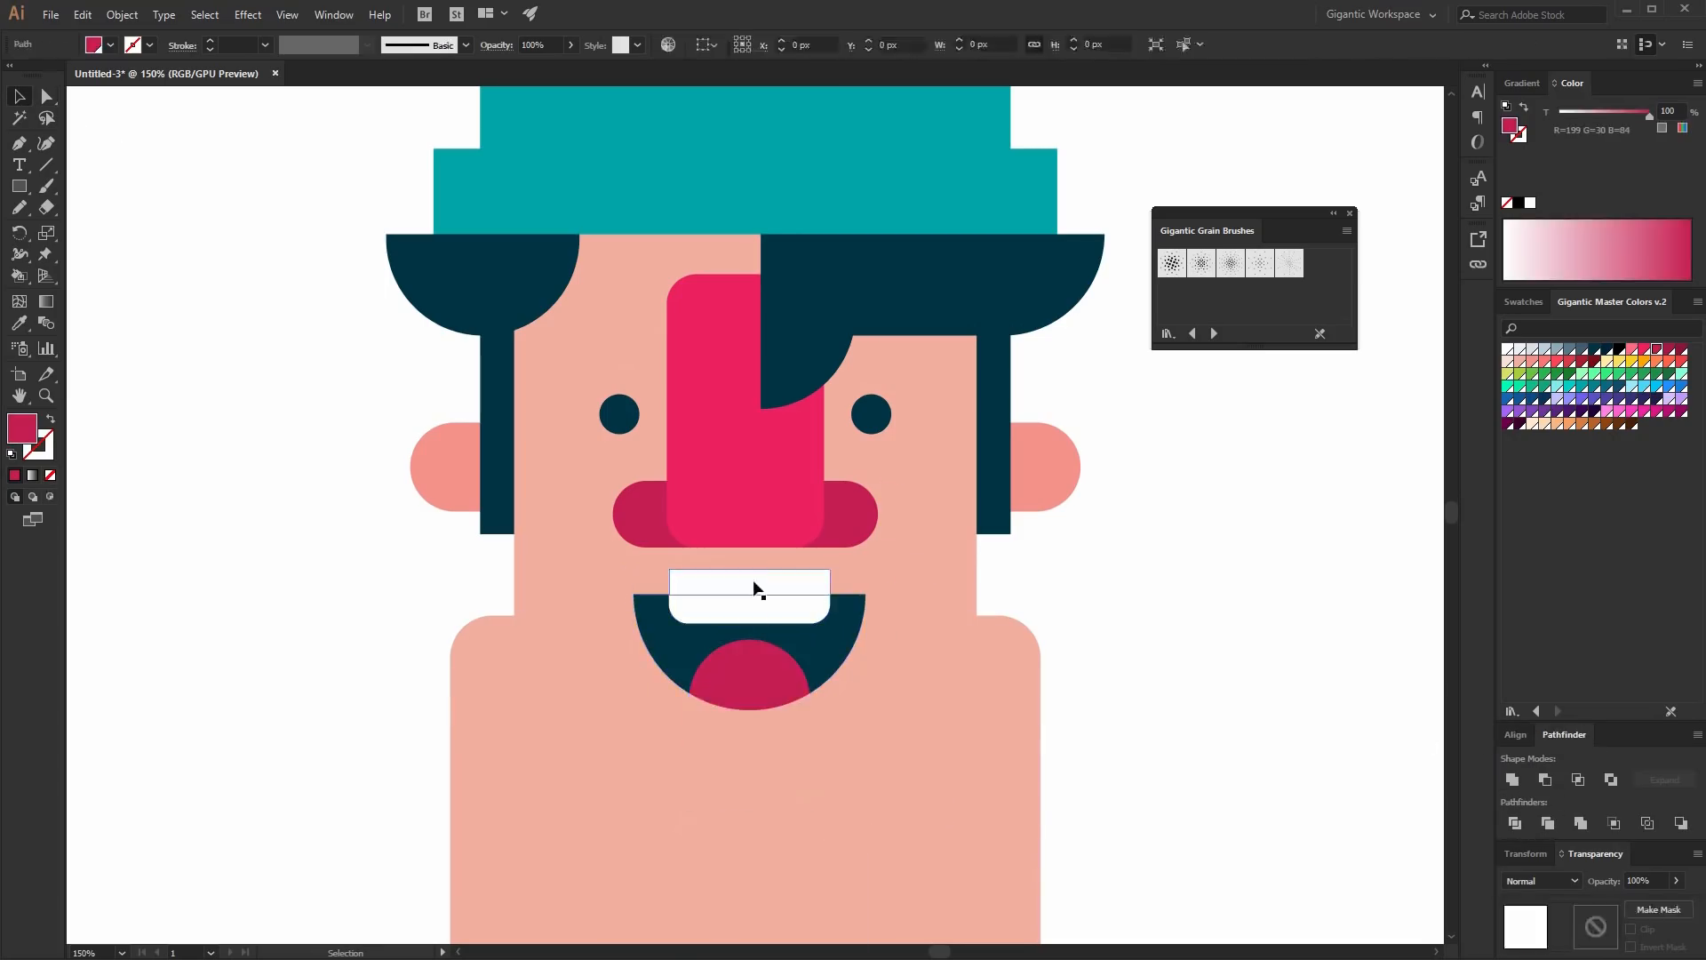
key(Delete)
- Group the mouth, teeth and tongue pieces together
click(780, 673)
shift+click(802, 611)
shift+click(816, 635)
key(ctrl+g)
- Unite the face and the body into one shape
click(899, 658)
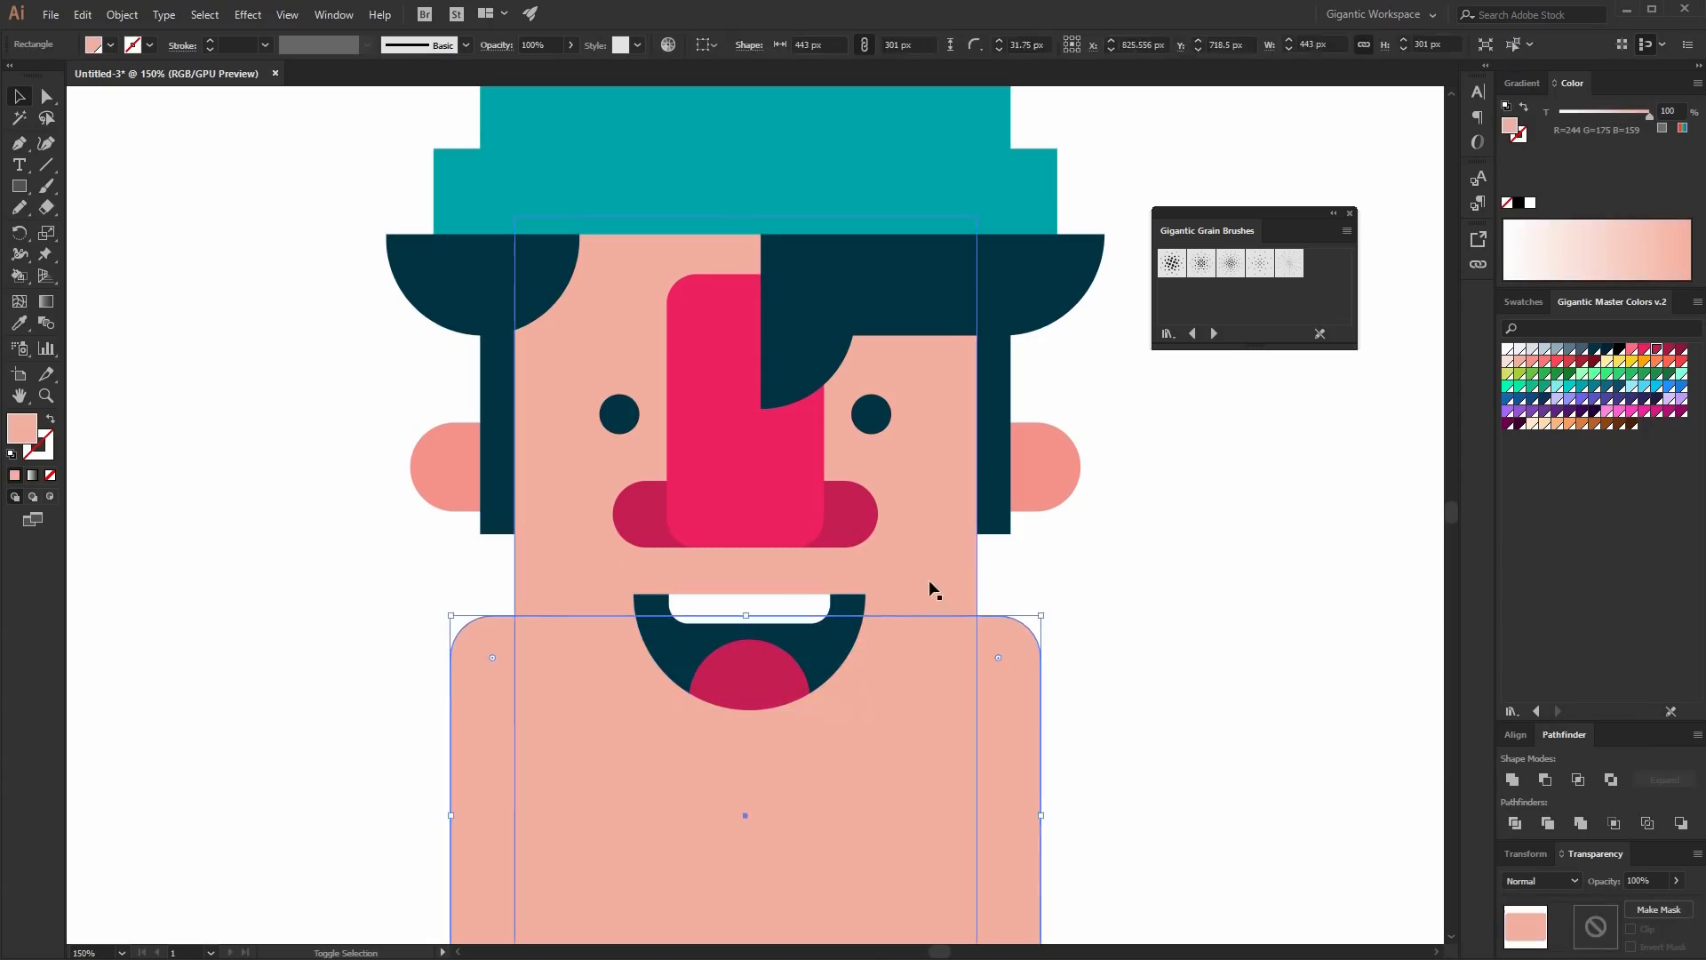
shift+click(932, 585)
click(1513, 780)
- Bring the hat to the front of the stacking order
scroll(1155, 631, up, 2)
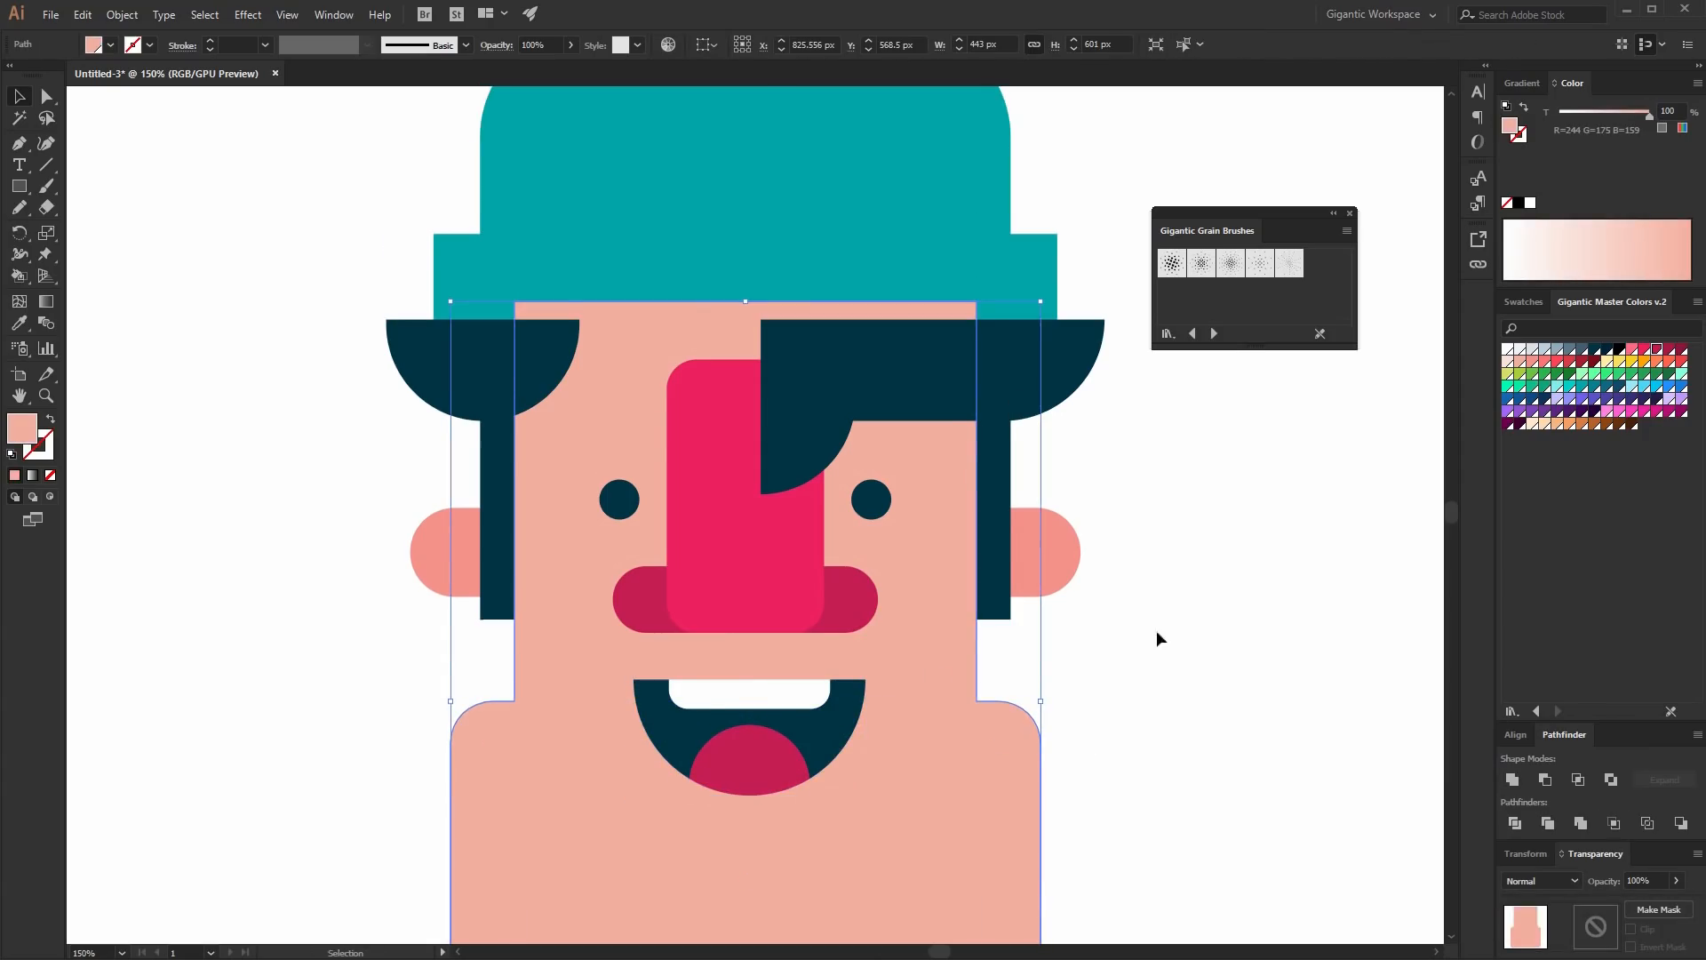
click(951, 222)
key(ctrl+shift+bracketright)
scroll(1367, 669, down, 2)
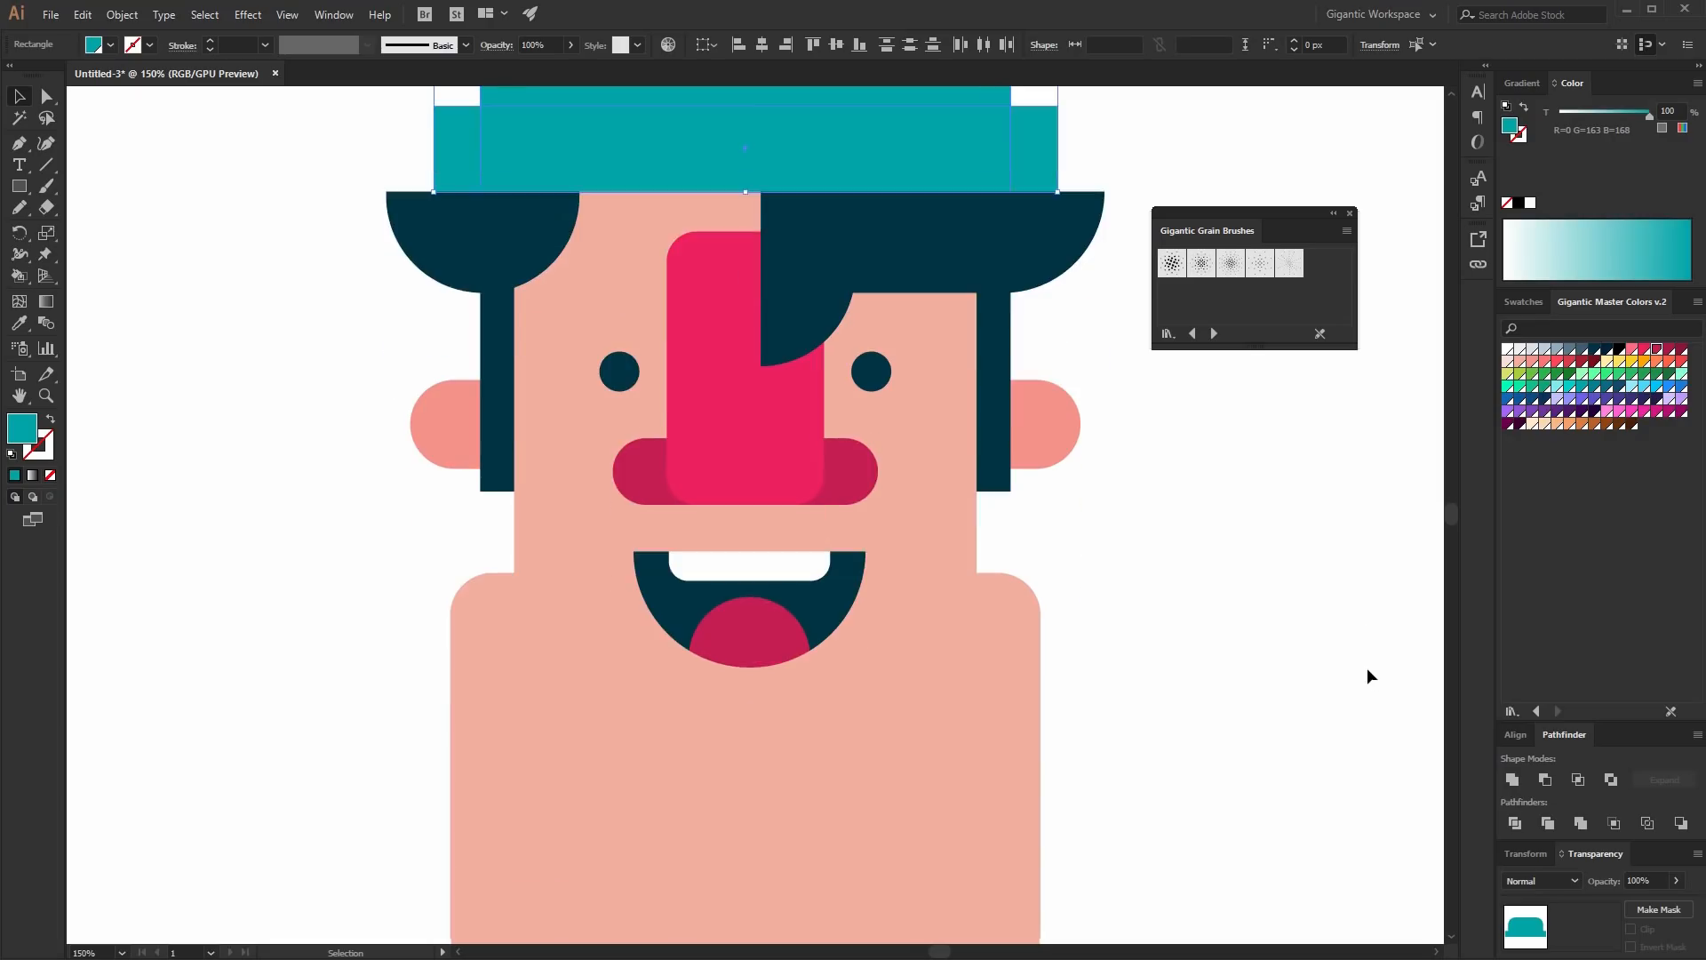
- Zoom out to review the whole character
key(a)
key(ctrl+minus)
key(ctrl+minus)
key(ctrl+minus)
key(v)
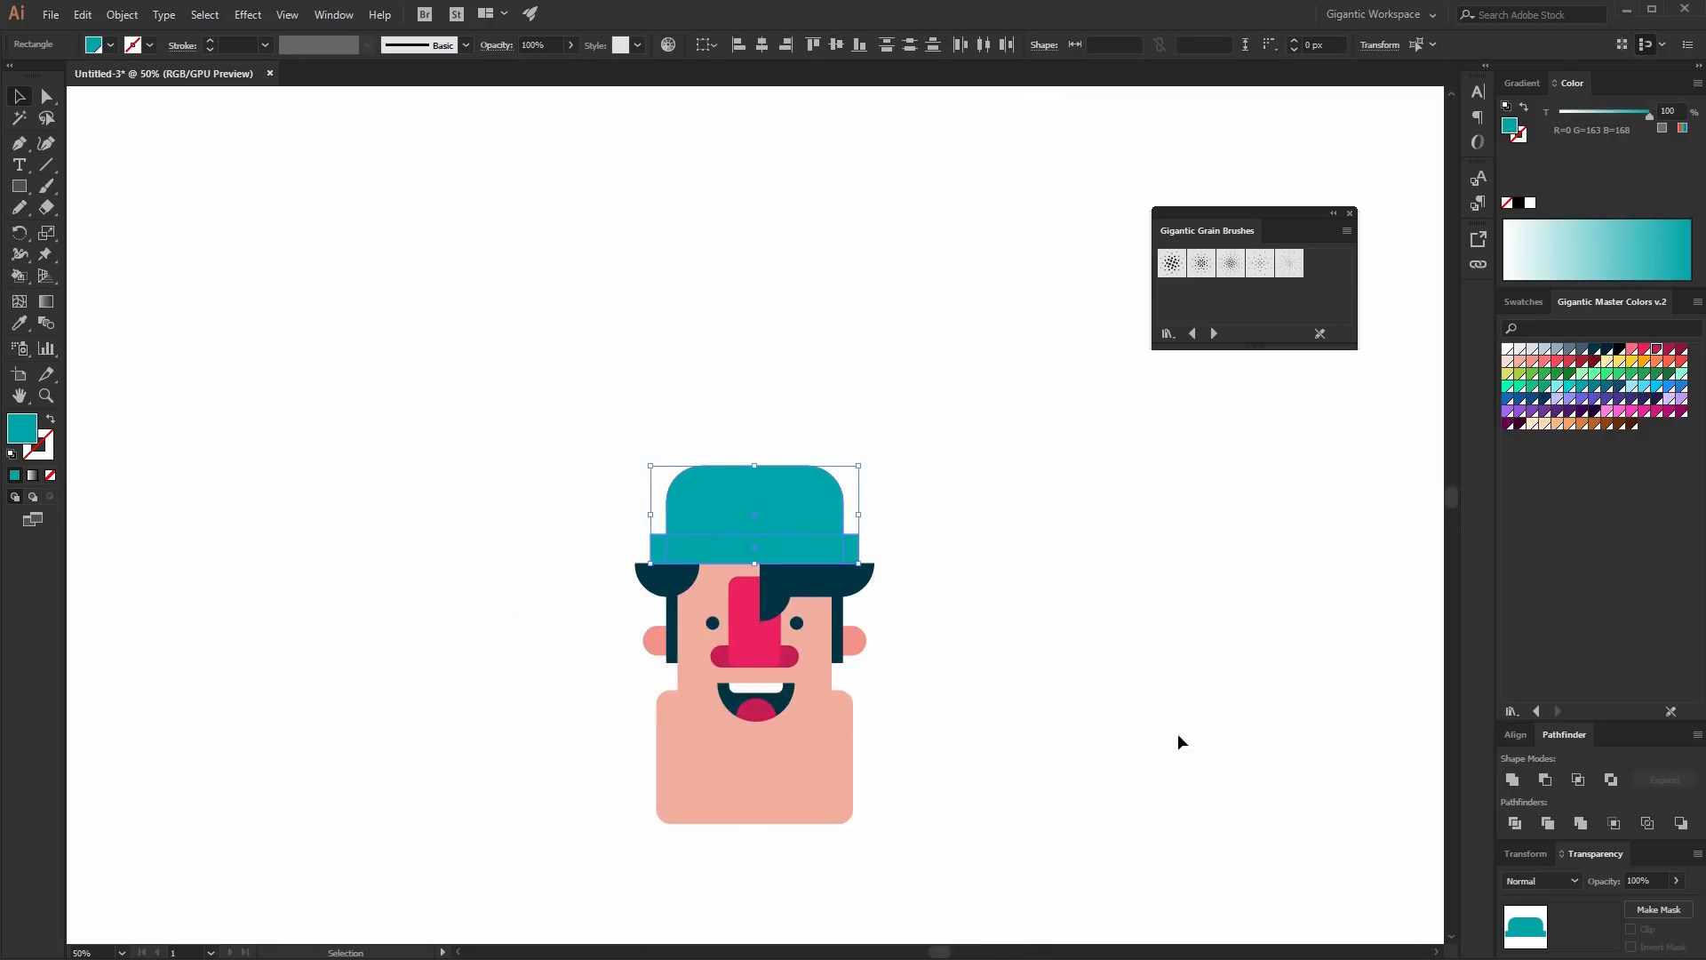
click(1177, 741)
key(ctrl+plus)
key(ctrl+plus)
scroll(1172, 733, down, 3)
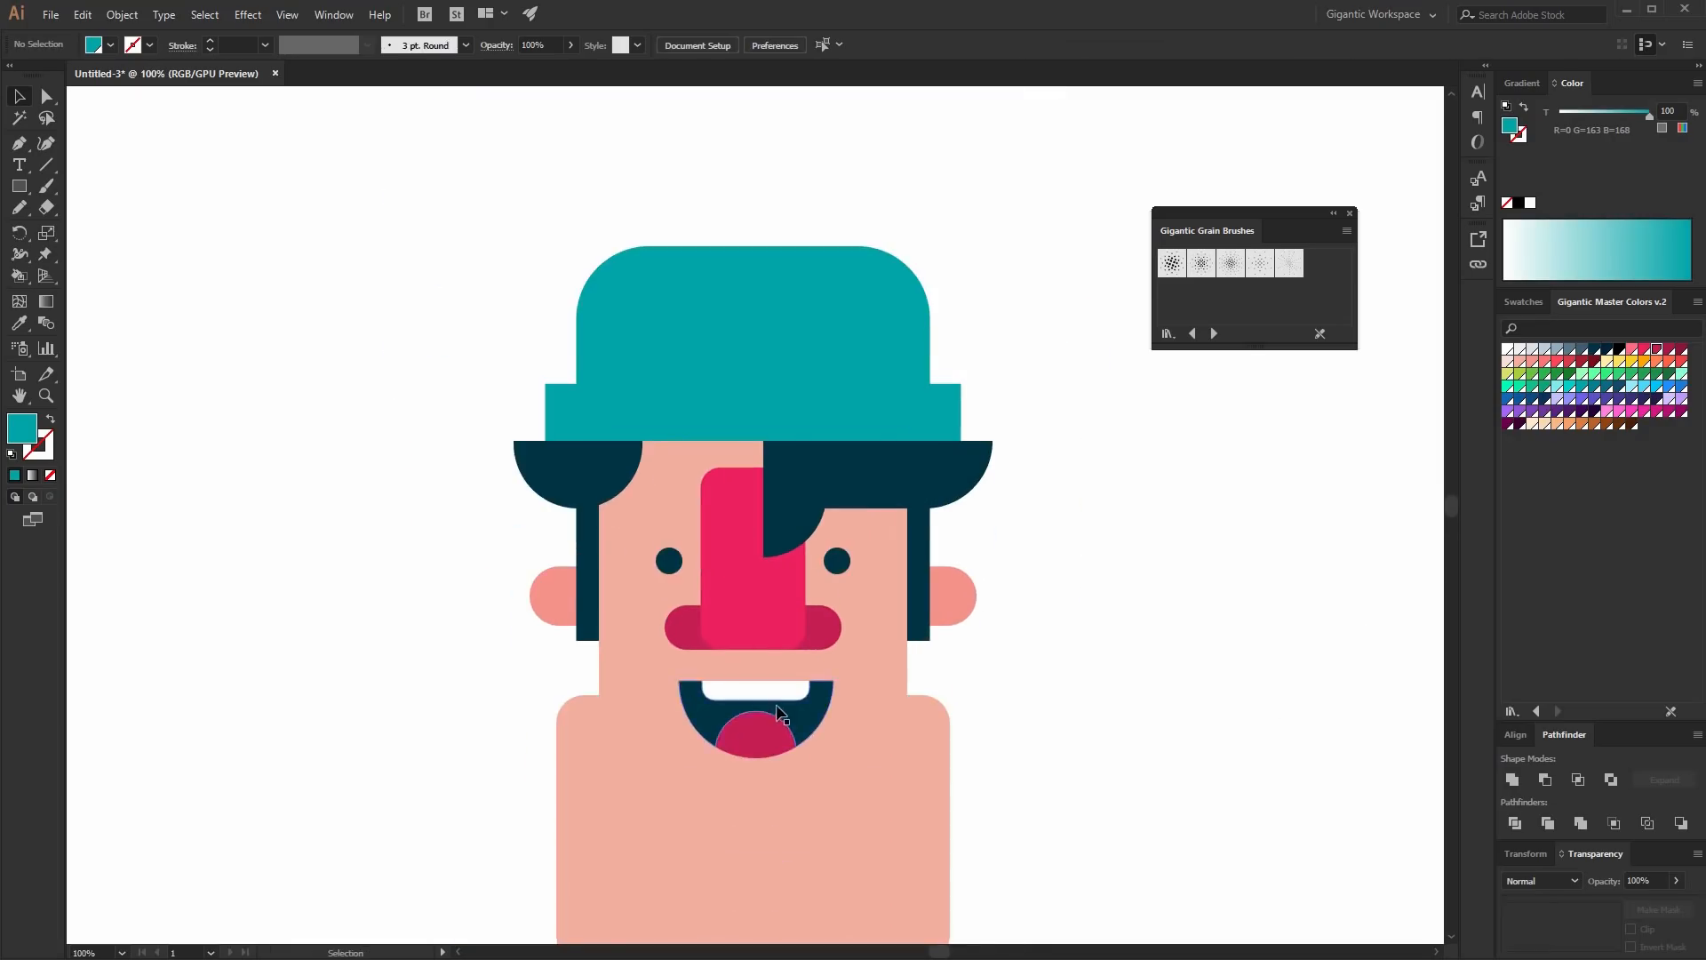
- Replace the mouth with a 203 x 51 px dark navy rectangle below the mustache
click(778, 711)
key(Delete)
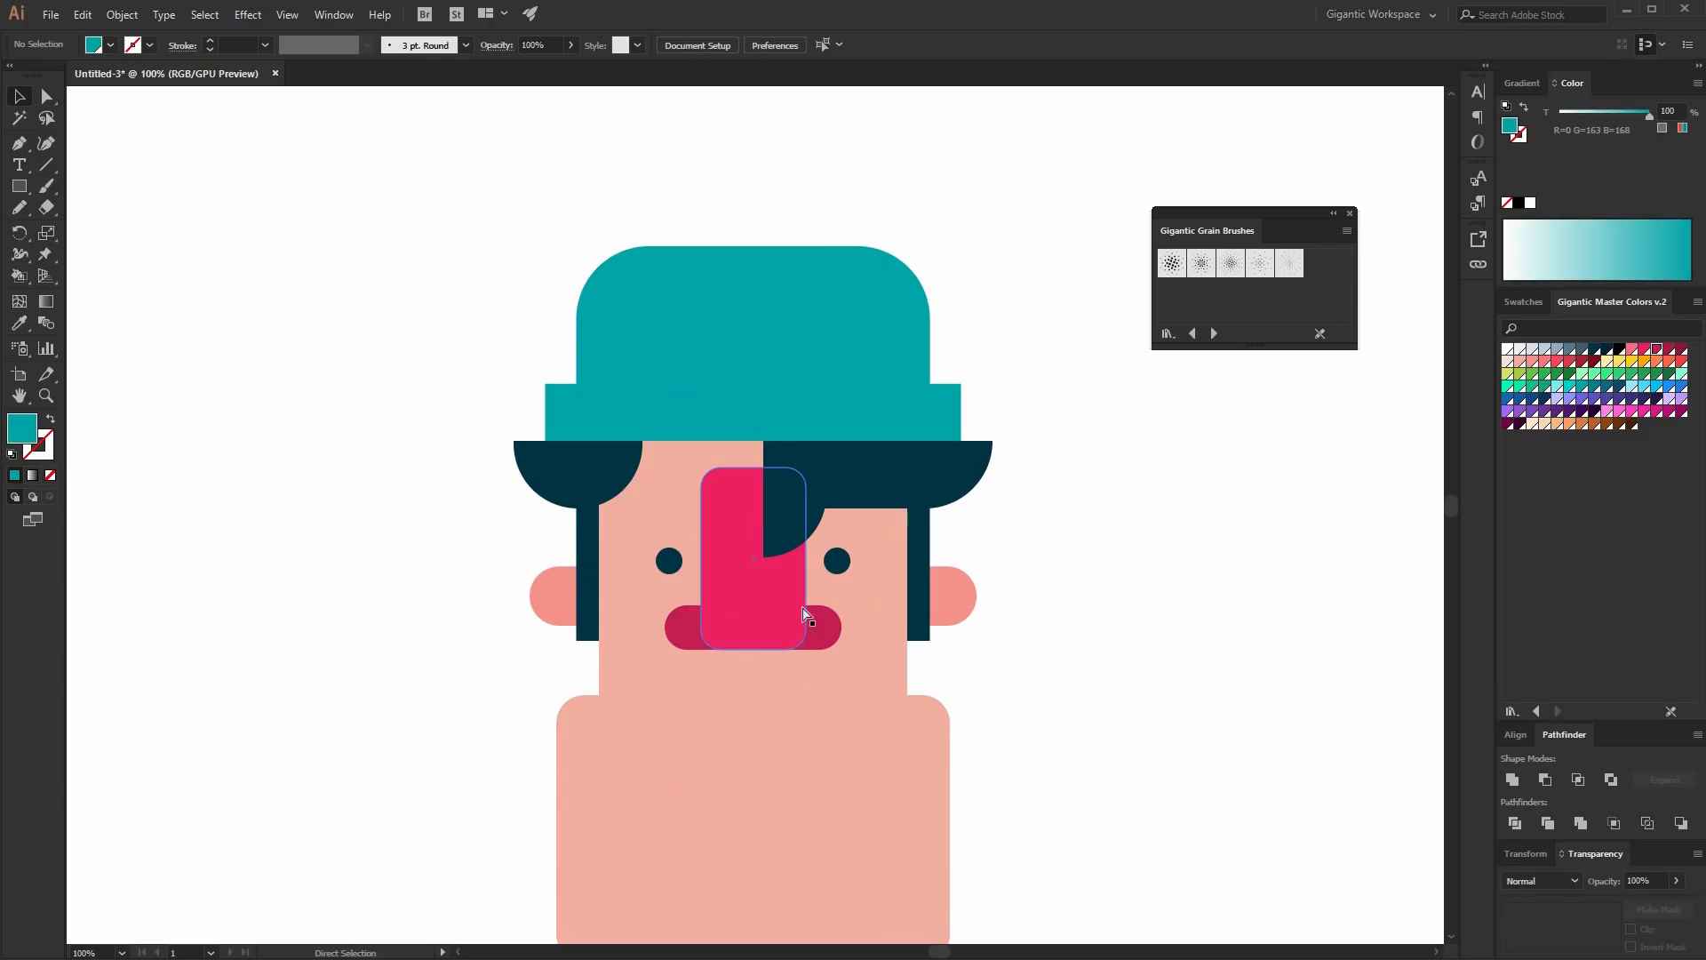
key(ctrl+plus)
key(m)
drag(791, 798, 887, 808)
click(1596, 349)
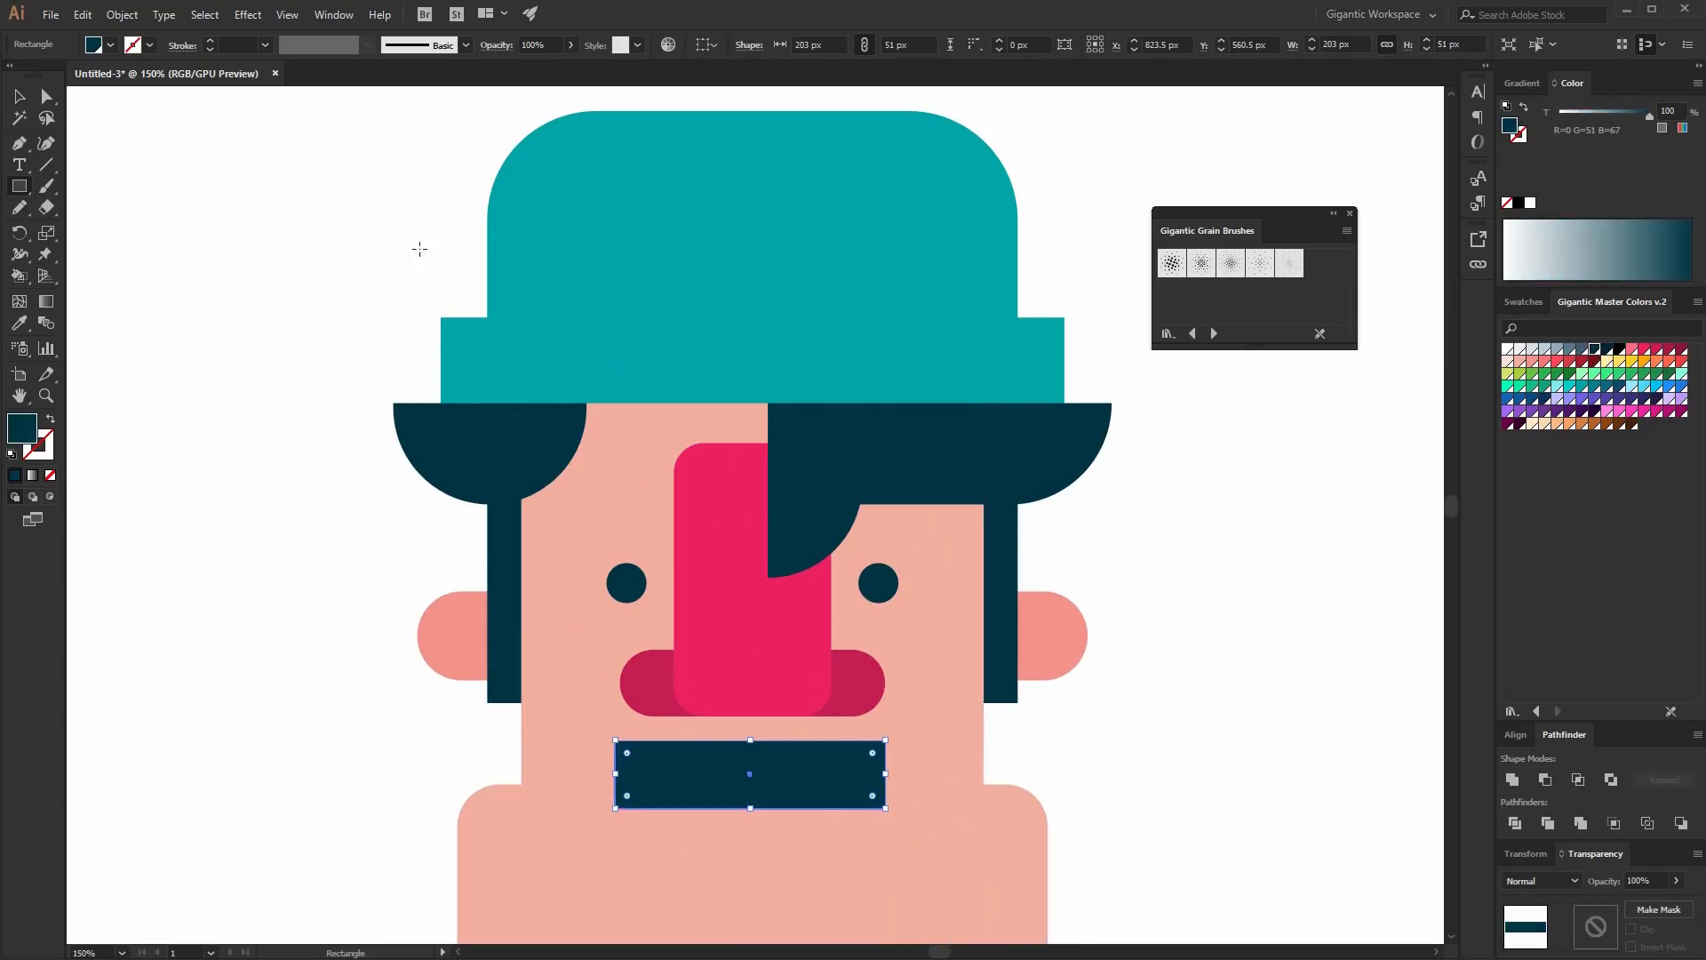
- Round the new mouth rectangle's bottom-left corner
click(48, 100)
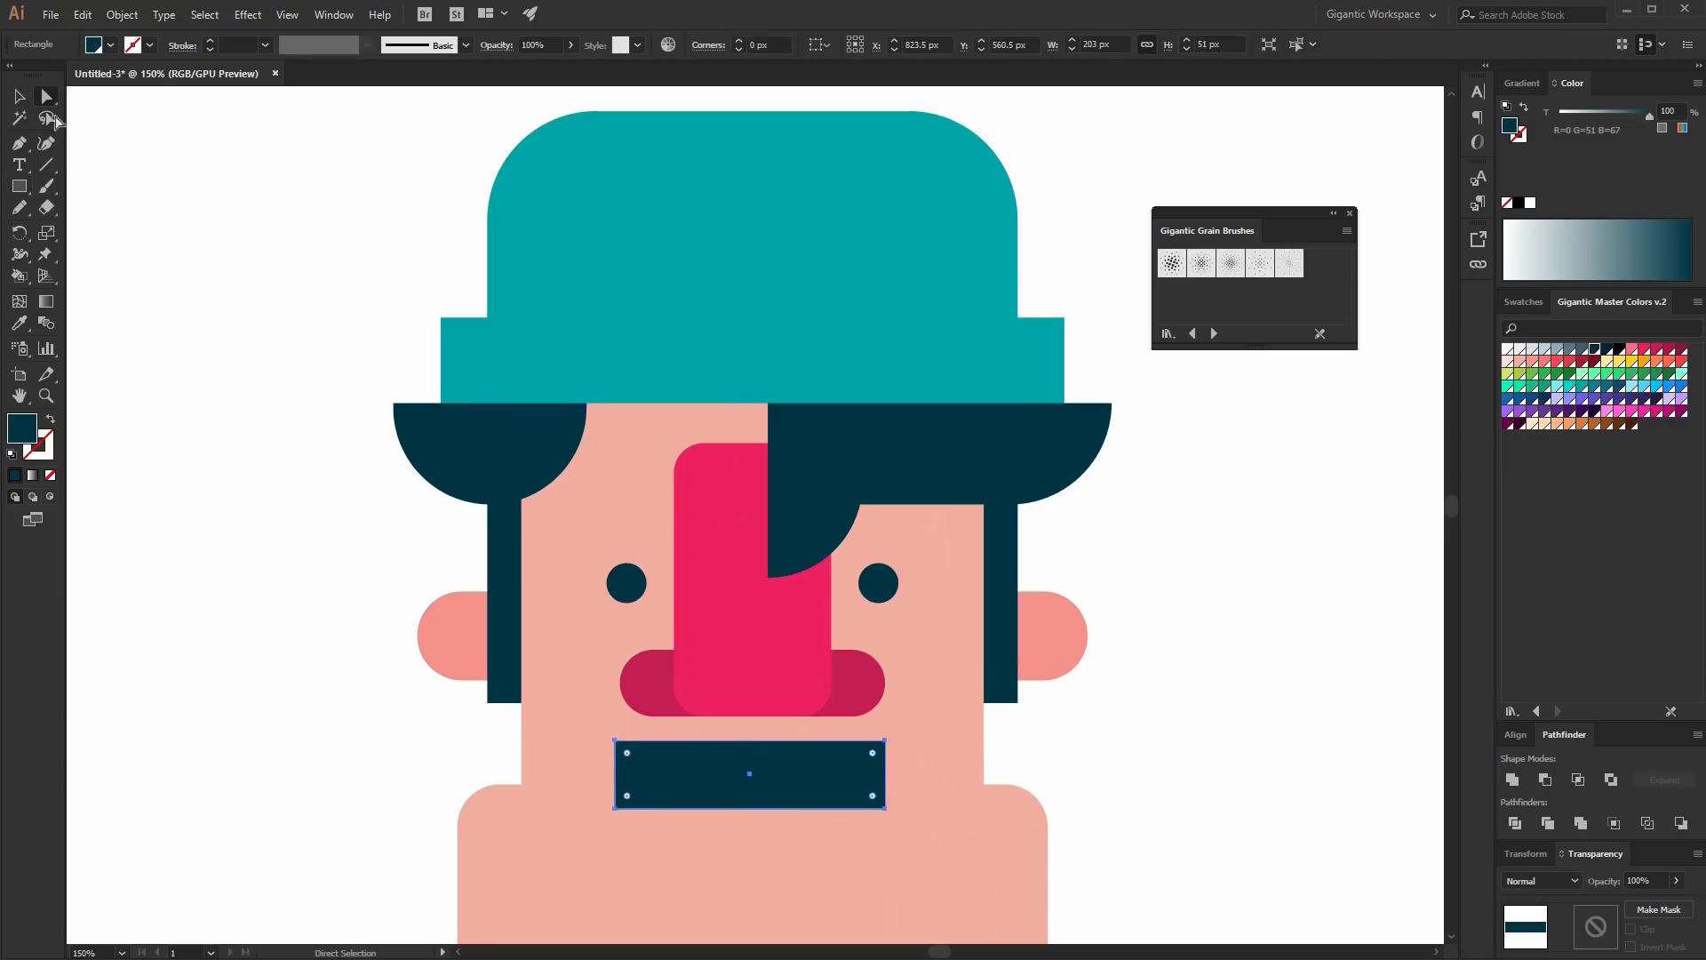
click(616, 807)
drag(625, 798, 680, 760)
- Draw a 190 x 34 px white teeth rectangle across the top of the mouth
key(m)
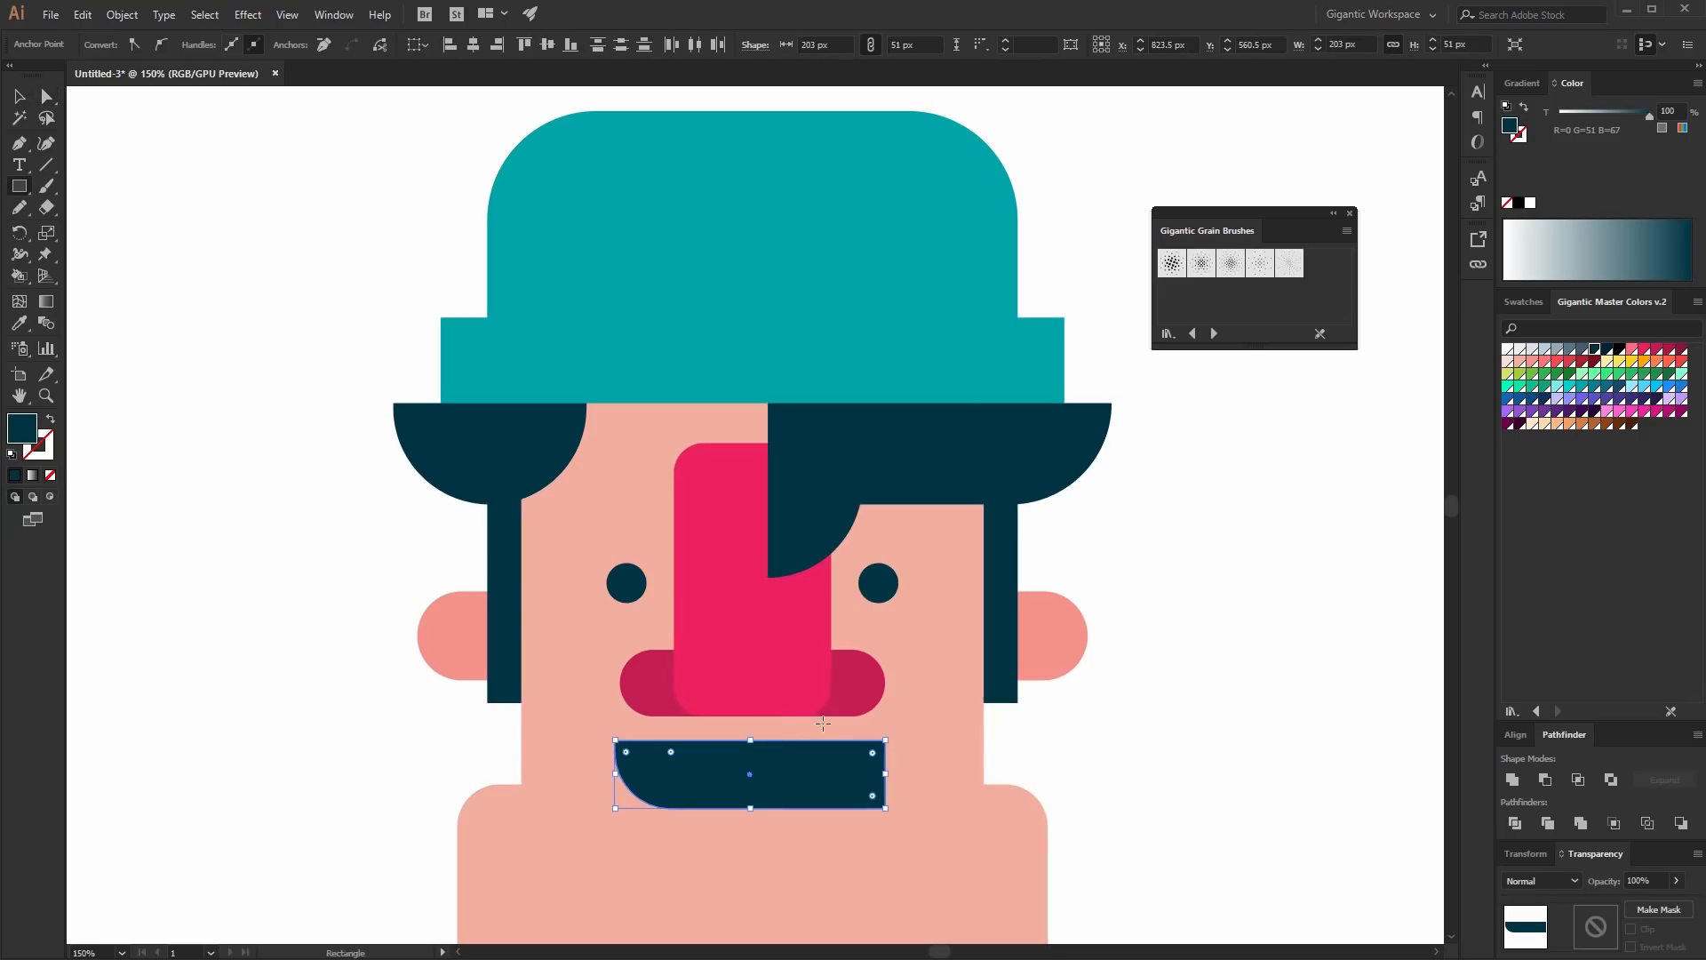
mouse_move(851, 734)
mouse_down()
mouse_move(591, 797)
mouse_move(595, 774)
mouse_up()
click(1508, 349)
click(47, 96)
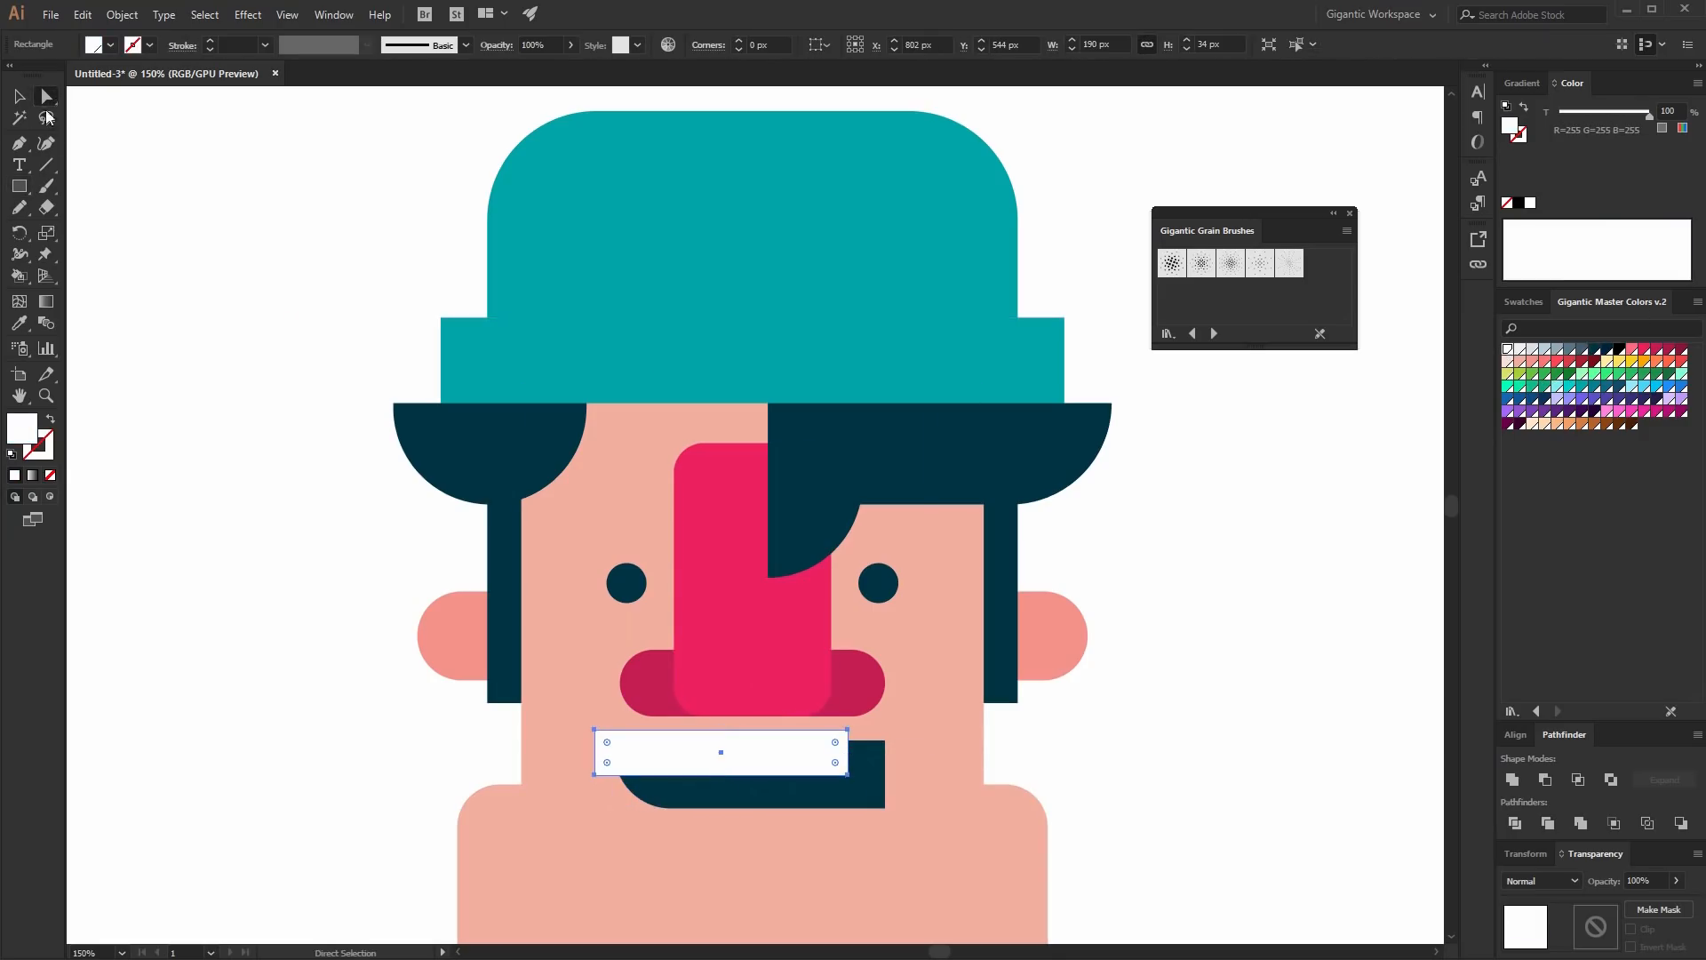
- Round the teeth rectangle's bottom-right corner, divide the teeth and mouth with Pathfinder, and ungroup the resulting pieces
drag(835, 761, 827, 757)
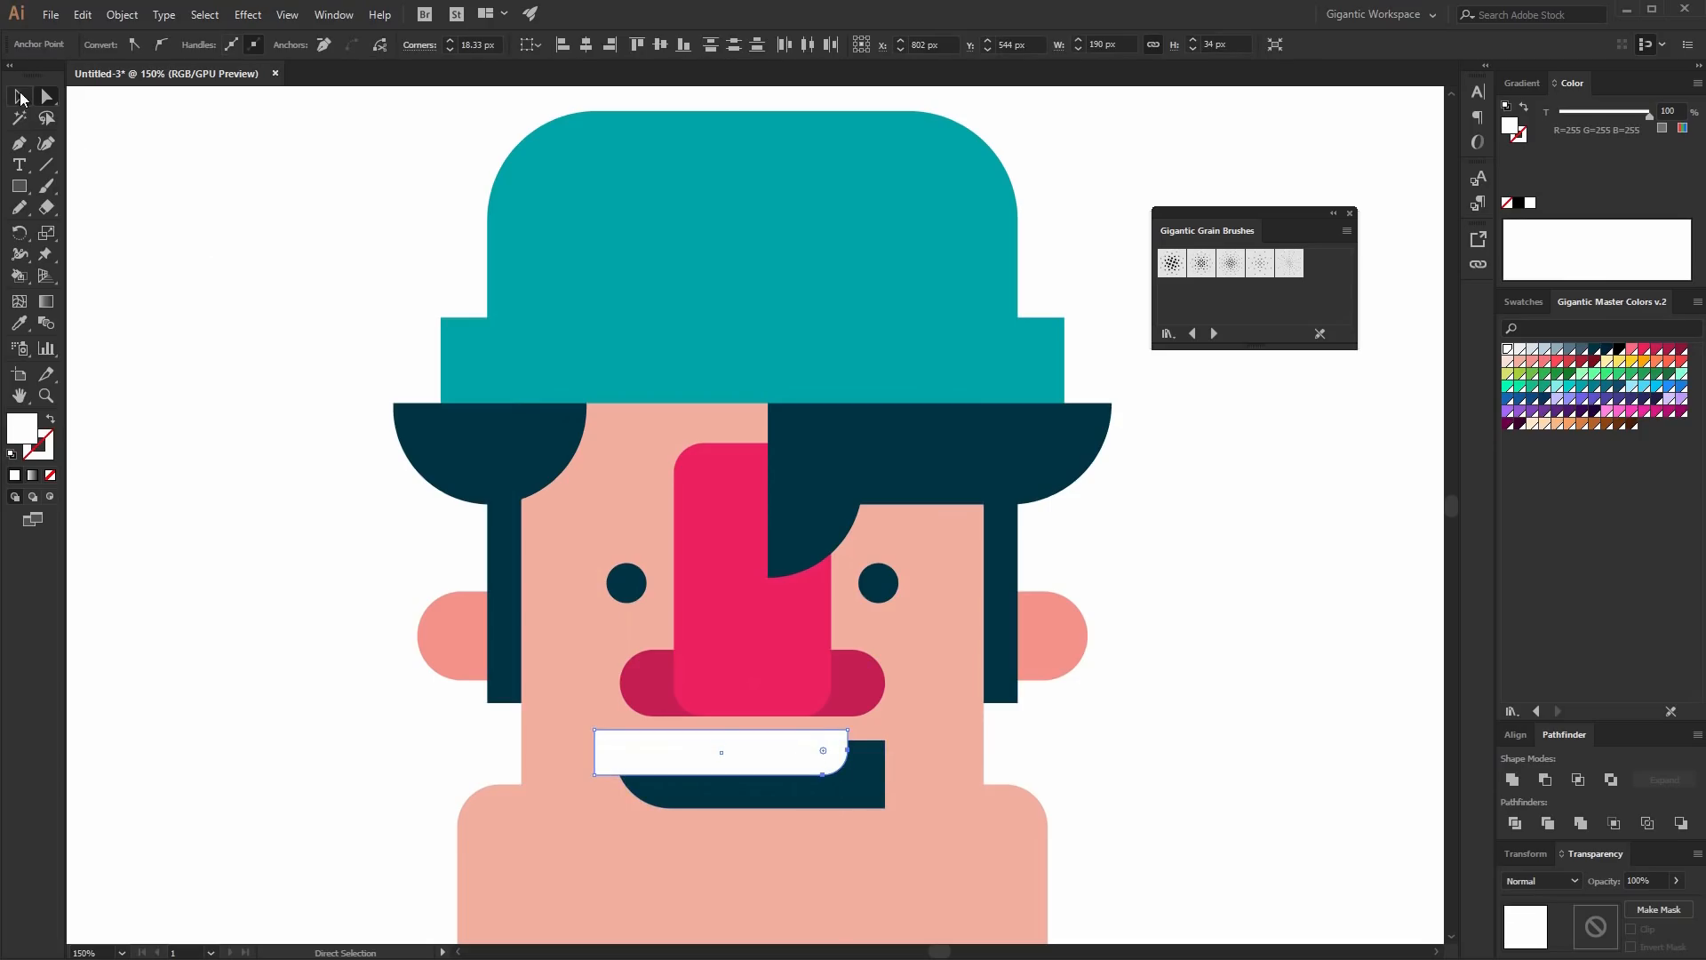
click(19, 96)
shift+click(869, 791)
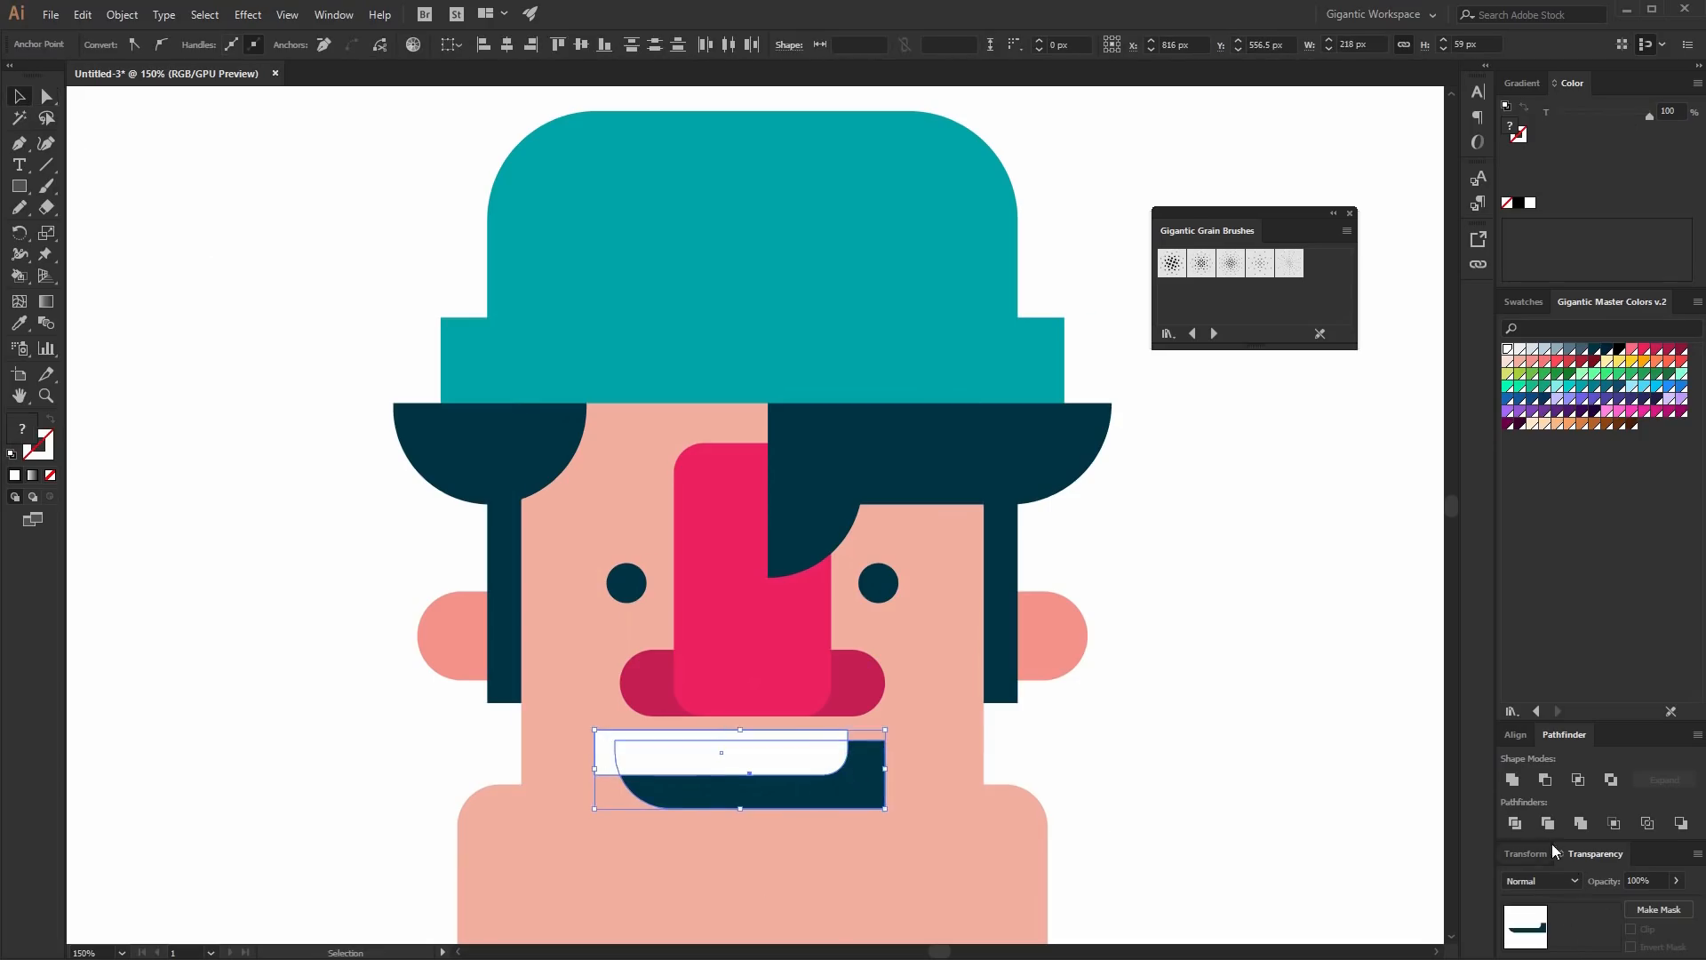
click(1522, 828)
right_click(814, 776)
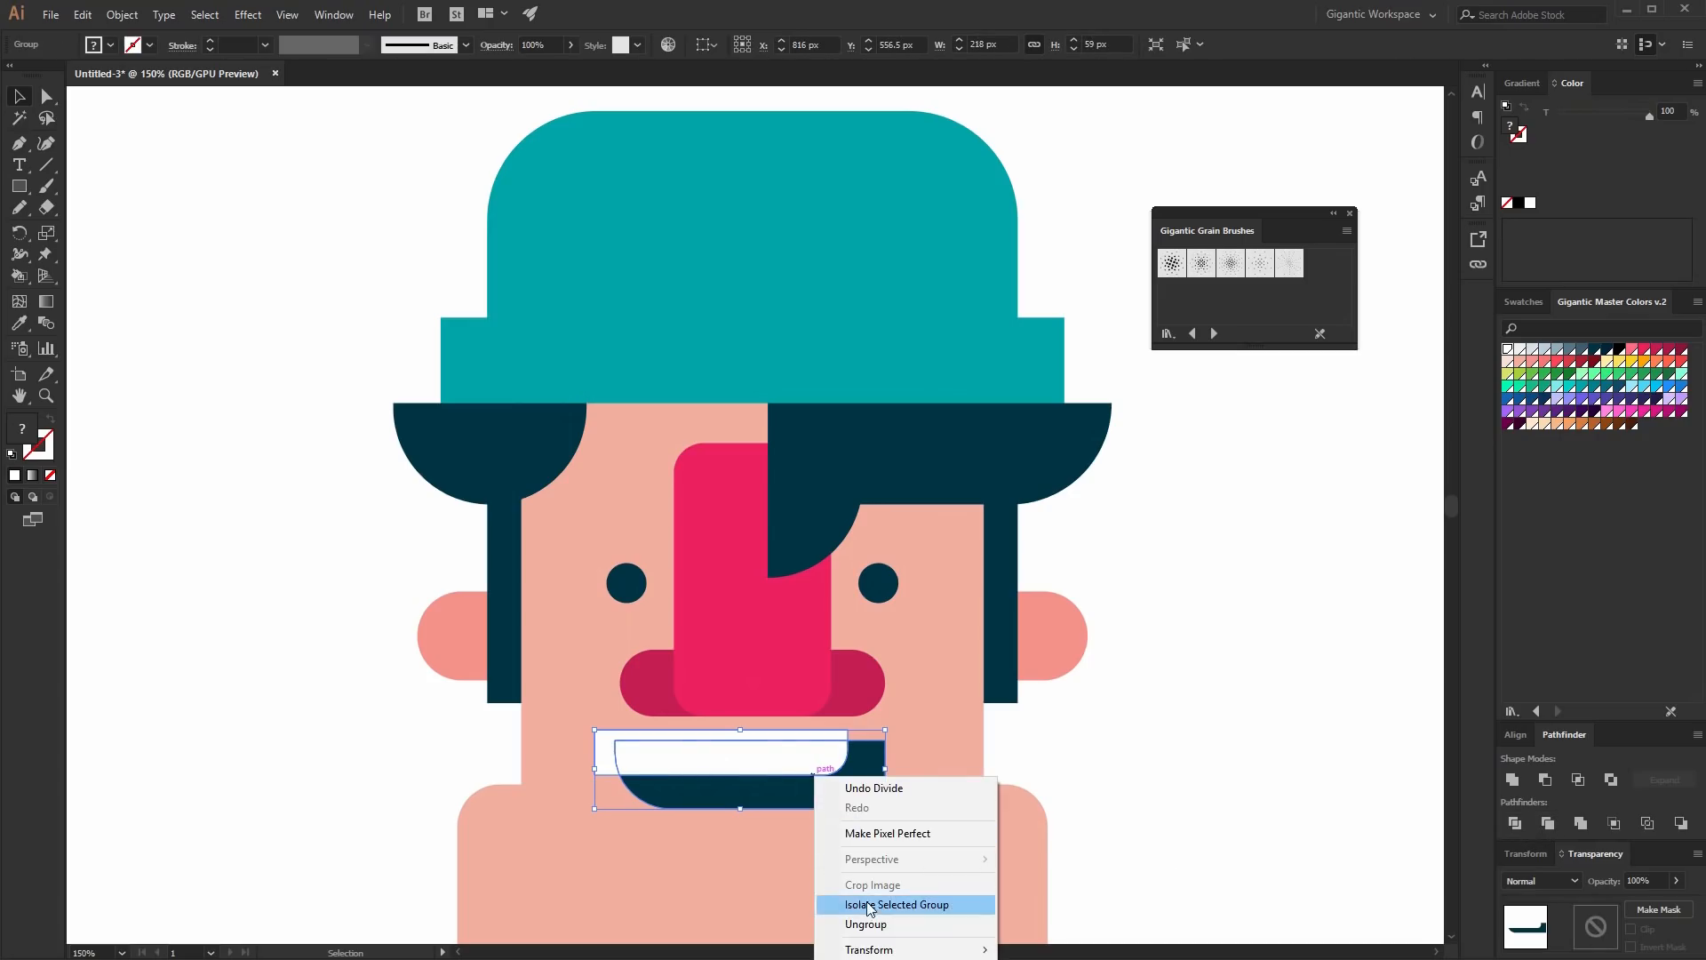
click(871, 924)
- Select the remaining teeth and mouth pieces and group them together
click(612, 775)
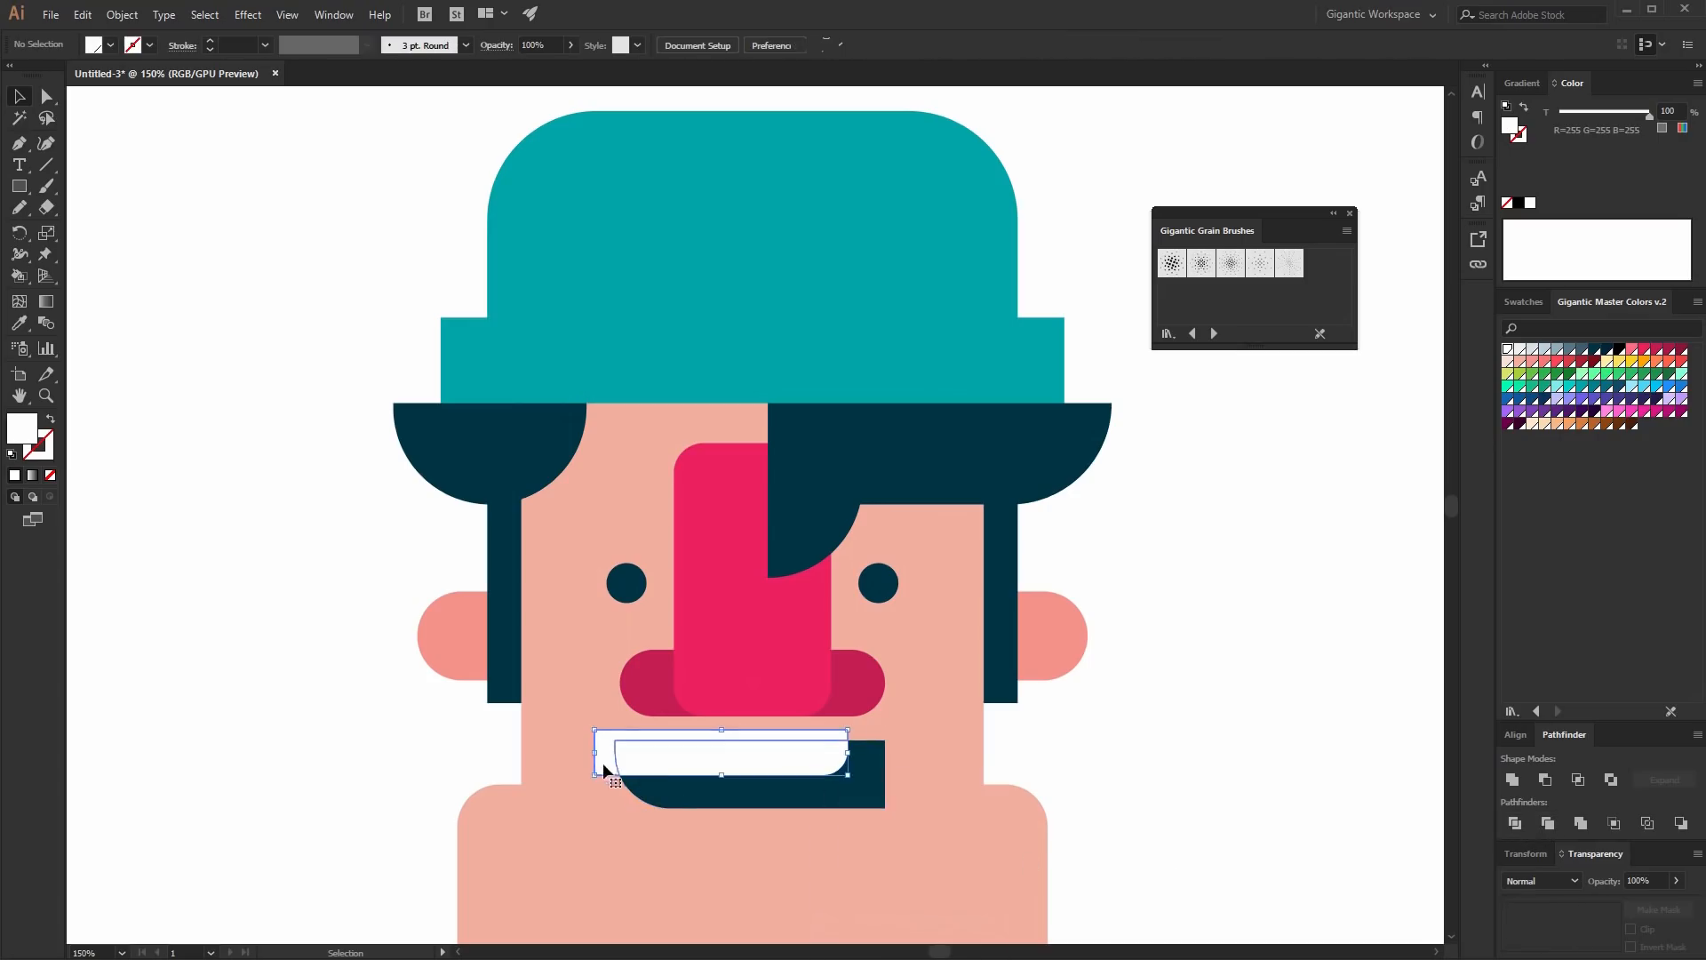
click(689, 759)
shift+click(760, 800)
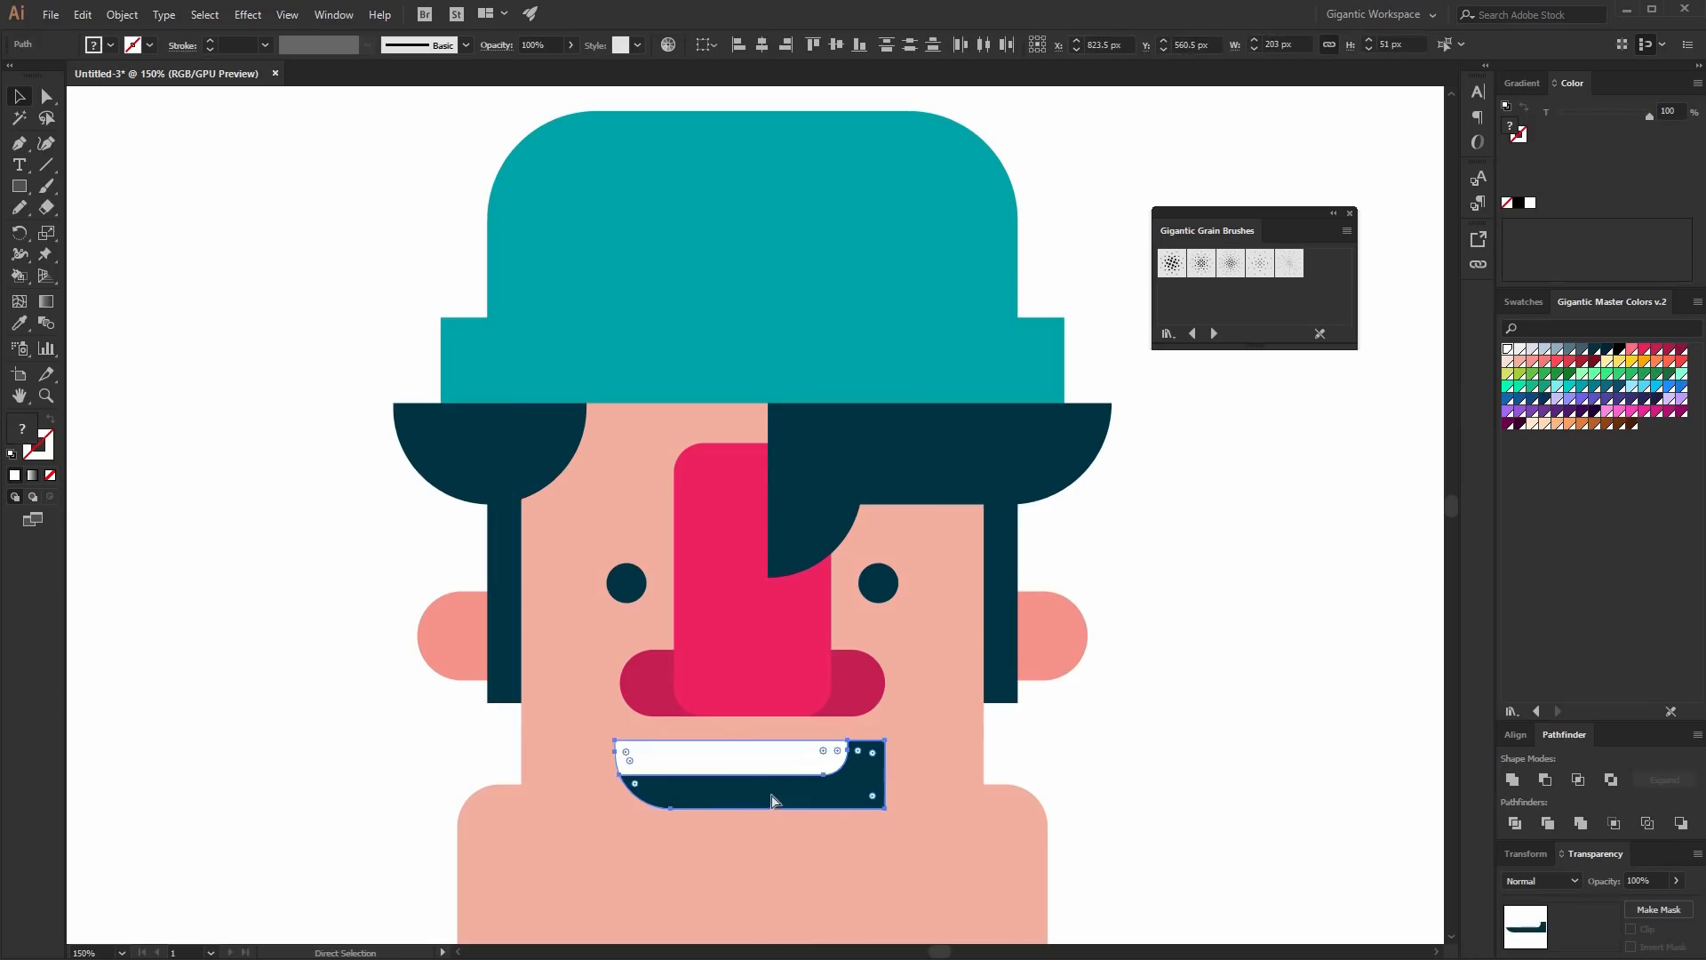
key(ctrl+g)
- Draw a 323 x 138 px salmon neck rectangle below the face and send it to the back
scroll(880, 773, down, 5)
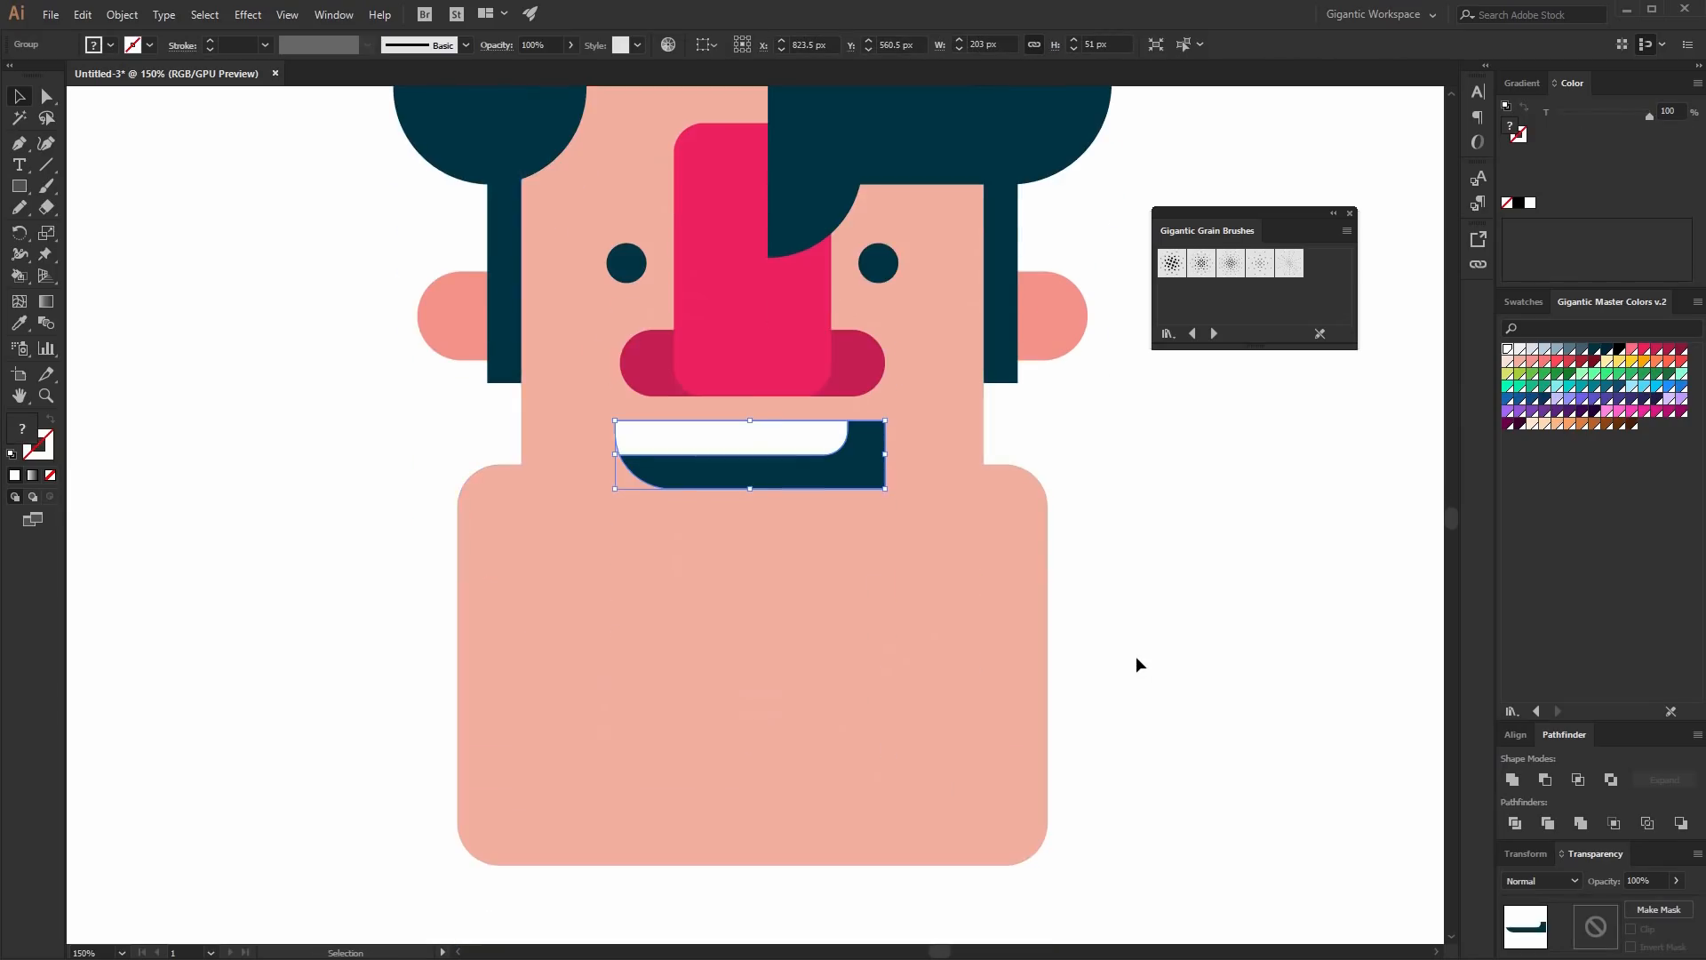
click(1137, 657)
key(ctrl+minus)
key(ctrl+minus)
key(ctrl+minus)
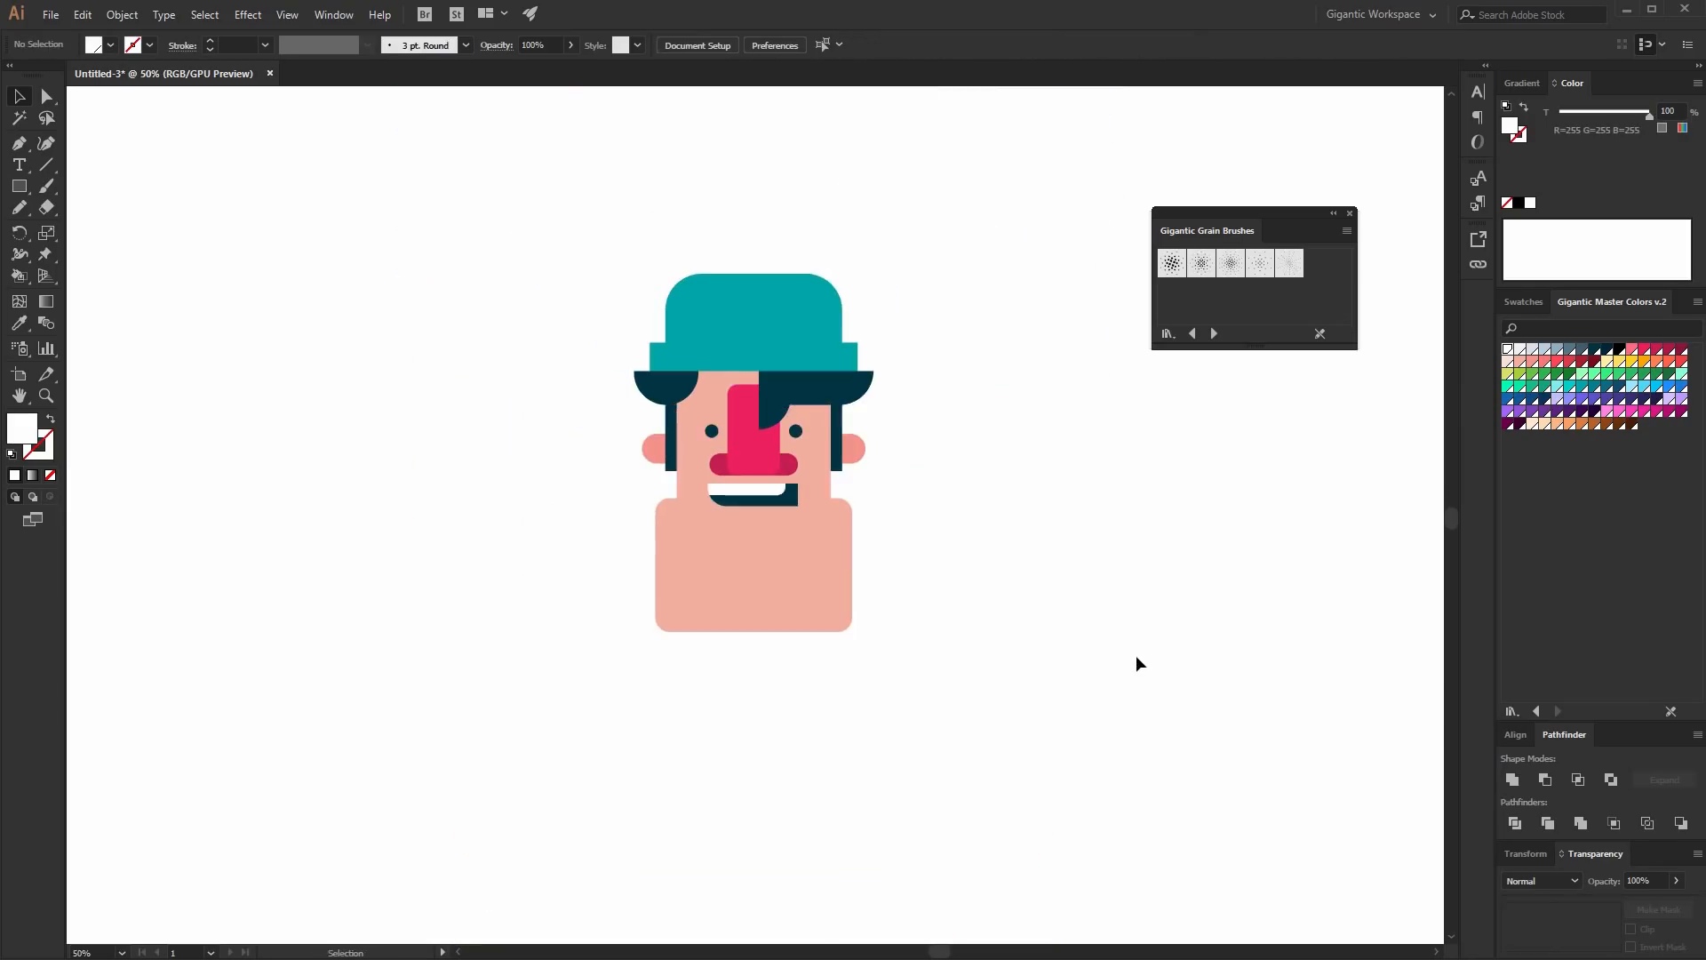
drag(603, 149, 877, 648)
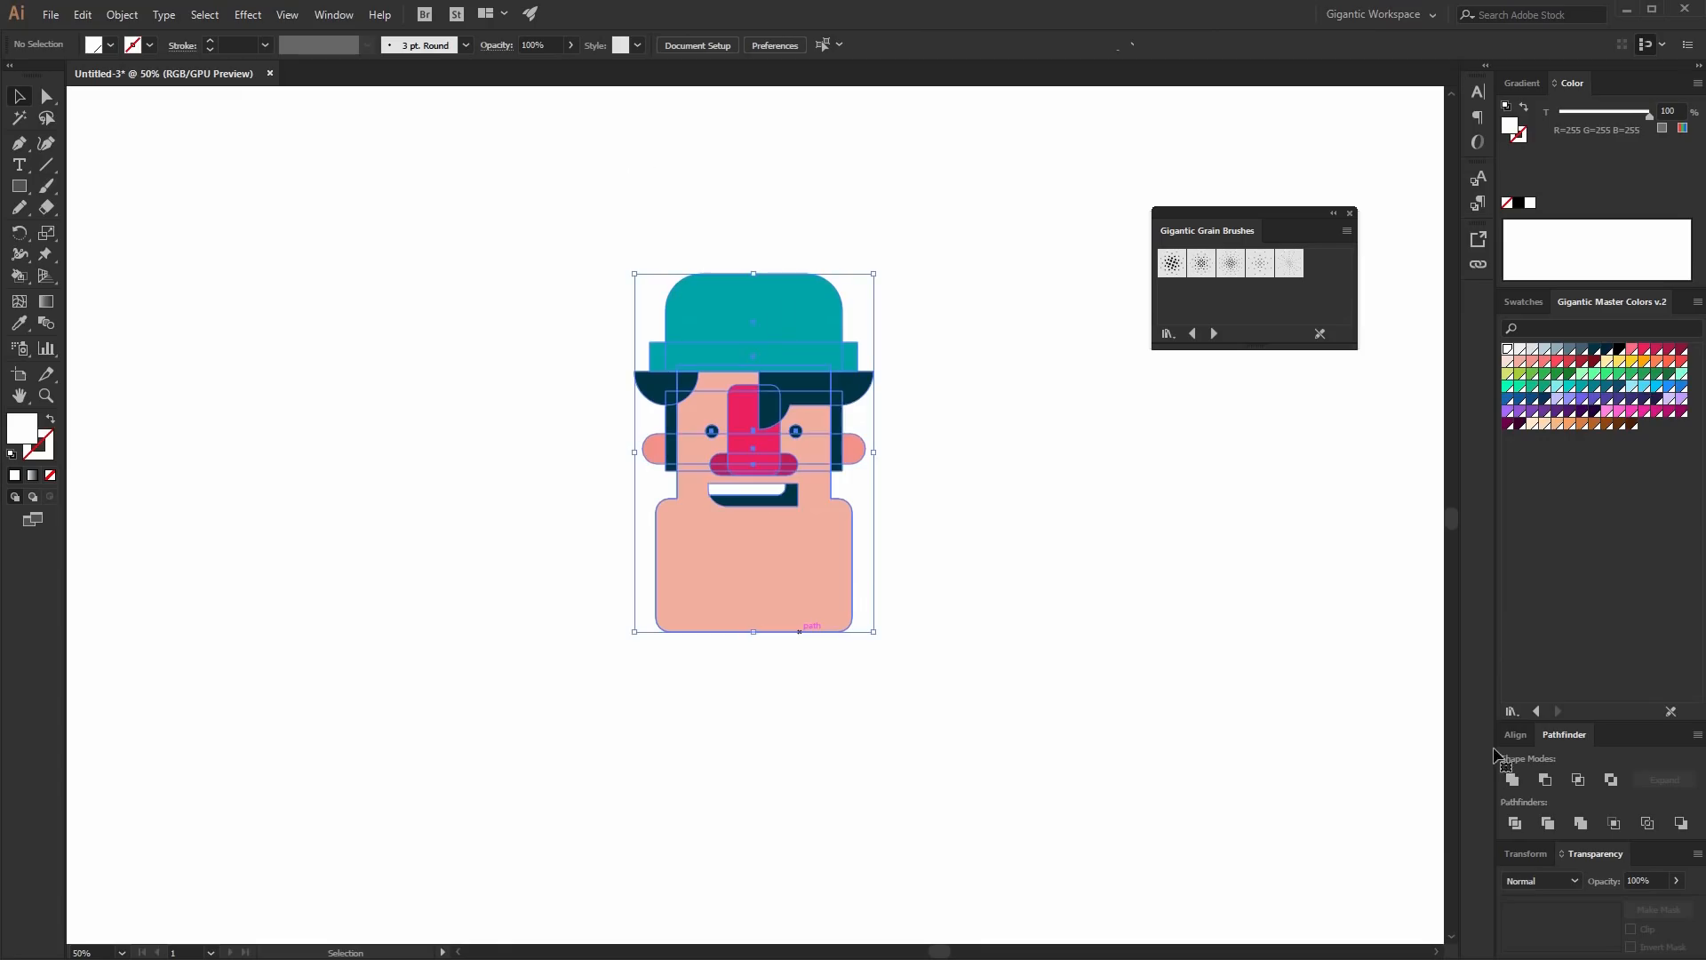
click(1529, 734)
click(898, 745)
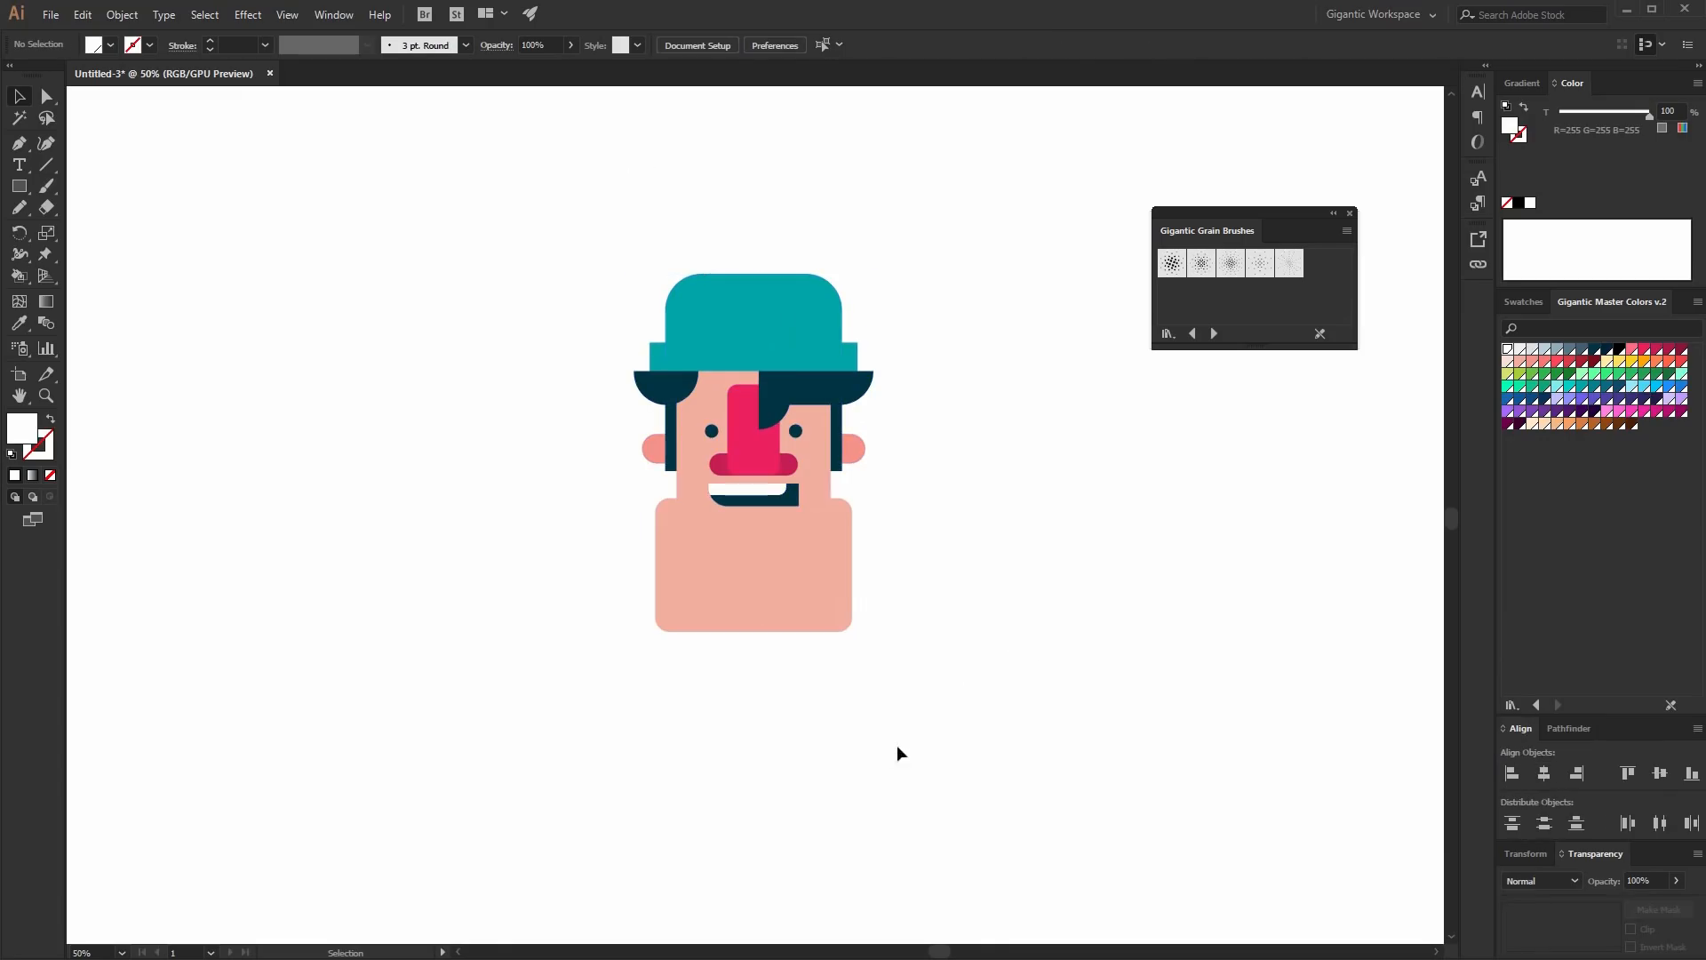
key(m)
mouse_move(699, 619)
mouse_down()
mouse_move(735, 666)
mouse_move(842, 678)
mouse_up()
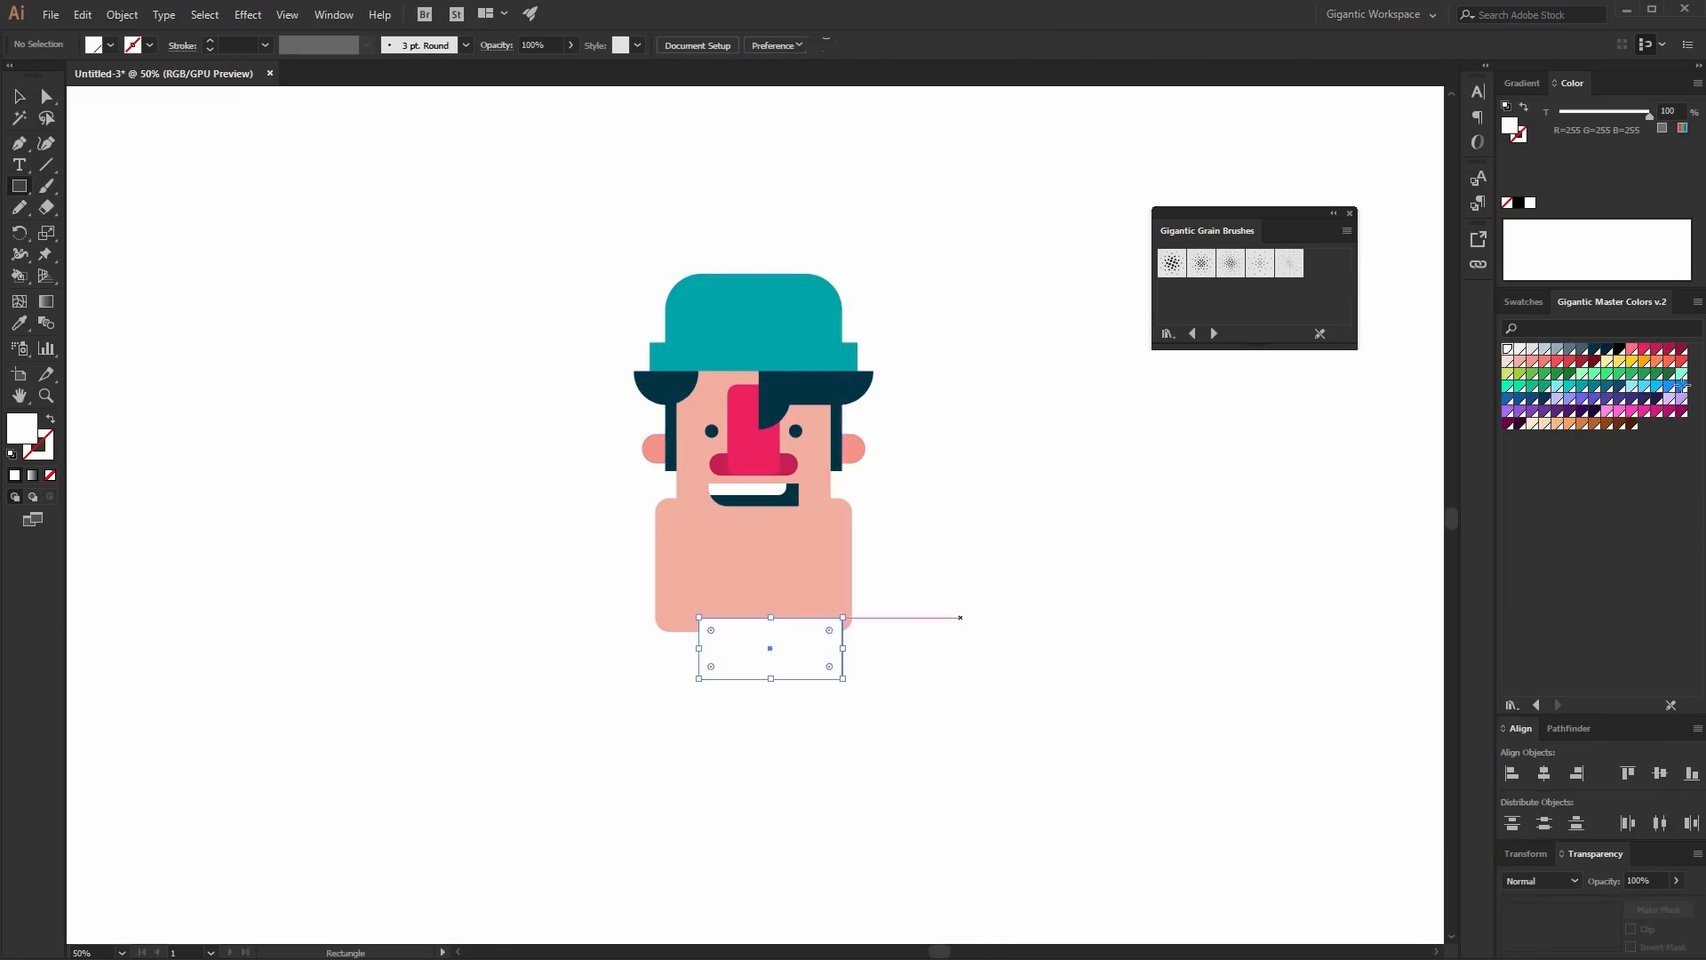
click(1530, 362)
key(ctrl+shift+bracketleft)
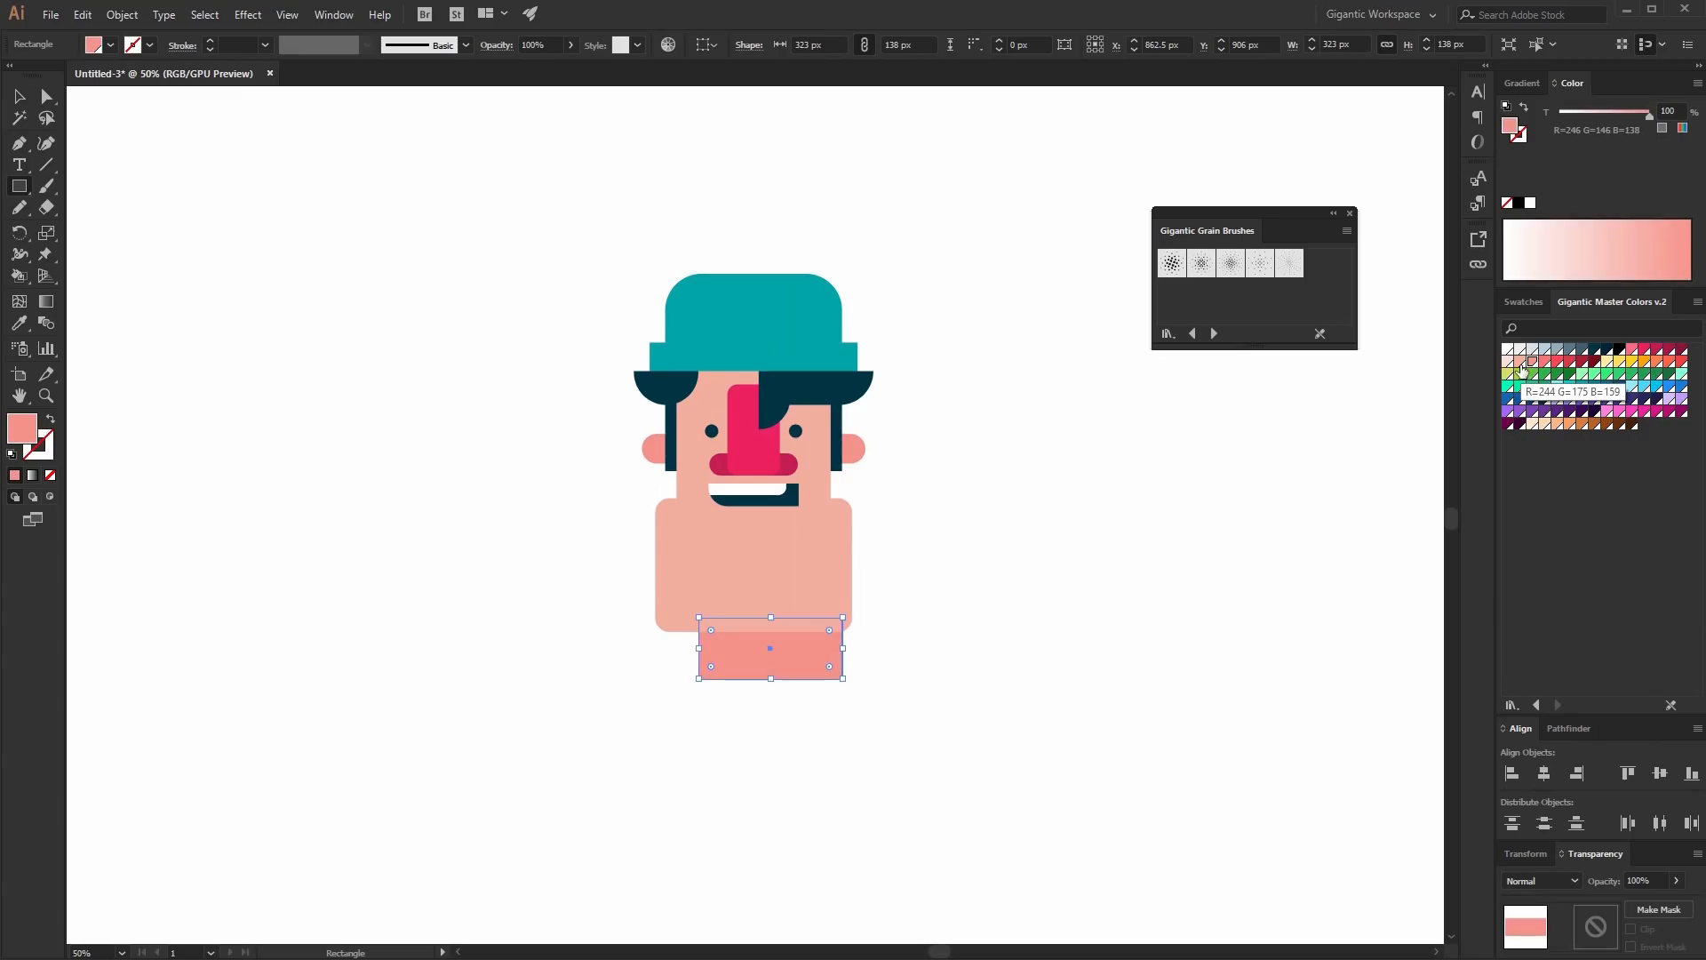
- Center the neck rectangle horizontally under the face
key(v)
drag(495, 168, 848, 722)
click(1069, 663)
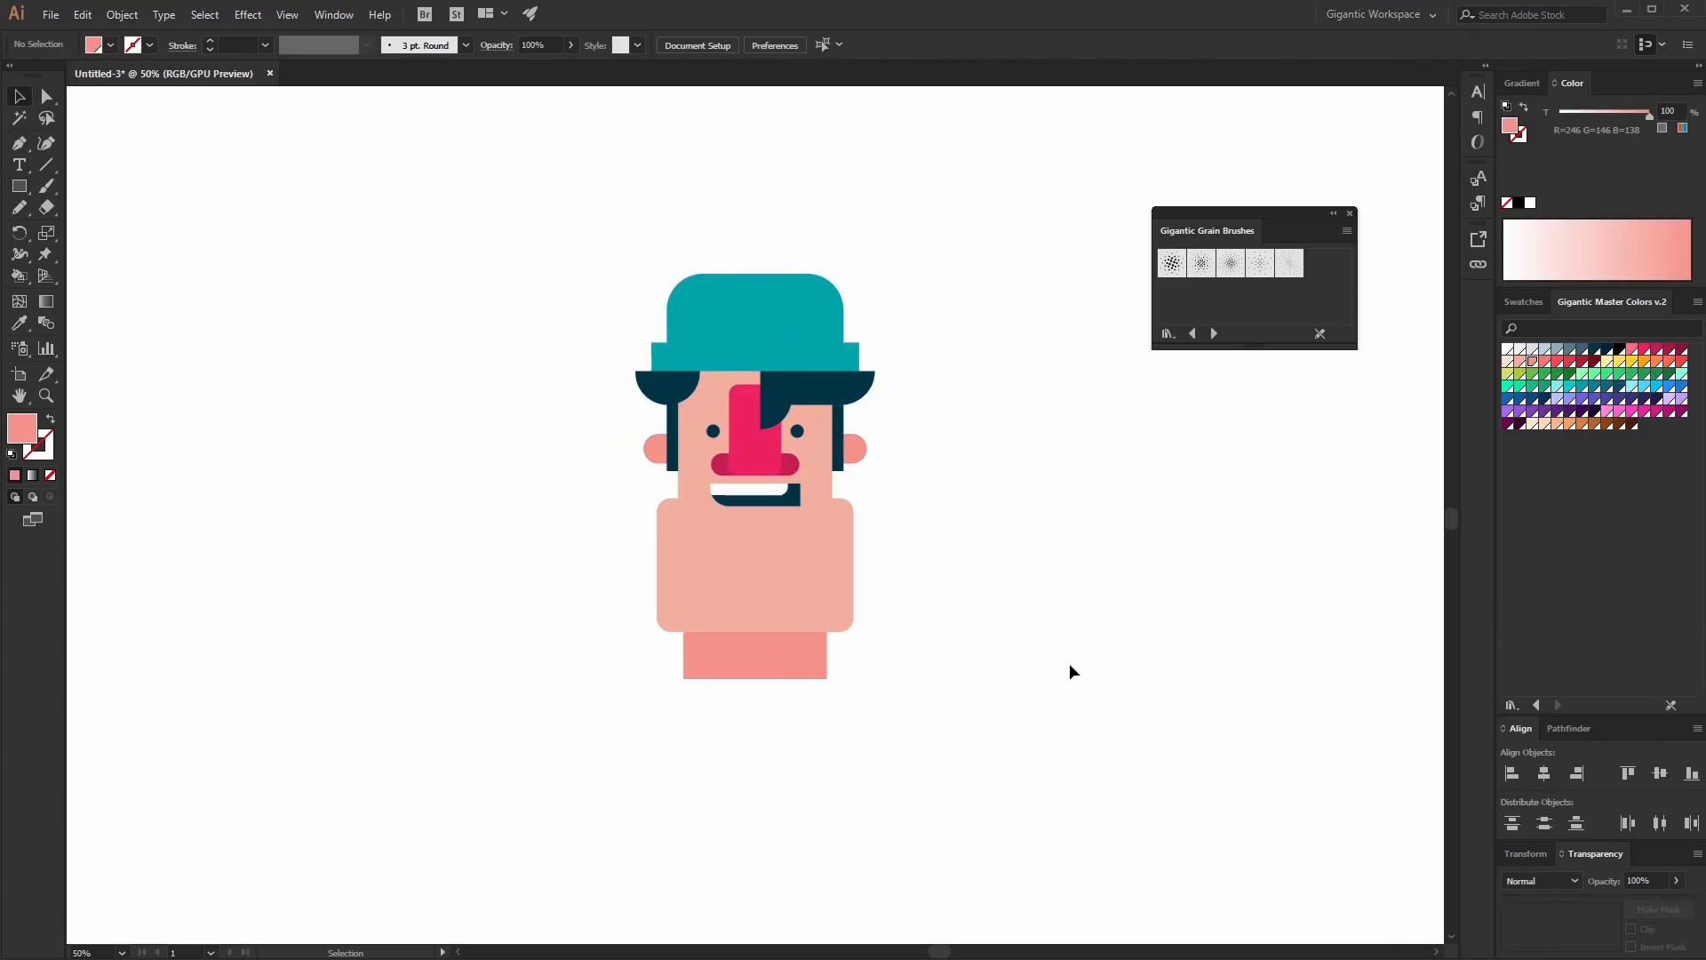
- Draw a 172 x 84 px purple shoulder rectangle at the neck's lower left
key(m)
drag(720, 641, 642, 679)
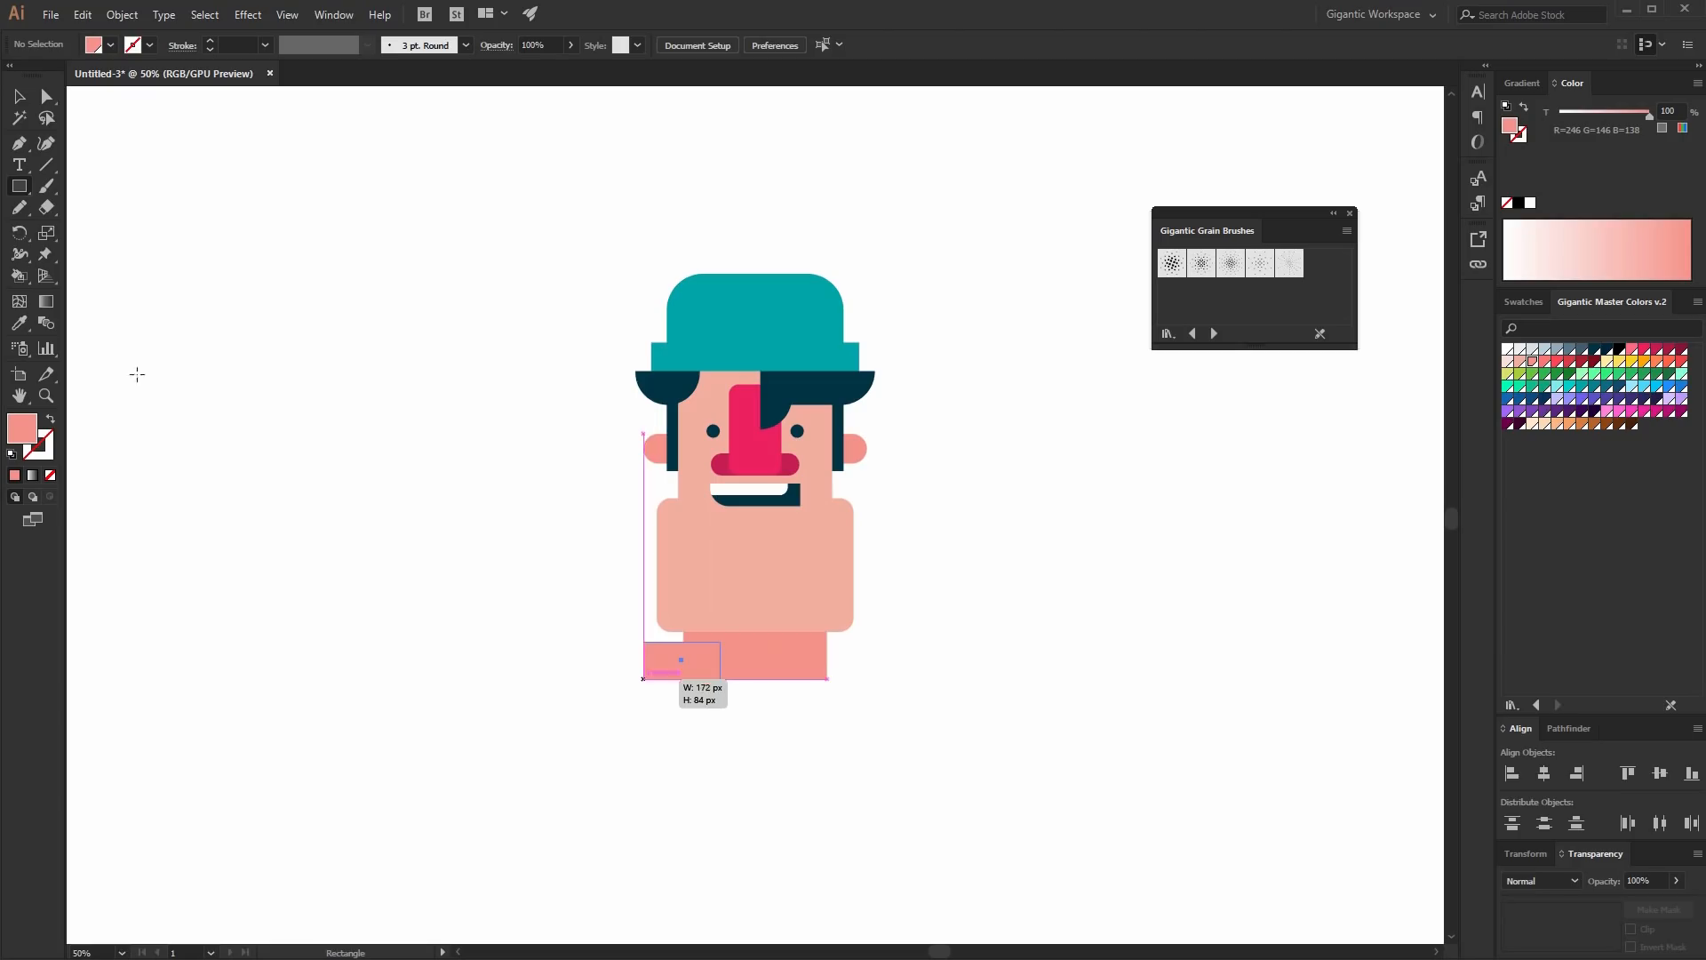
click(1594, 398)
key(v)
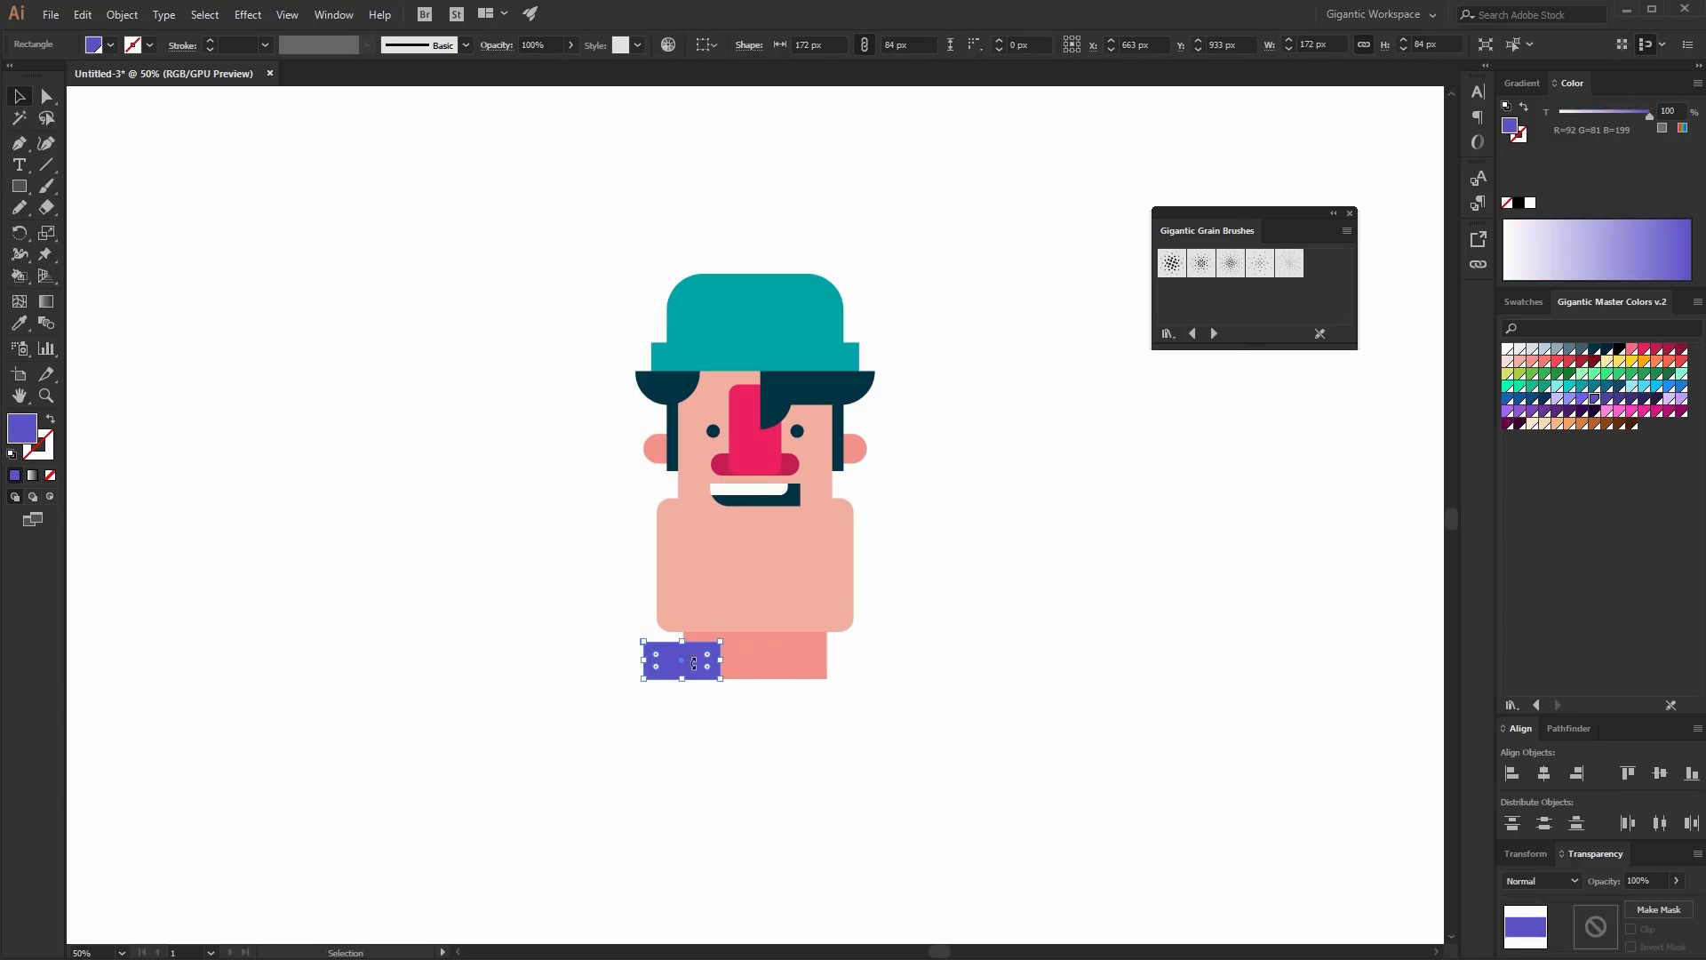
click(1570, 363)
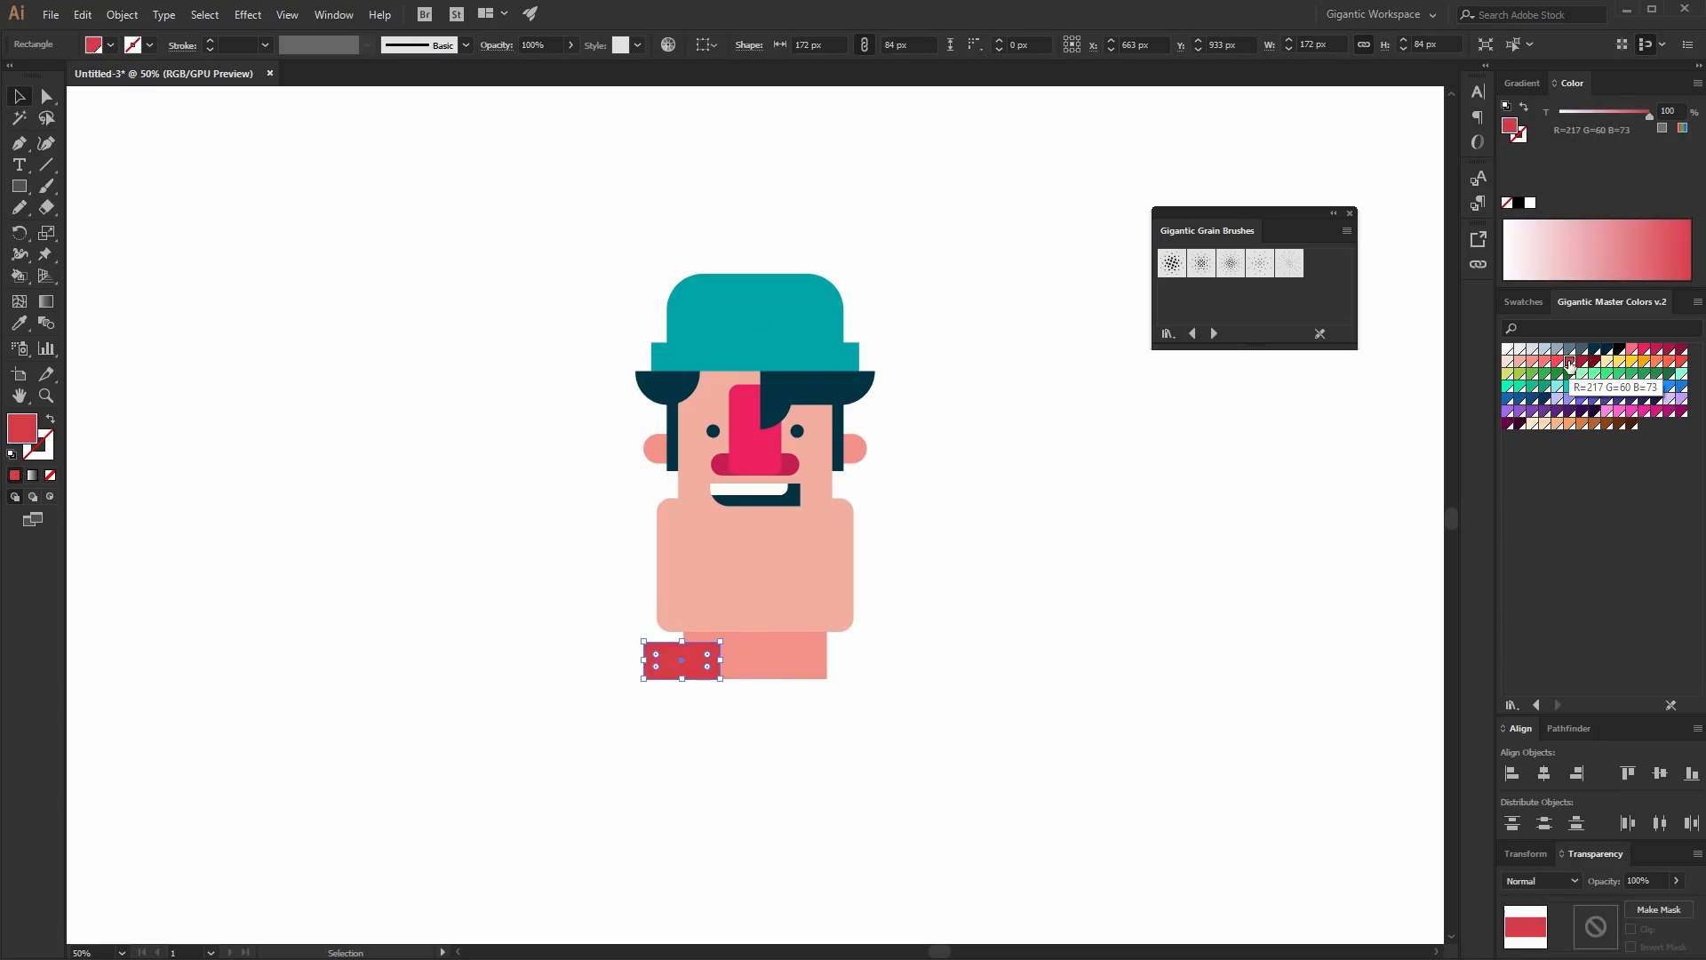
click(1644, 350)
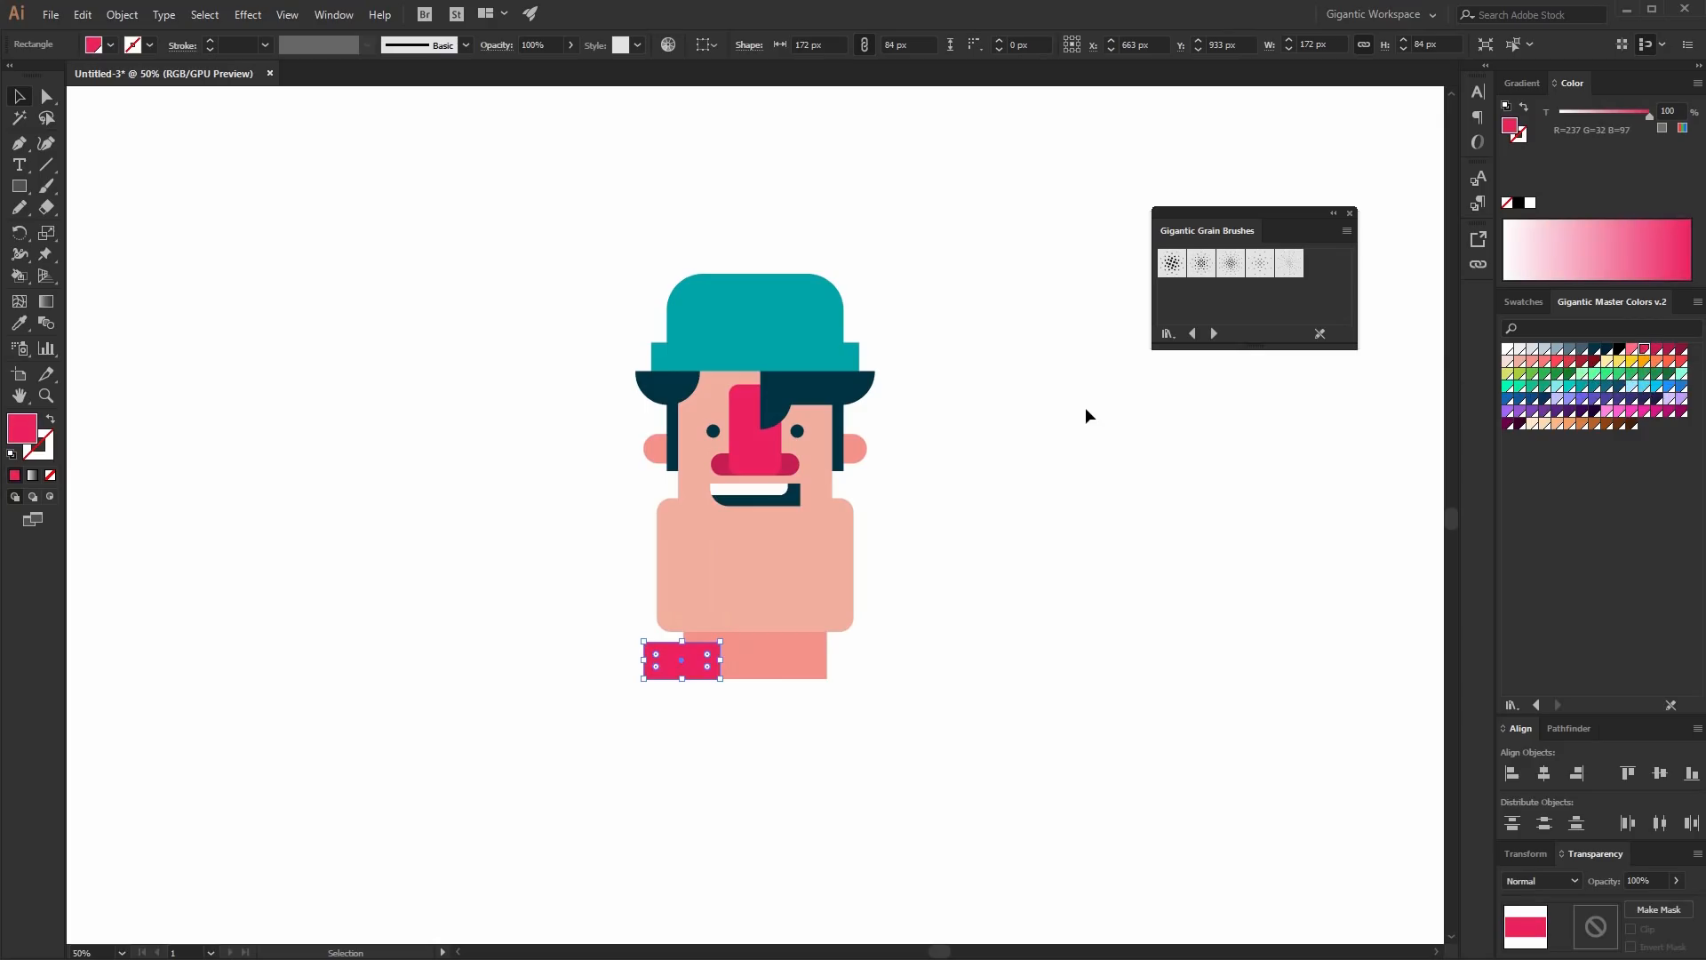
click(1596, 400)
- Duplicate the shoulder rectangle to the neck's right side and align all artwork to horizontal centers
drag(662, 660, 811, 660)
key(ctrl+a)
click(1544, 773)
click(1131, 583)
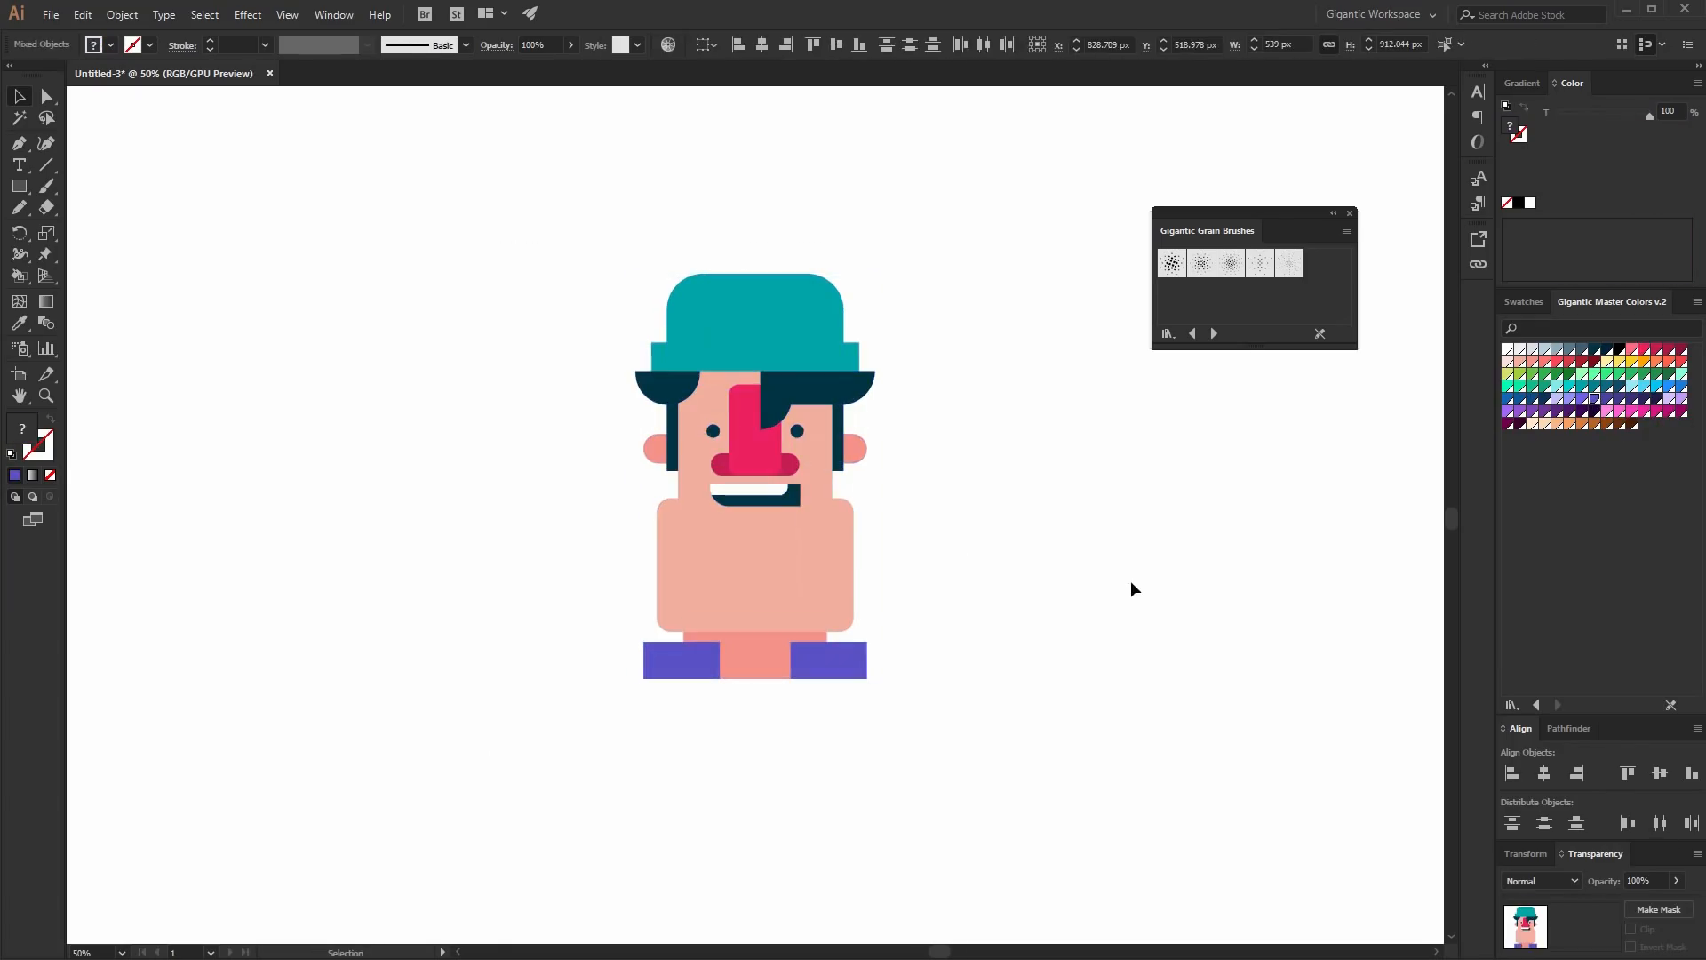
- Move the whole character slightly down and scale it up to about 787 x 1332 px
drag(997, 276, 629, 654)
drag(784, 530, 792, 556)
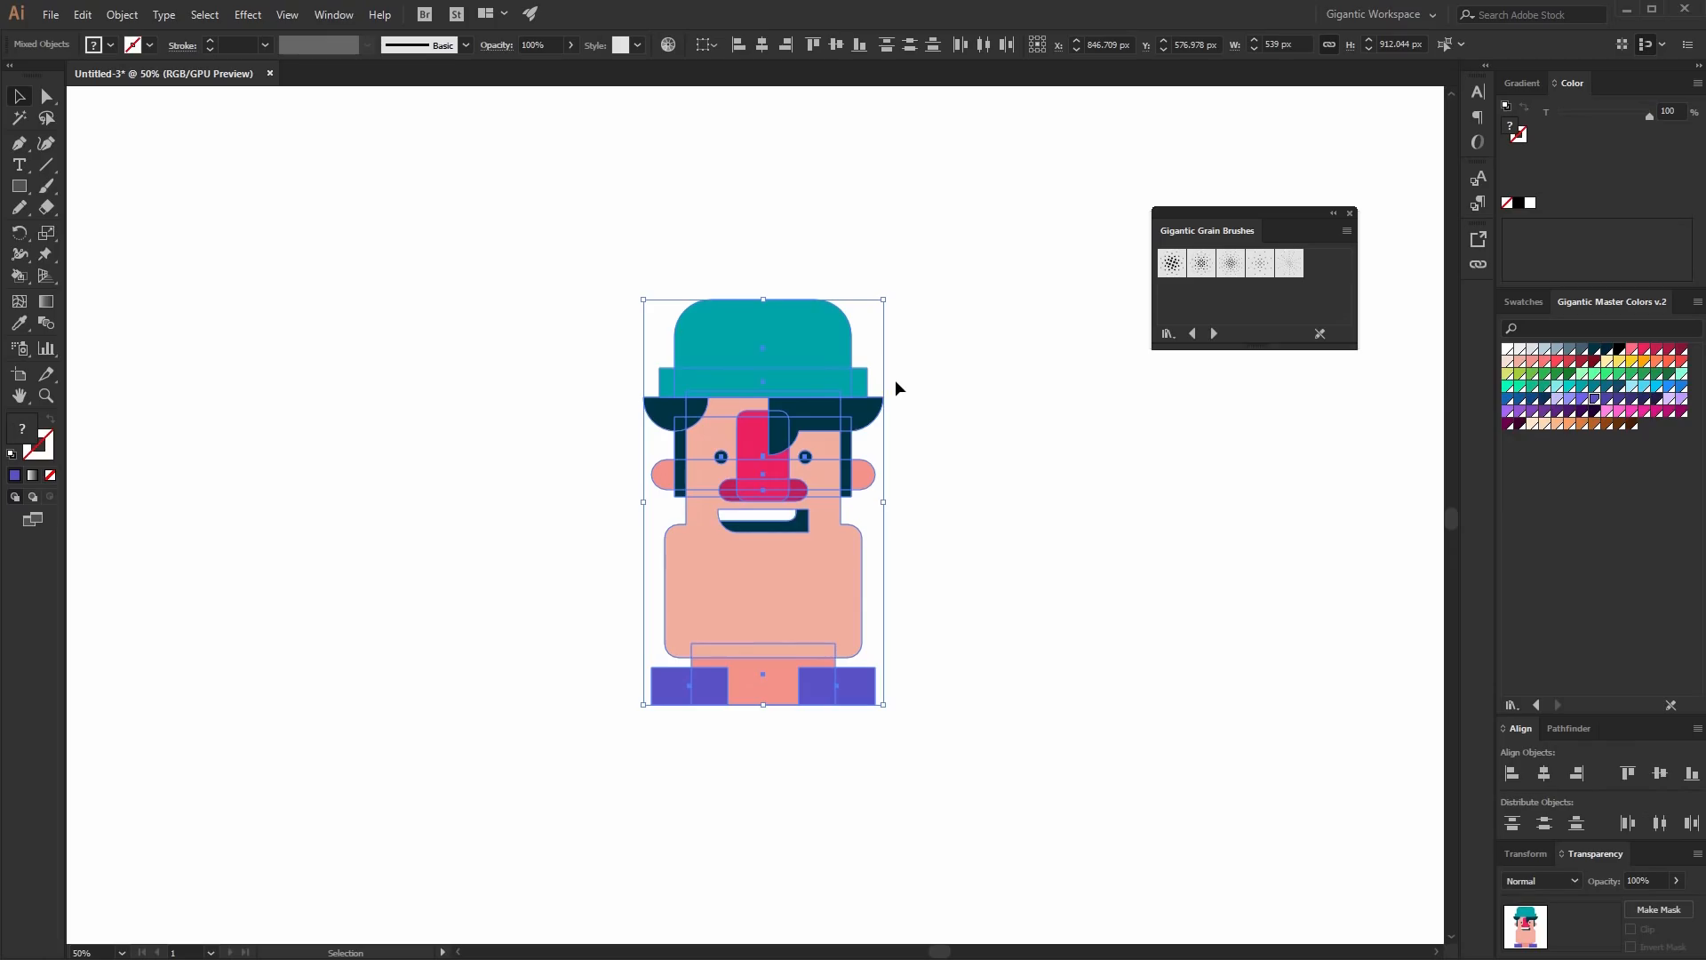
drag(892, 282, 1006, 206)
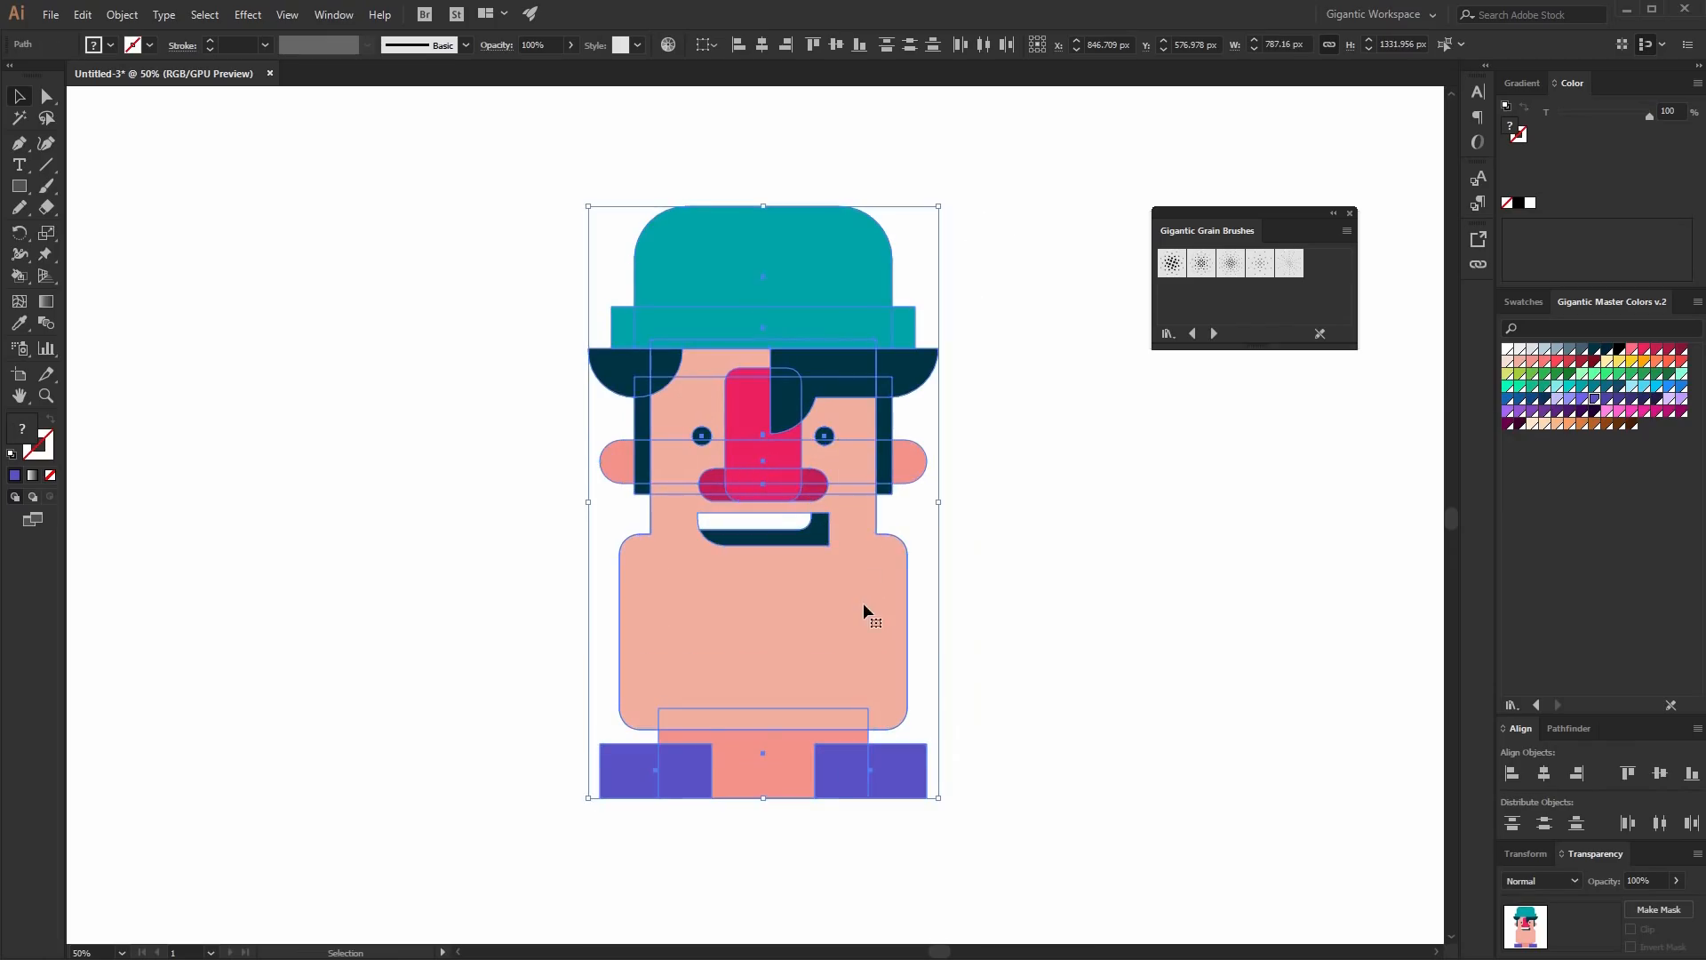
click(1069, 506)
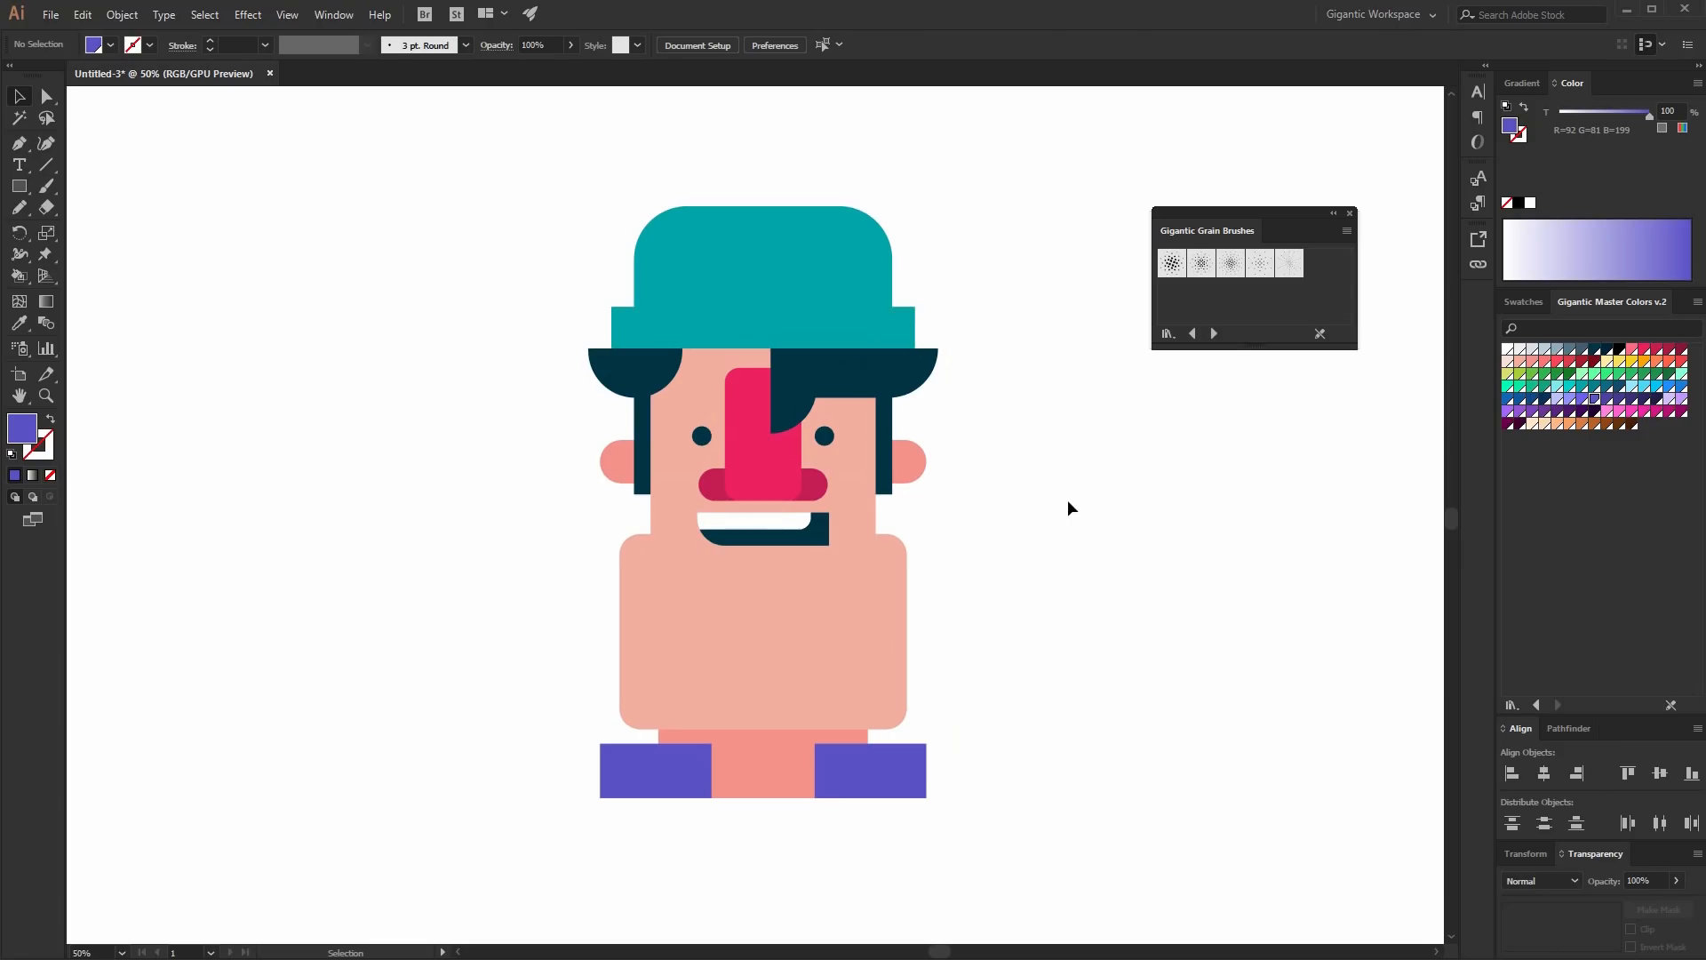
- Select the hat brim and switch to Draw Inside mode
key(ctrl+equal)
scroll(1122, 542, up, 1)
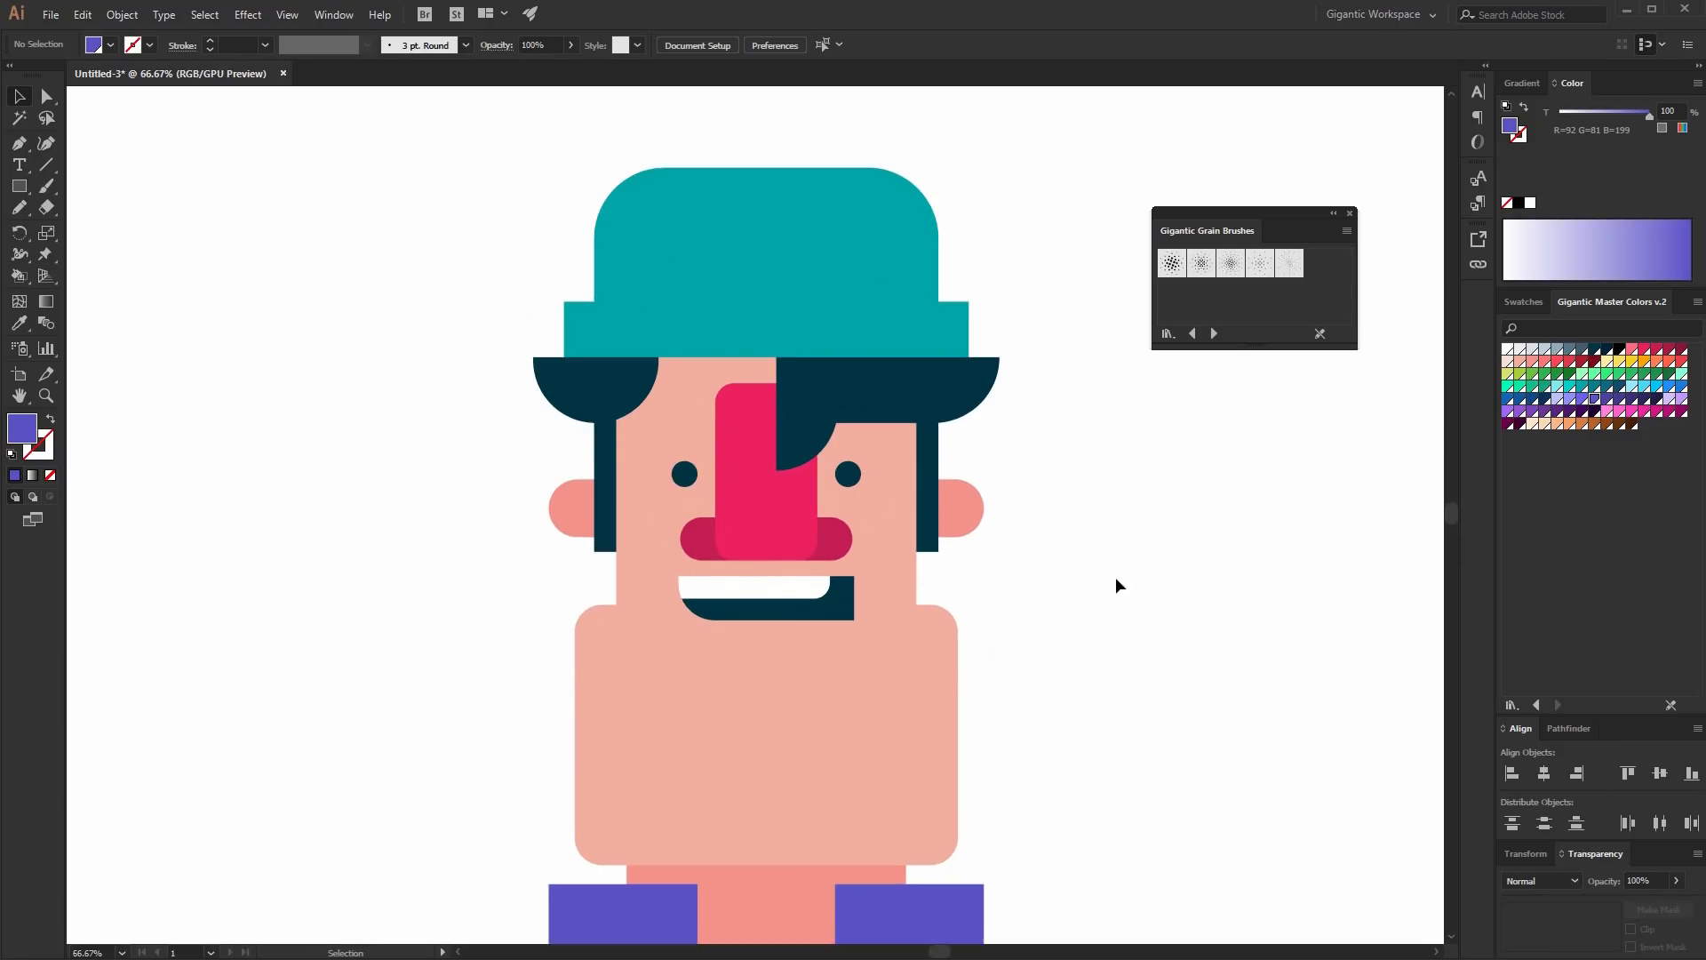
key(ctrl+equal)
scroll(1116, 578, up, 1)
click(800, 444)
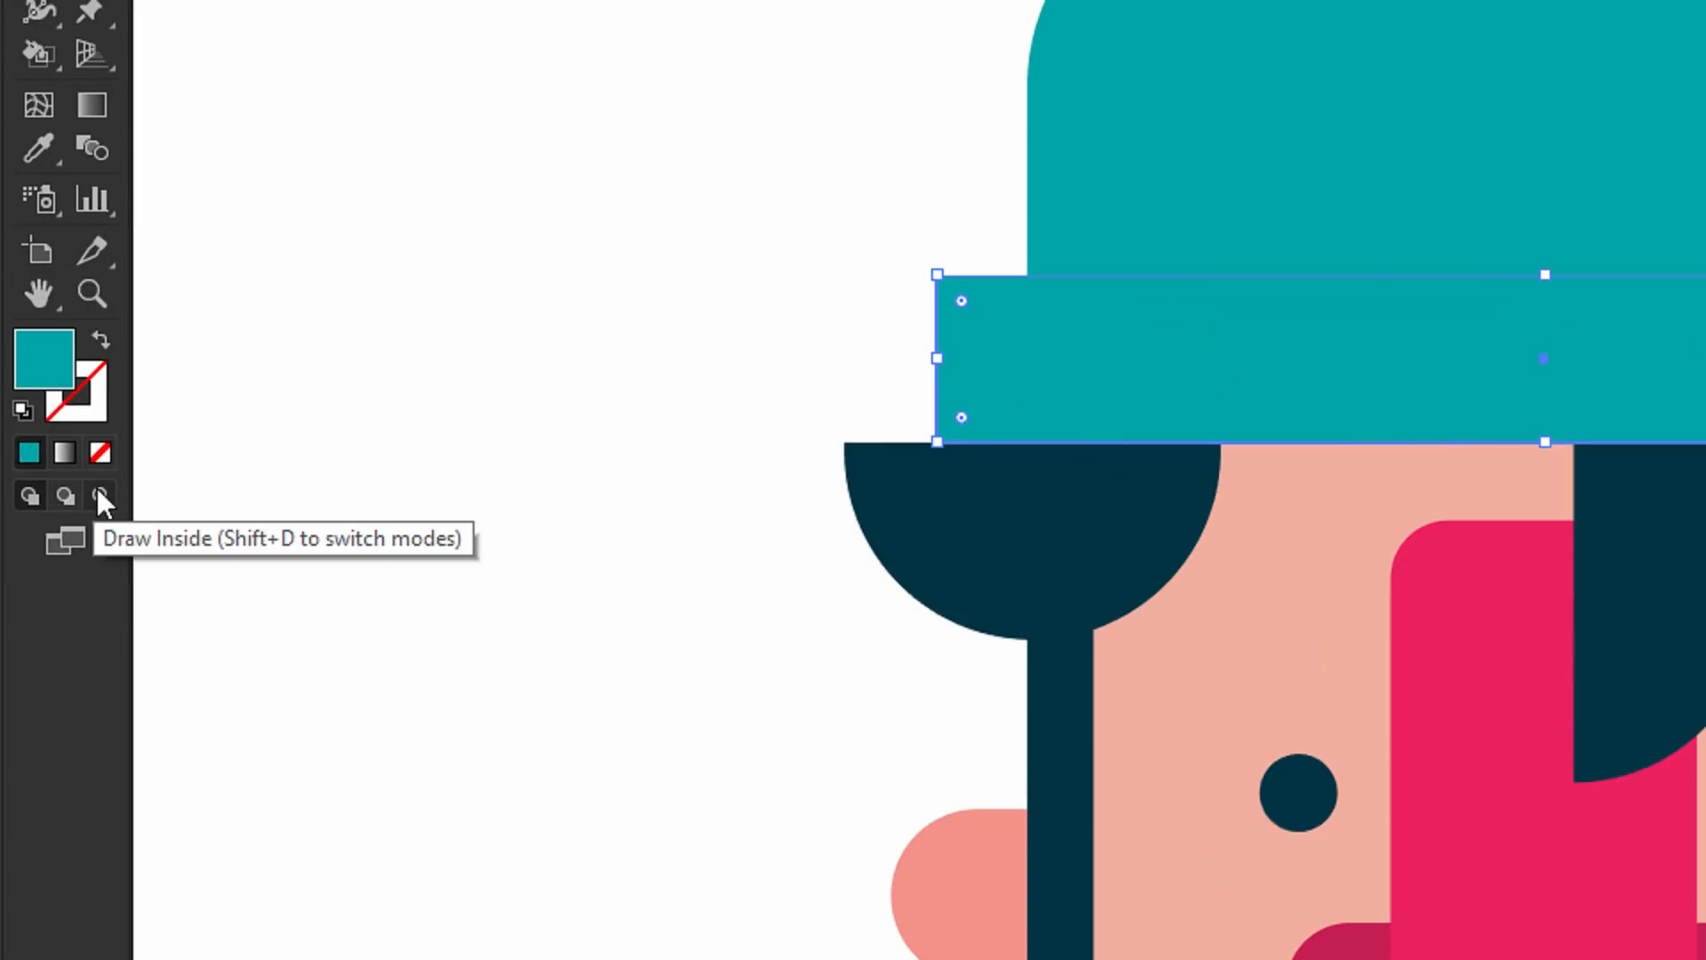
click(98, 495)
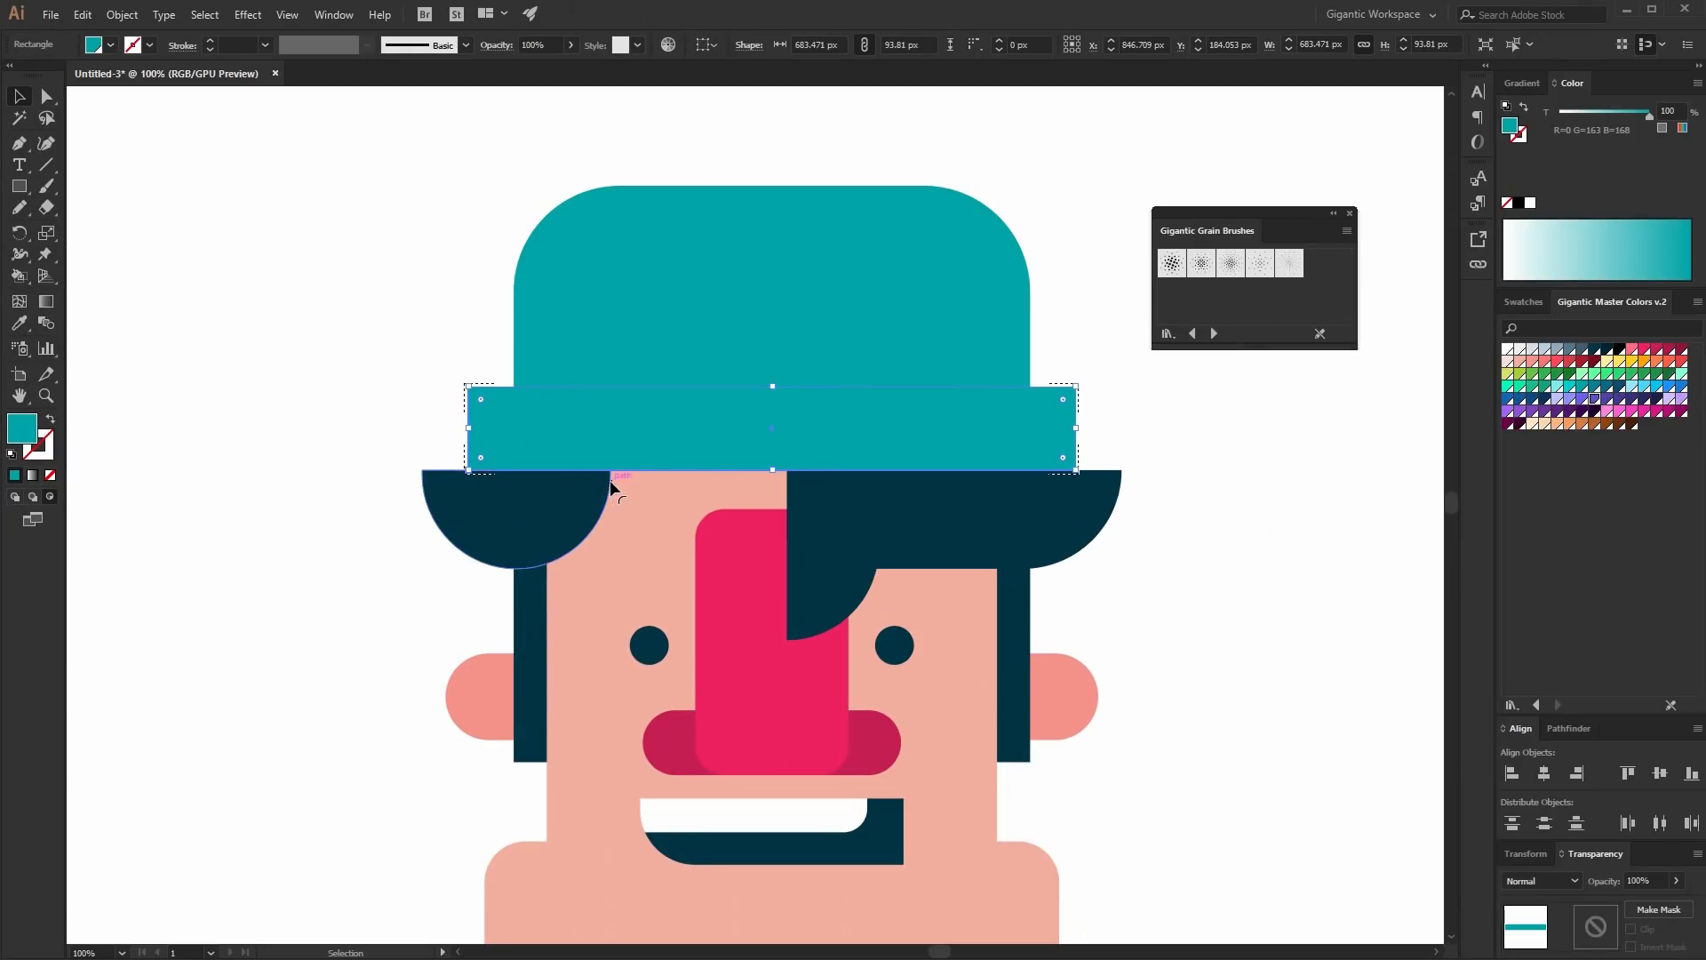
- Paint light cyan grain highlights along the right side of the hat brim with the third grain brush
key(b)
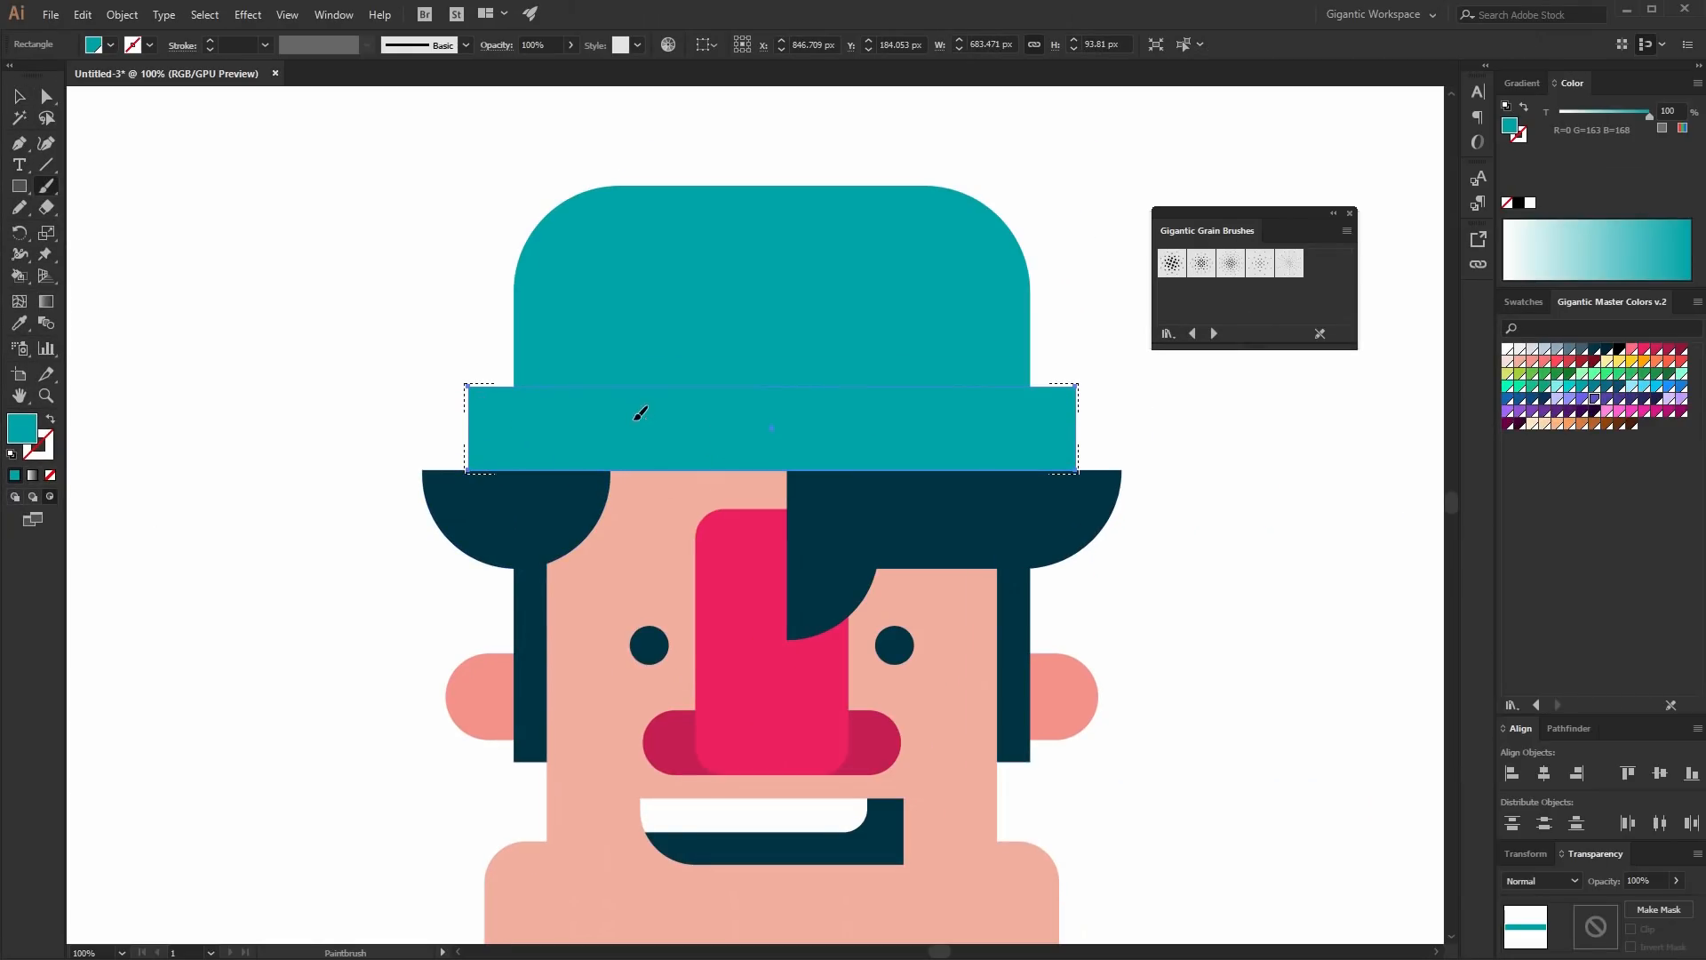
key(ctrl+shift+a)
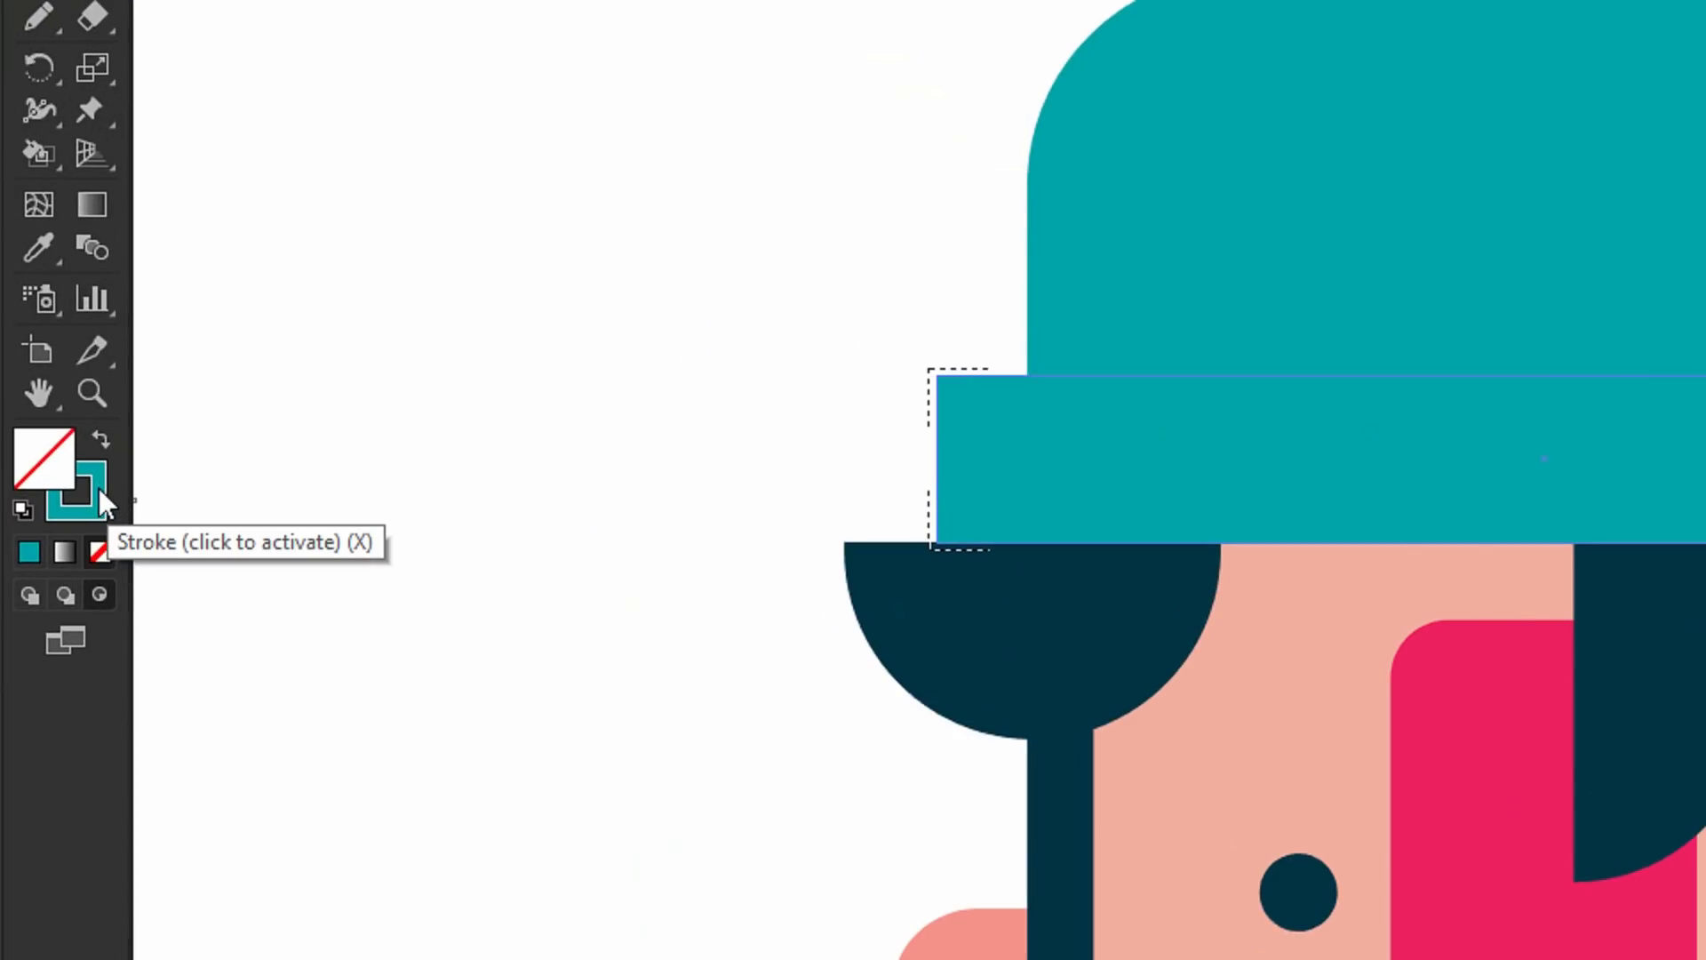
click(99, 488)
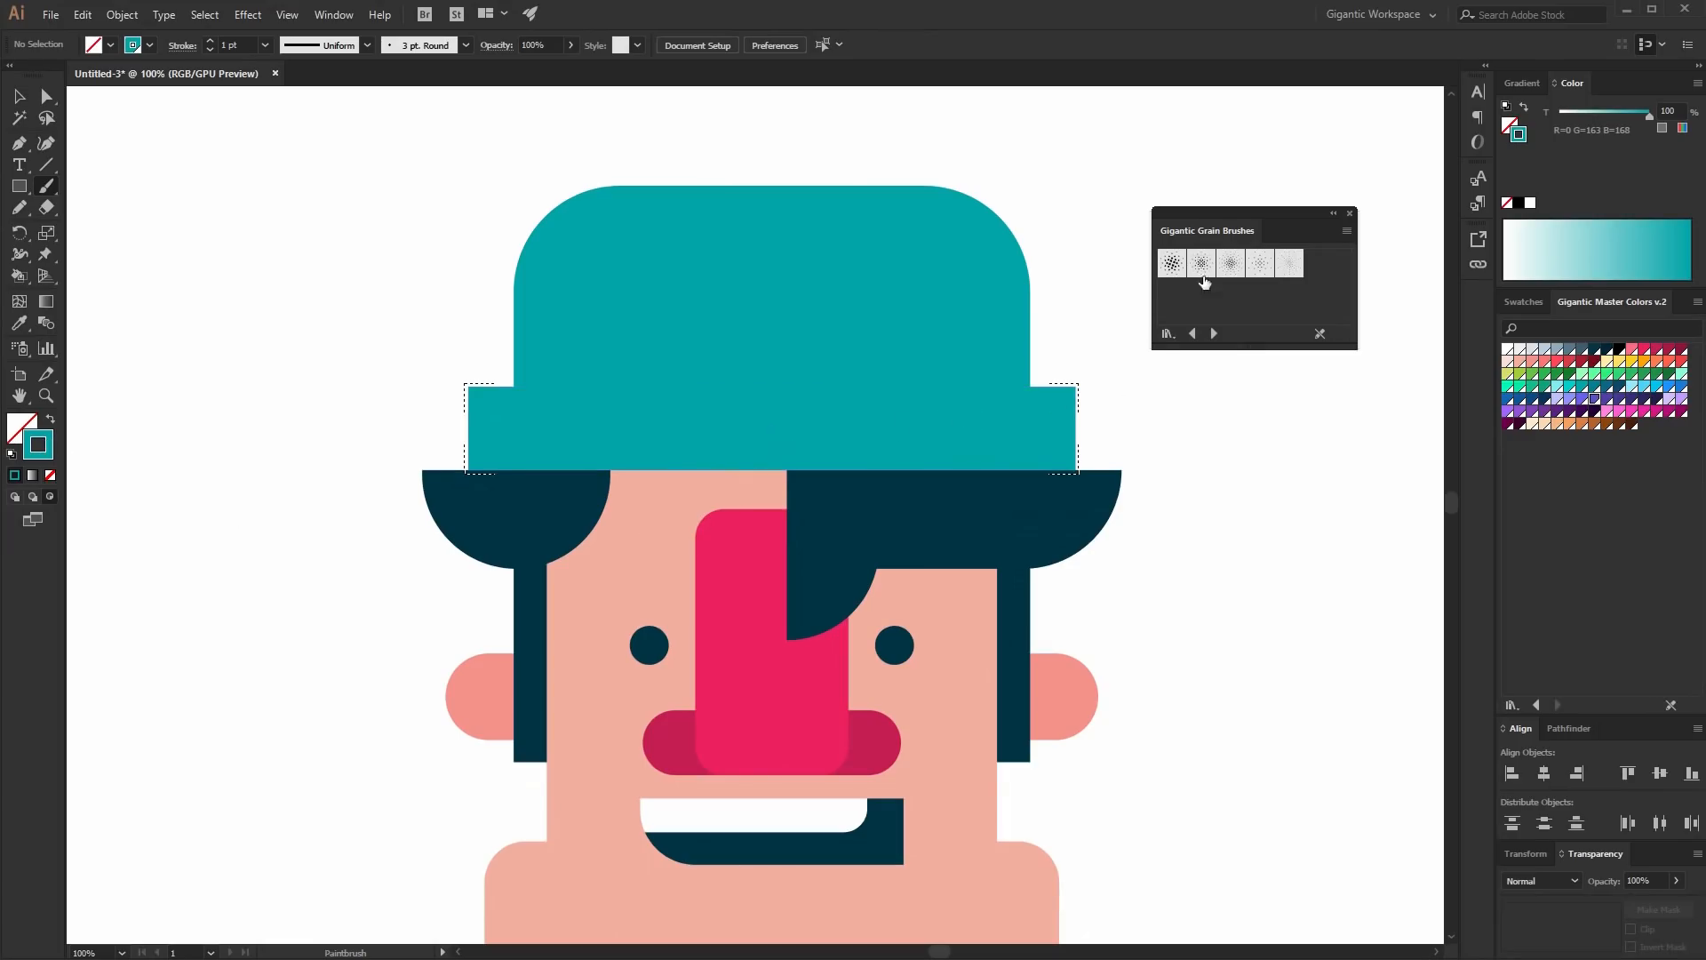
click(1231, 264)
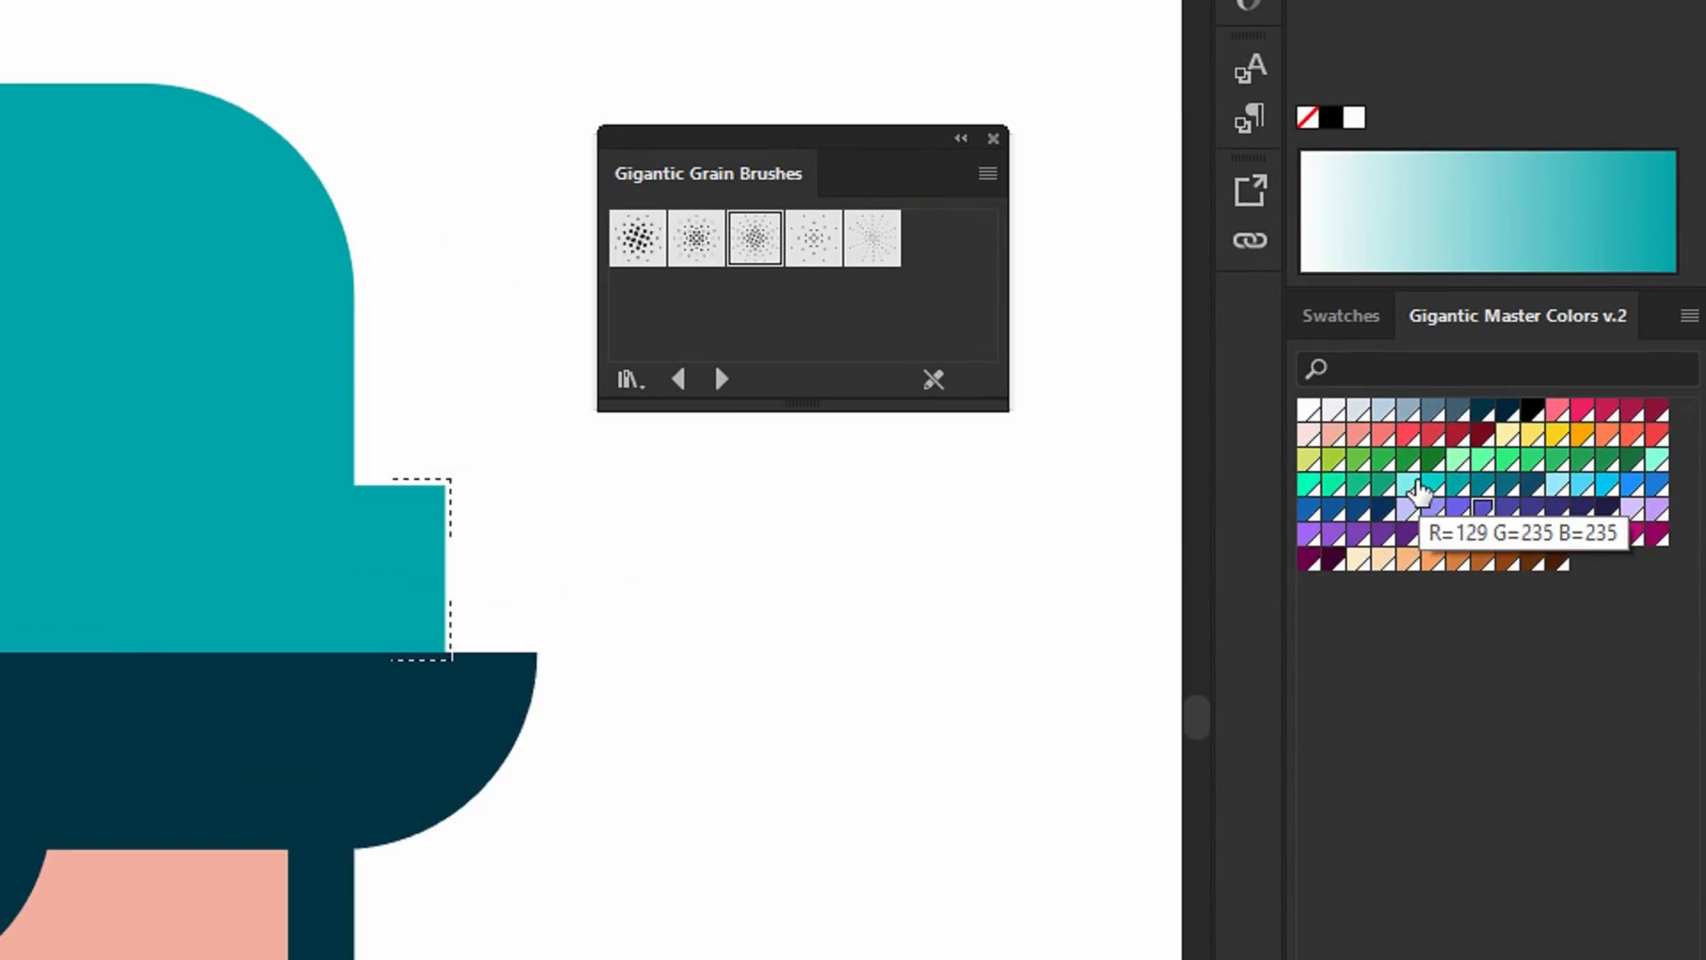
click(1419, 487)
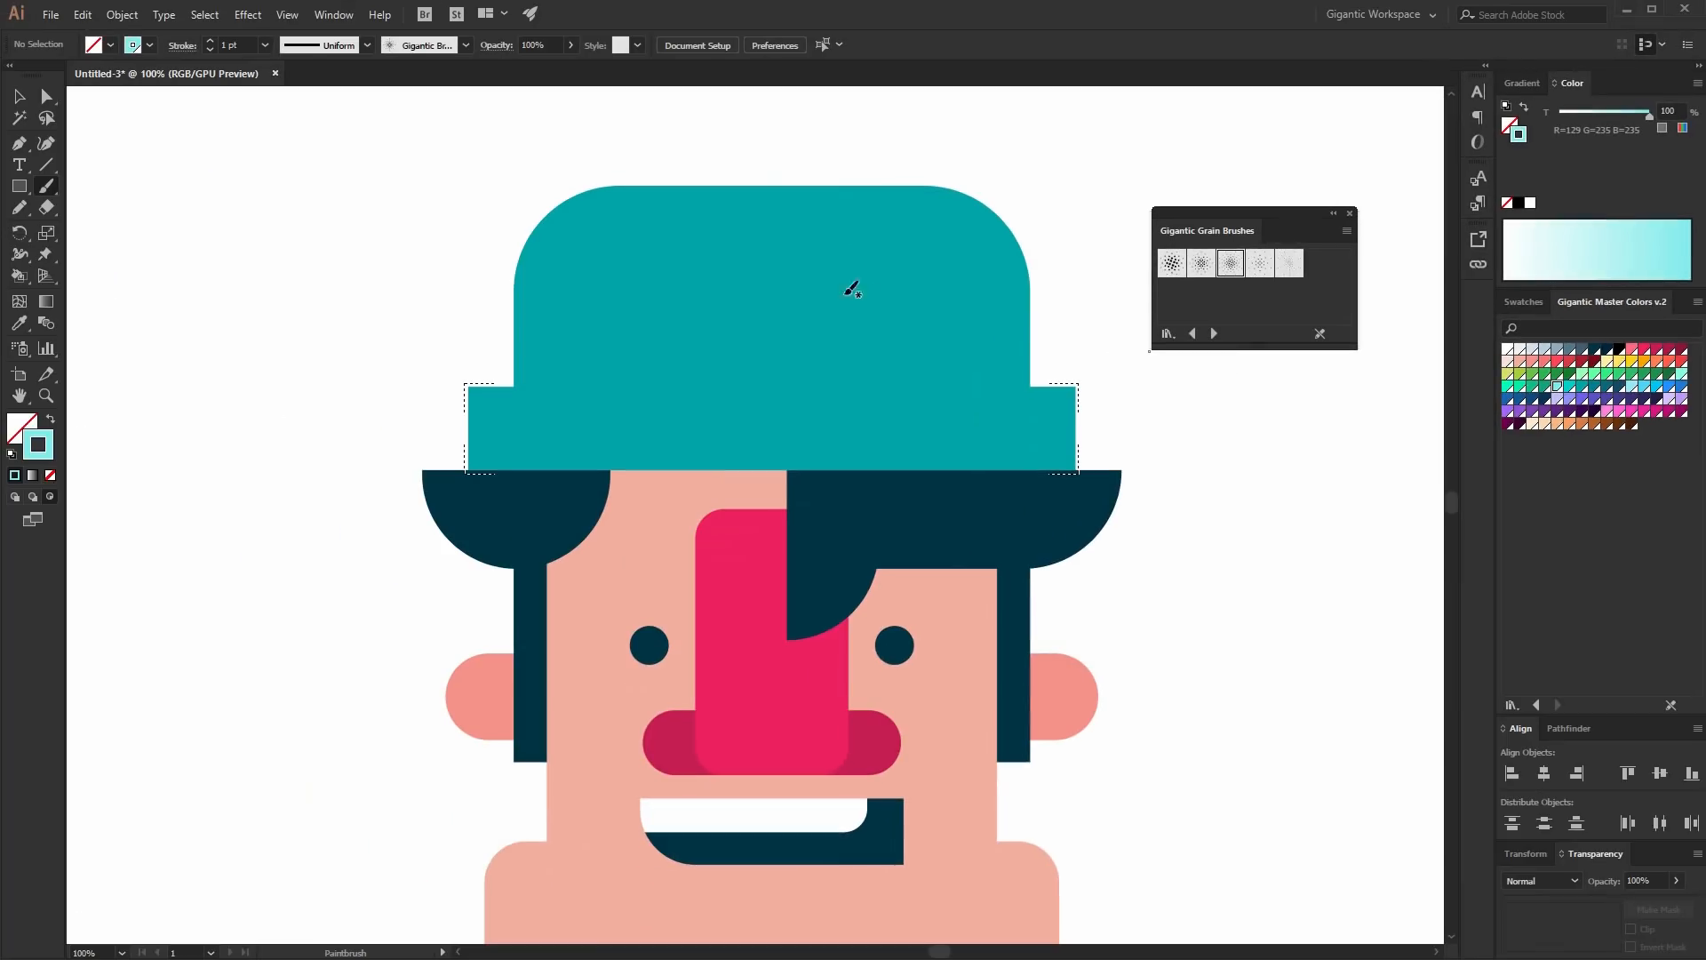
drag(784, 391, 921, 460)
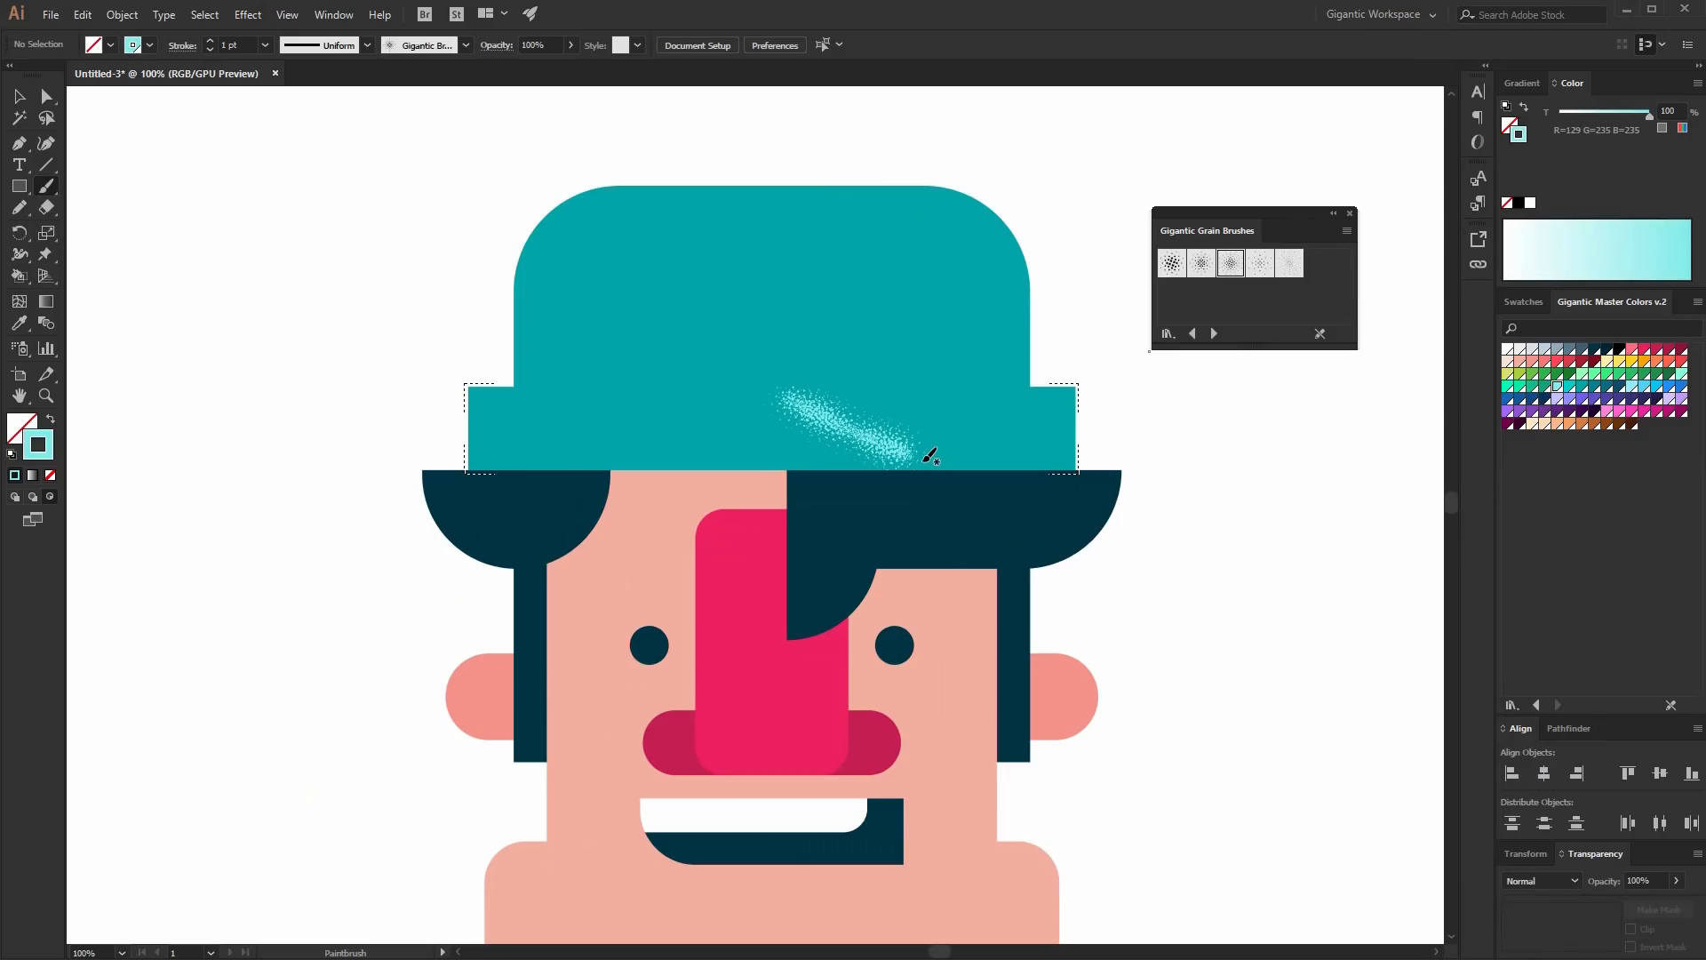
key(ctrl+z)
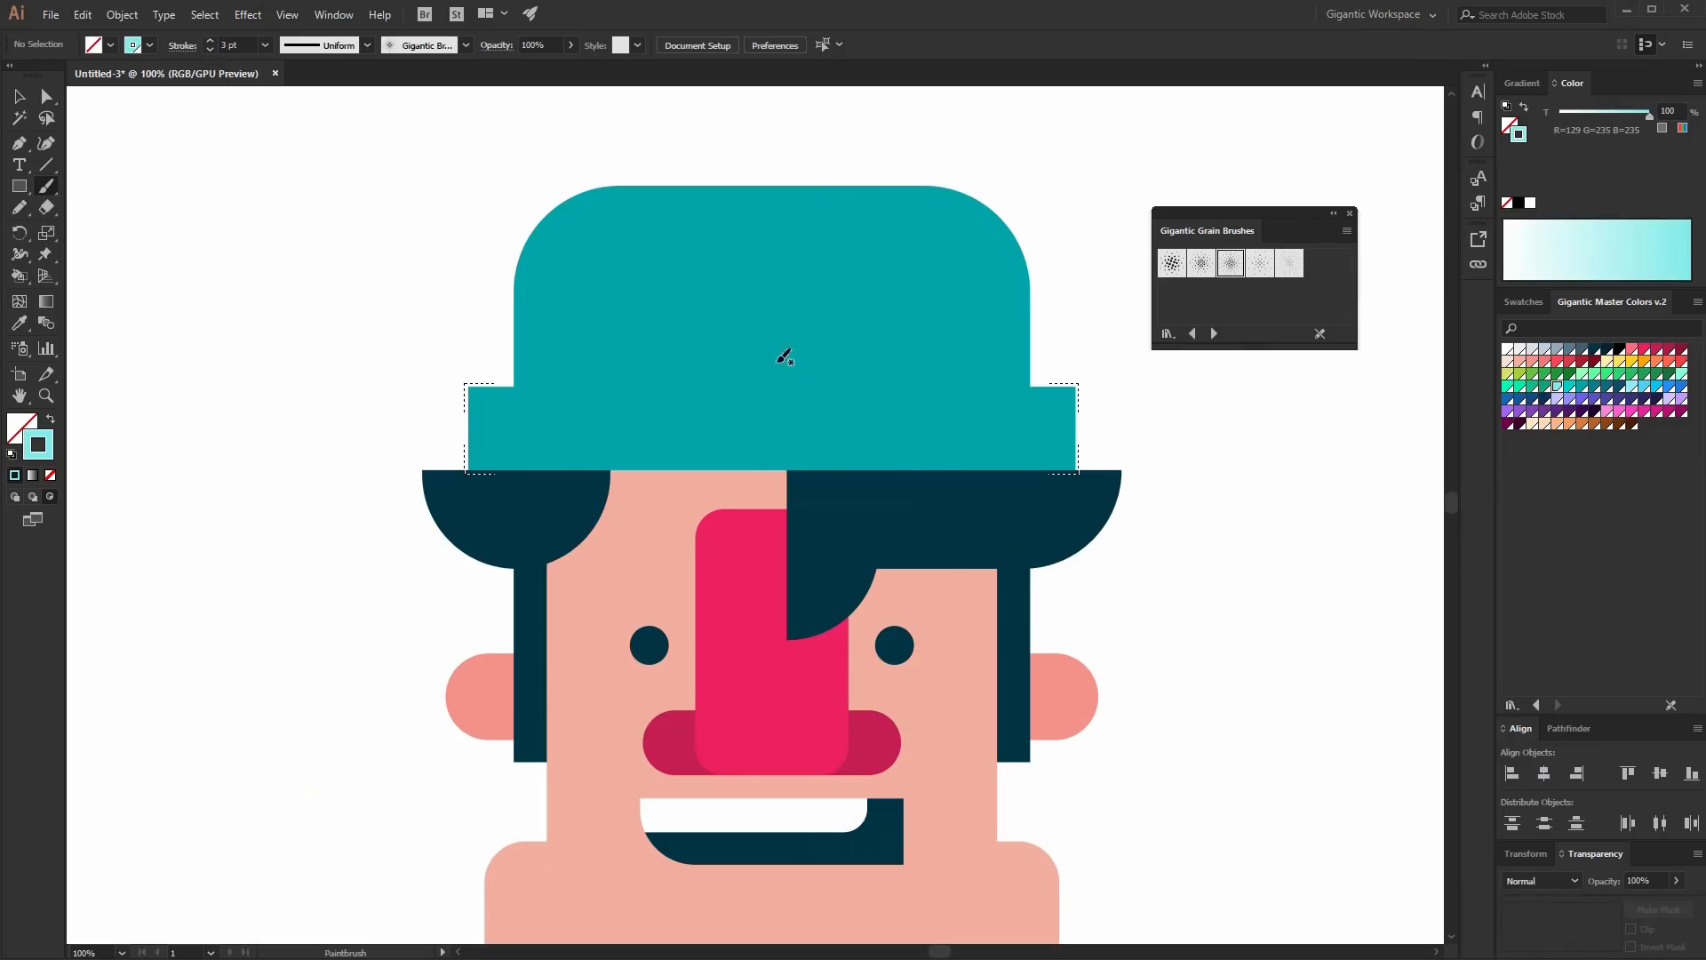
drag(1129, 391, 756, 395)
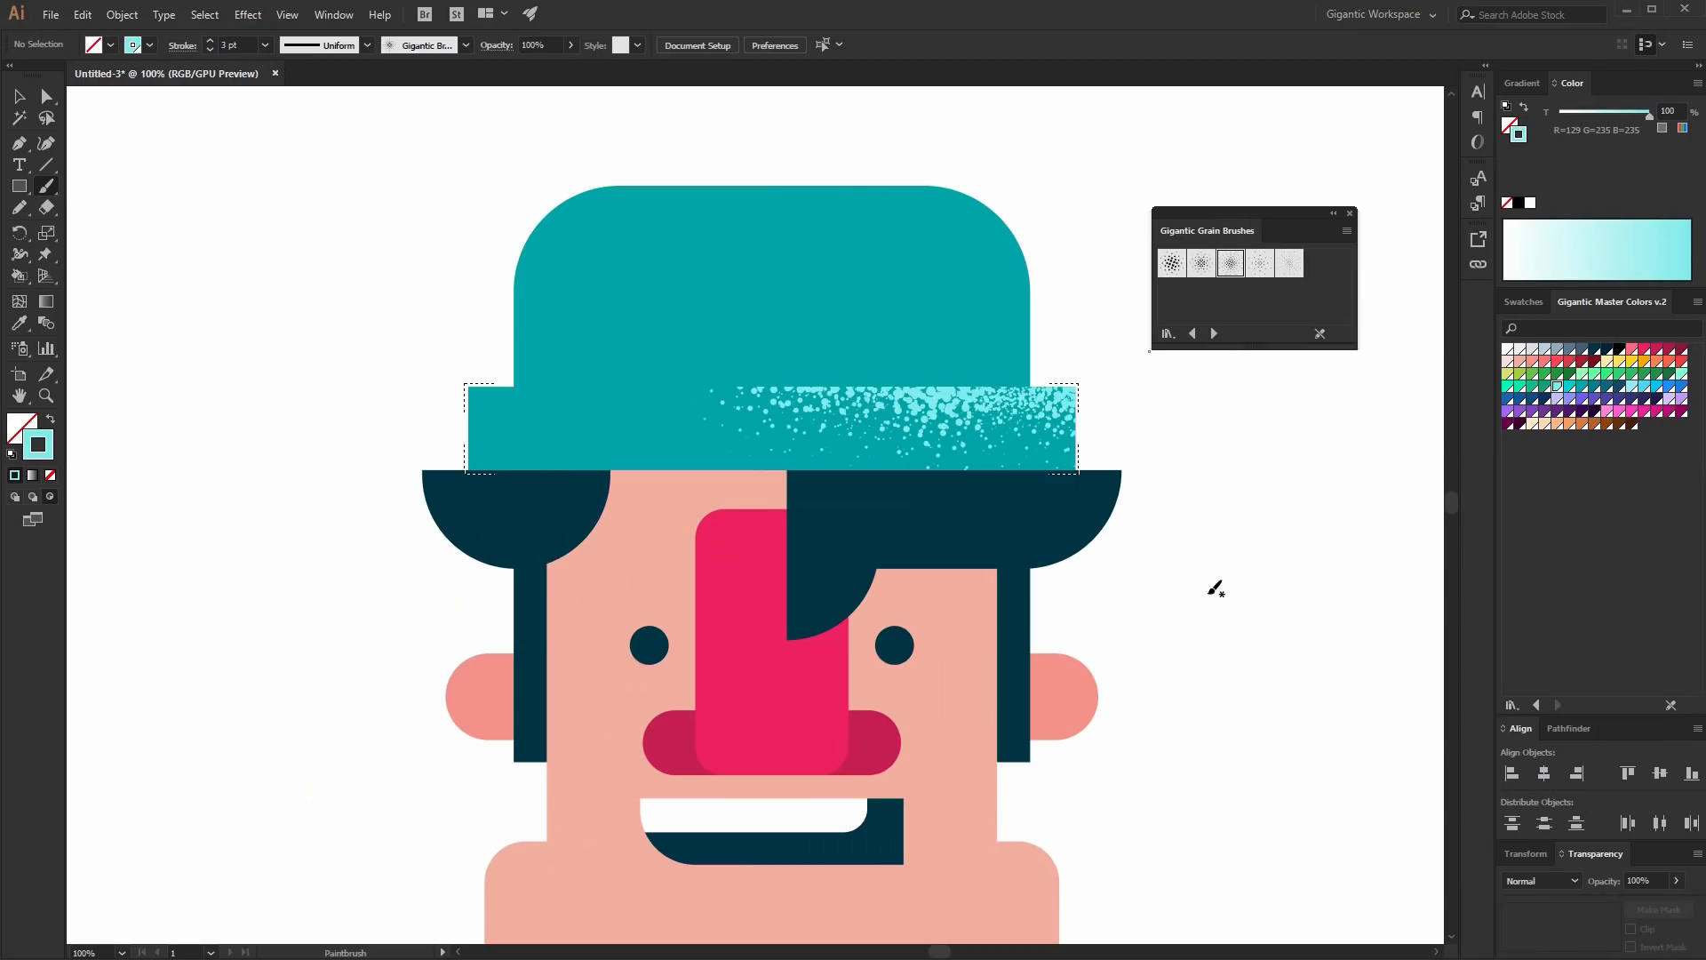
key(ctrl+z)
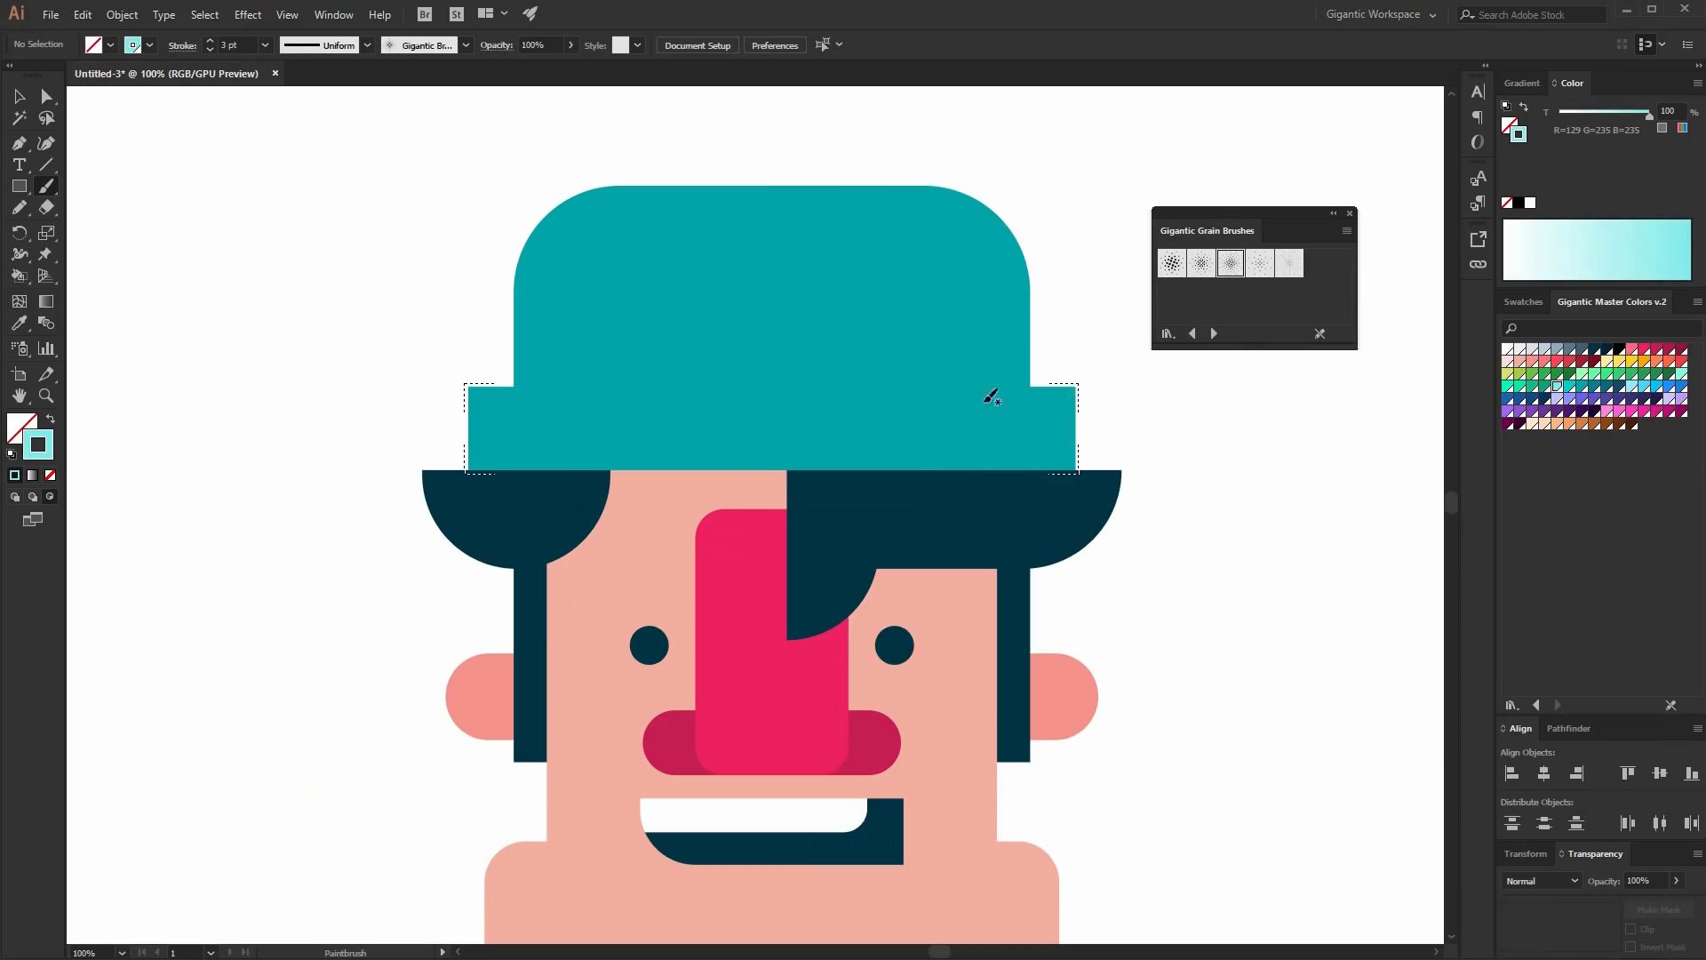
key(ctrl+shift+z)
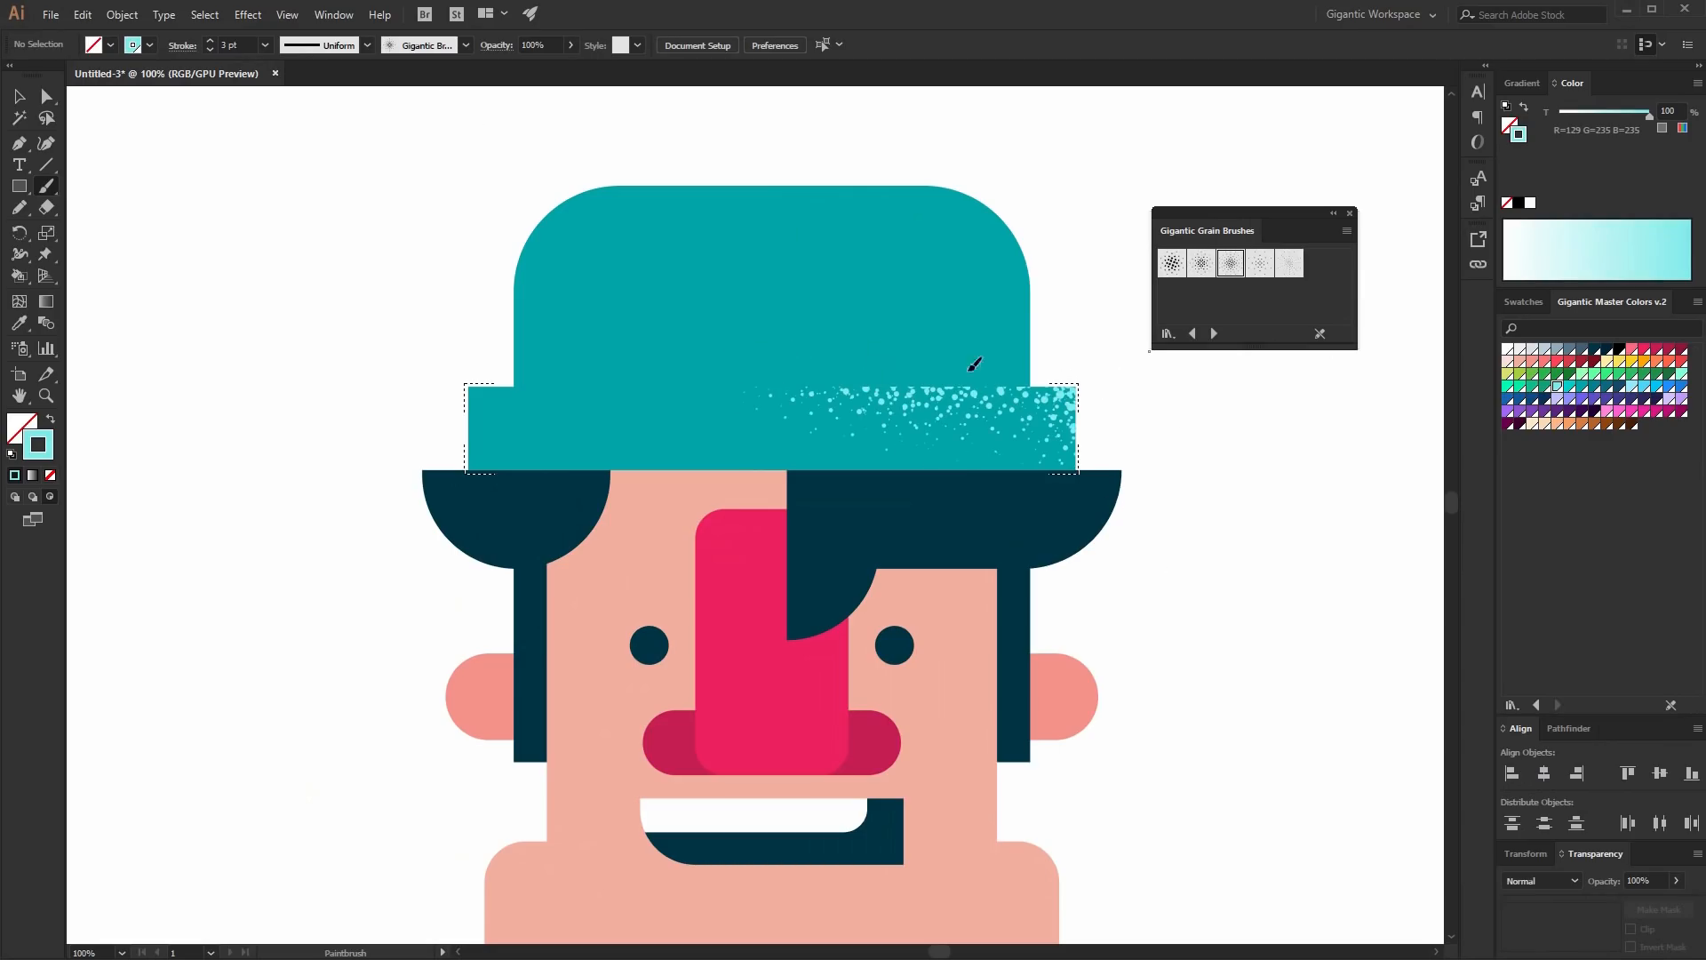
drag(969, 370, 1220, 392)
drag(1092, 387, 1100, 526)
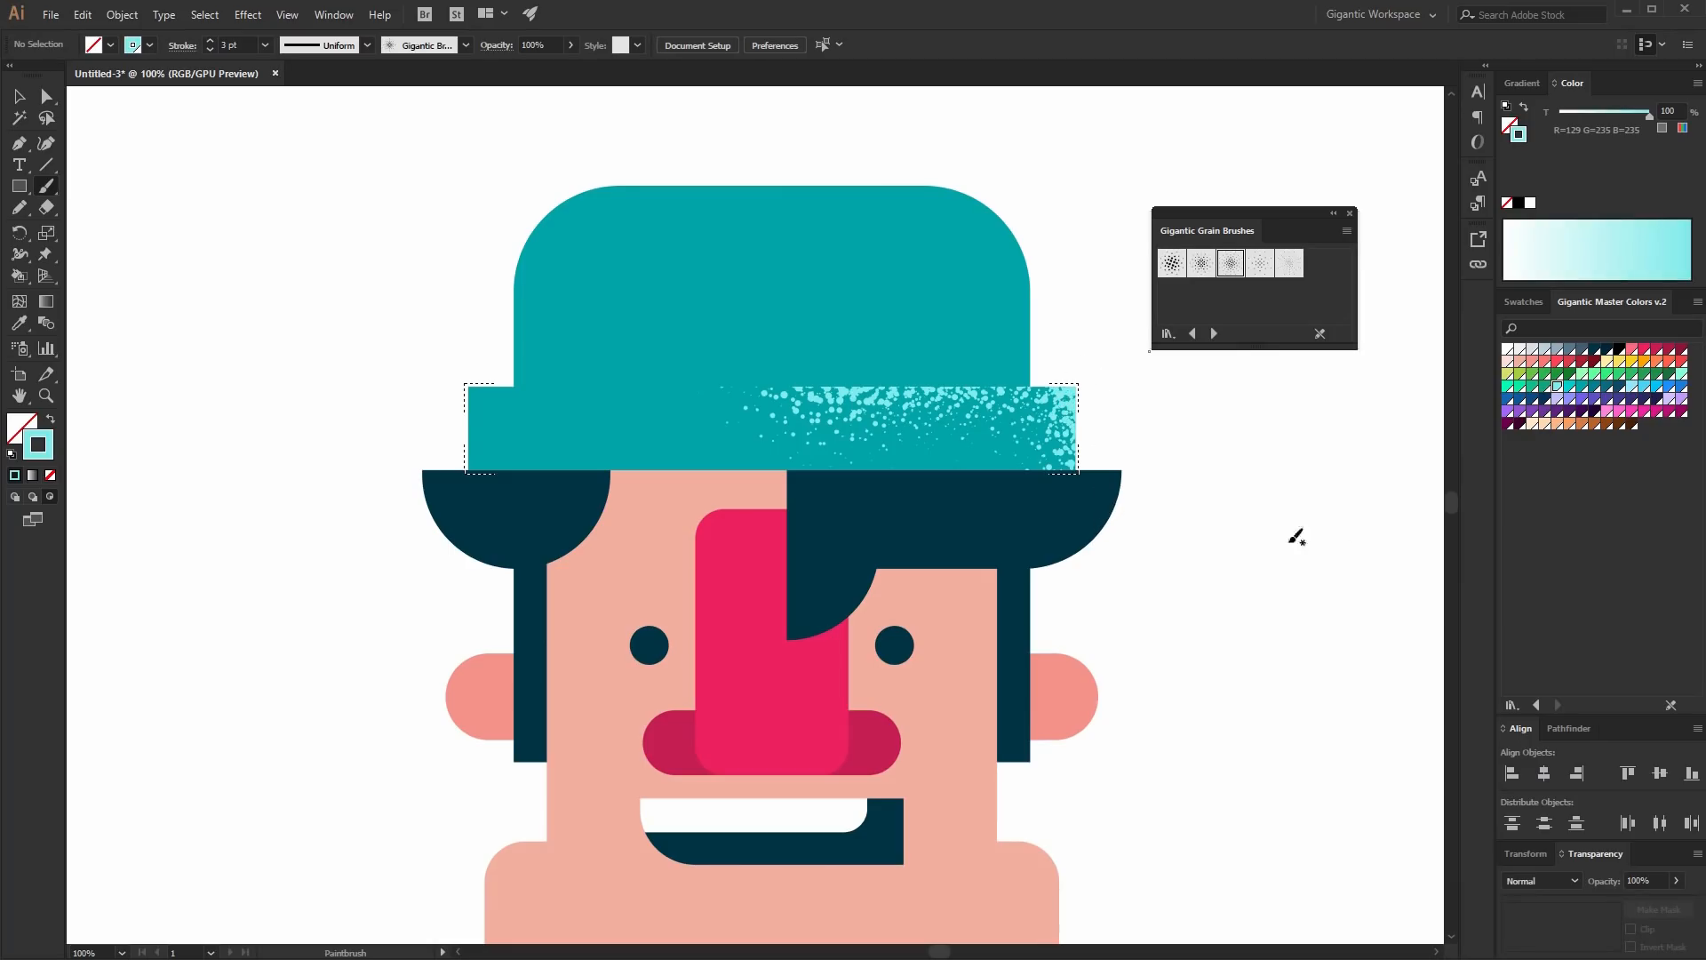
- Paint dark teal grain shading along the left and lower part of the hat brim, then return to Draw Normal mode
click(1606, 390)
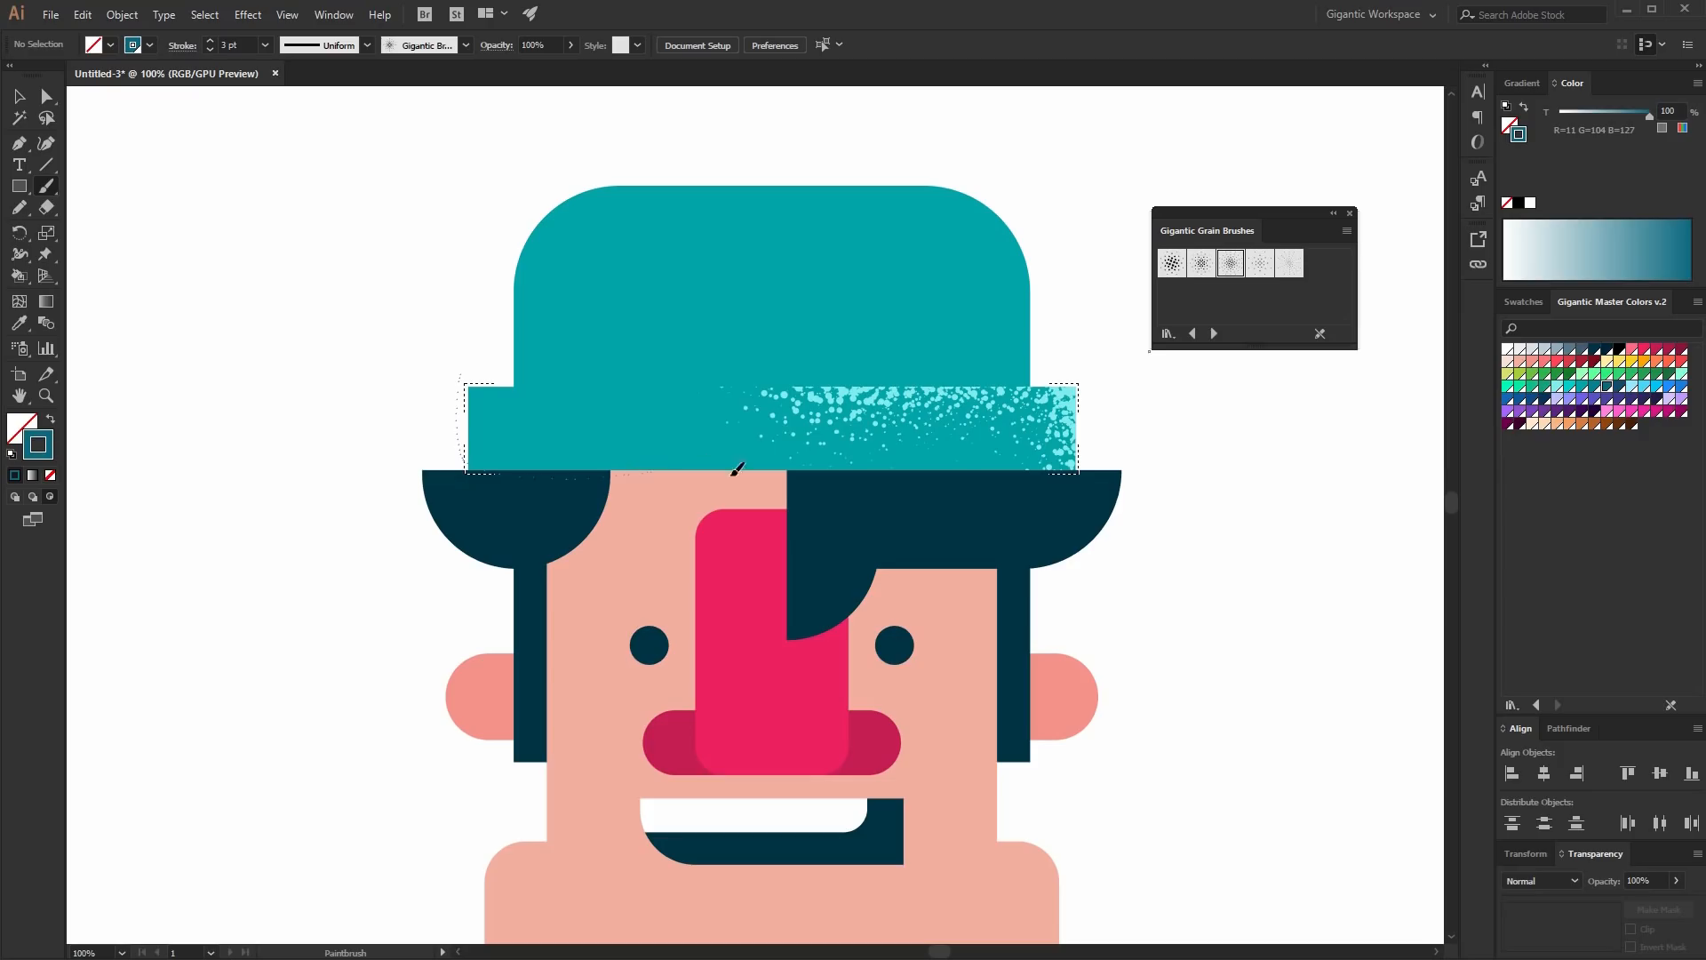
drag(737, 469, 747, 471)
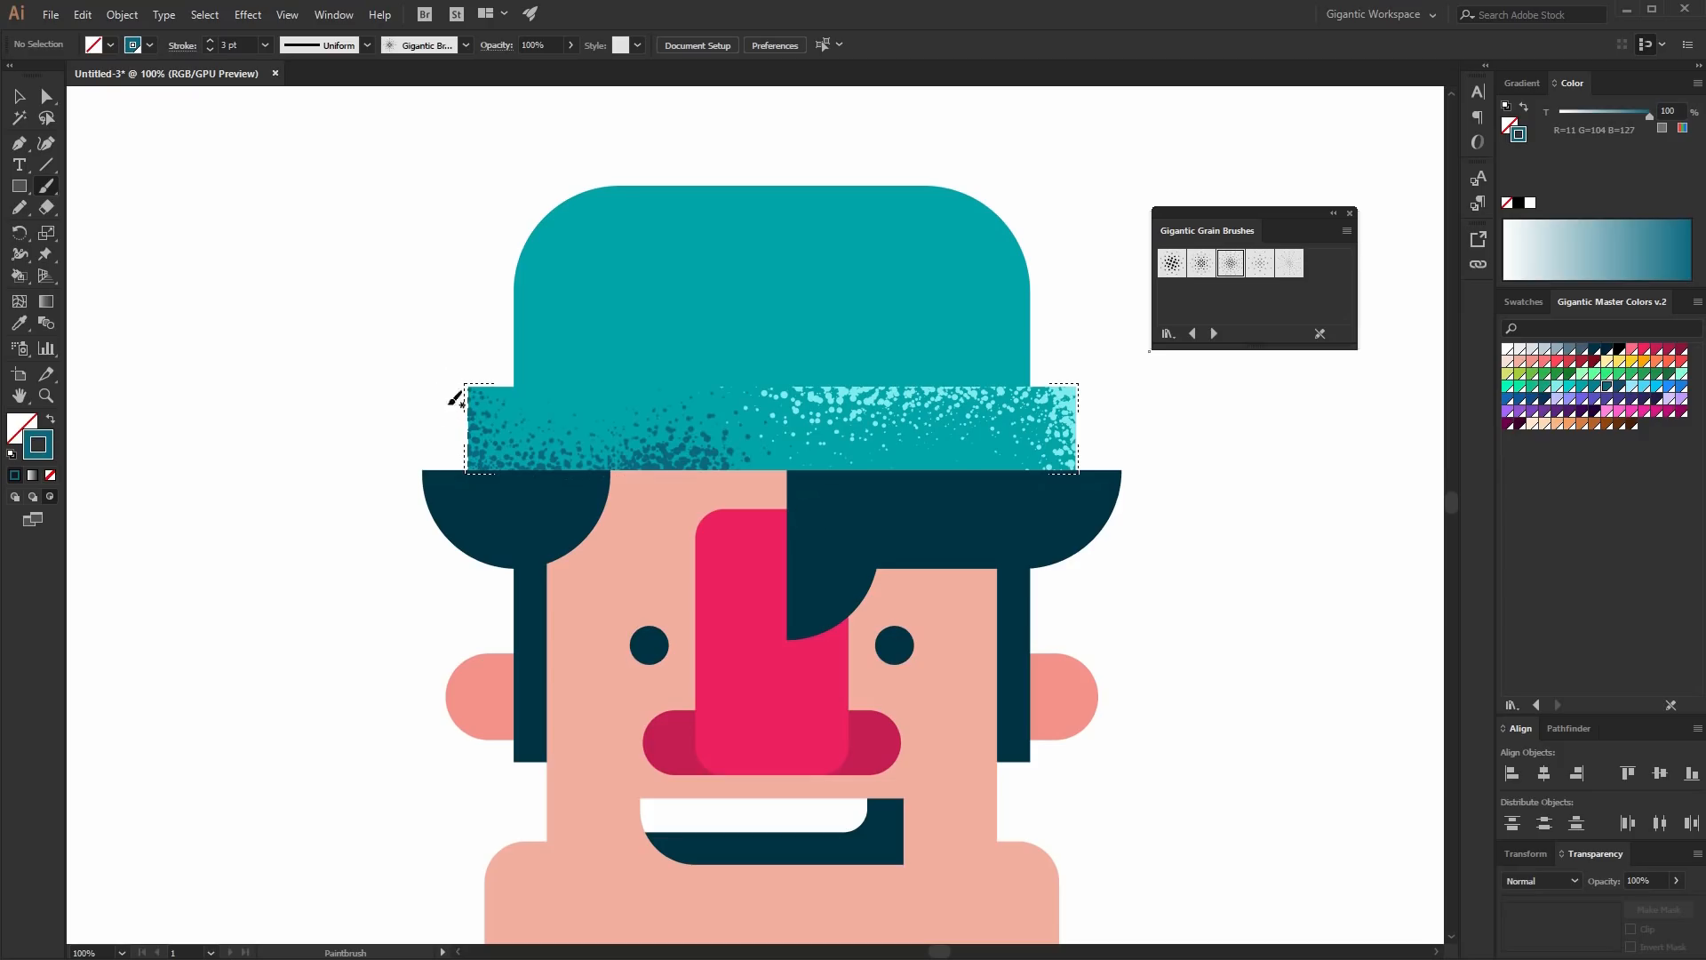
mouse_move(456, 399)
mouse_down()
mouse_move(461, 450)
mouse_move(622, 467)
mouse_up()
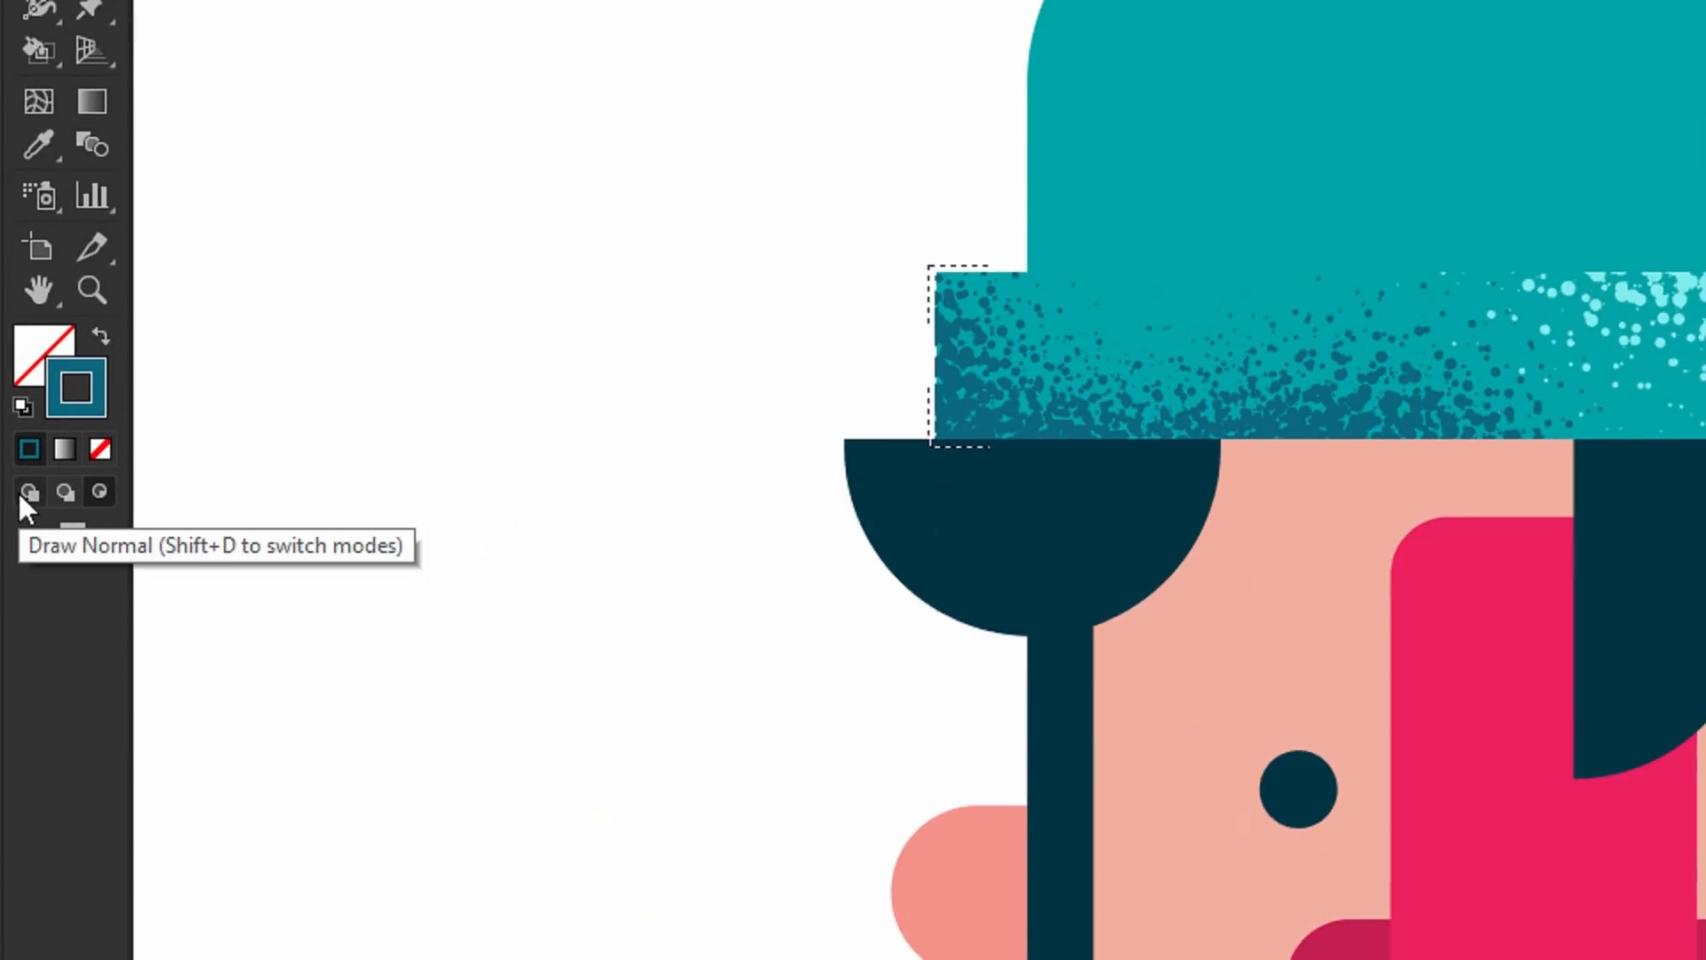
click(22, 493)
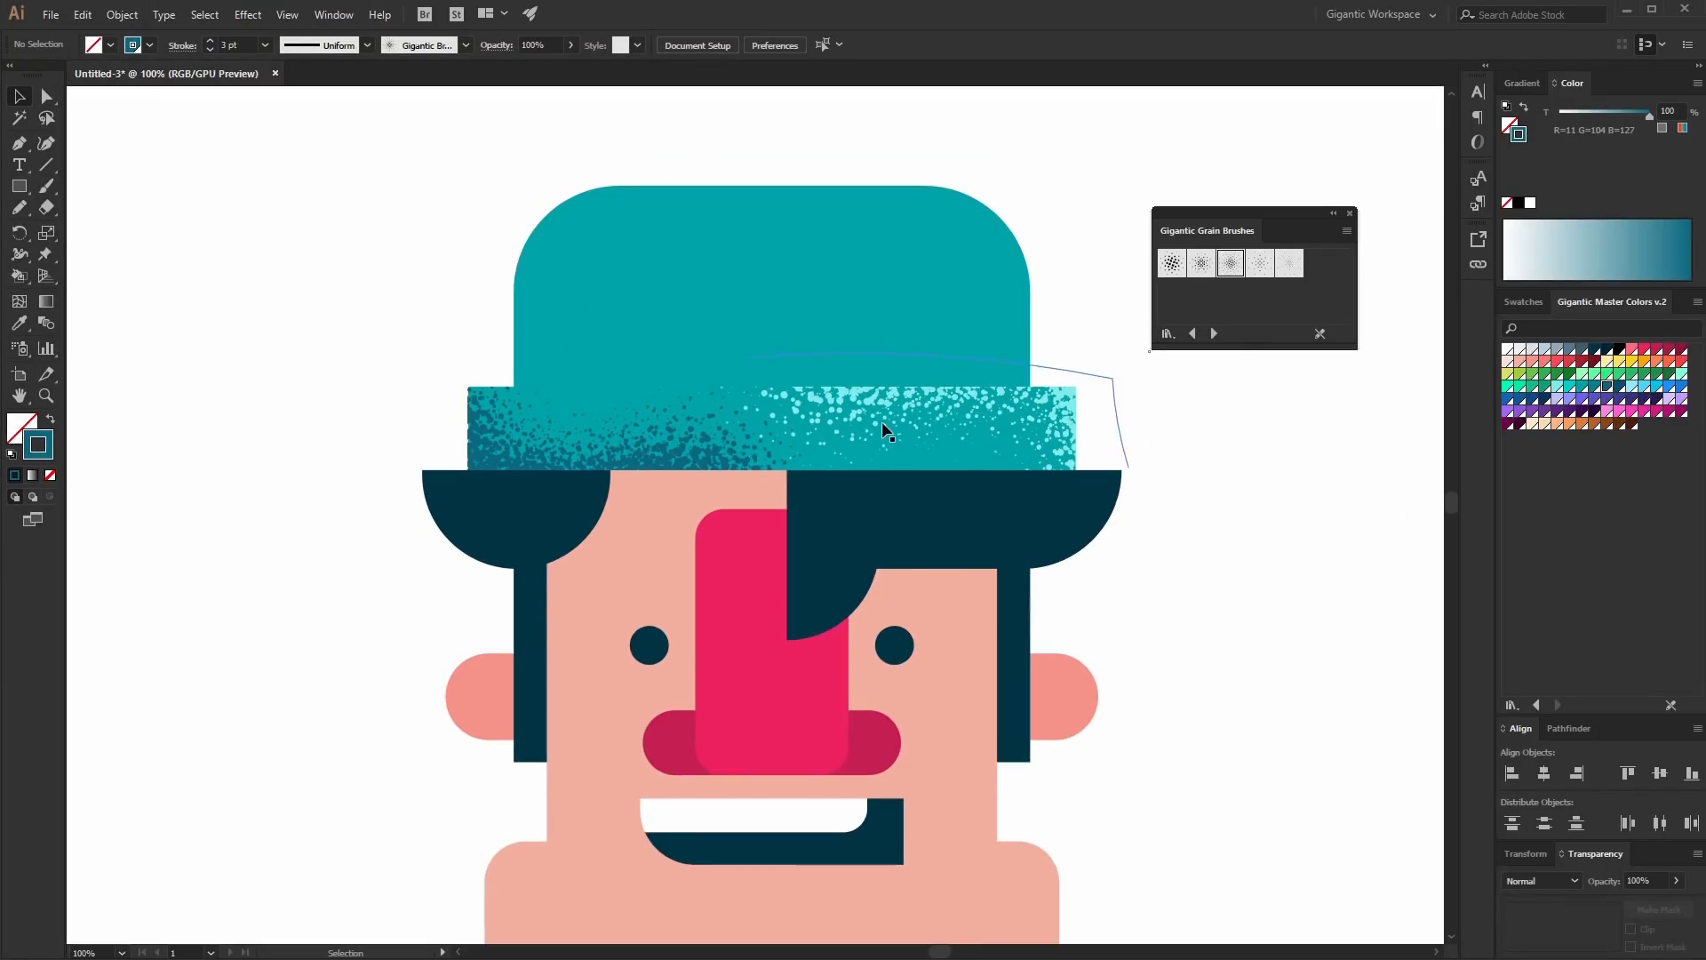
click(1705, 411)
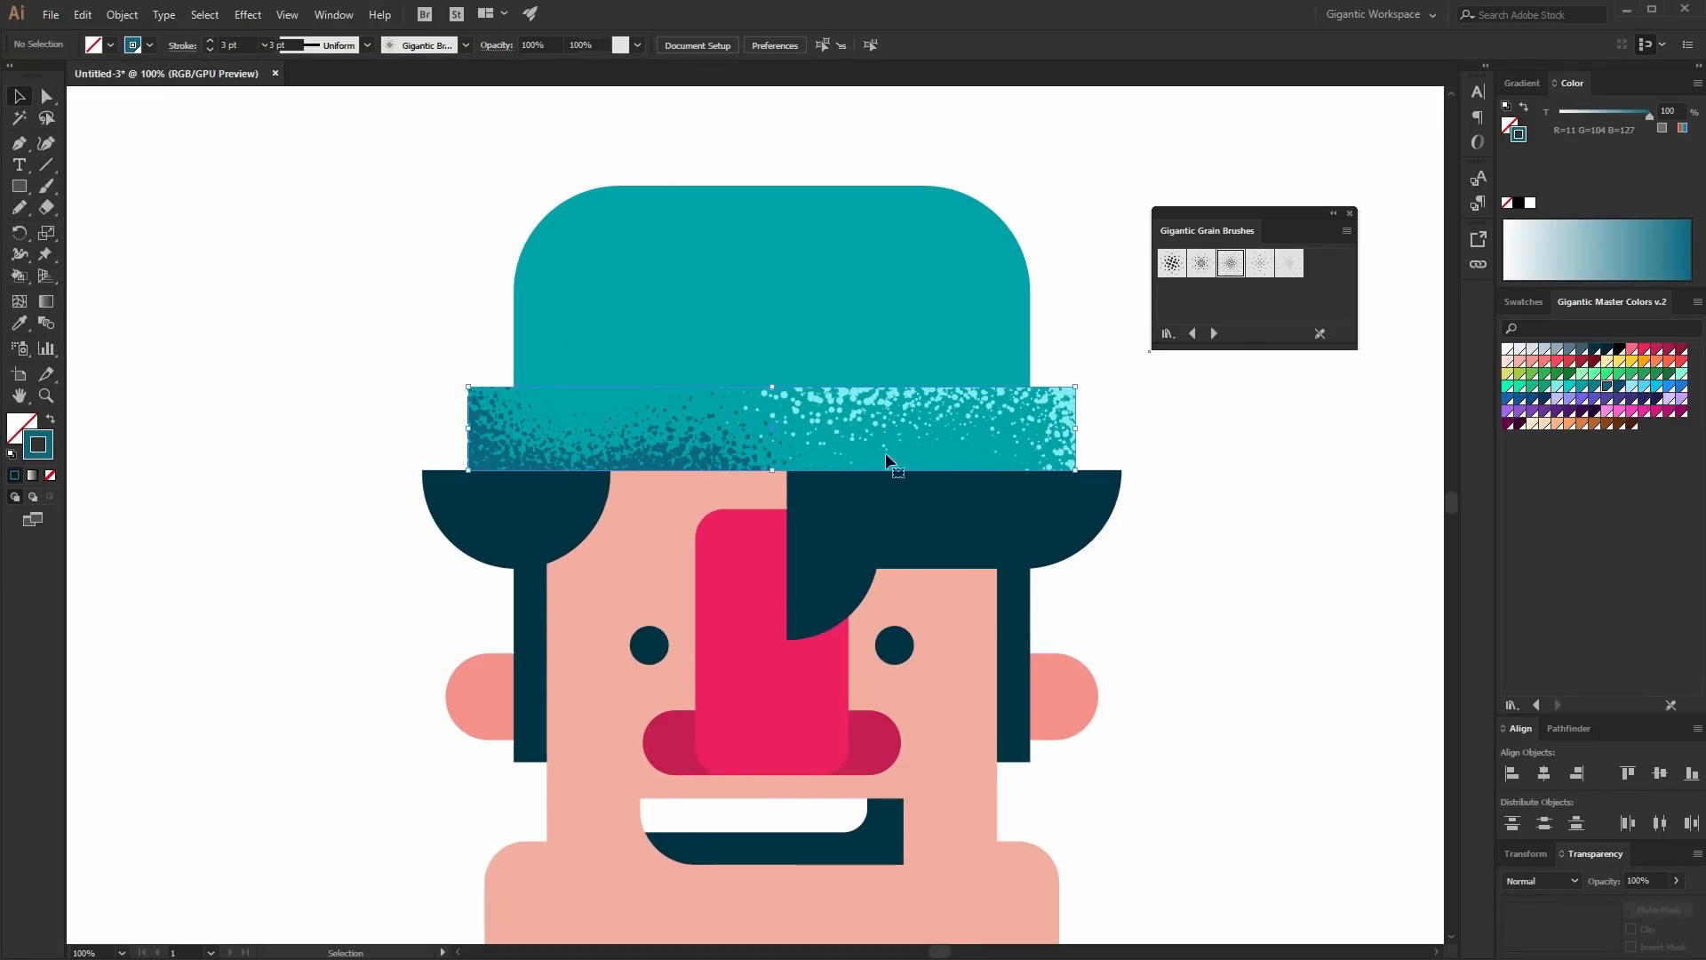
- Select the hat crown, switch to Draw Inside mode, and paint dark teal grain shading along its lower edge
click(898, 304)
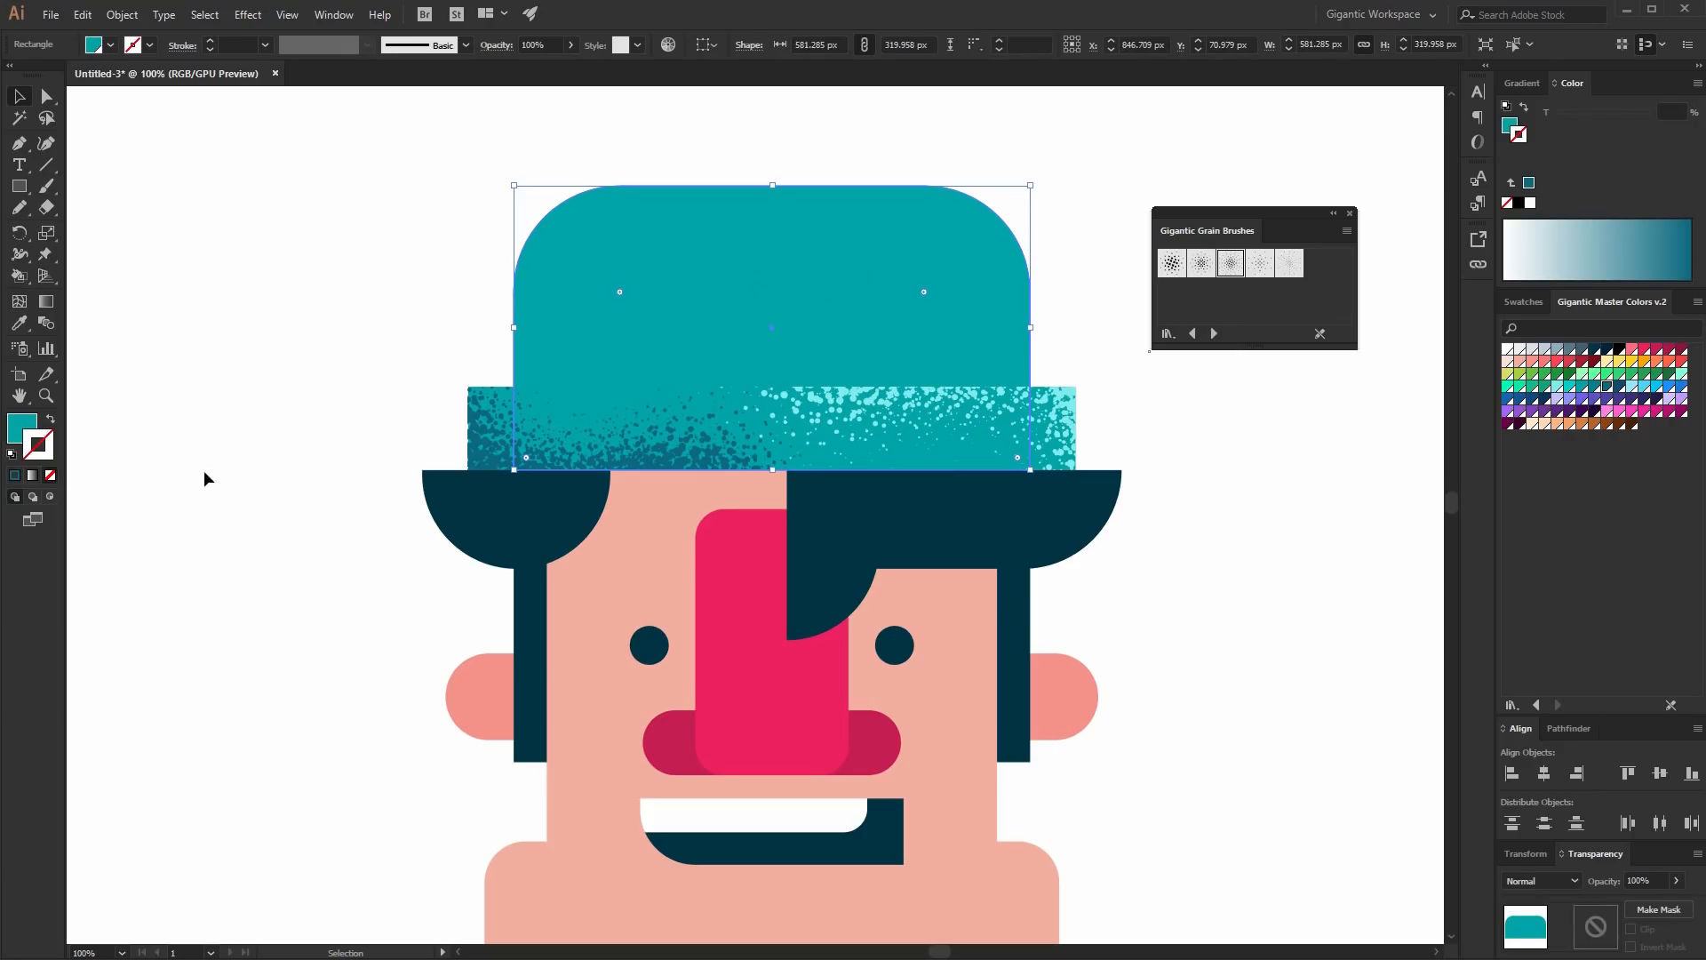
click(49, 498)
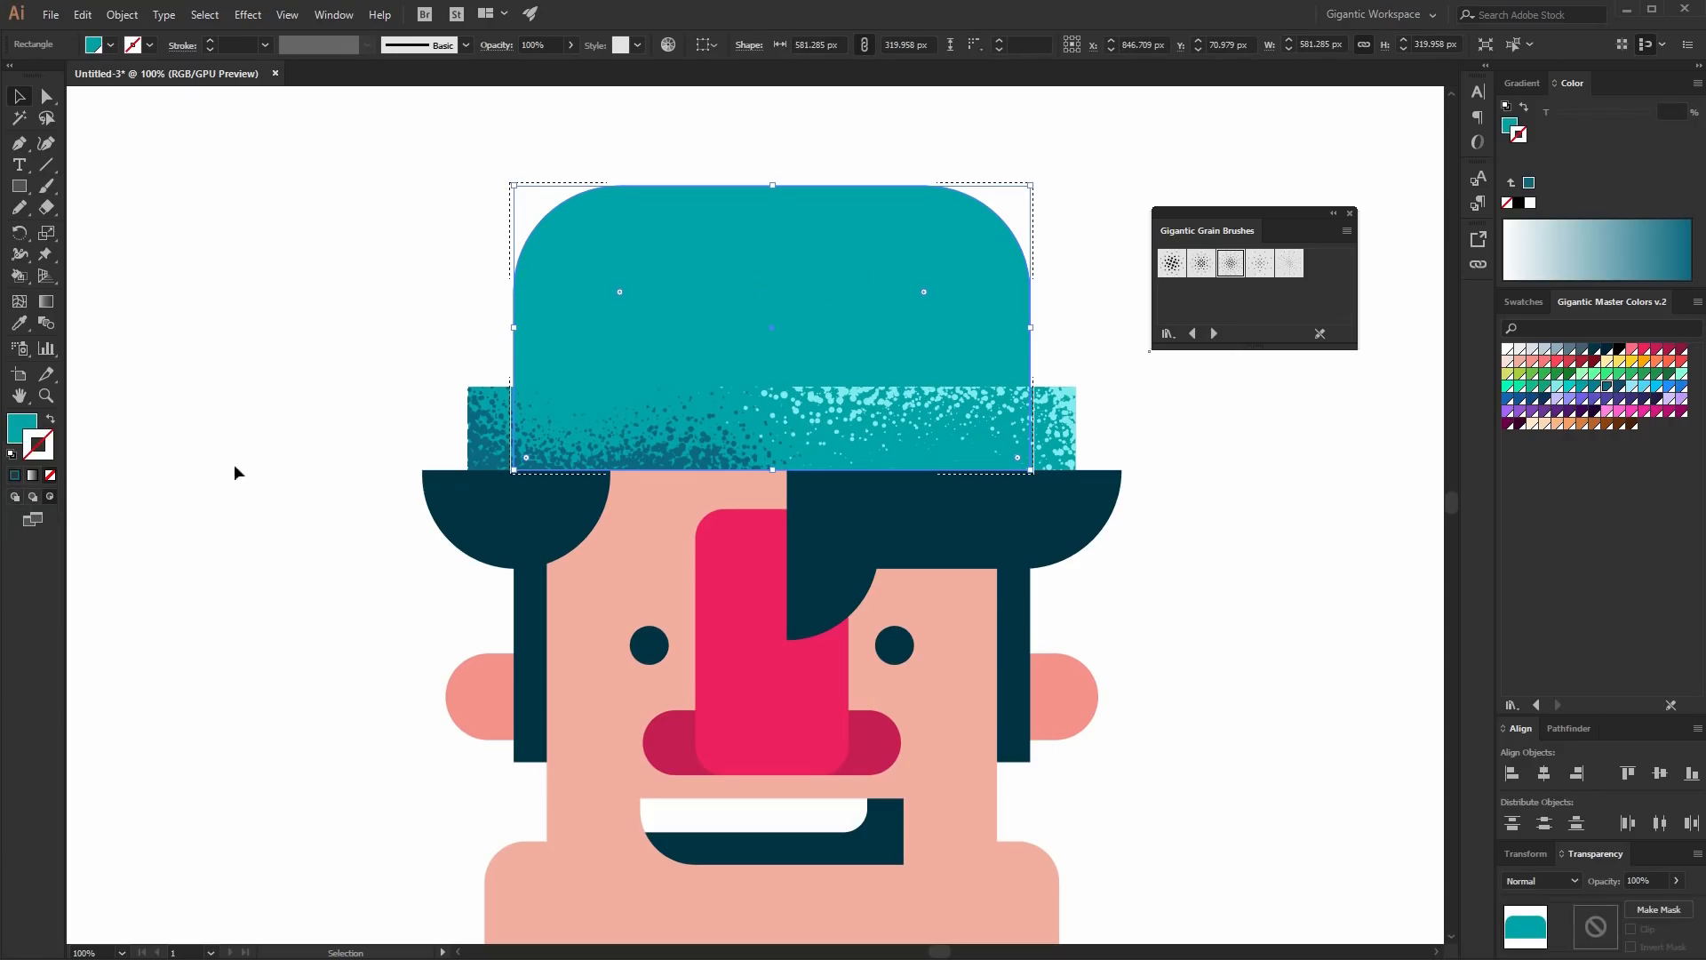
key(b)
key(ctrl+shift+a)
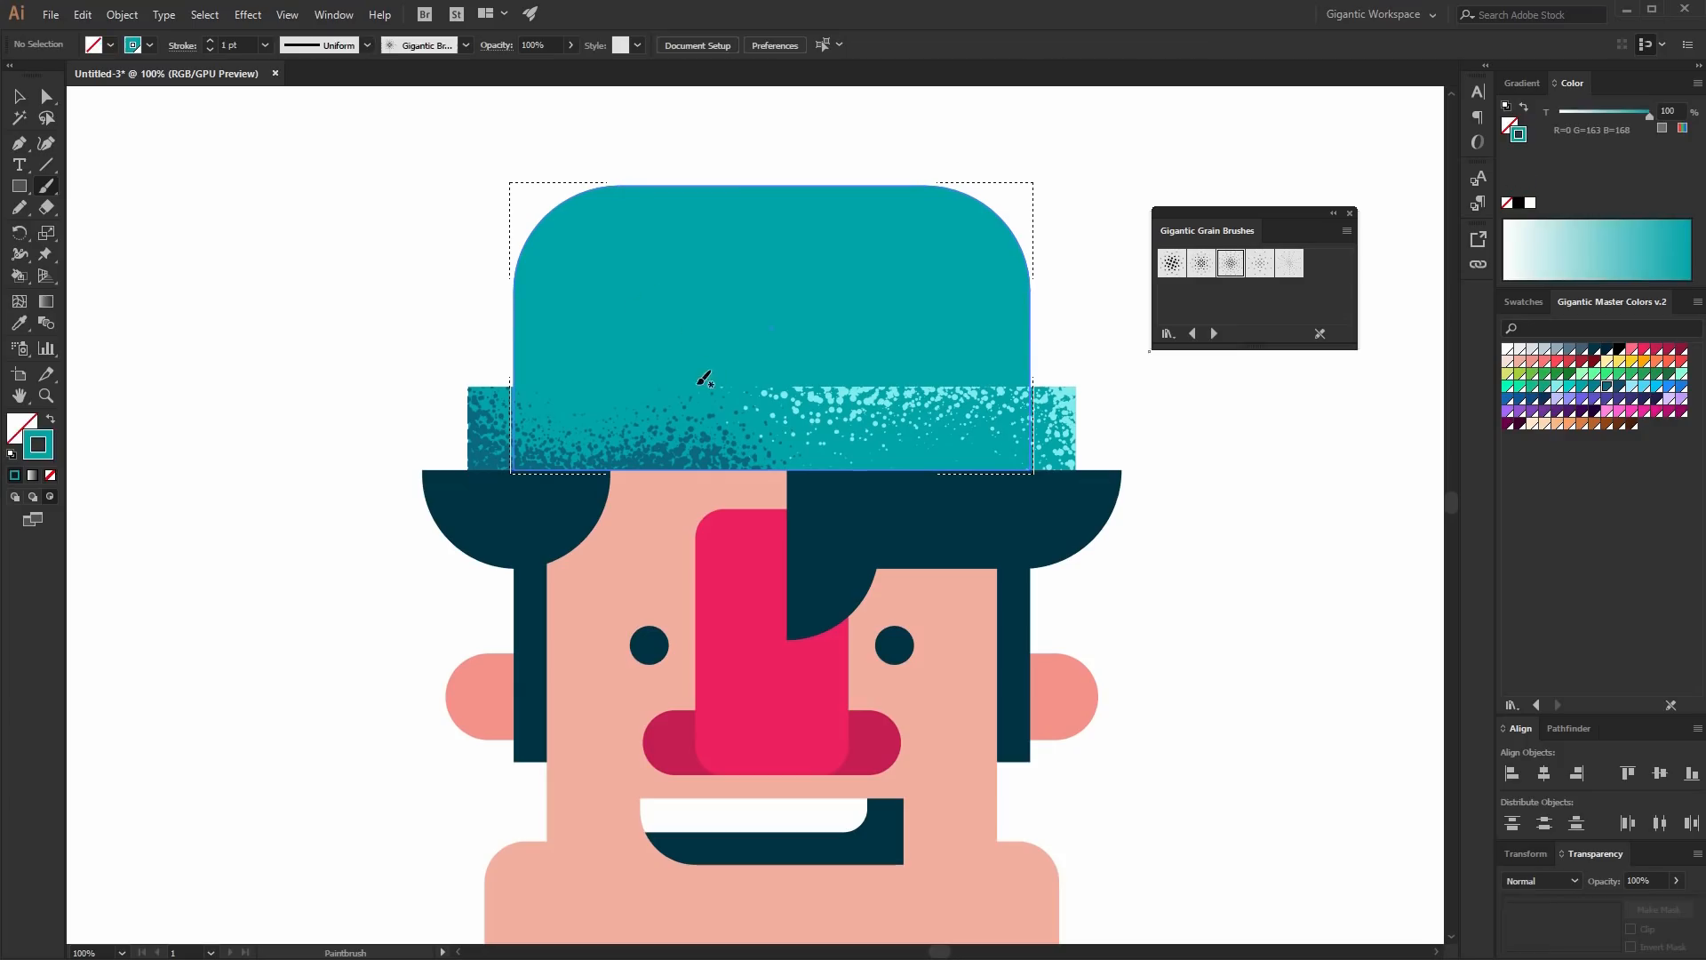
click(210, 41)
click(210, 41)
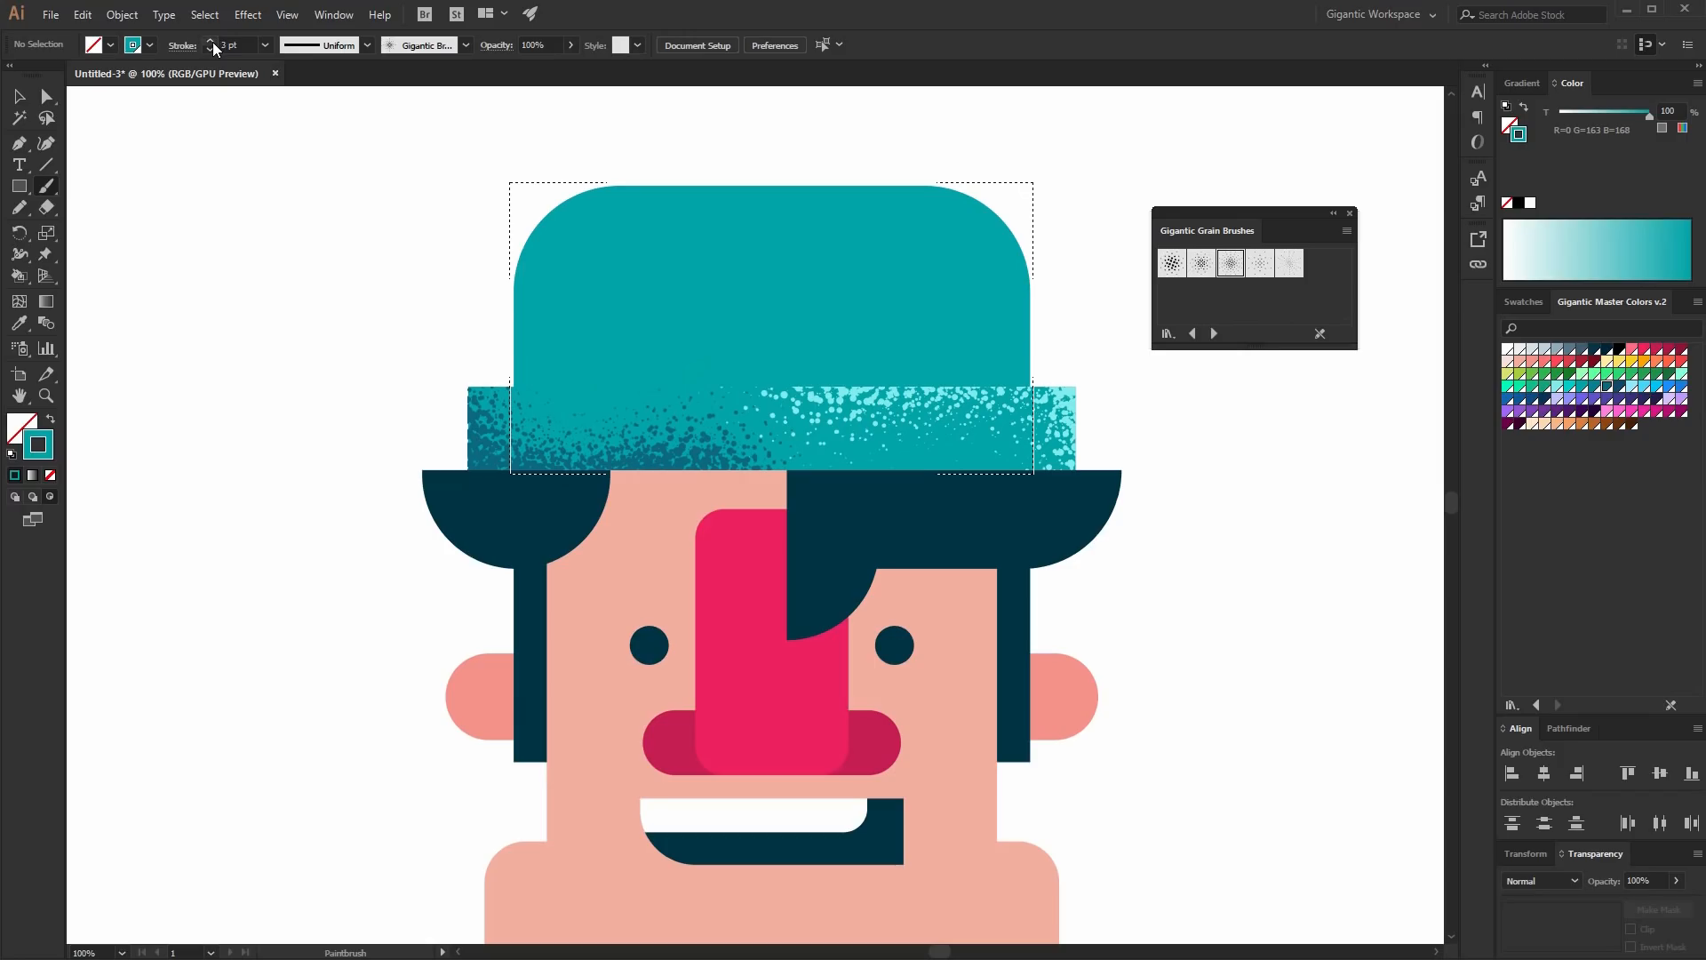
click(1610, 390)
drag(500, 241, 513, 420)
mouse_move(513, 419)
mouse_down()
mouse_move(673, 407)
mouse_move(913, 435)
mouse_up()
mouse_move(604, 405)
mouse_down()
mouse_move(956, 407)
mouse_move(977, 451)
mouse_up()
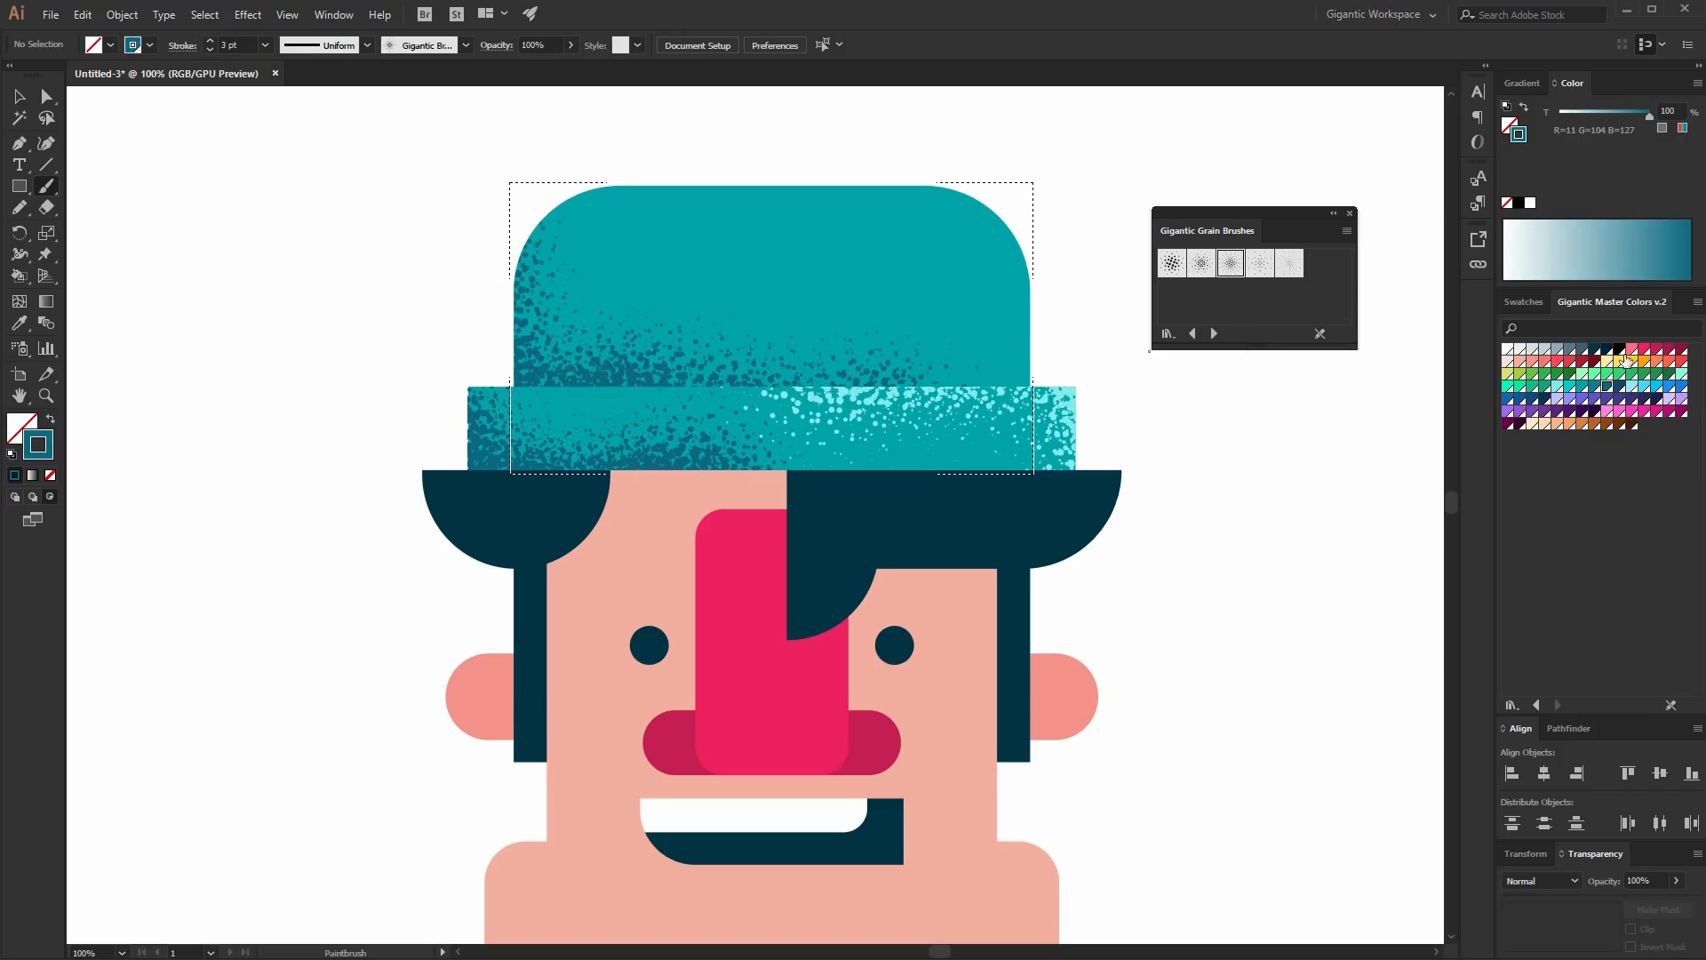
- Paint light cyan grain highlights along the top and right side of the hat crown
click(1557, 387)
drag(702, 165, 740, 166)
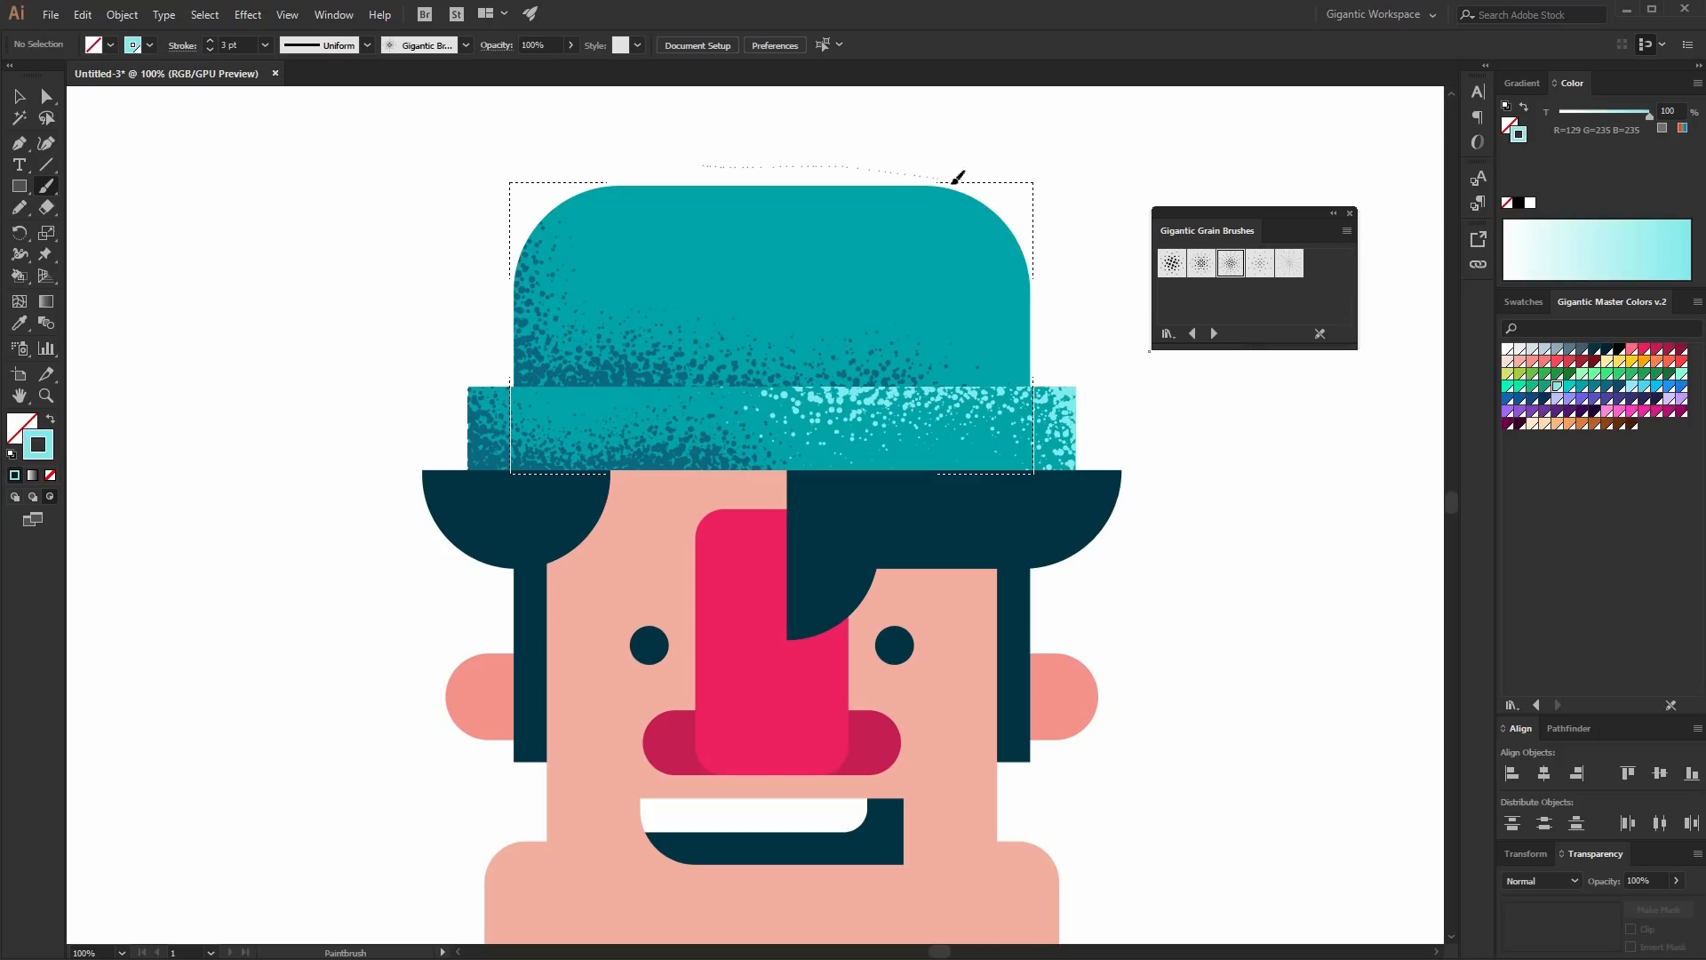
drag(1060, 295, 1063, 302)
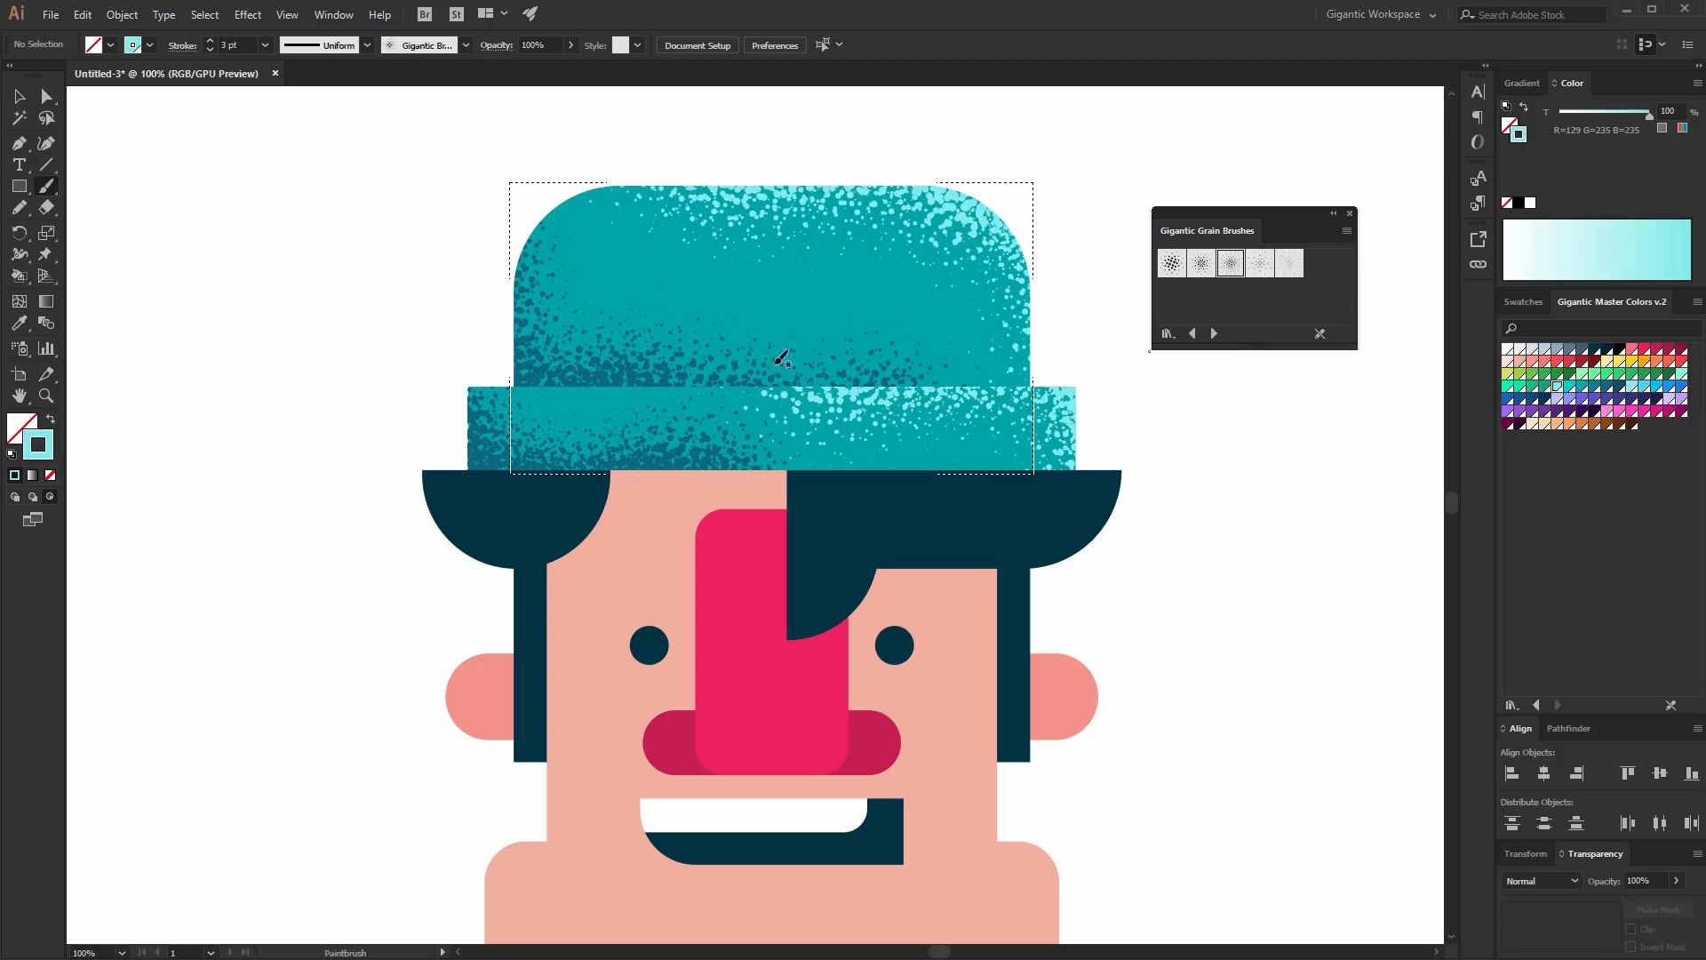
- Add darker blue grain shading to the crown's left side and return to Draw Normal mode
click(1620, 388)
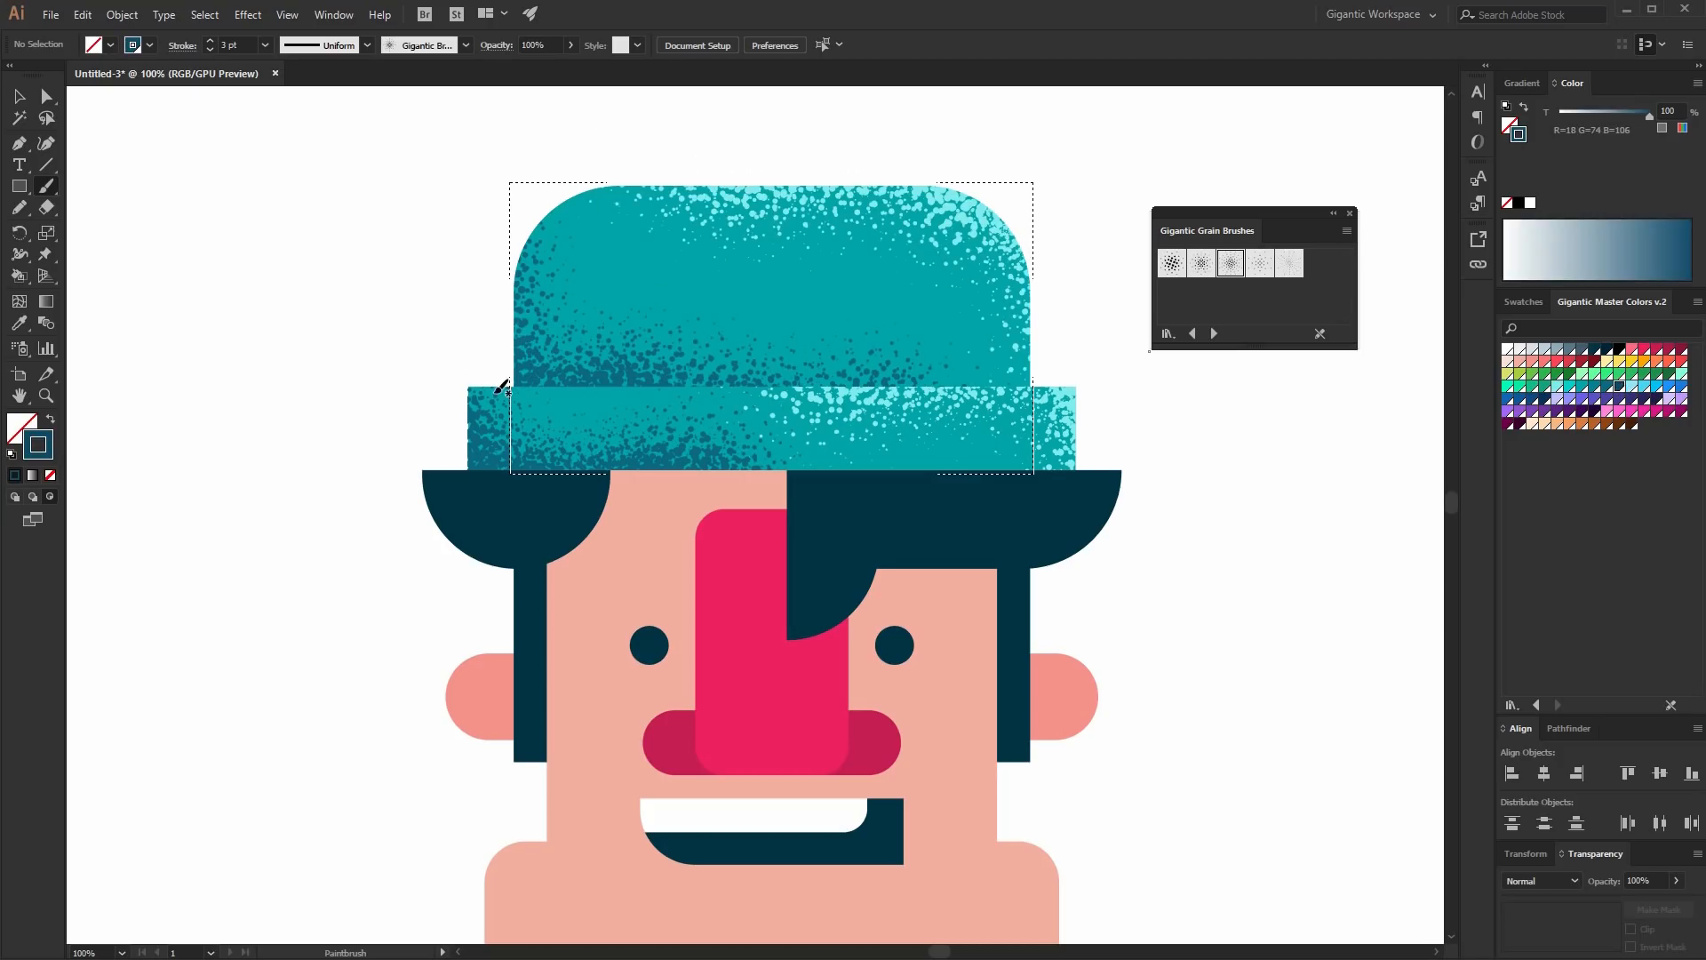
drag(699, 421, 698, 421)
drag(511, 349, 509, 351)
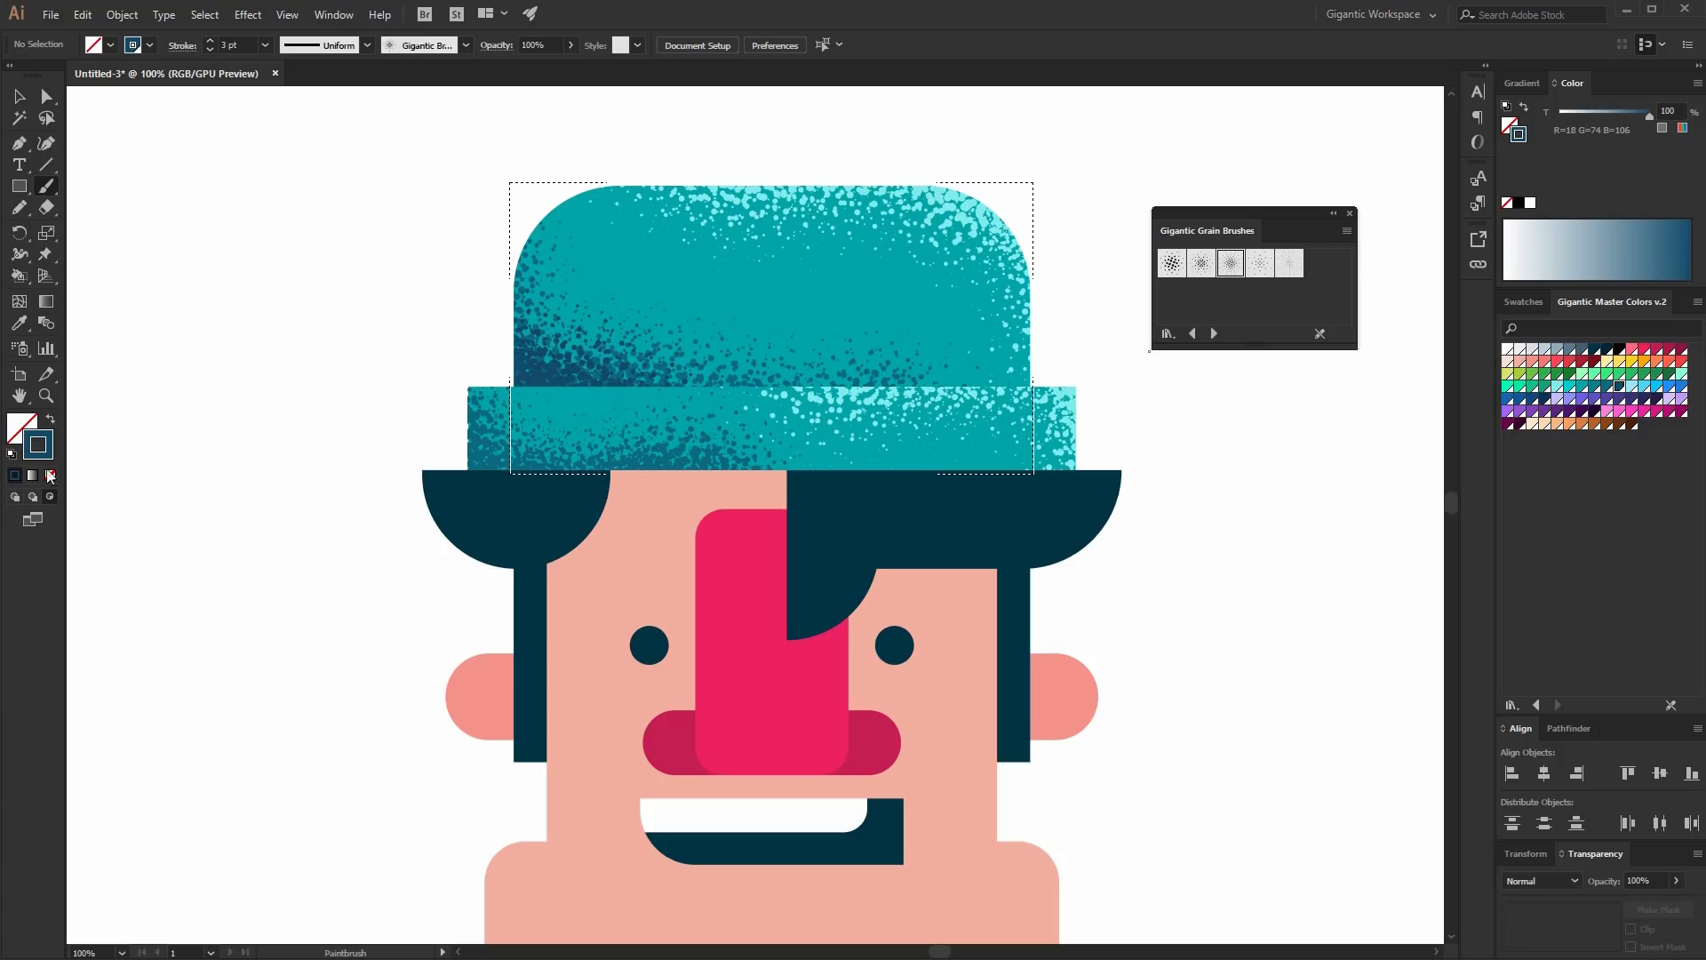
click(15, 495)
key(v)
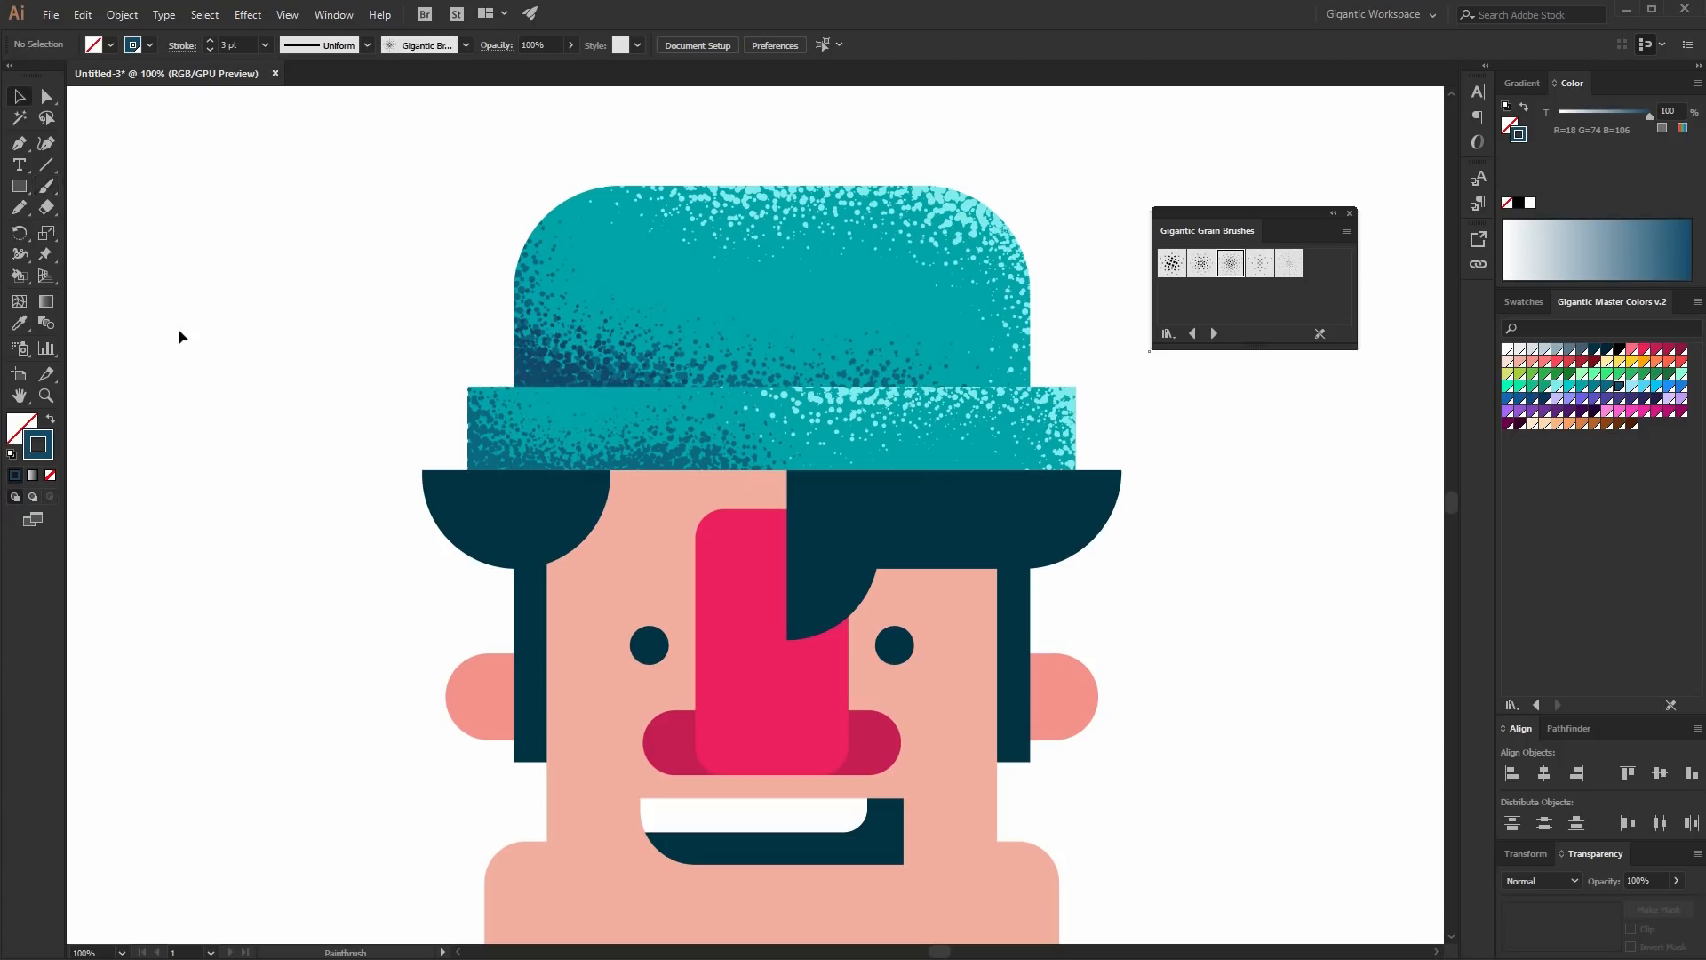
- Select the face-and-torso shape, switch to Draw Inside mode, and choose the fourth grain brush in salmon
key(ctrl+minus)
key(ctrl+minus)
key(ctrl+minus)
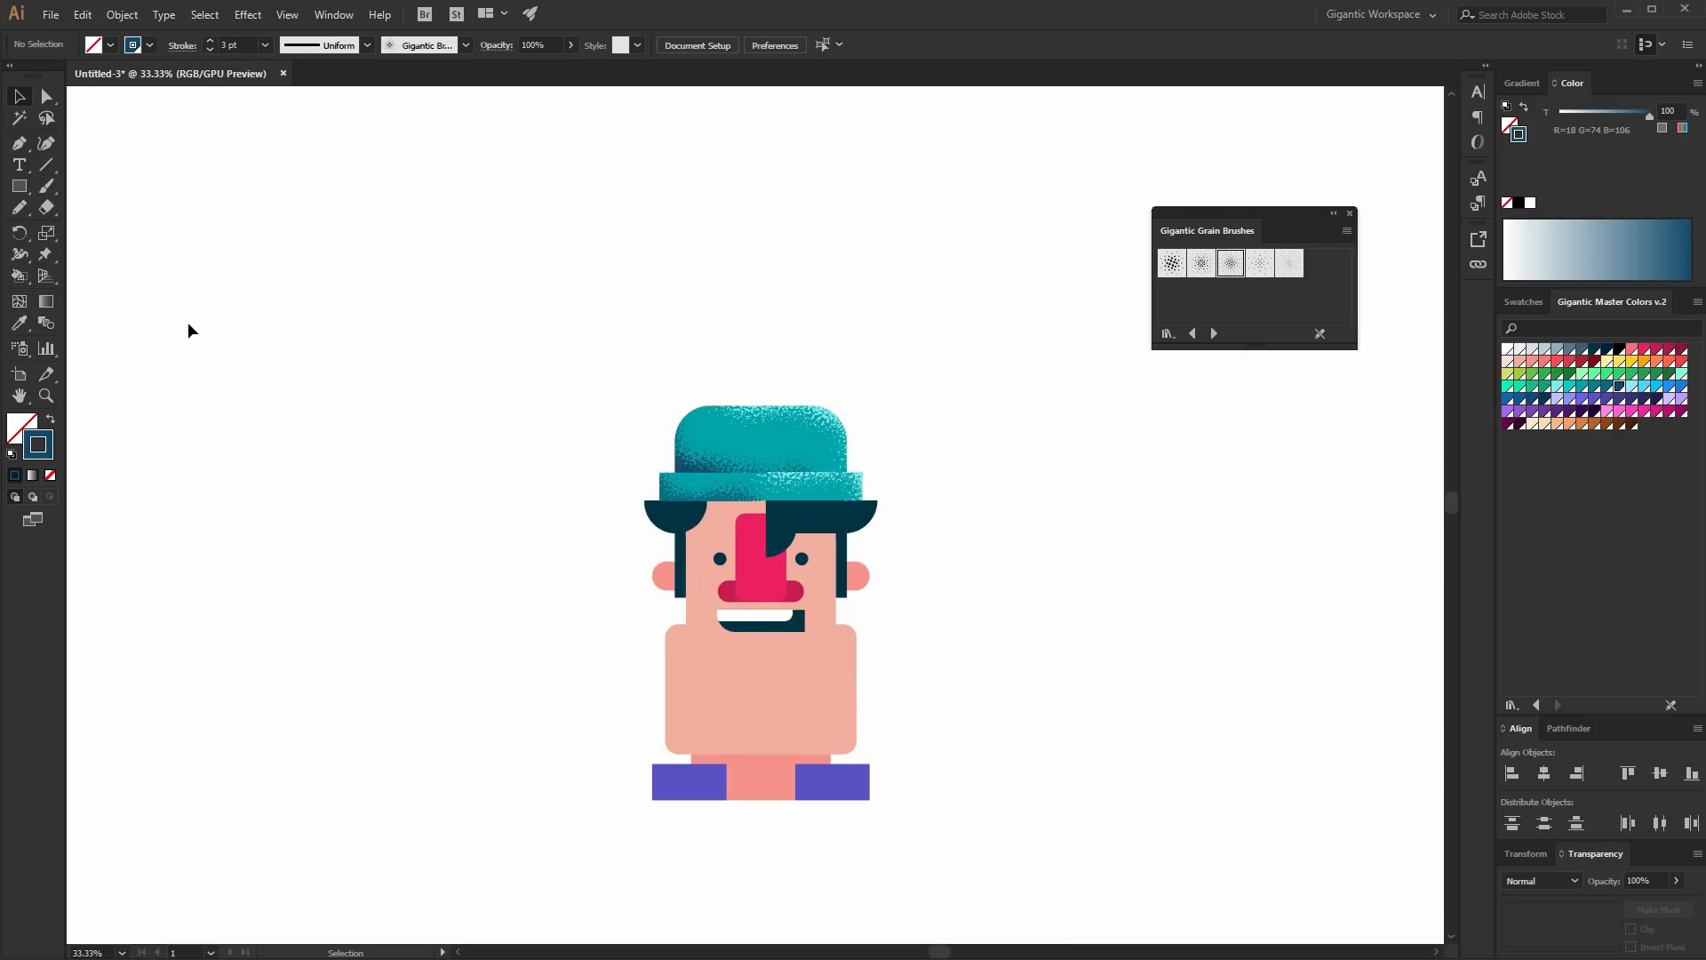
scroll(1214, 437, down, 2)
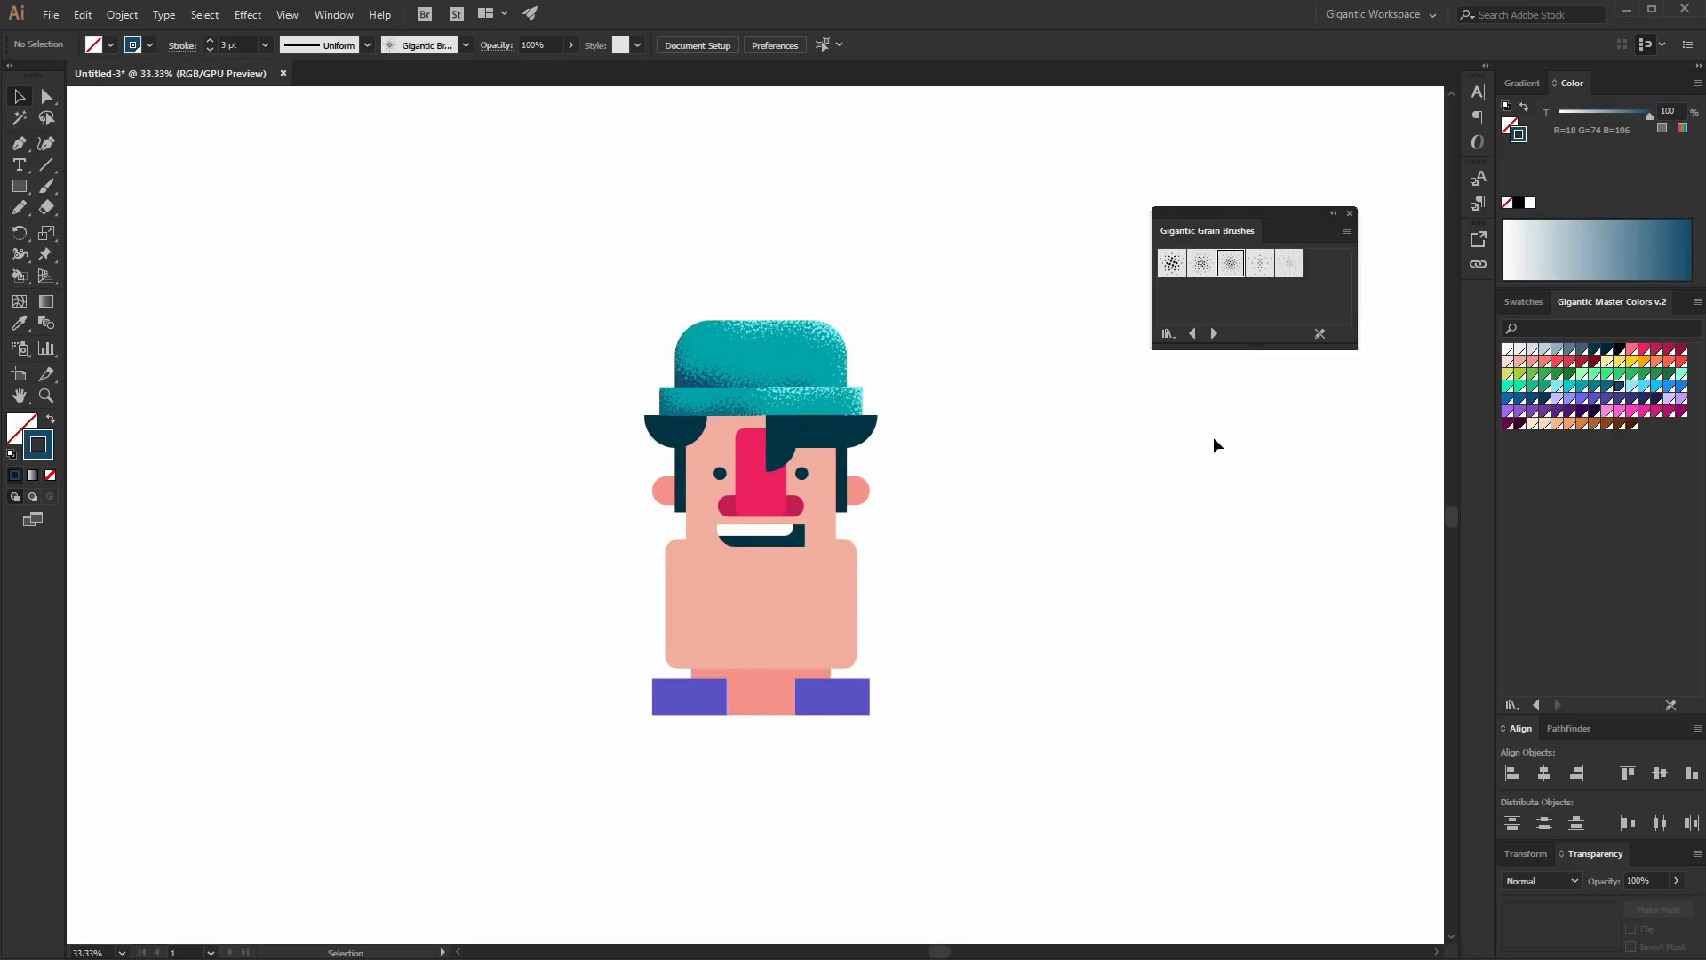
key(ctrl+plus)
key(ctrl+plus)
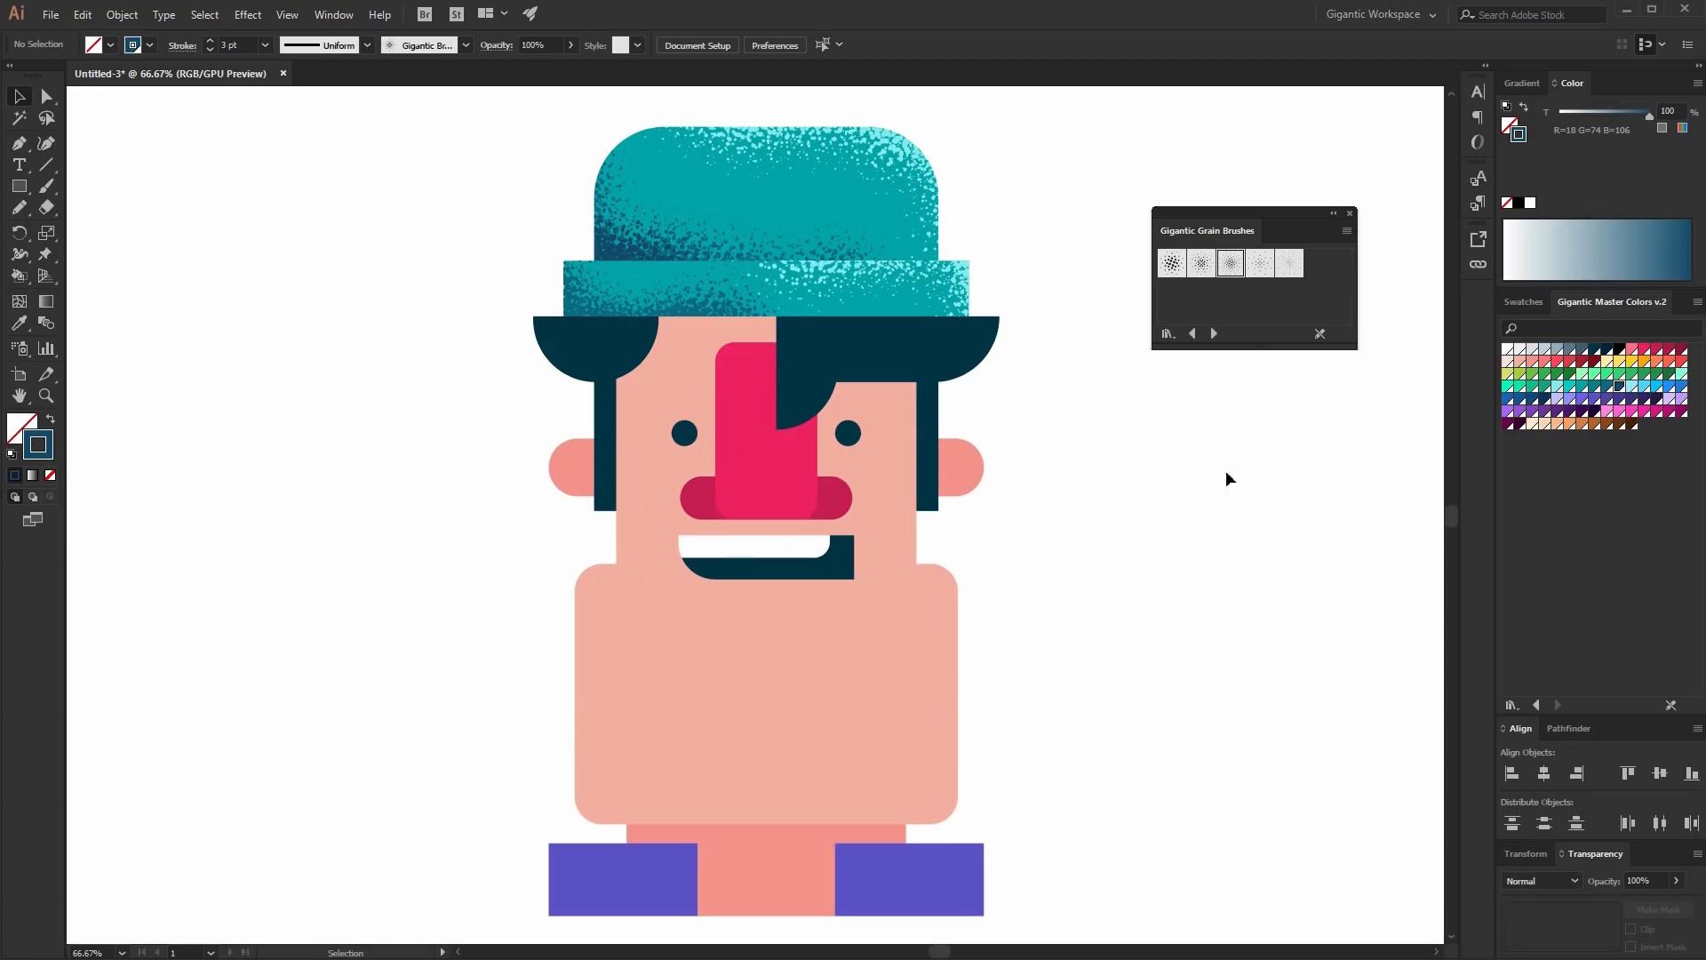
click(688, 626)
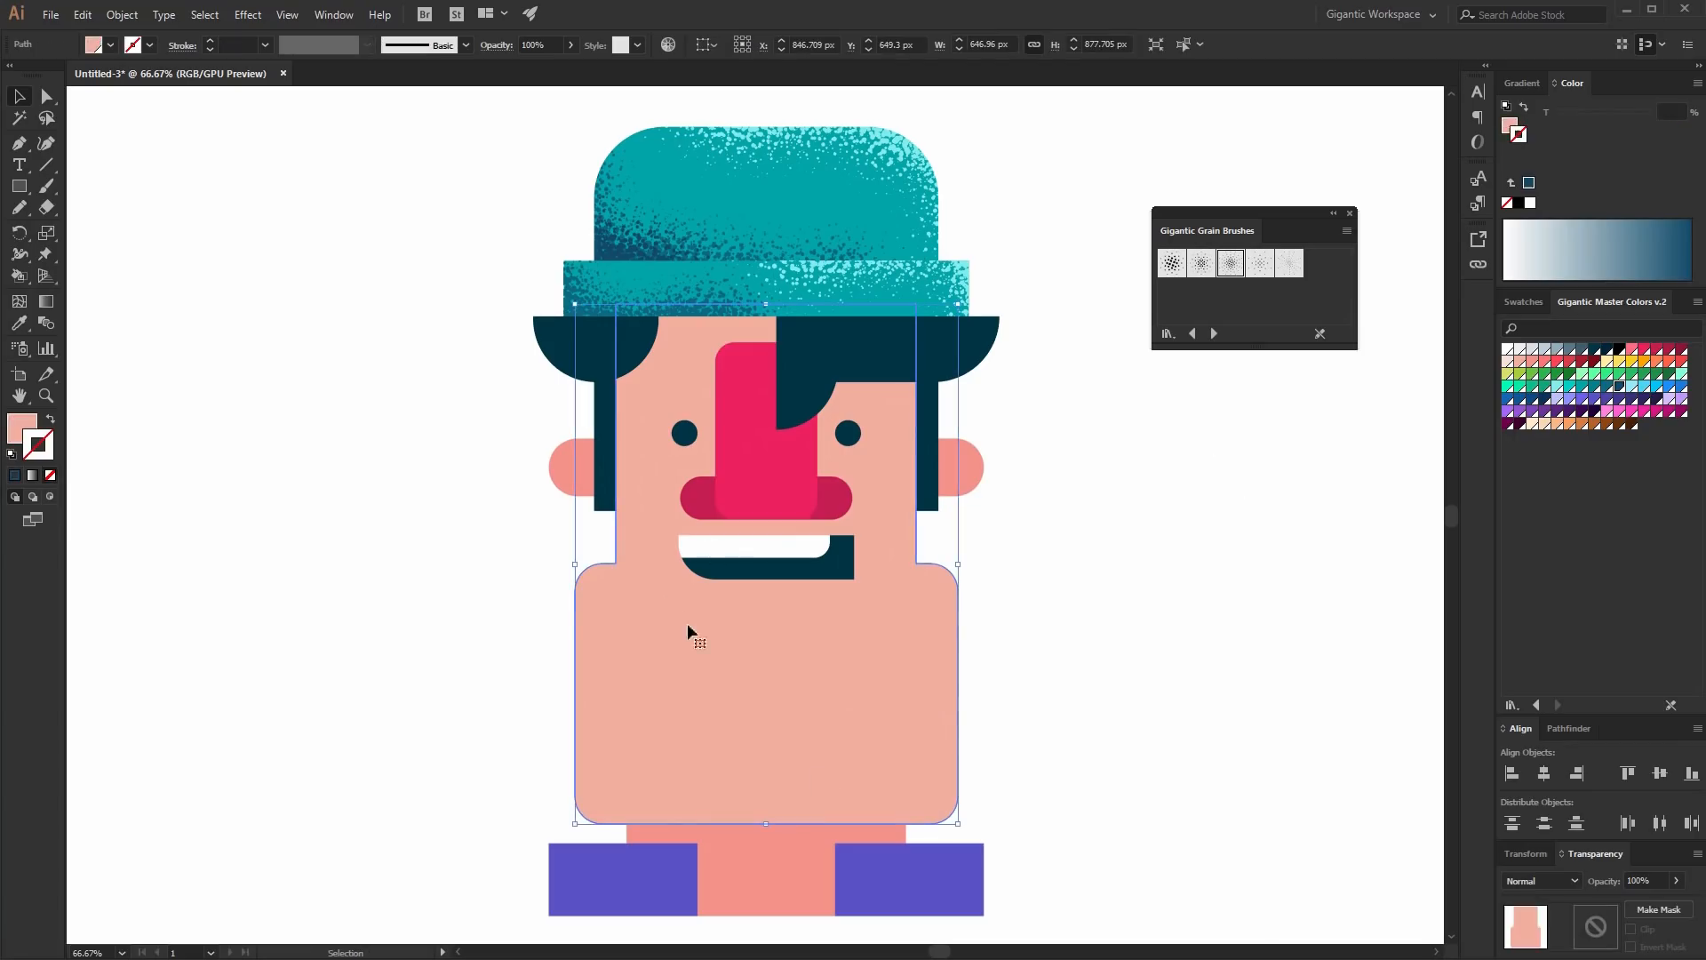
click(52, 497)
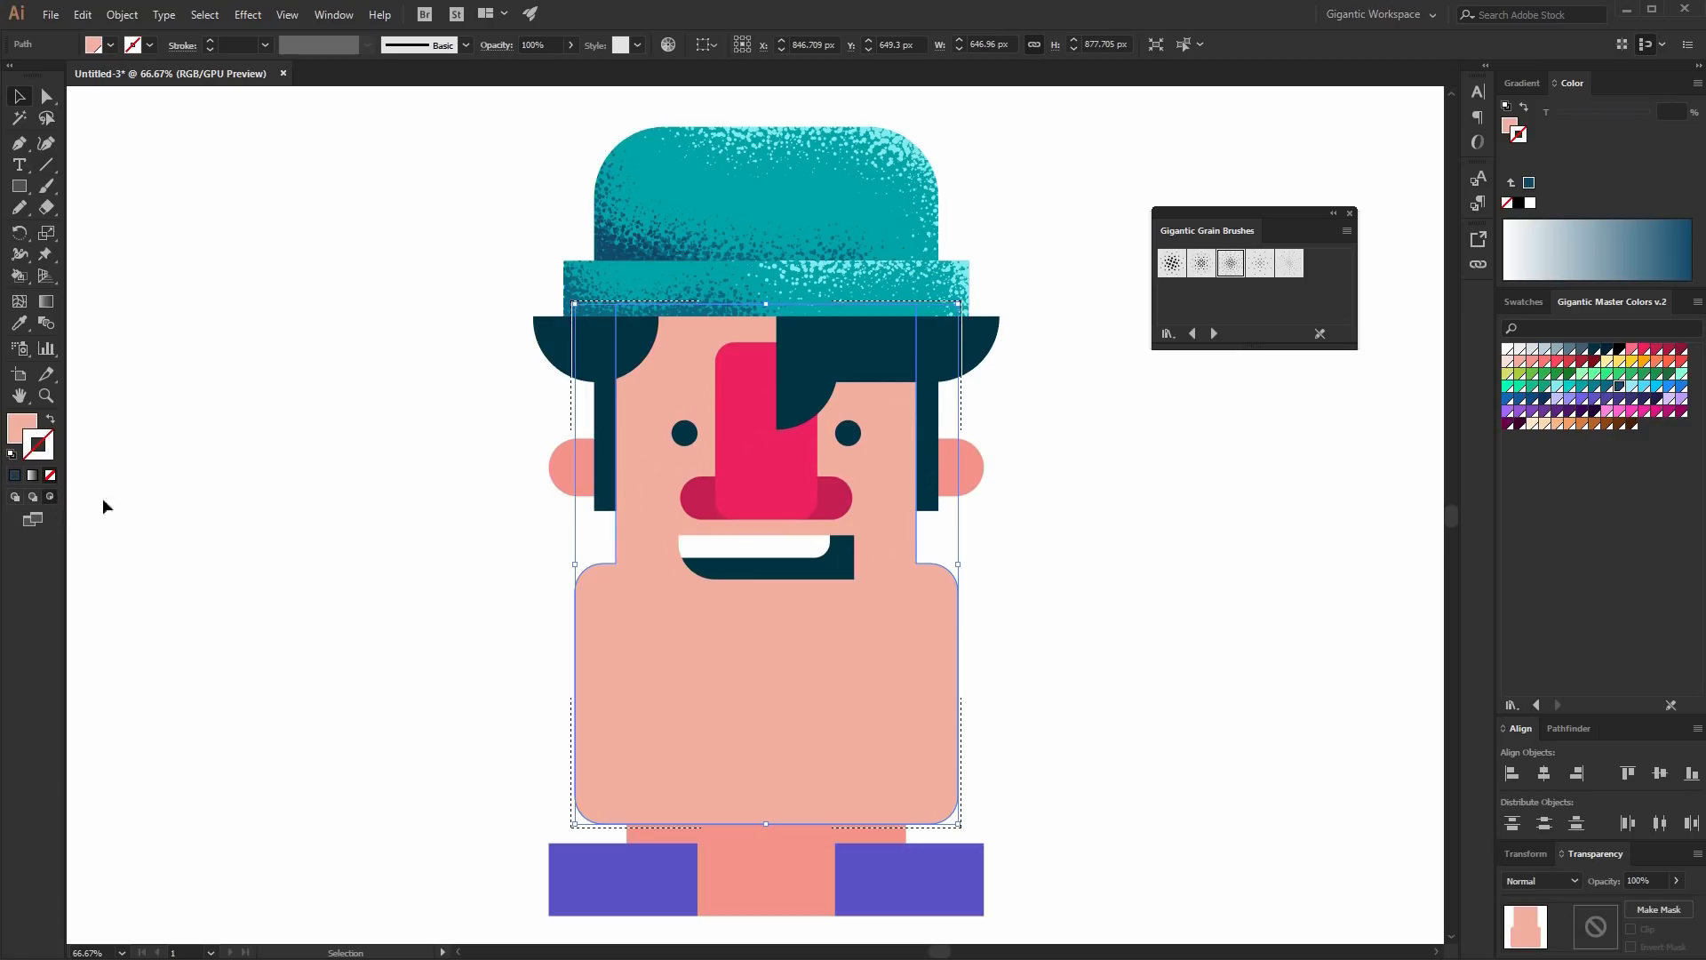
click(1262, 265)
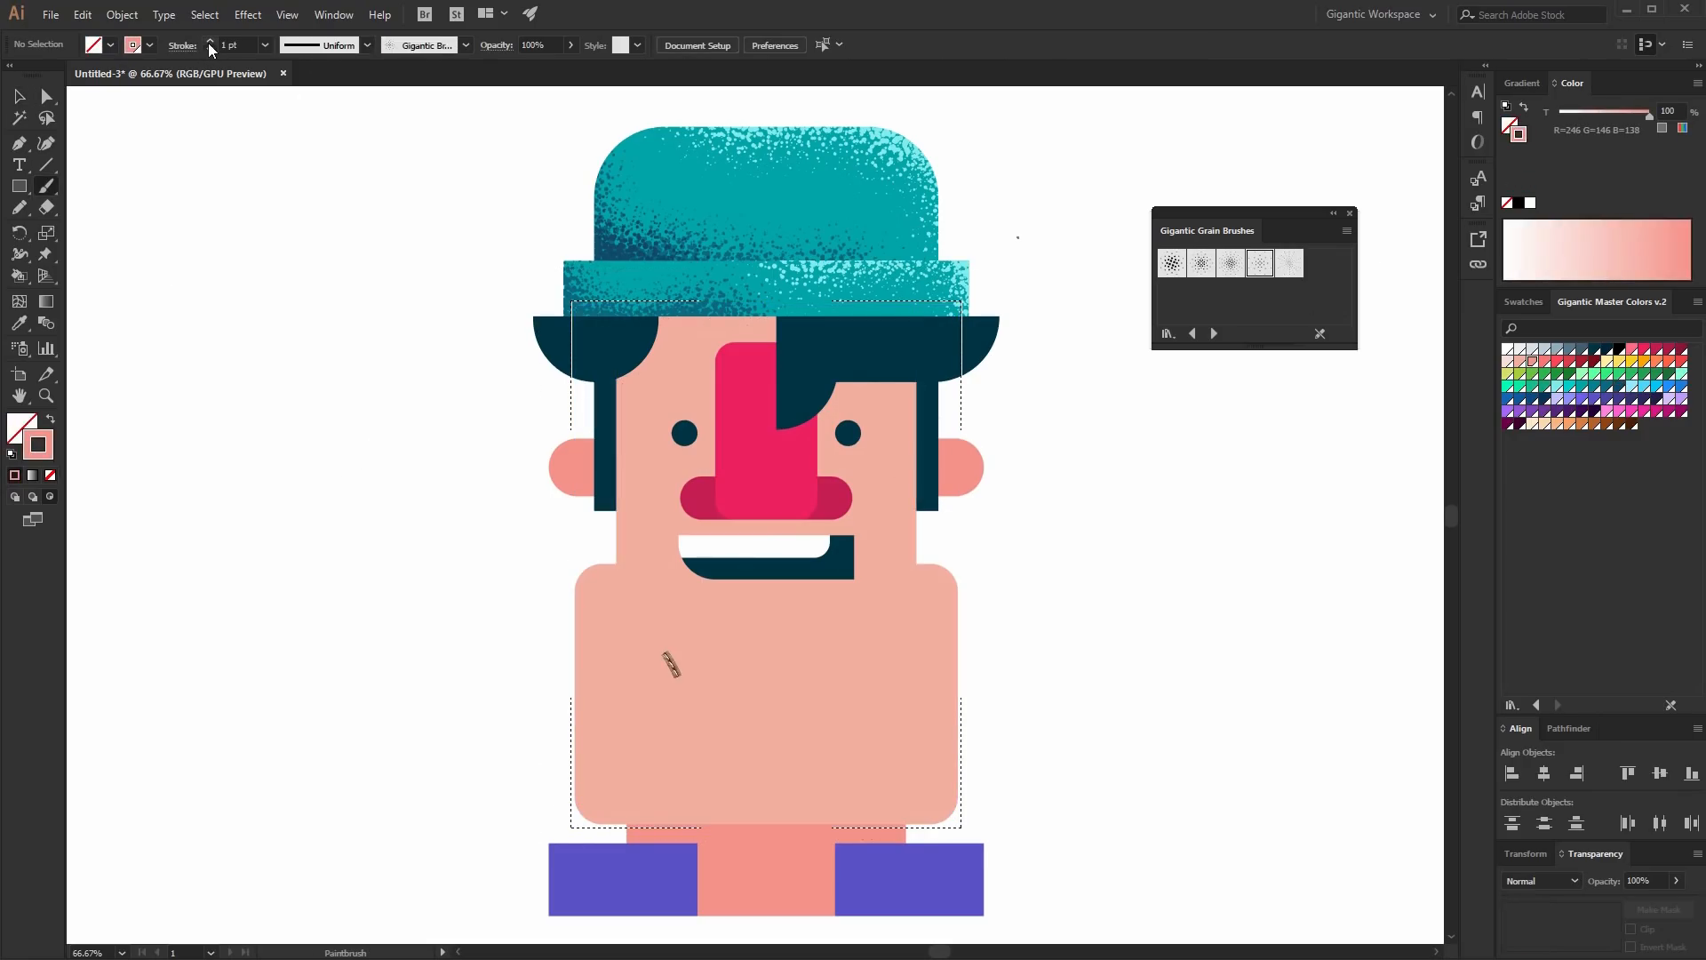
click(209, 50)
- Paint salmon grain shading across the forehead below the hat and under the nose
drag(653, 328, 865, 317)
drag(663, 324, 825, 317)
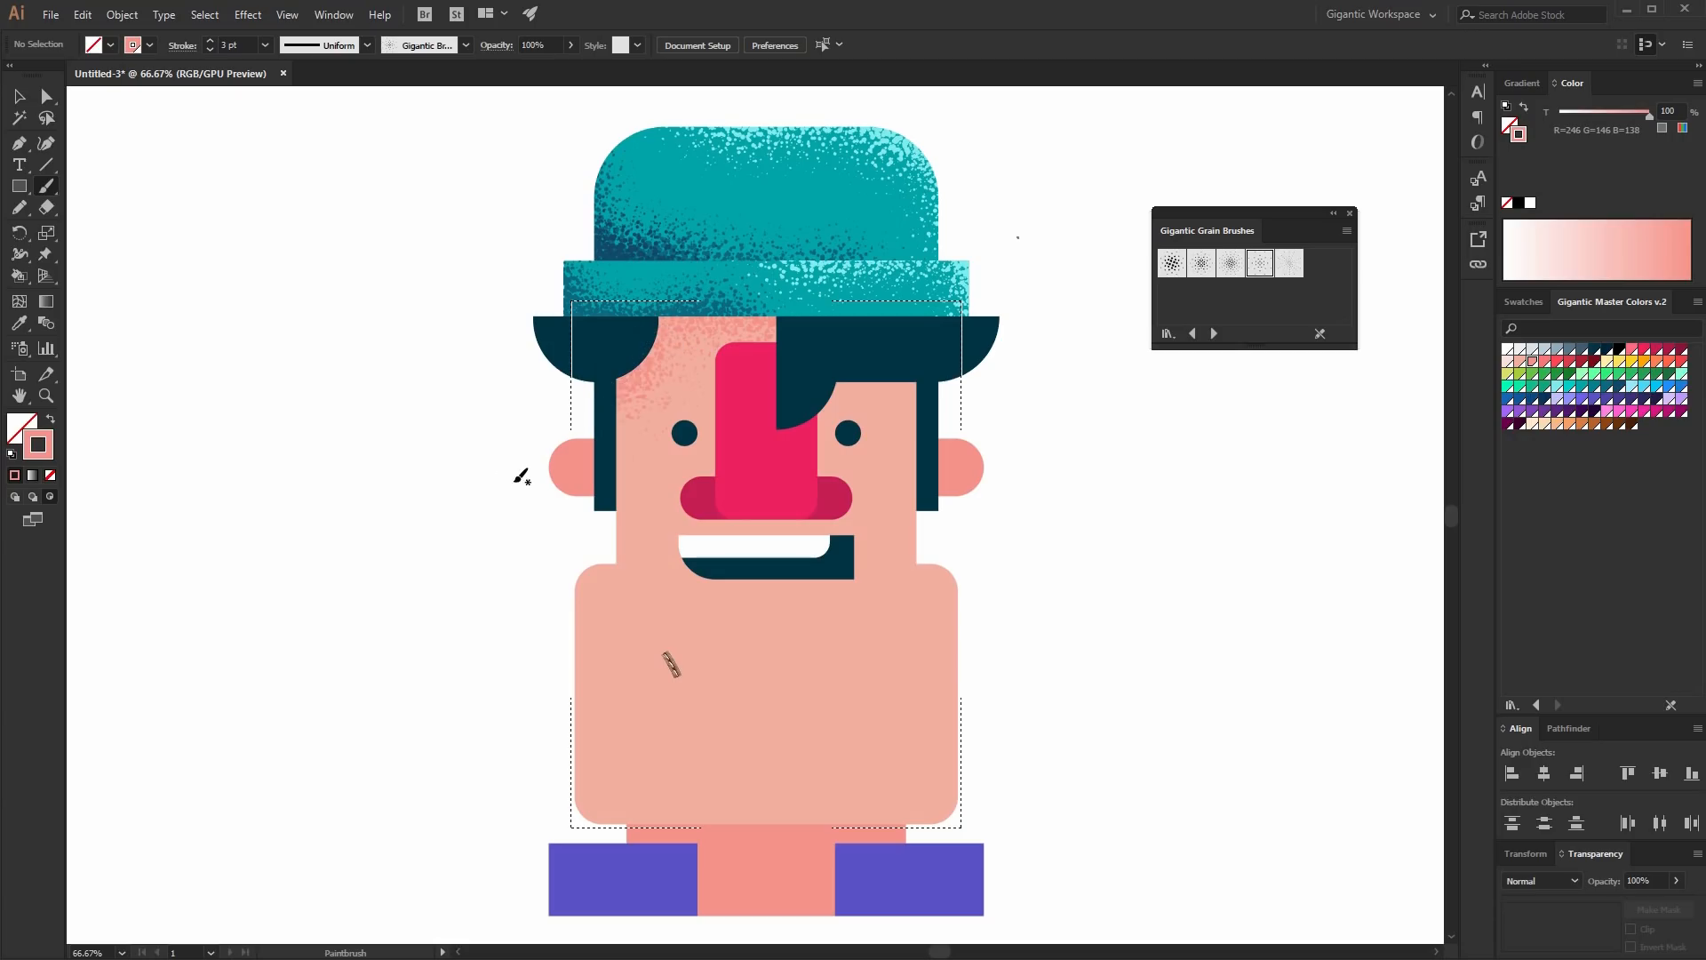
key(ctrl+plus)
scroll(856, 371, up, 3)
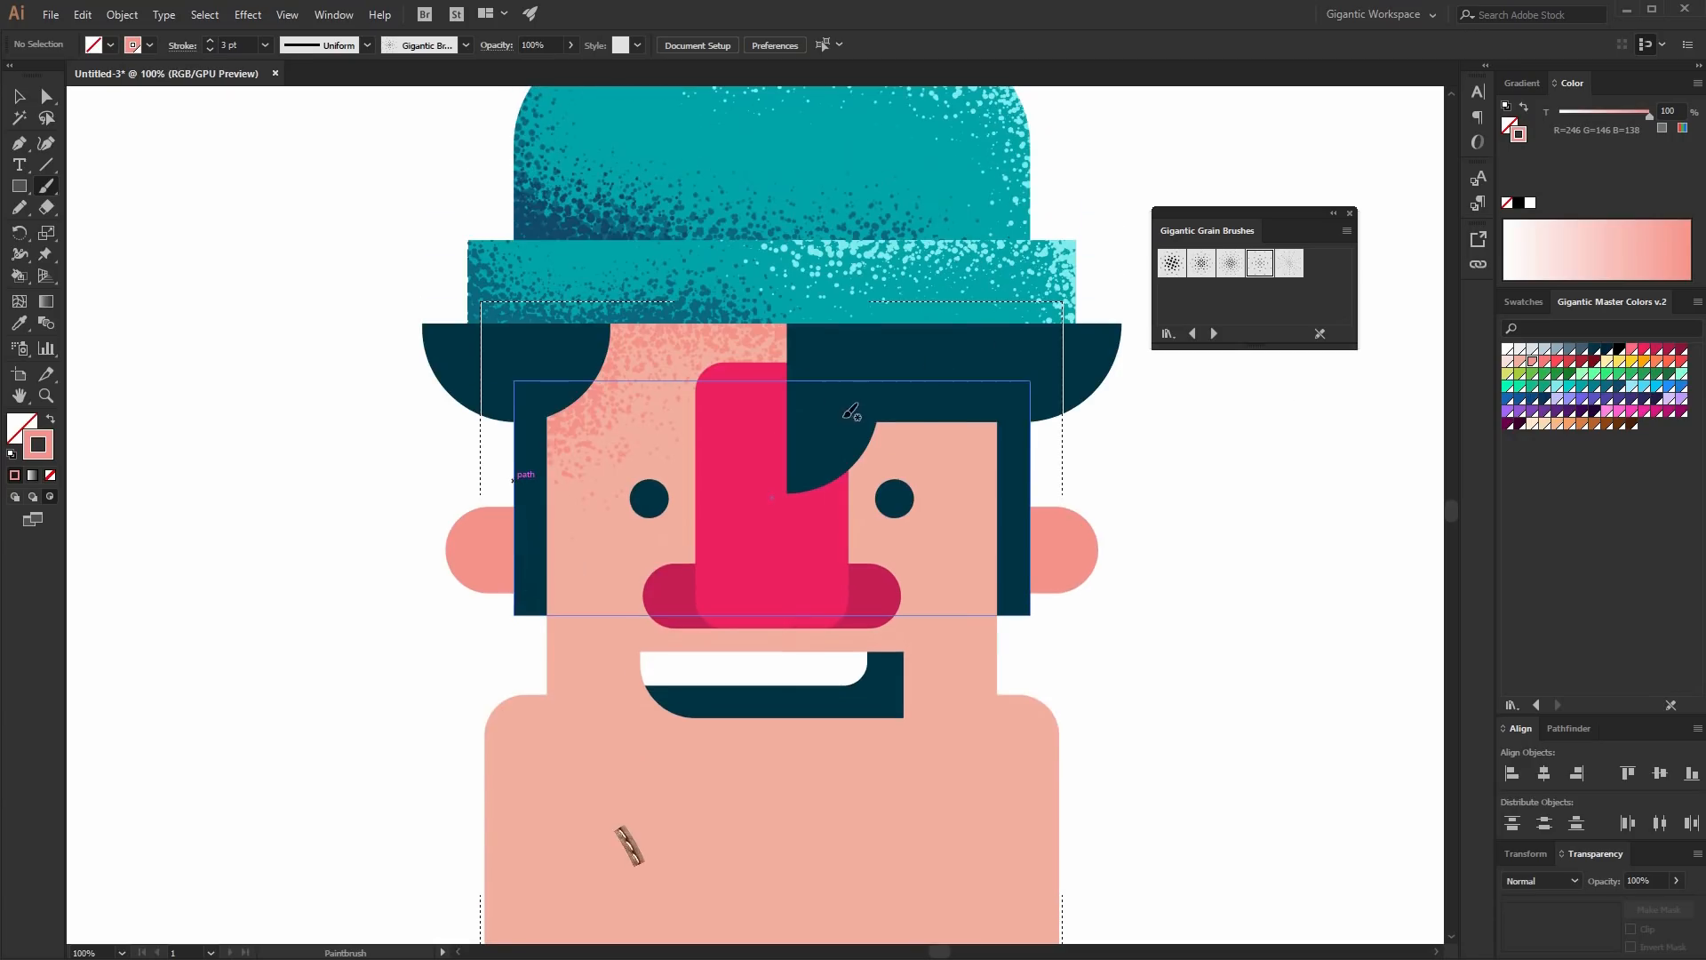
drag(853, 411, 995, 411)
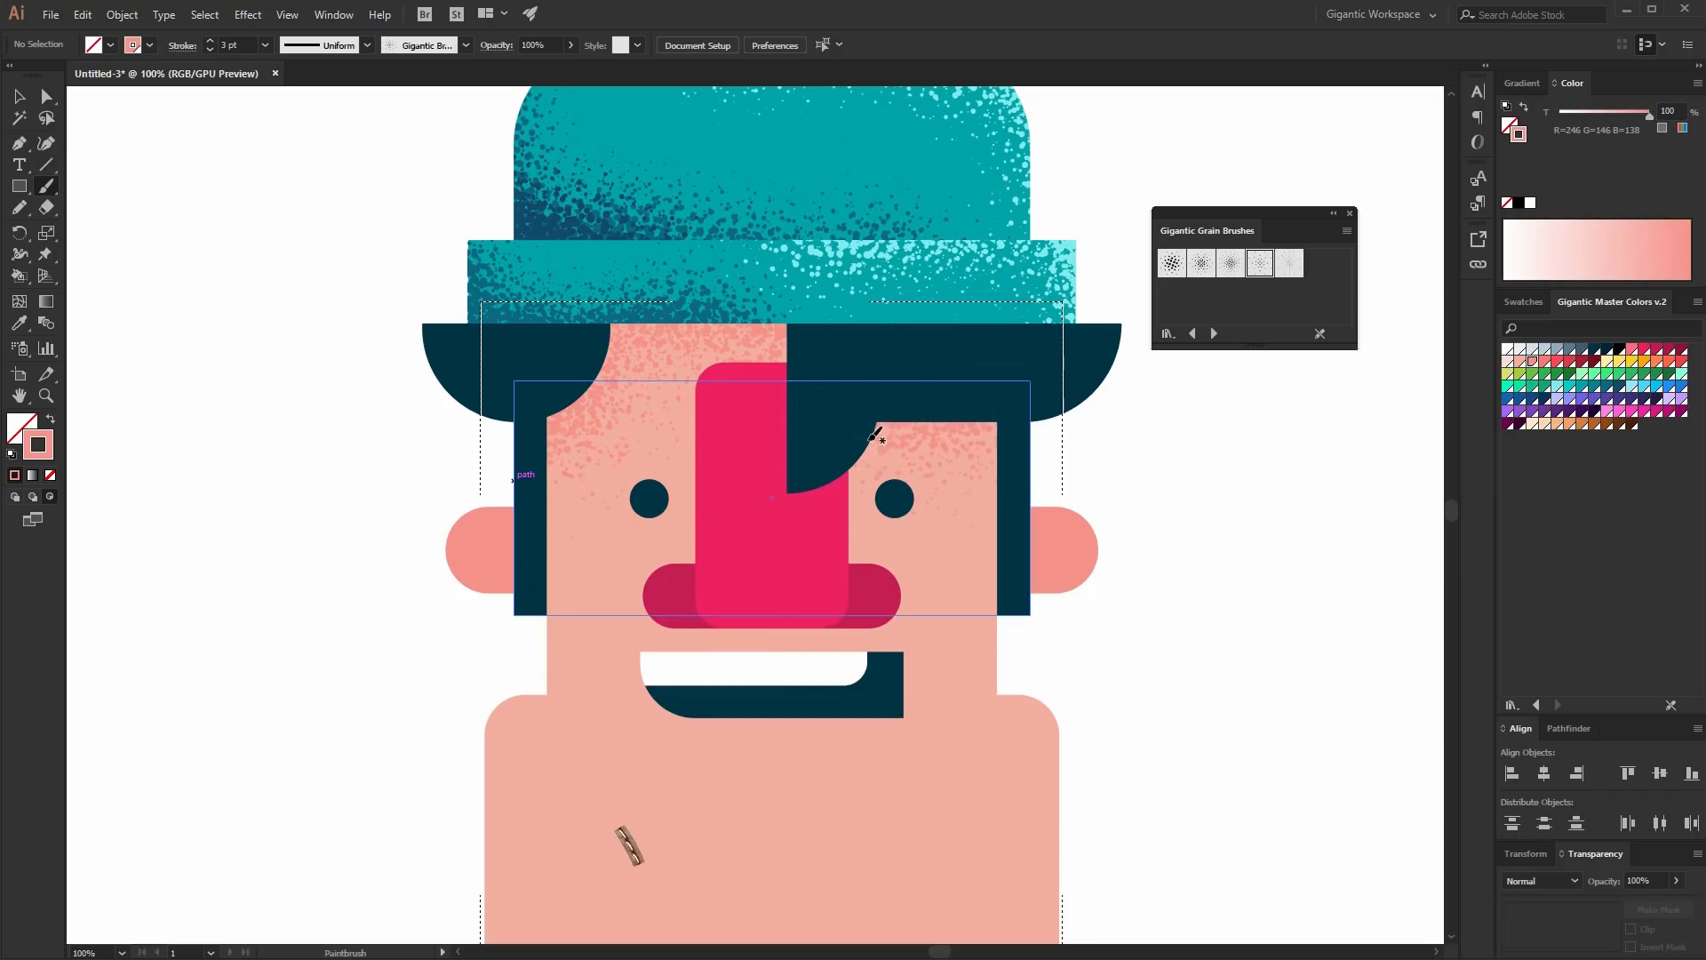
mouse_move(845, 443)
mouse_down()
mouse_move(853, 543)
mouse_move(870, 551)
mouse_move(876, 487)
mouse_move(896, 503)
mouse_move(898, 481)
mouse_move(857, 532)
mouse_move(870, 427)
mouse_move(981, 429)
mouse_move(877, 429)
mouse_up()
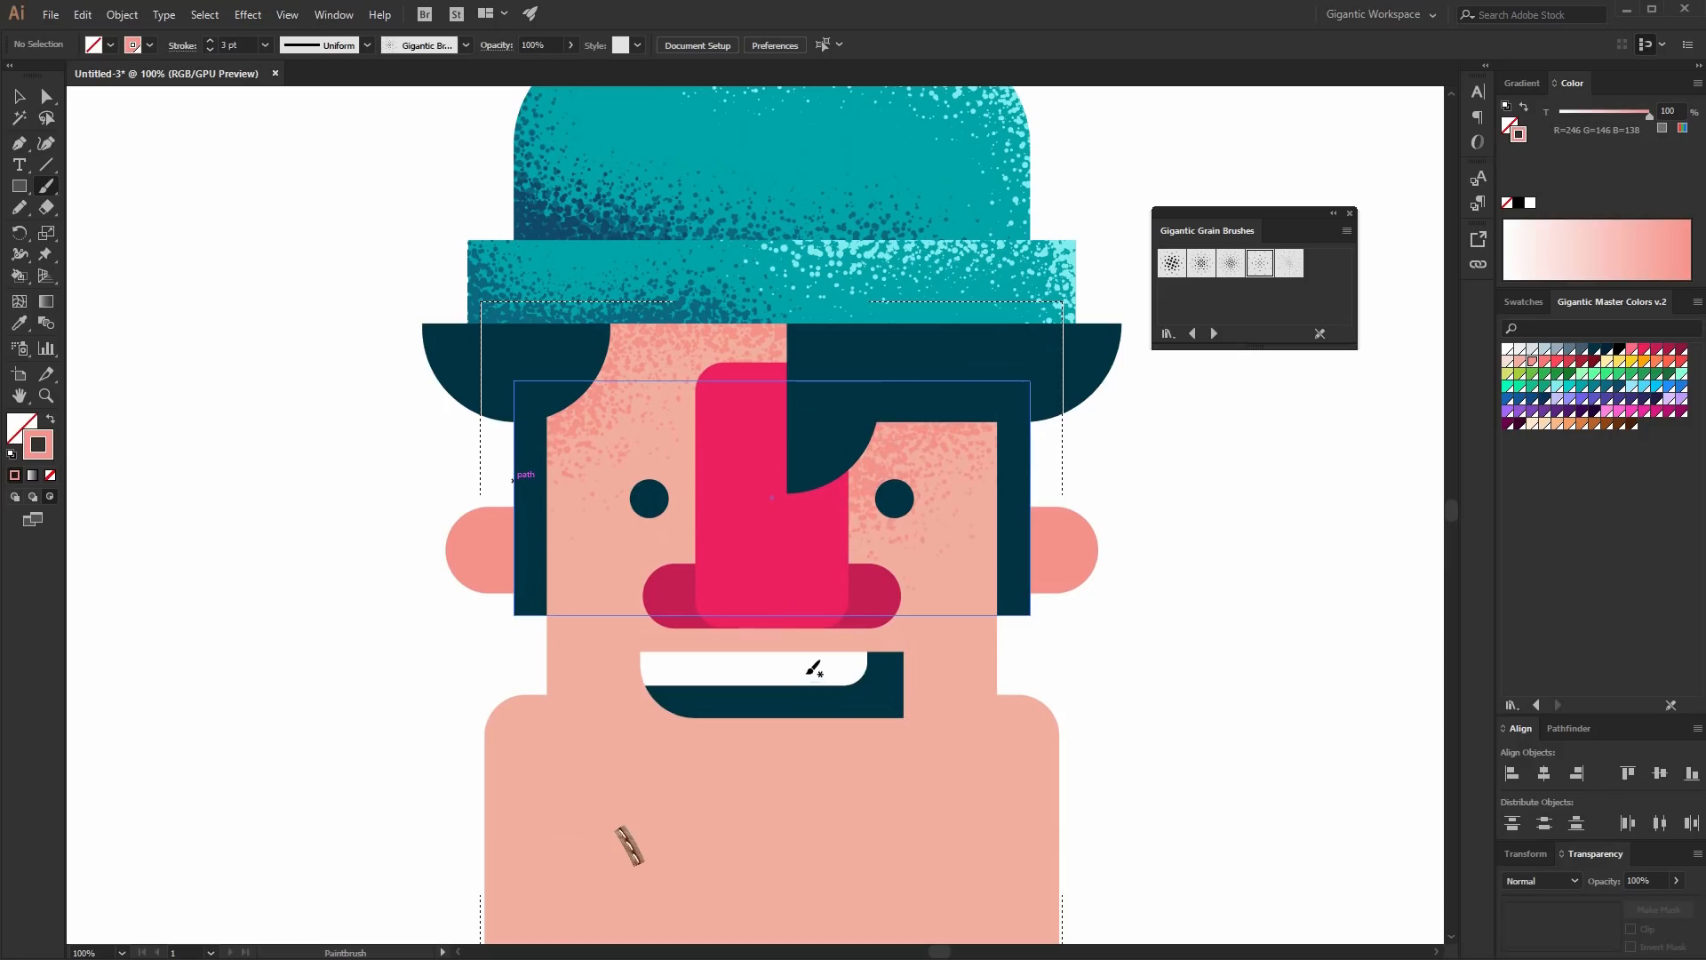
scroll(814, 668, down, 3)
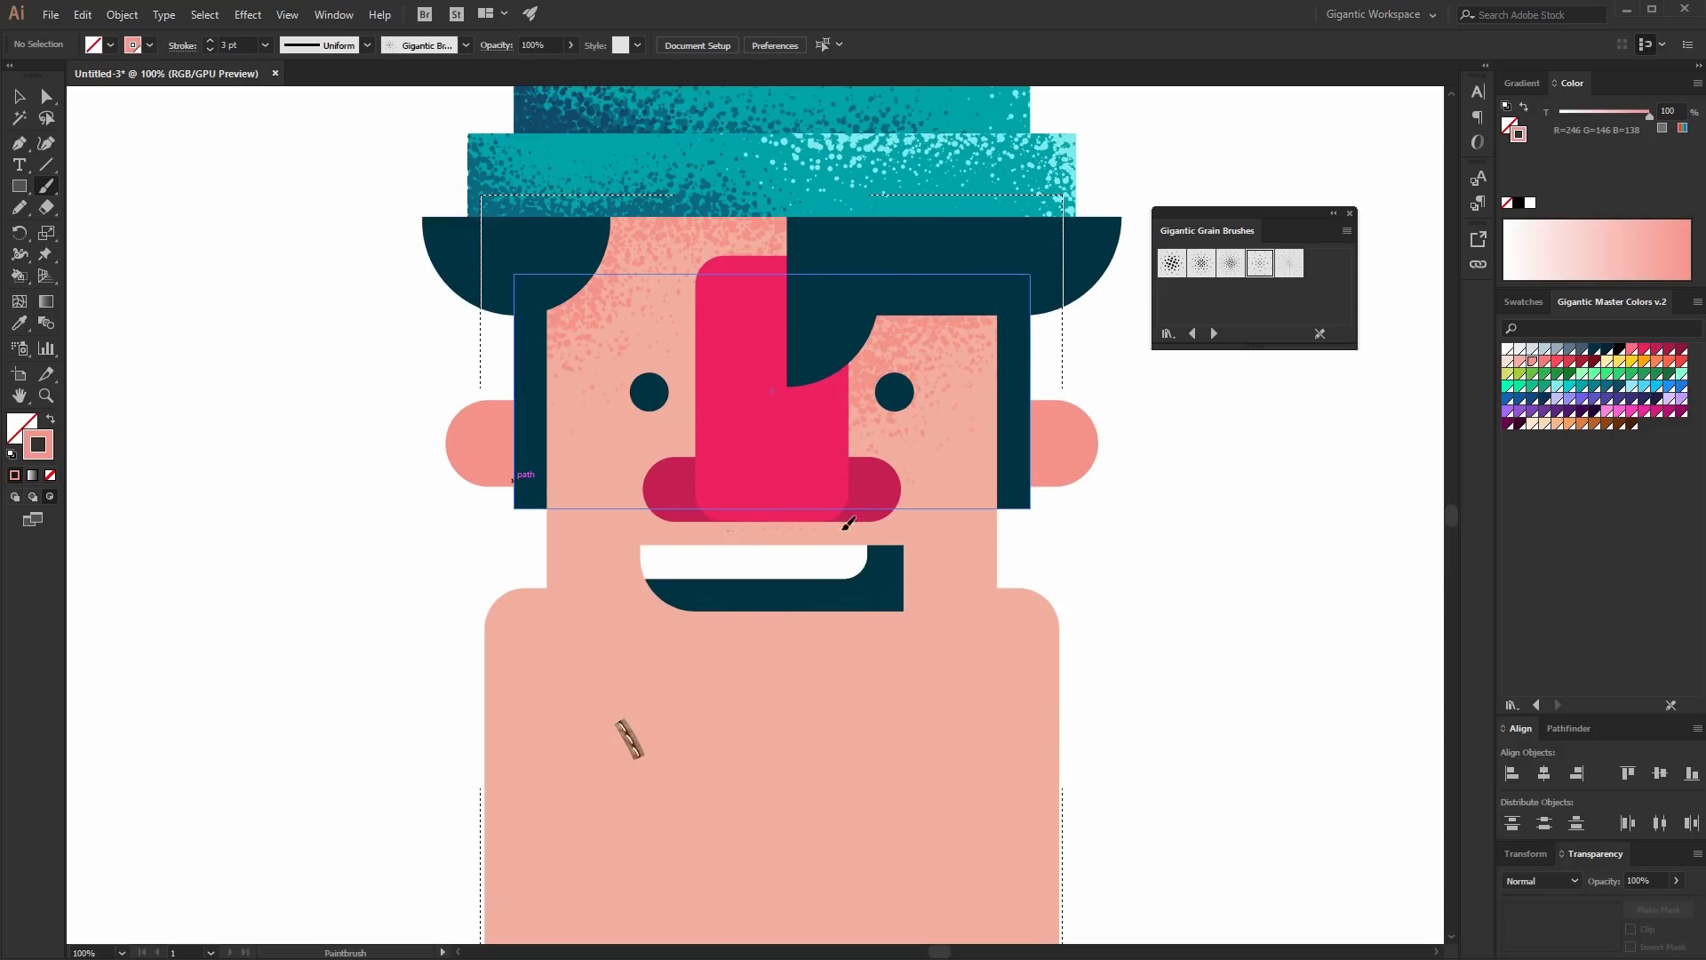
drag(849, 523, 757, 529)
- Paint salmon grain shading along the torso's sides and bottom edge
scroll(1141, 613, down, 3)
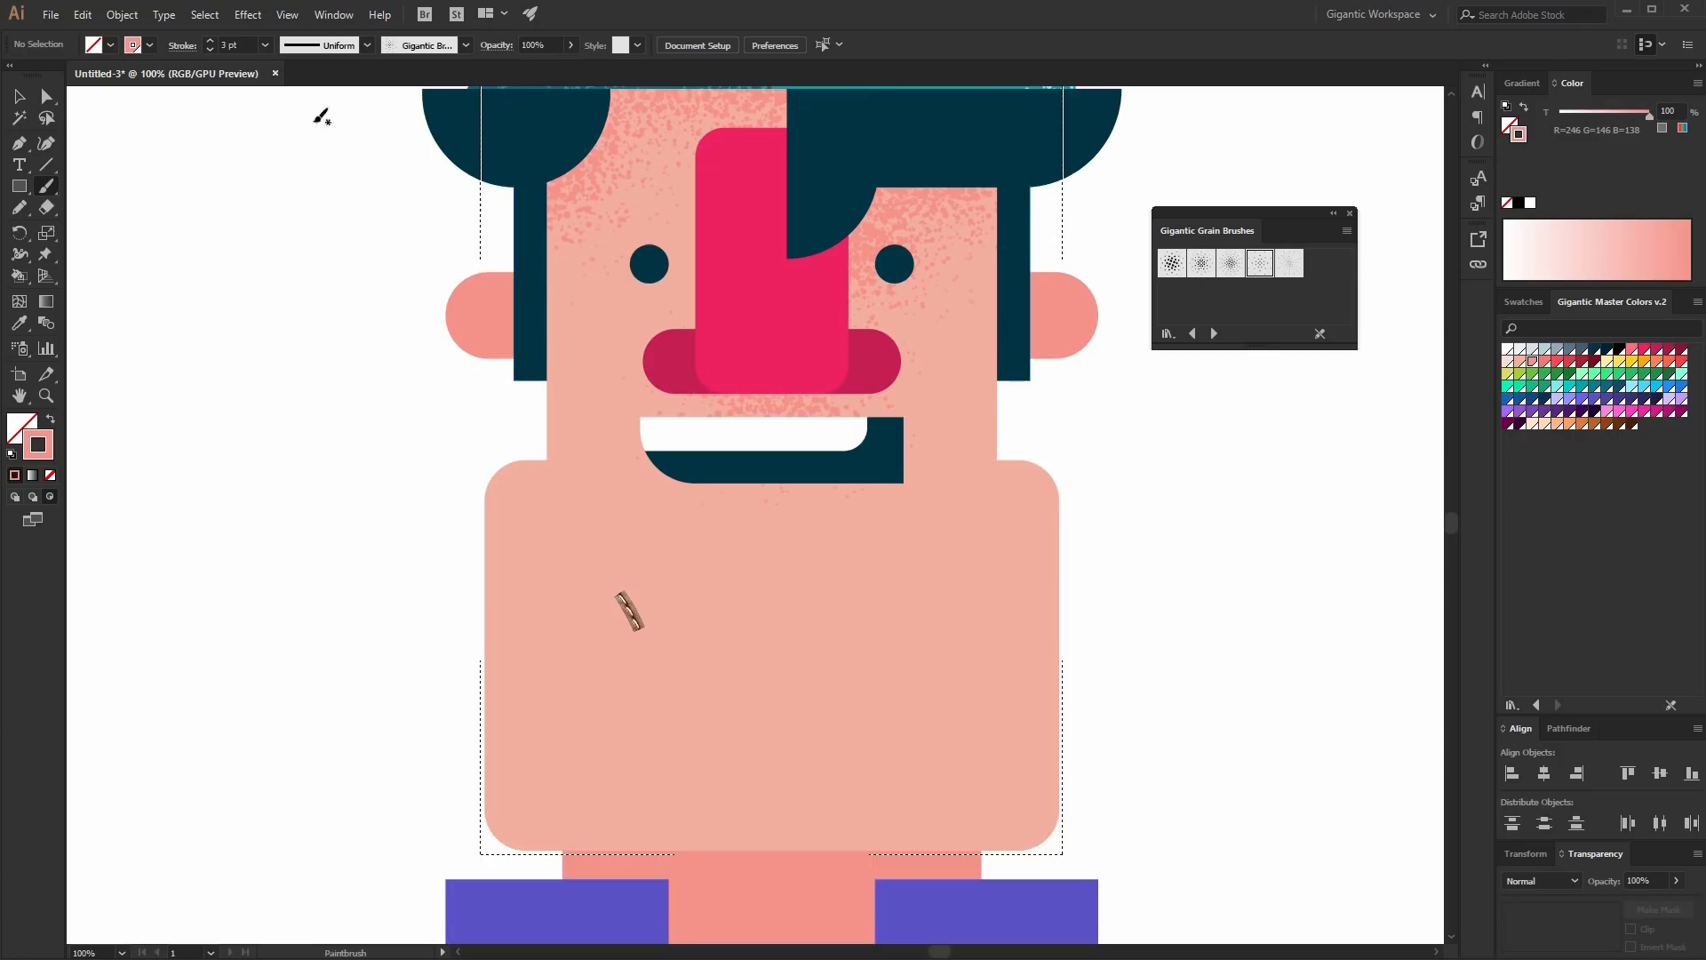
scroll(551, 604, down, 3)
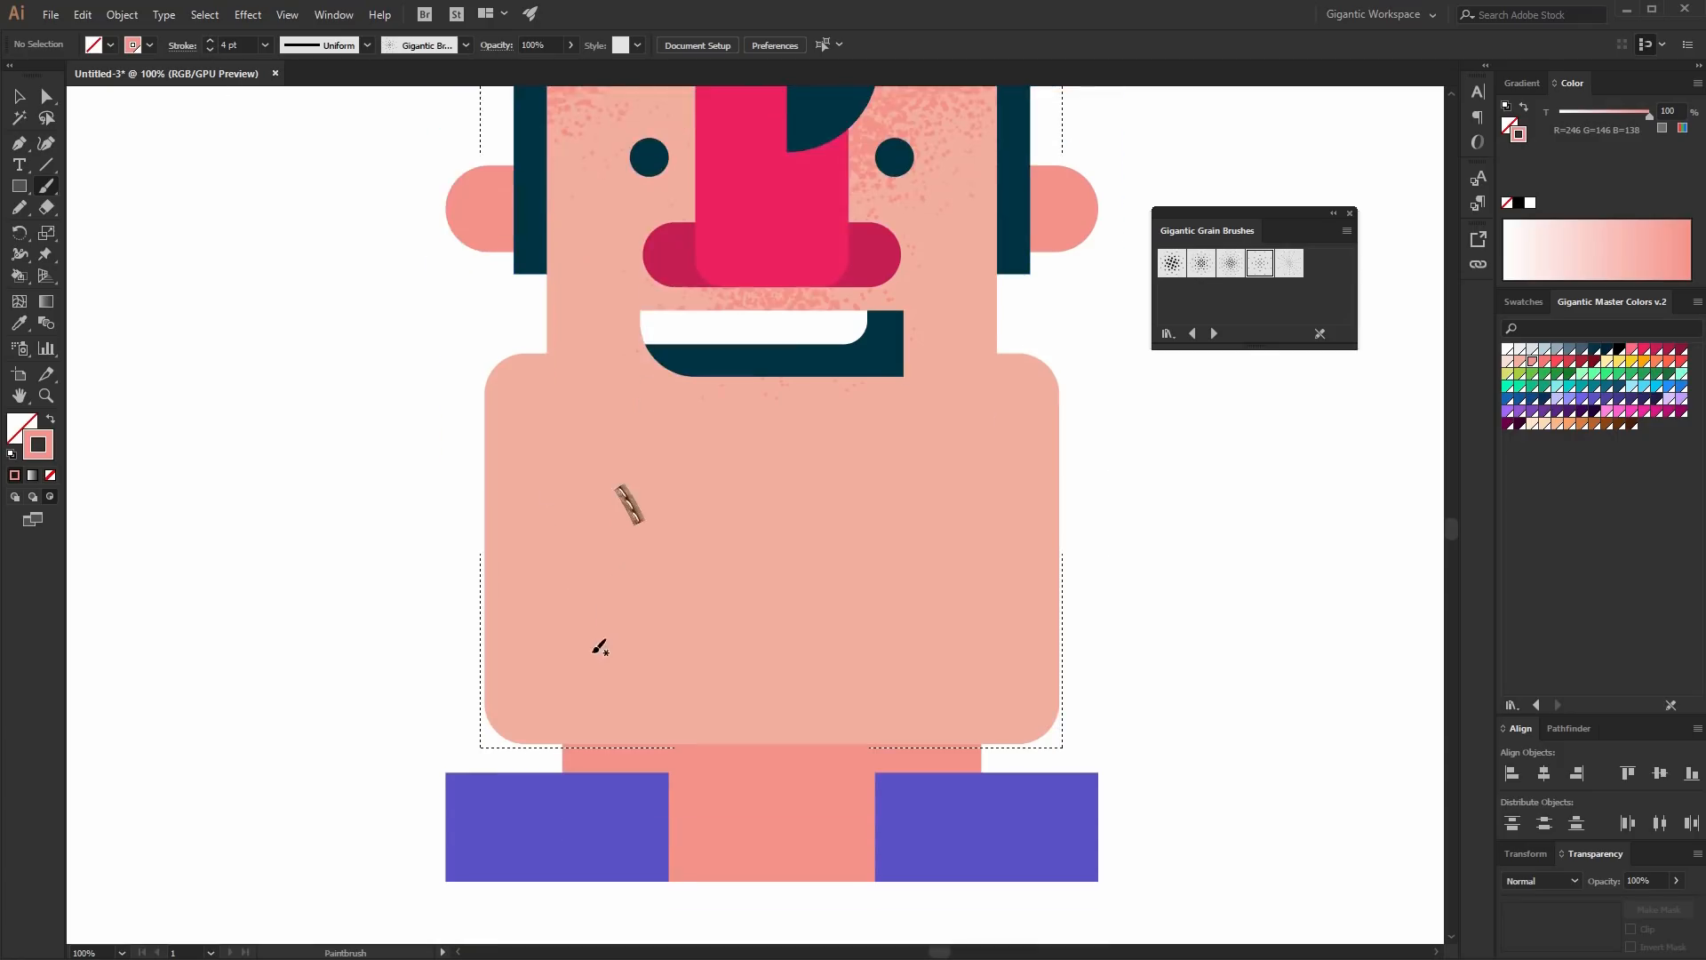
drag(472, 387, 460, 466)
mouse_move(1044, 703)
mouse_down()
mouse_move(1073, 633)
mouse_move(1049, 393)
mouse_move(1315, 400)
mouse_up()
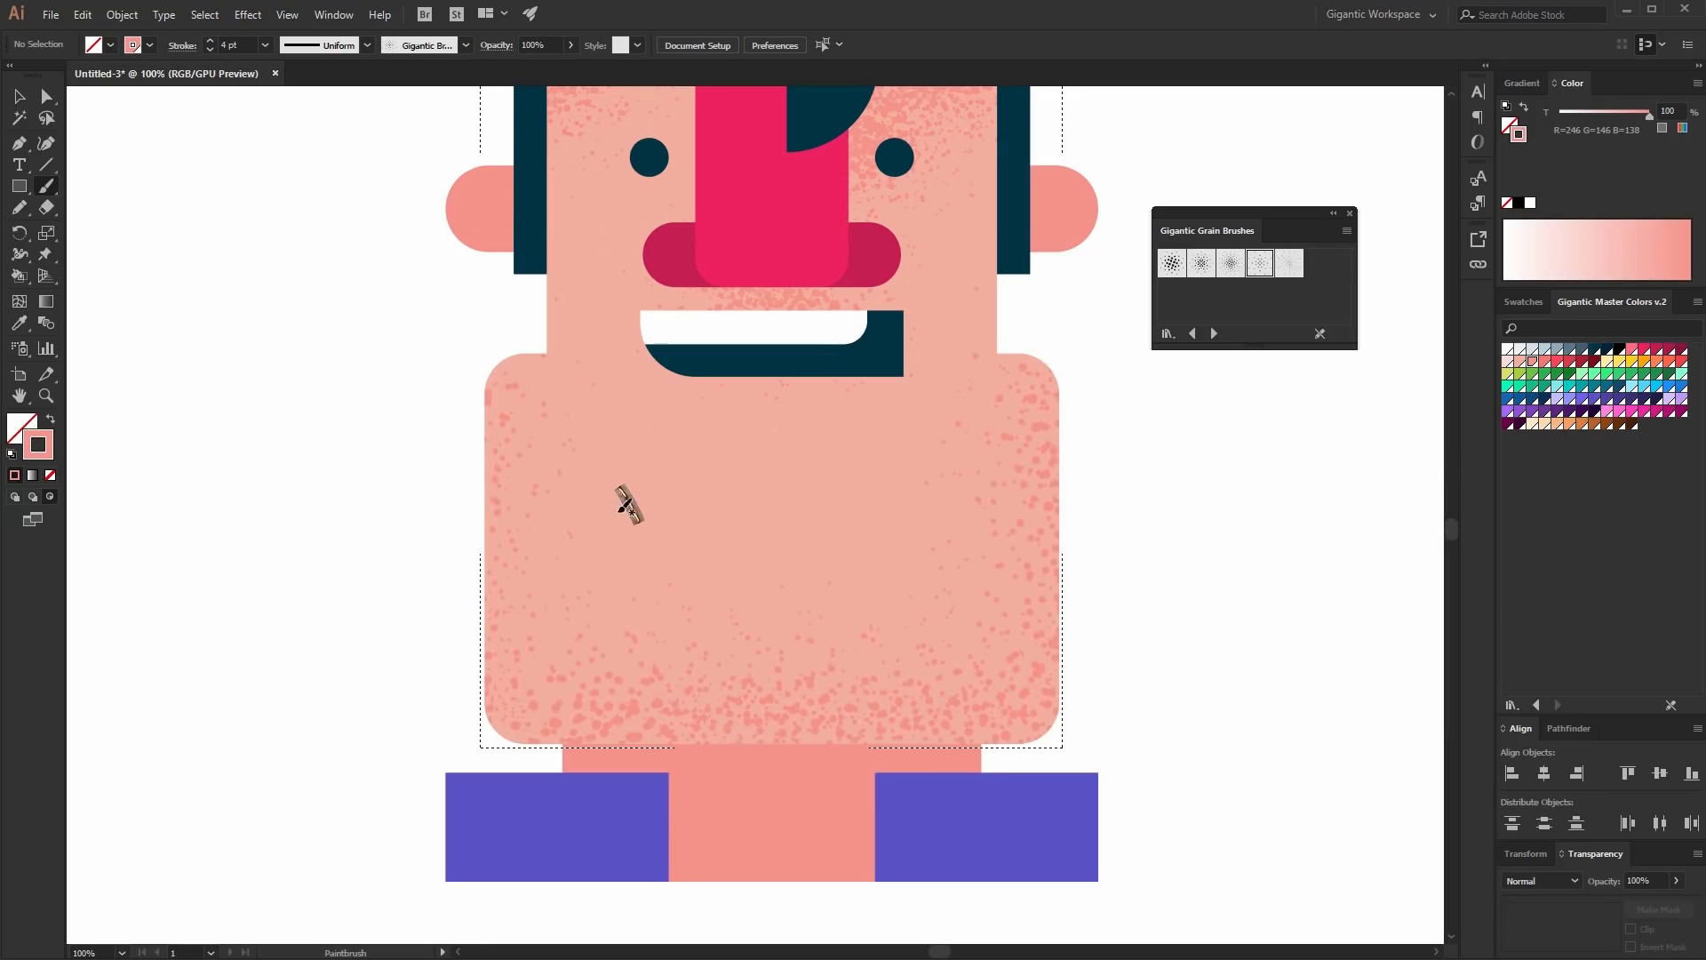
mouse_move(454, 396)
mouse_down()
mouse_move(472, 697)
mouse_move(554, 750)
mouse_up()
- Reselect the torso in Draw Inside mode and brush denser salmon grain across its lower part
key(v)
double_click(631, 510)
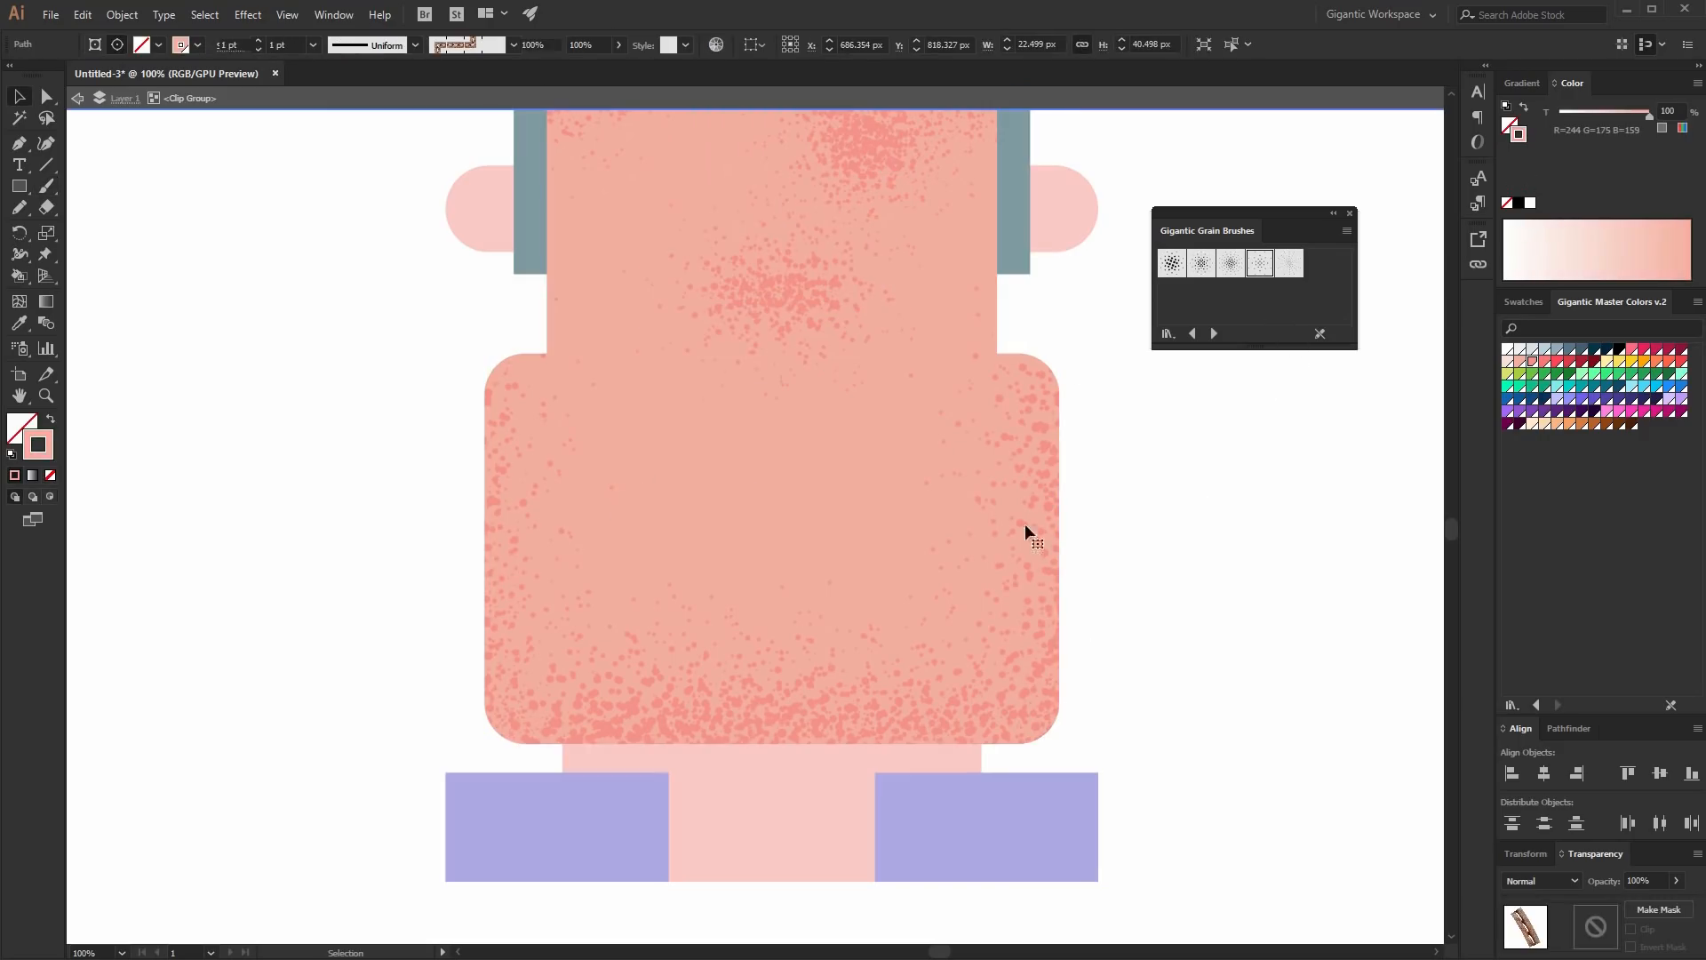
double_click(1128, 472)
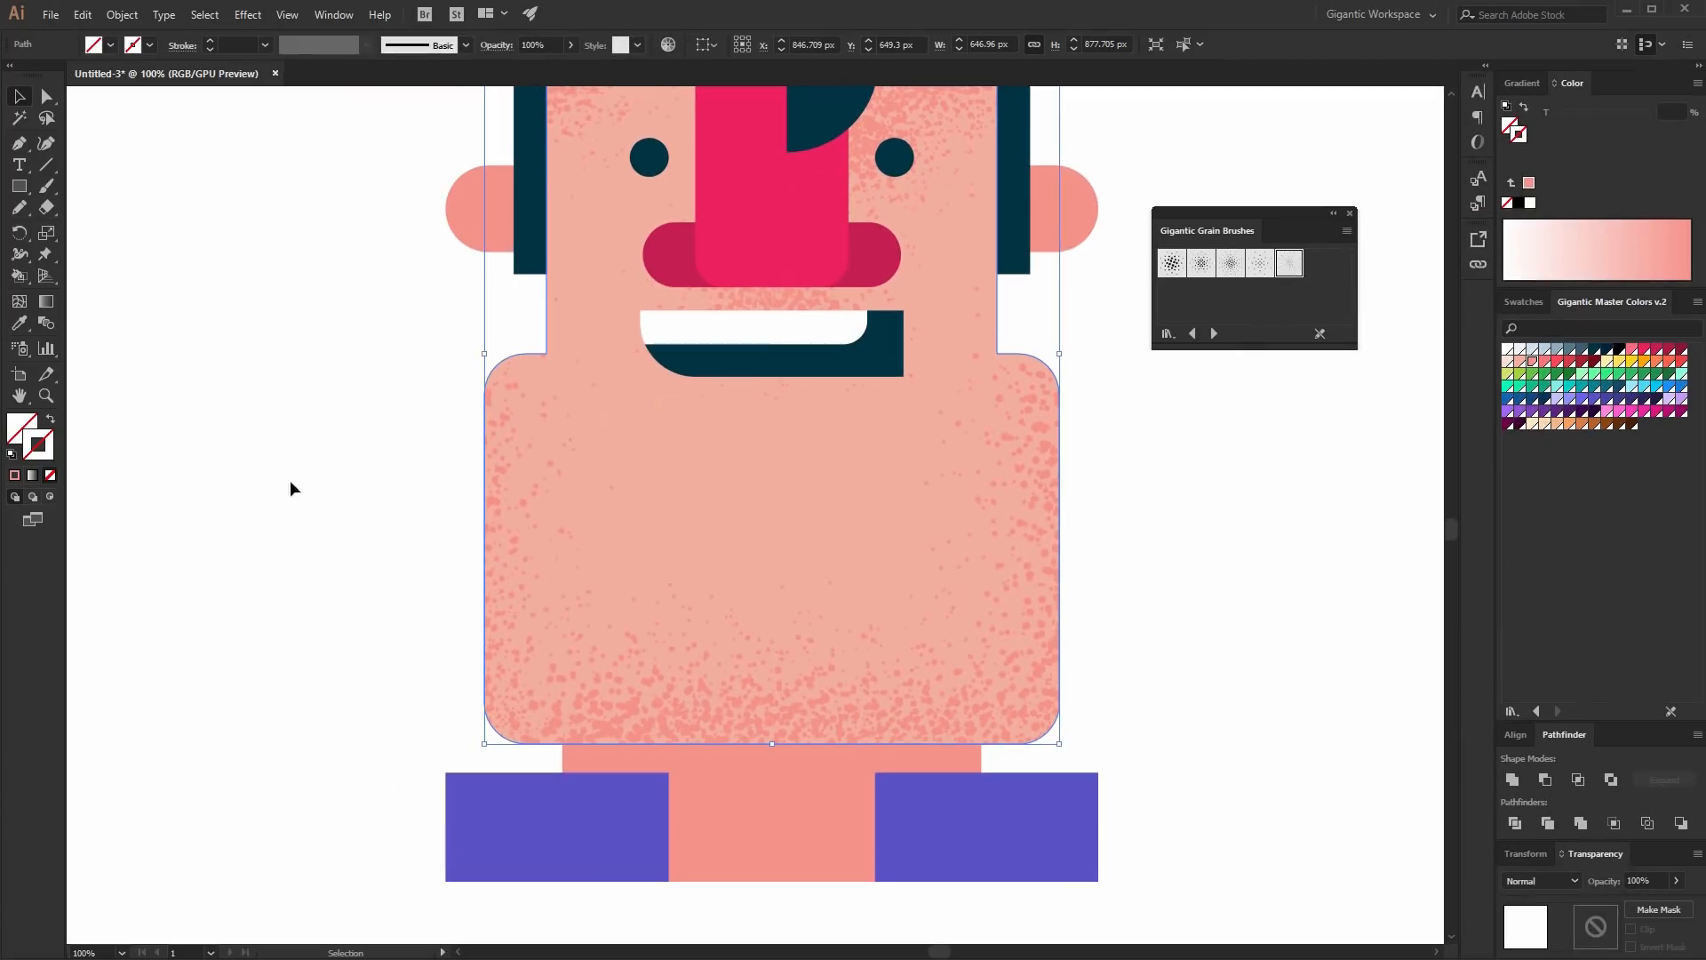
click(50, 498)
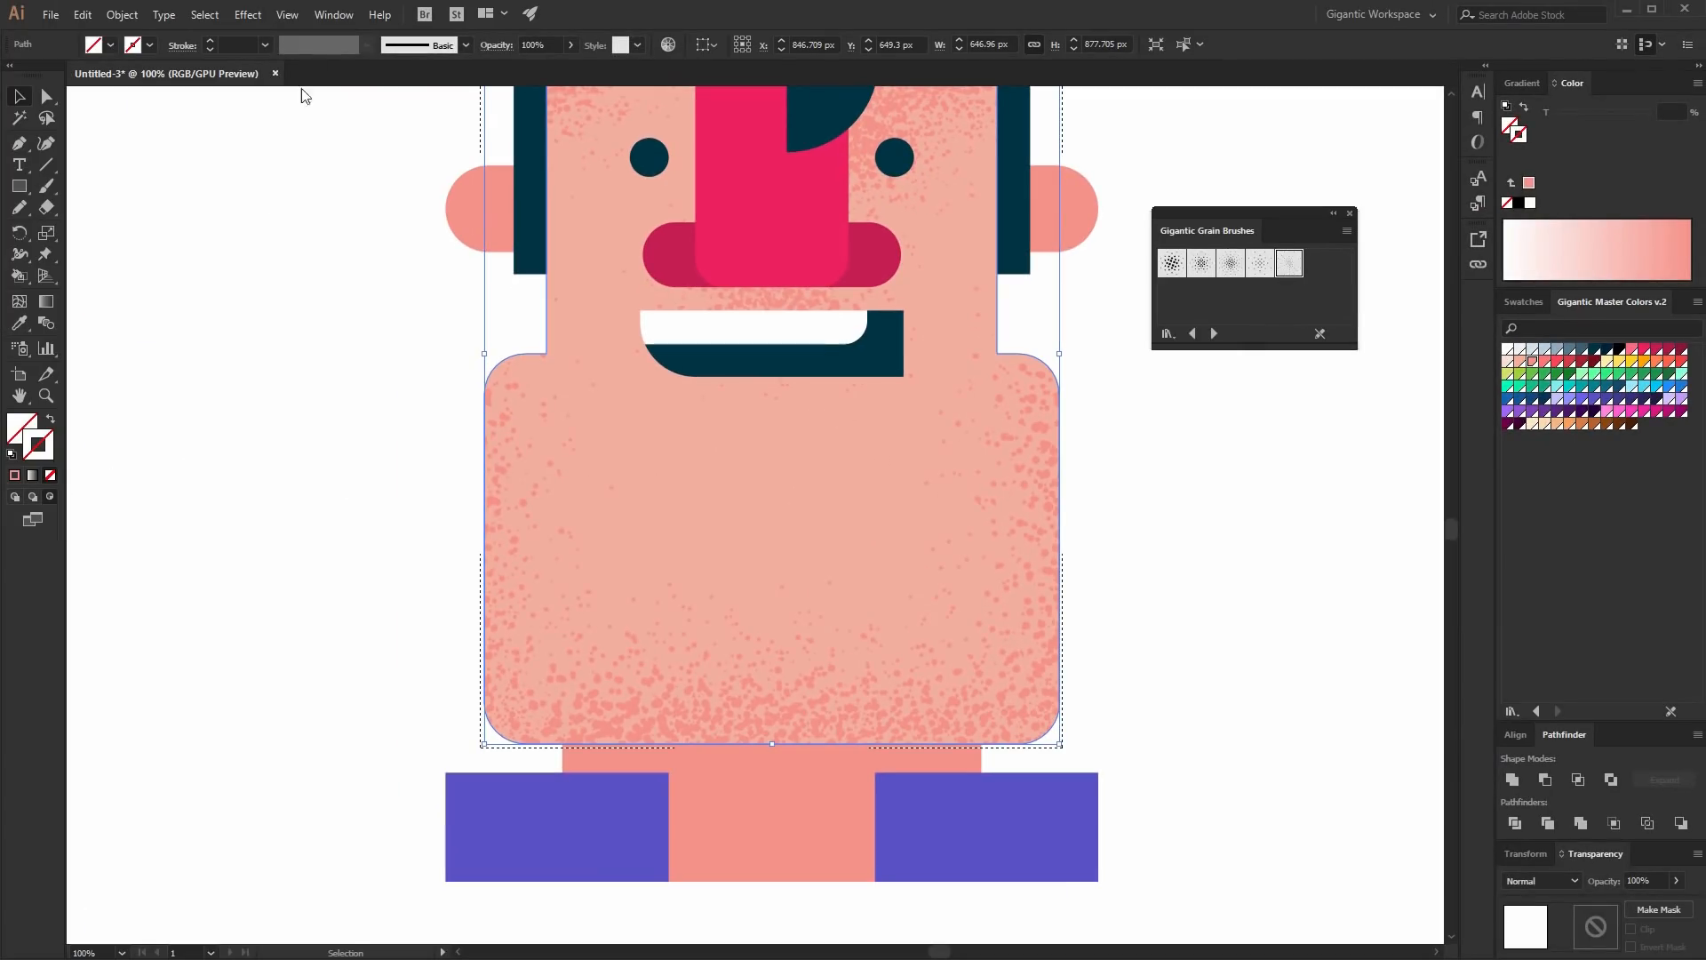
click(446, 519)
key(b)
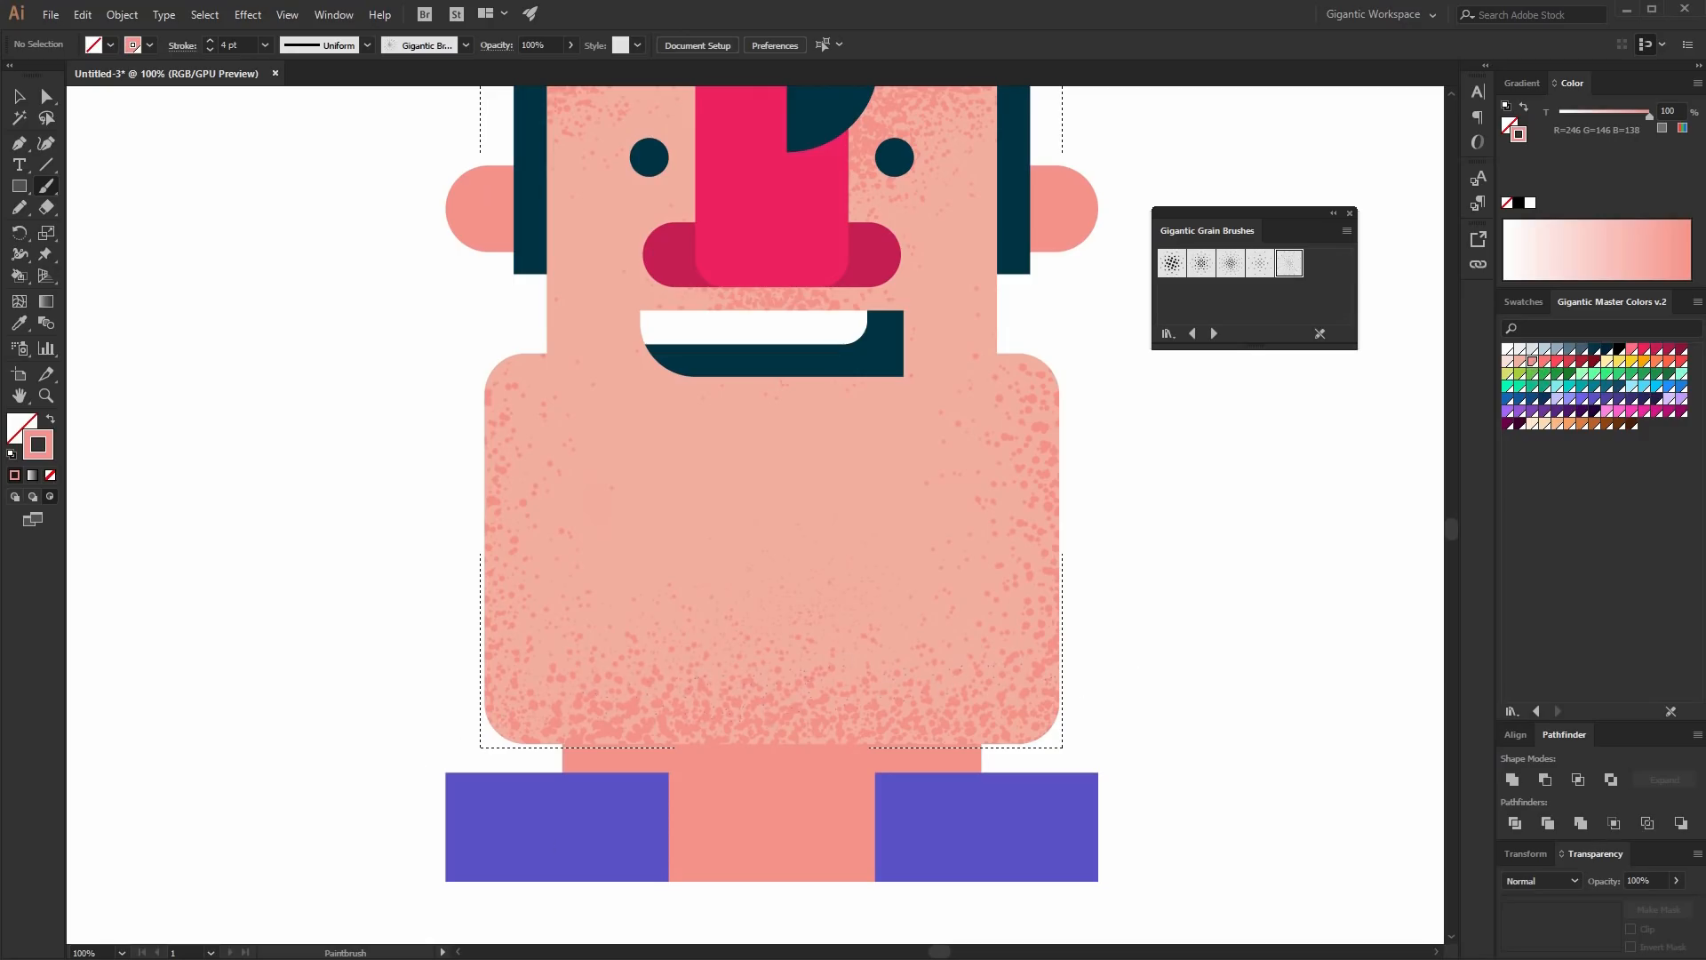
drag(915, 698, 676, 711)
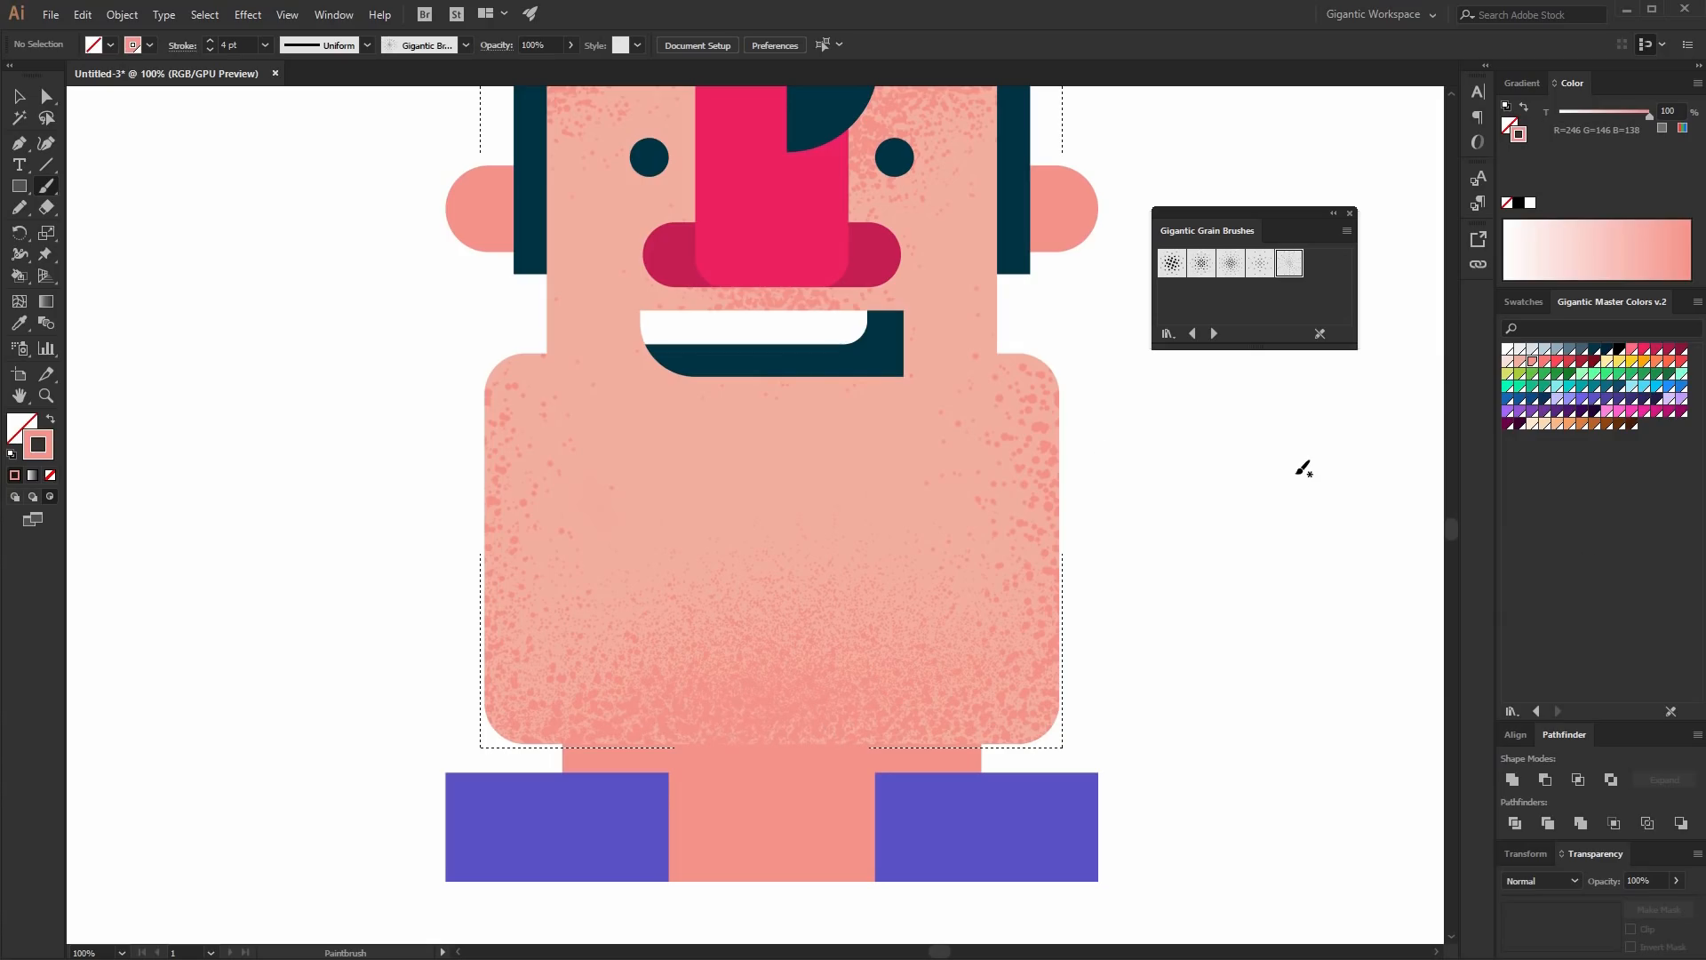
key(ctrl+minus)
key(ctrl+minus)
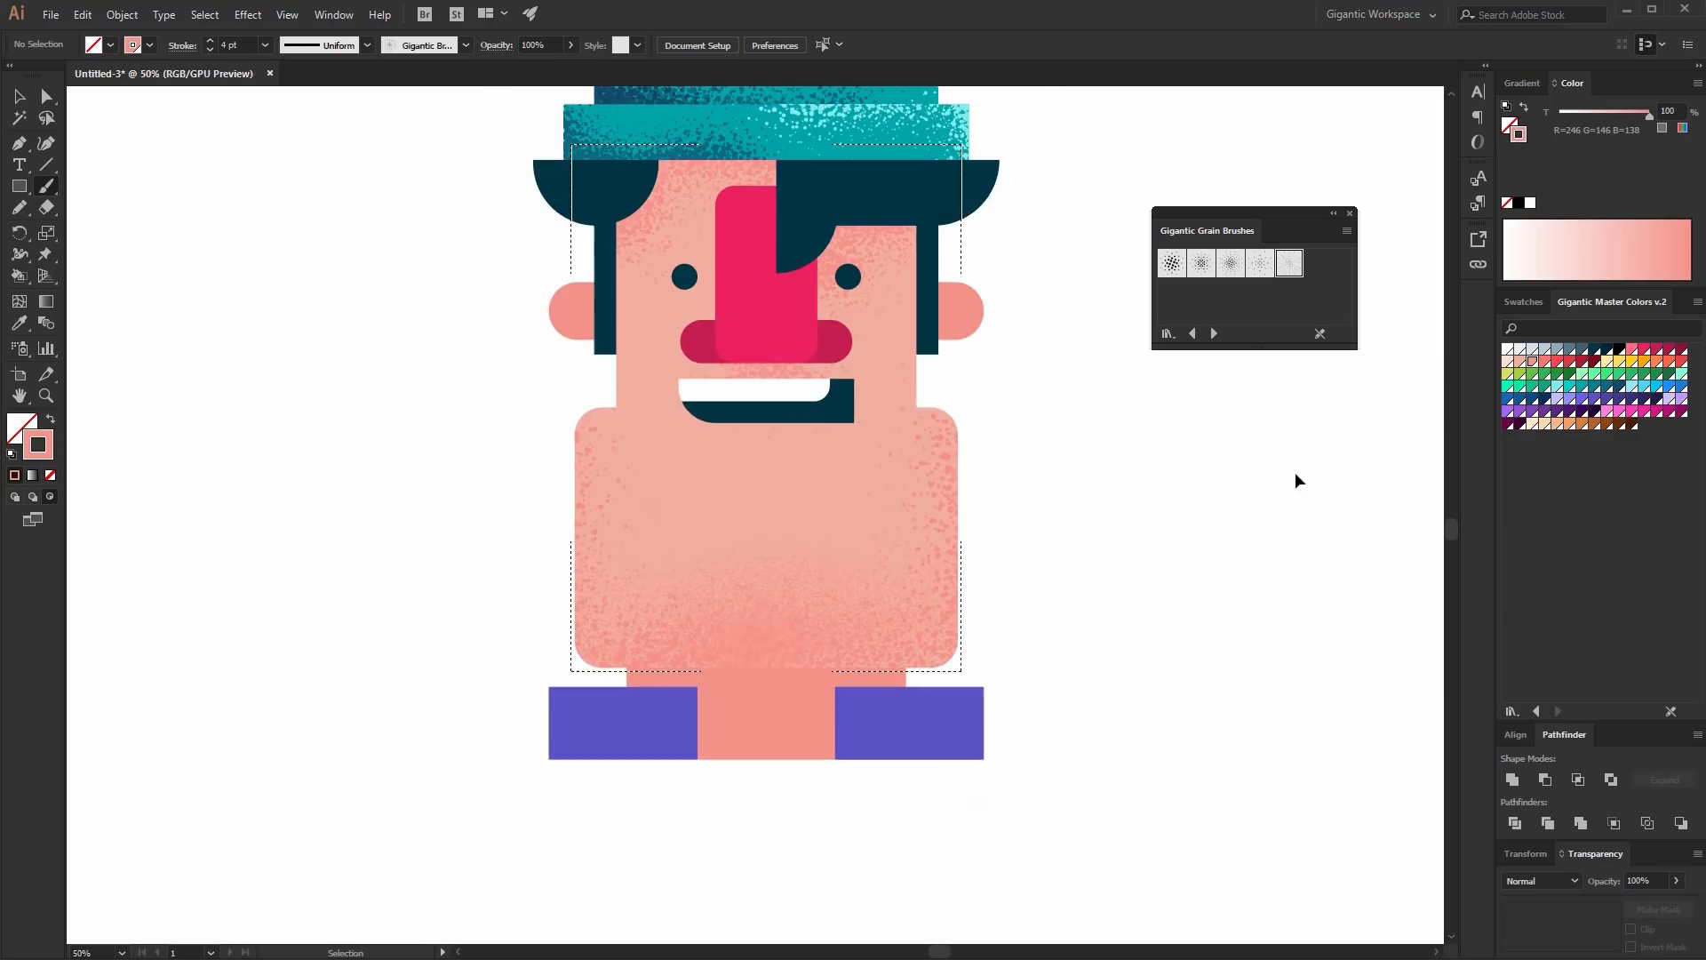
- Paint salmon grain strokes down both sides of the face beneath the hat brim
key(ctrl+plus)
click(1448, 482)
drag(610, 305, 608, 445)
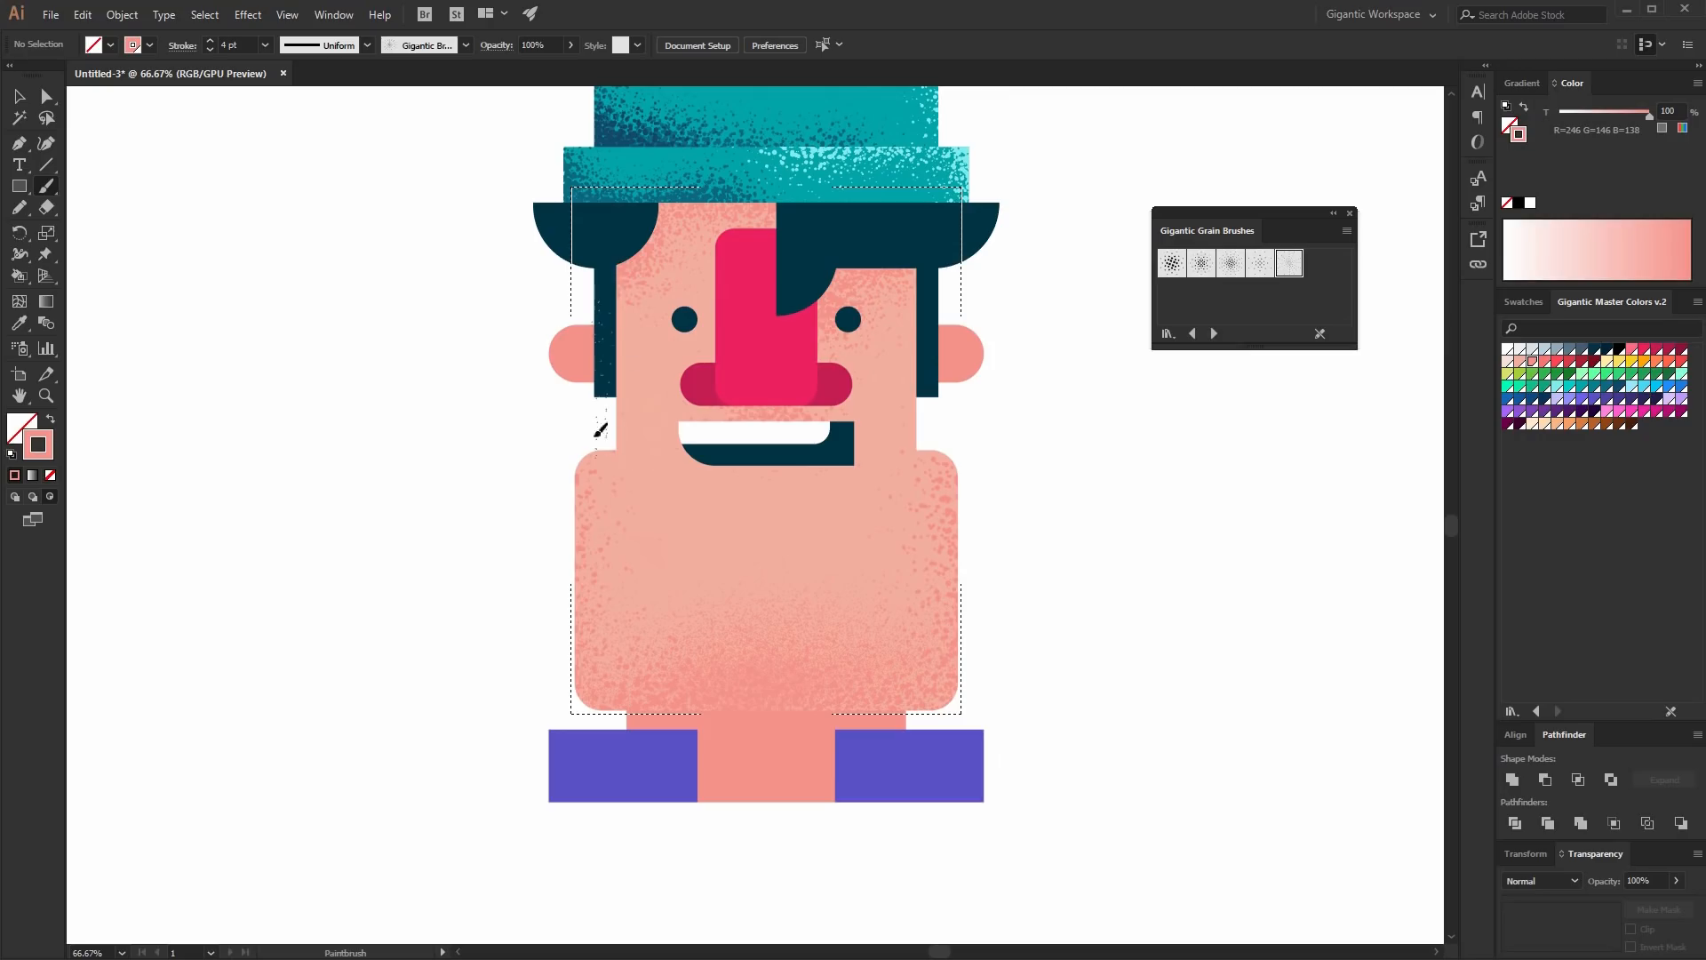
drag(958, 284, 937, 430)
- Switch to a deeper salmon and brush grain across the upper face under the hat, then leave Draw Inside mode
click(1544, 364)
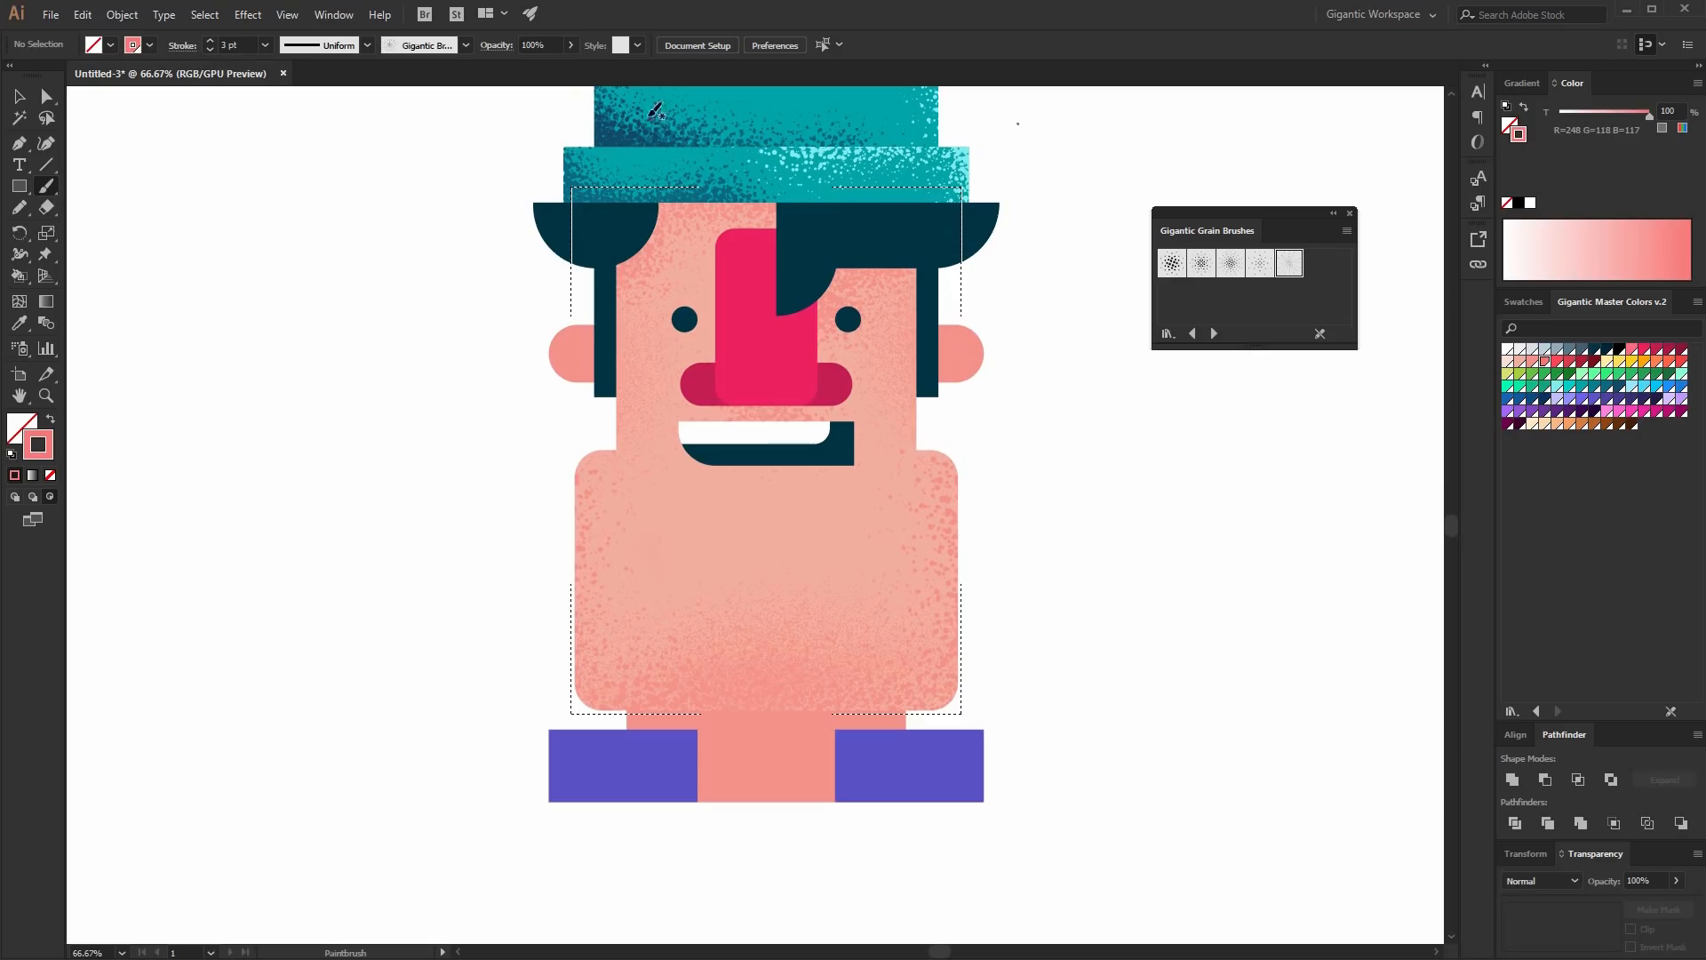
drag(533, 233, 687, 214)
drag(828, 258, 828, 257)
drag(596, 406, 597, 403)
mouse_move(866, 278)
mouse_down()
mouse_move(897, 259)
mouse_move(876, 328)
mouse_move(837, 274)
mouse_move(812, 347)
mouse_move(861, 320)
mouse_move(850, 389)
mouse_move(827, 297)
mouse_move(871, 284)
mouse_up()
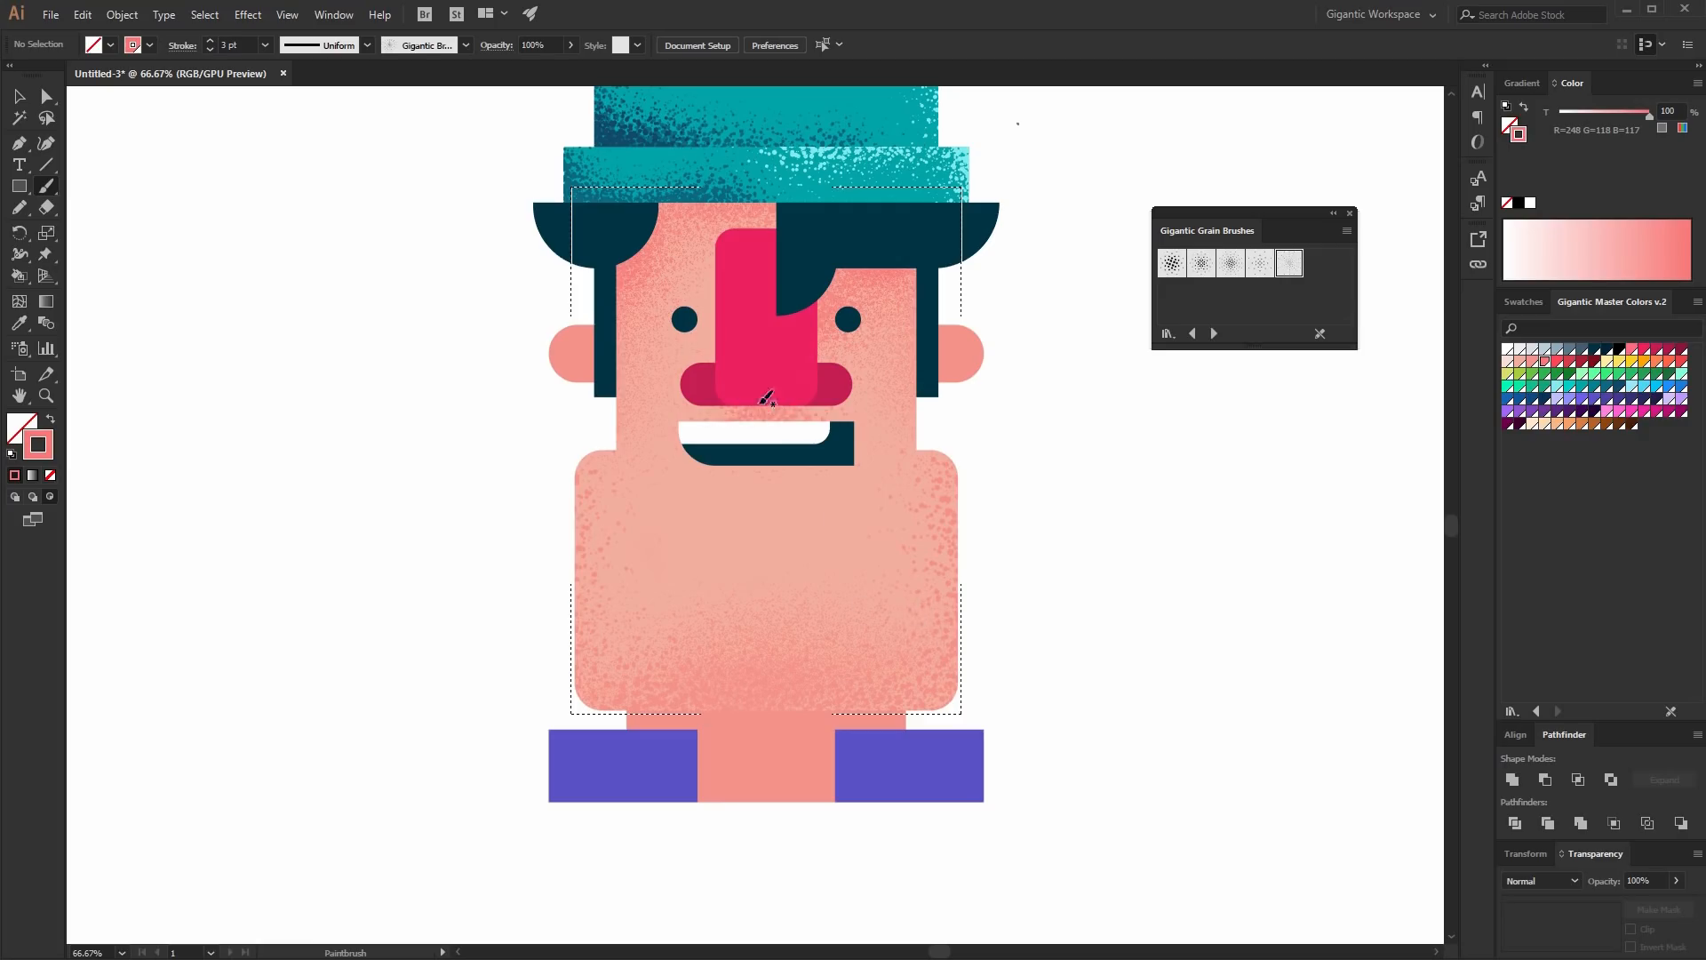
click(15, 496)
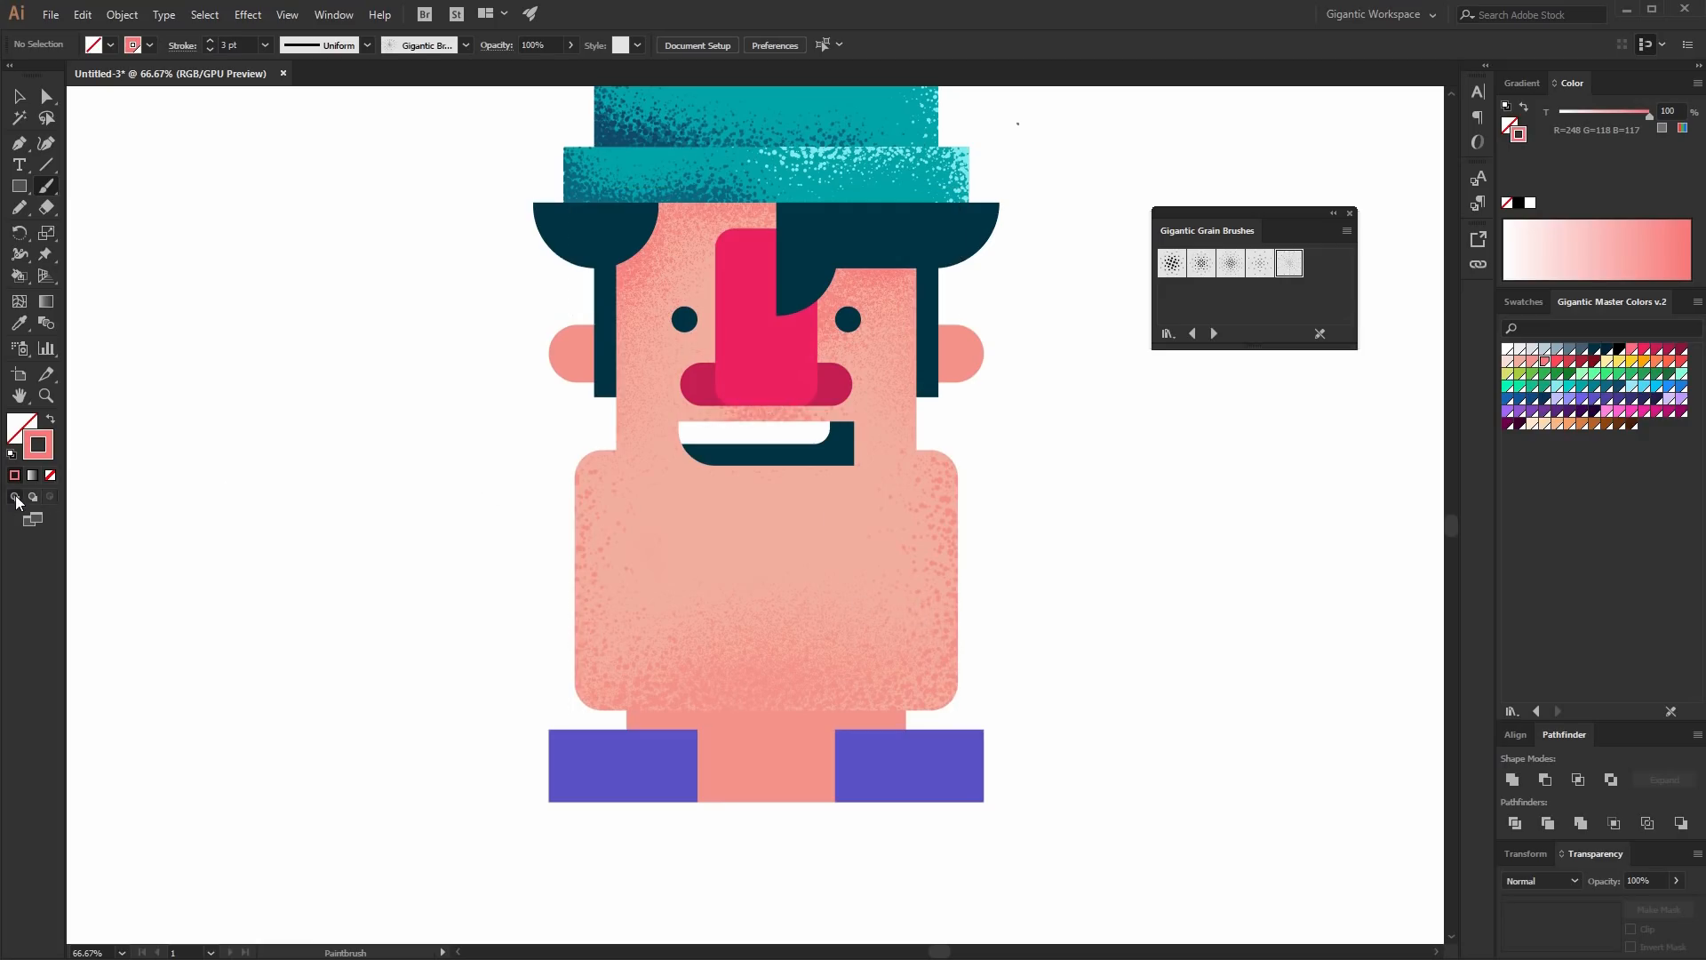
click(18, 96)
- Select the nose, enter Draw Inside mode, and brush dark crimson grain with the third grain brush down its top and right side
scroll(1125, 557, up, 3)
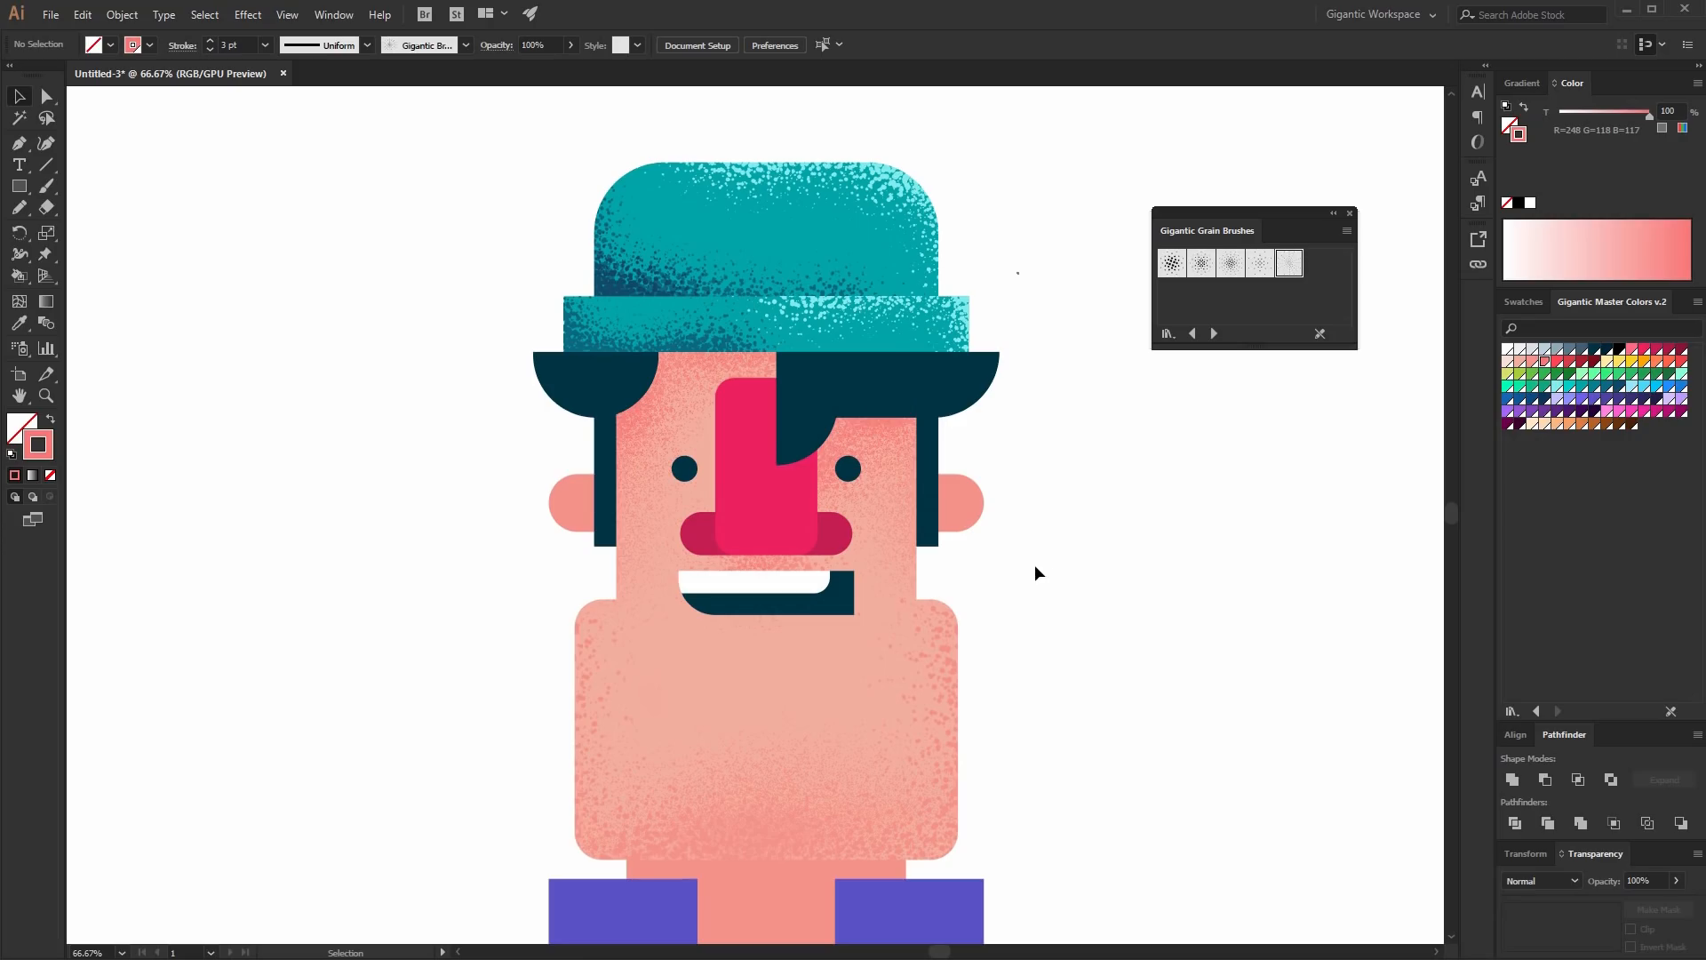
scroll(1035, 564, down, 1)
click(746, 498)
key(ctrl+plus)
key(ctrl+plus)
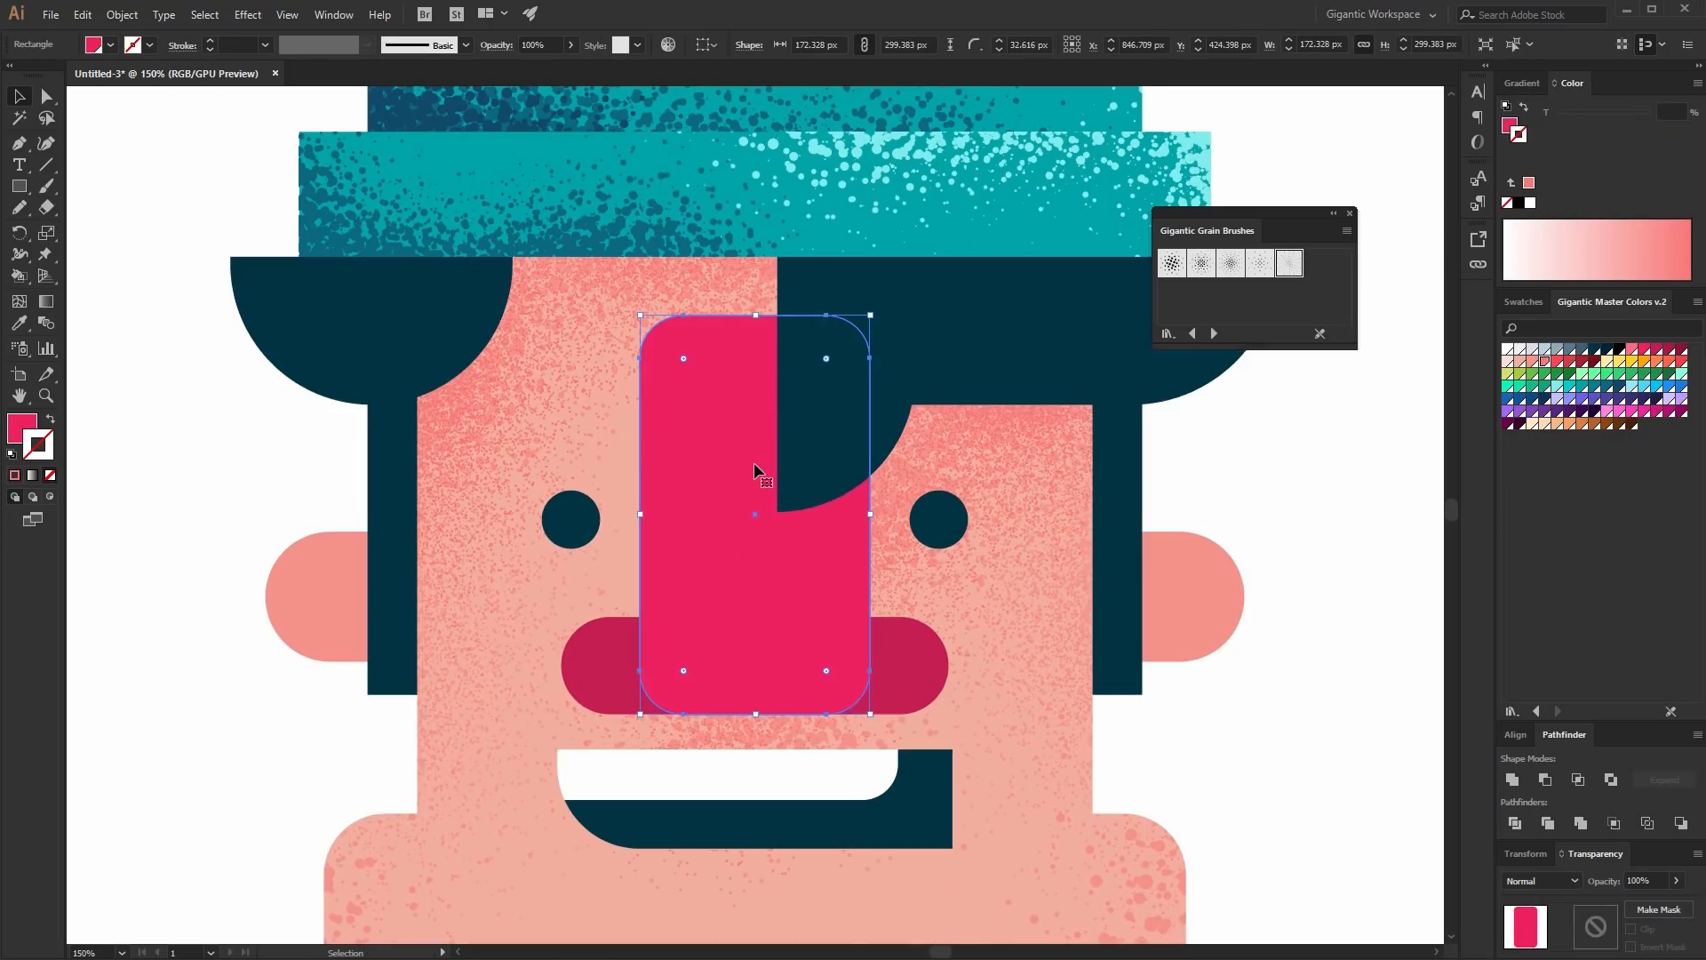
click(50, 498)
key(b)
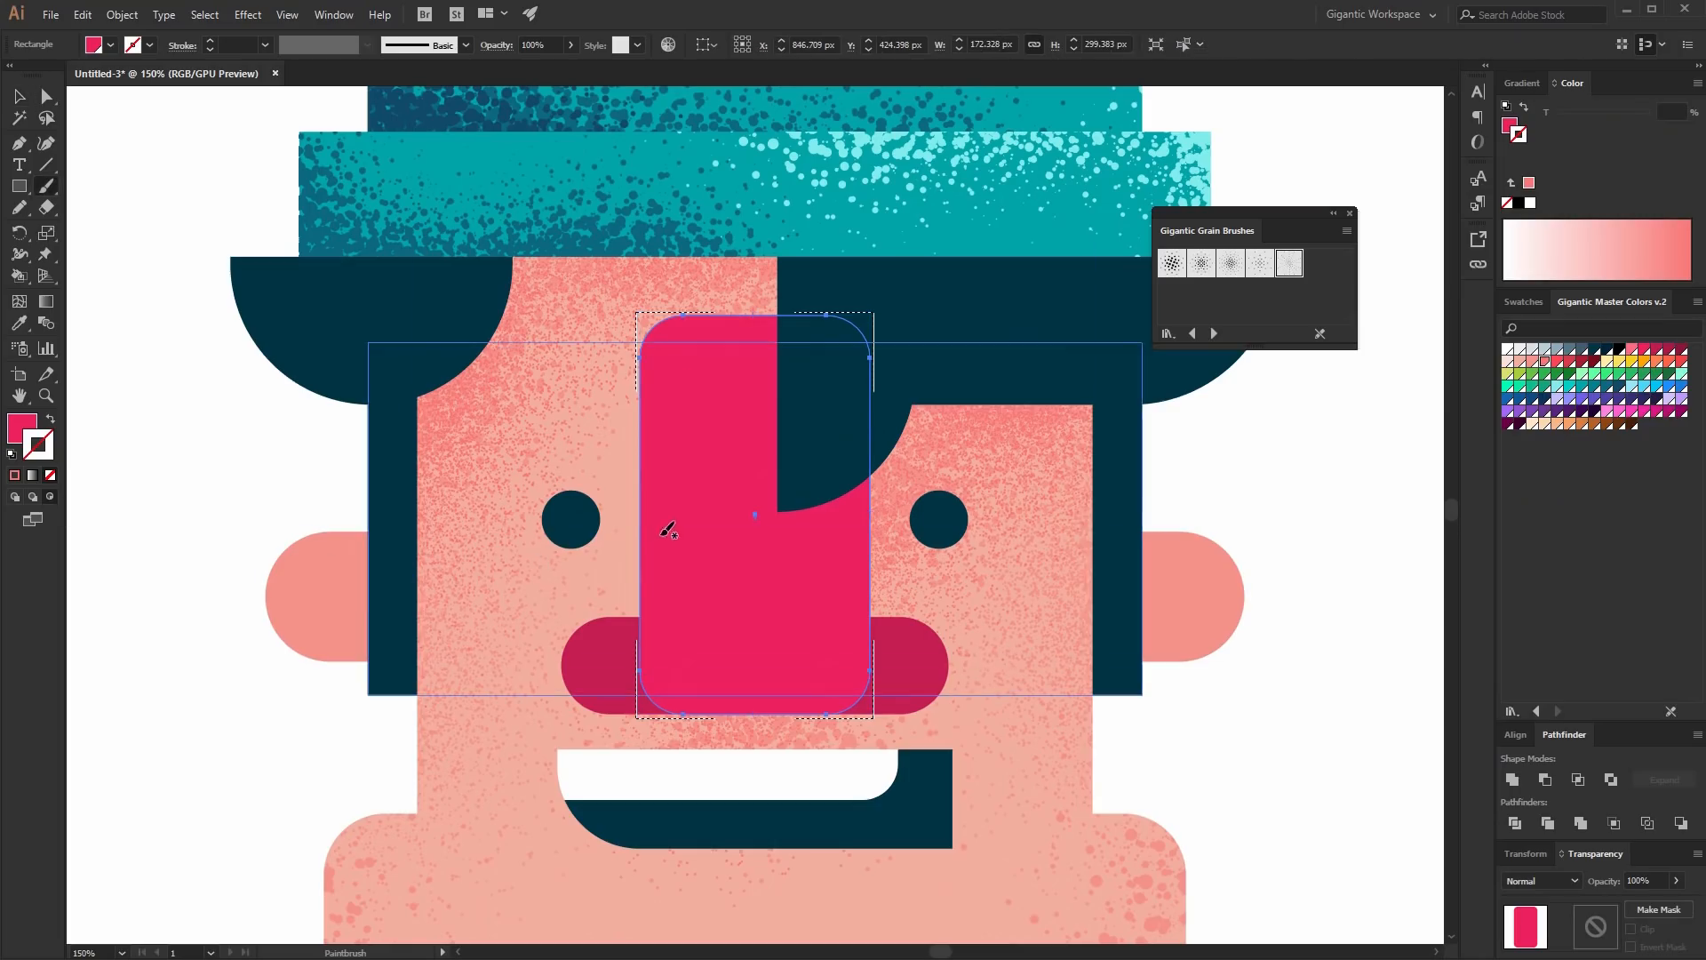
key(ctrl+shift+a)
key(shift+x)
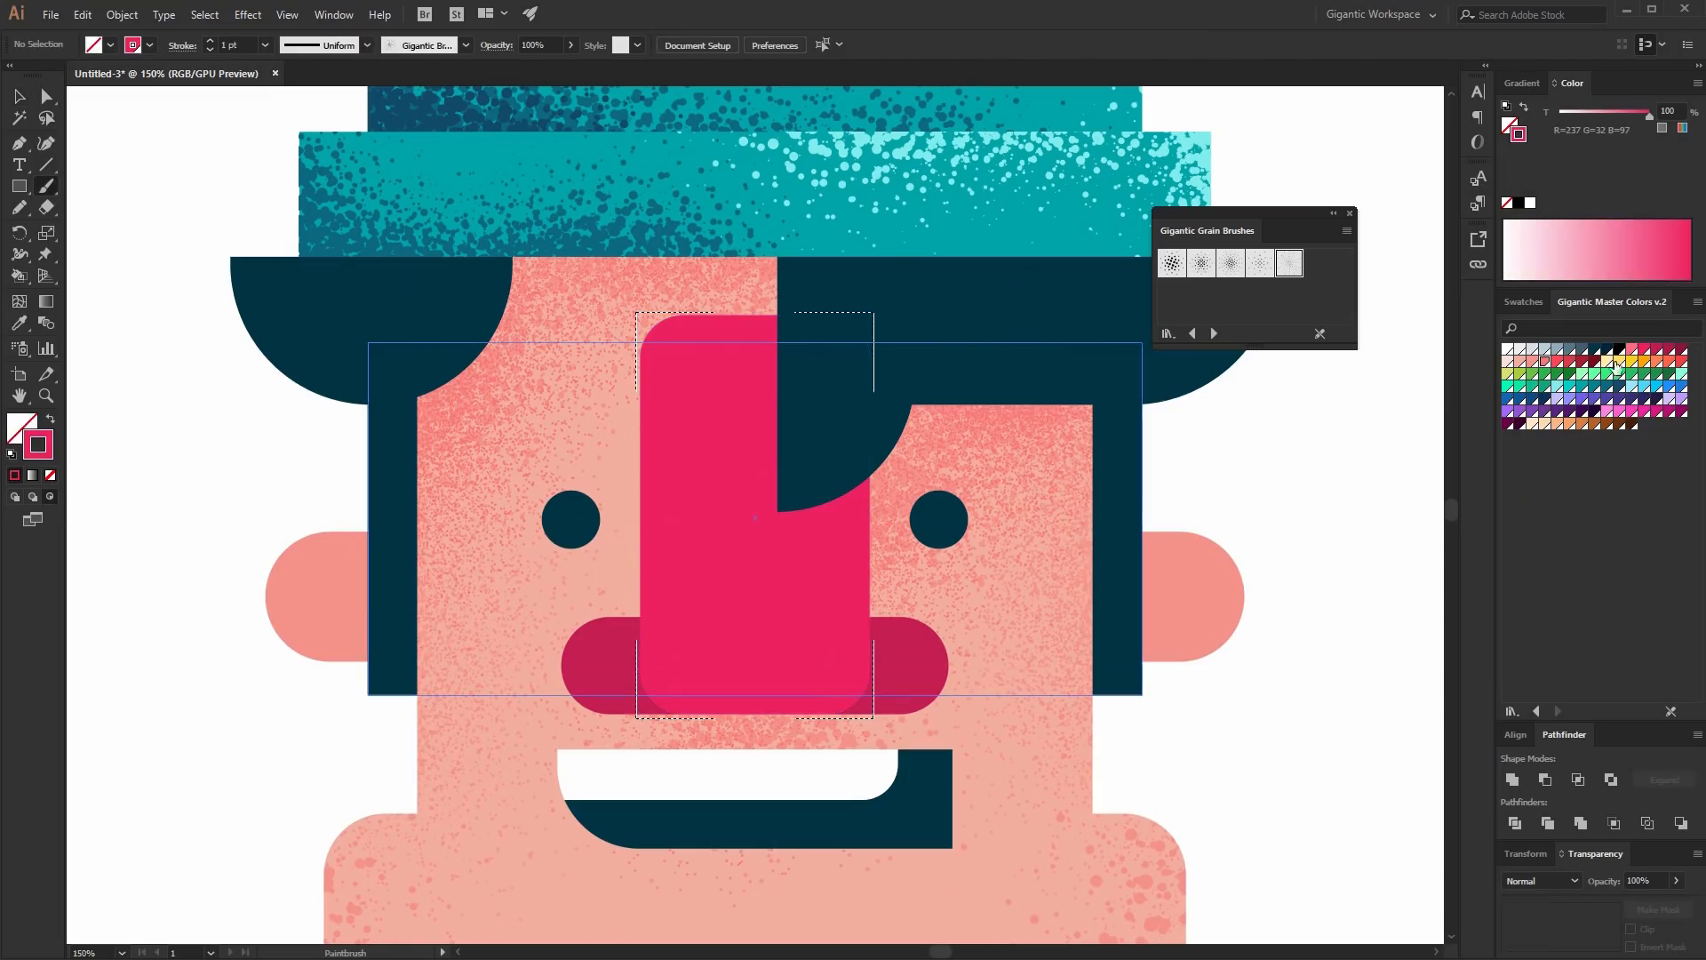
click(1669, 349)
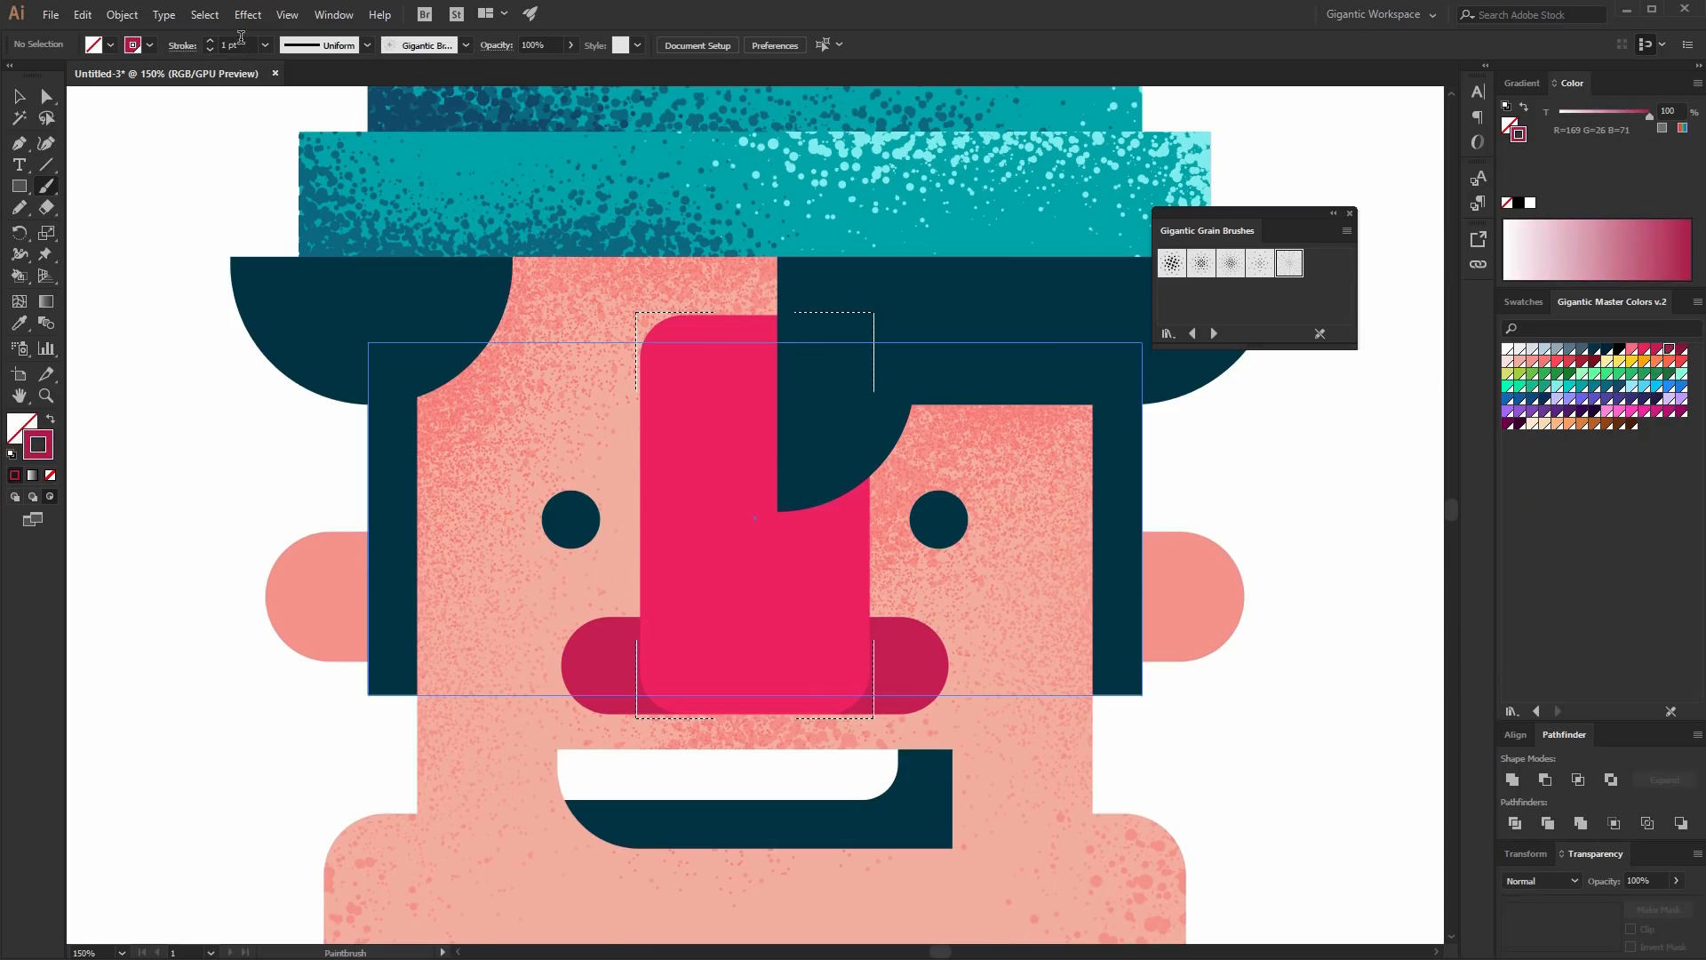
click(1232, 264)
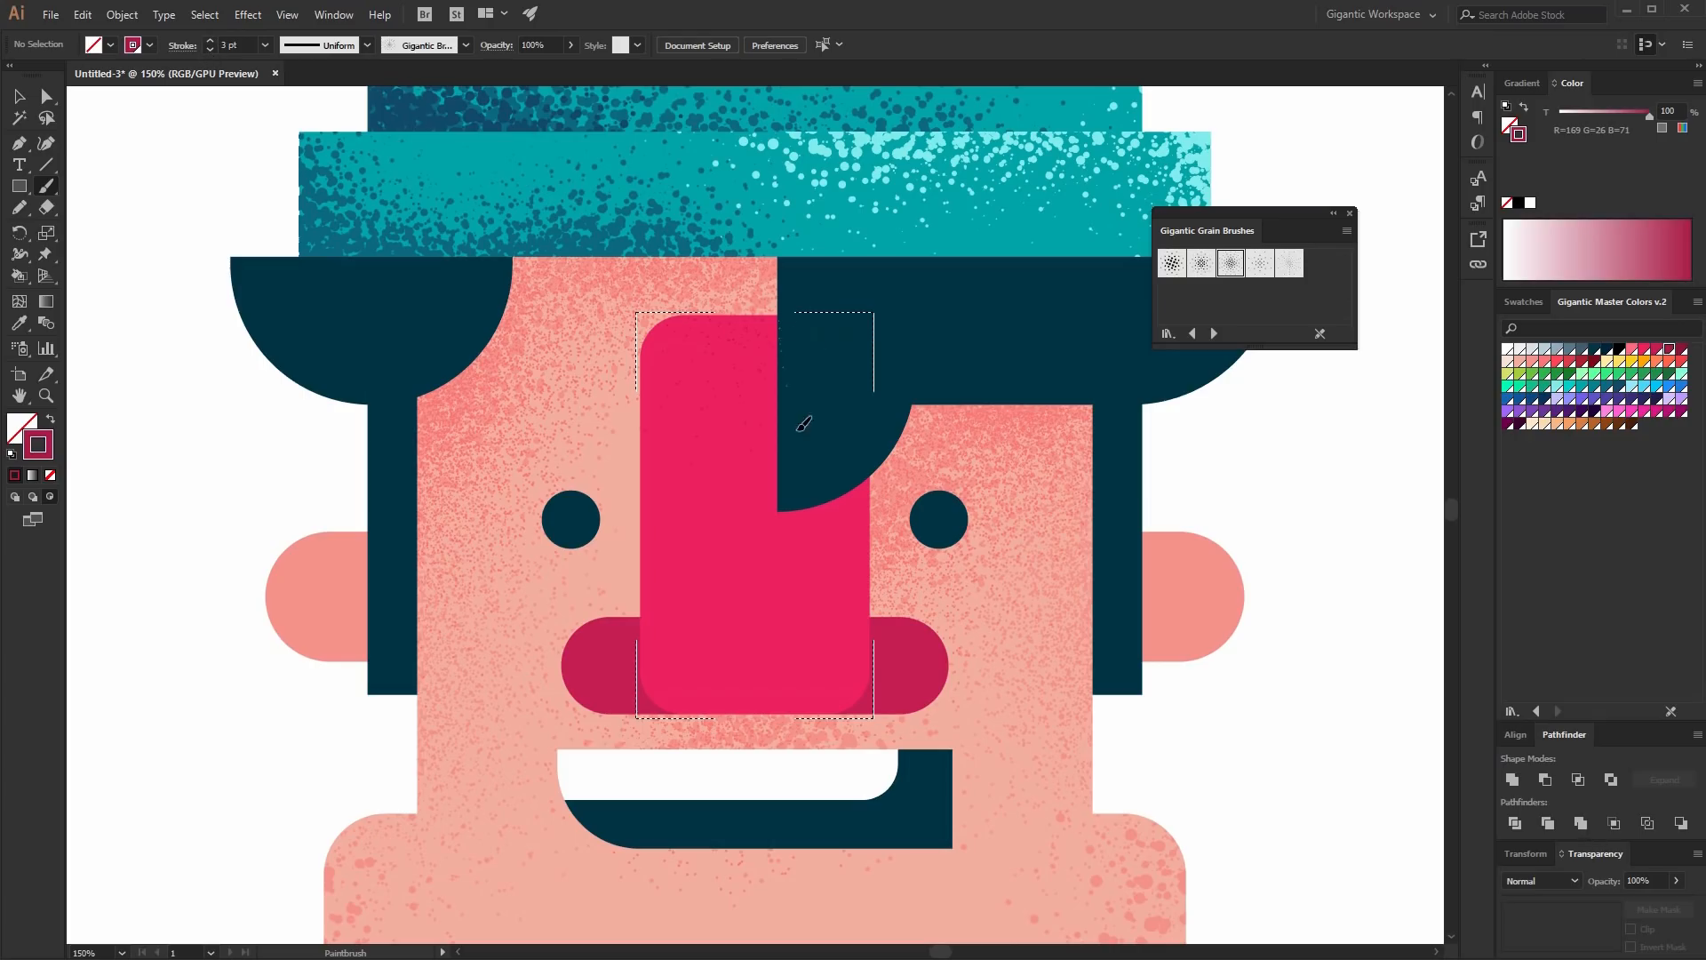
drag(765, 332, 792, 352)
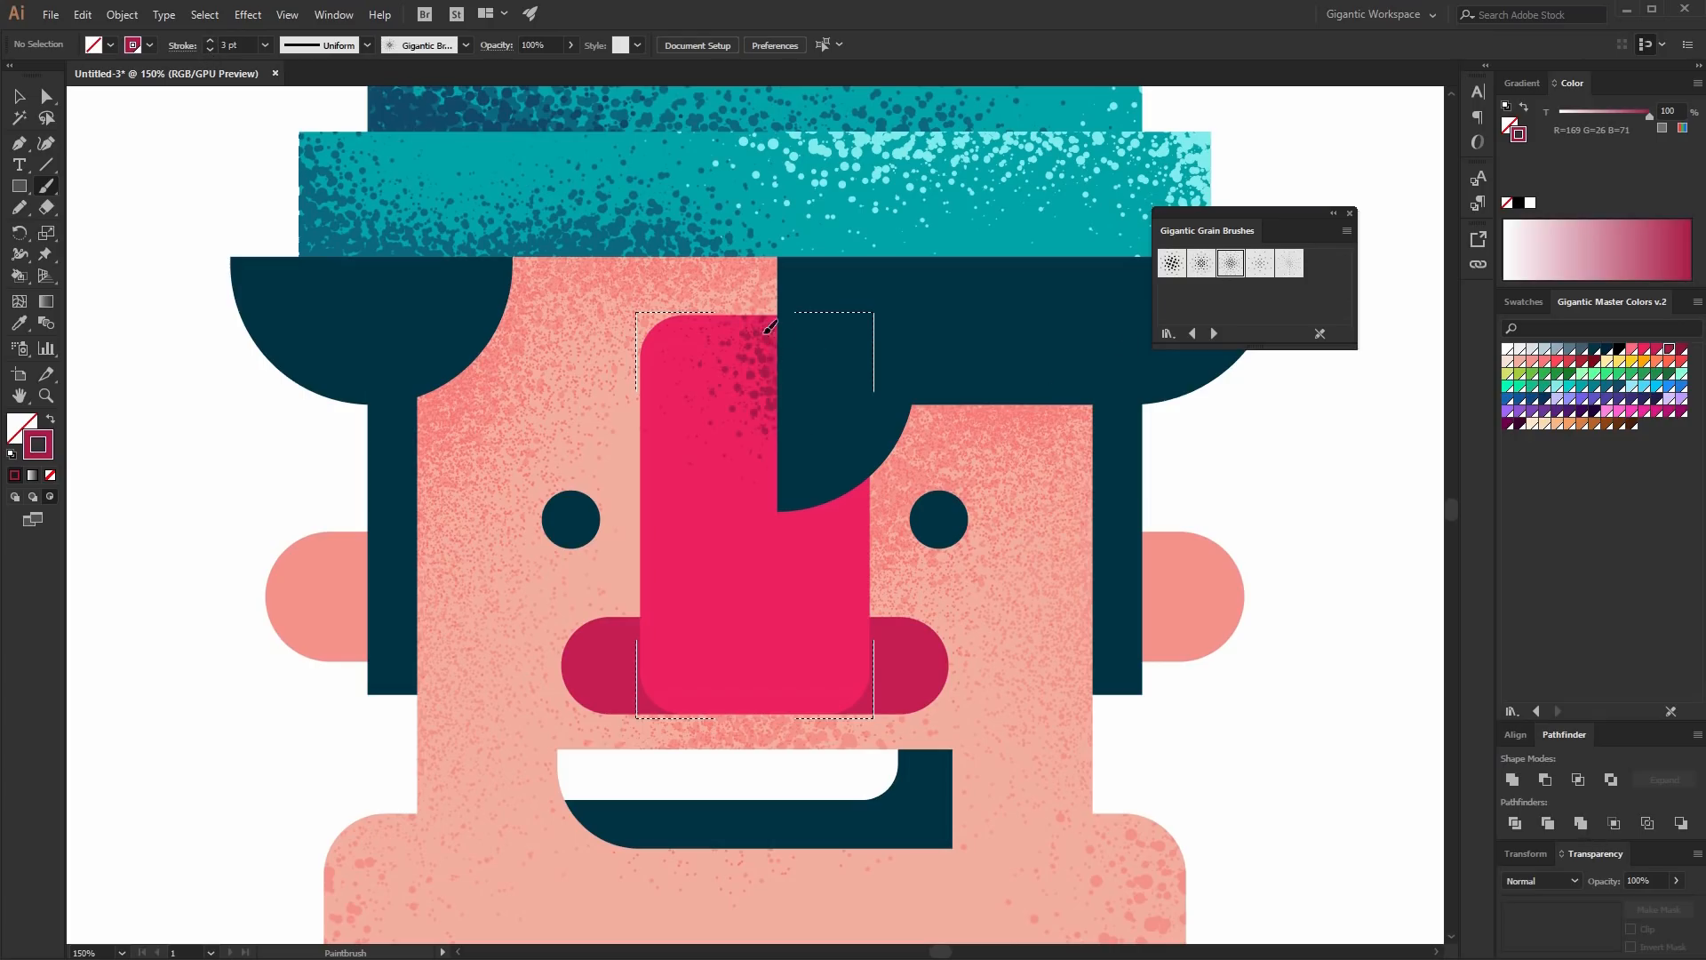
drag(774, 491, 775, 505)
drag(781, 526, 871, 475)
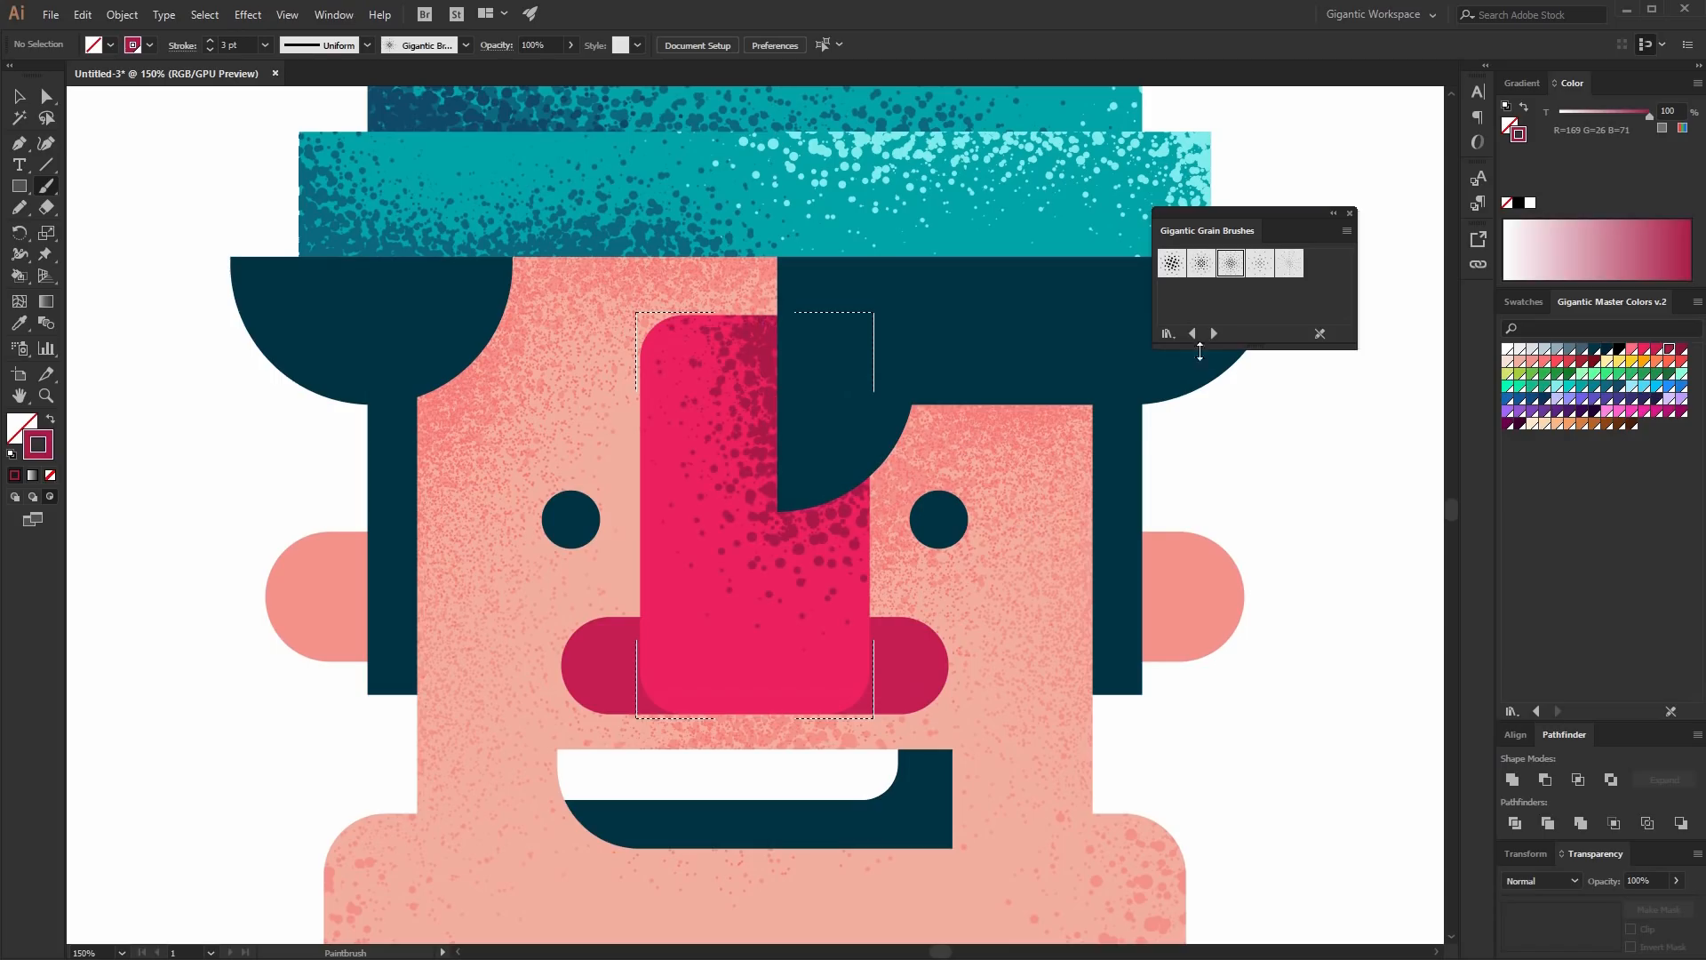
- Switch to the fourth grain brush and brush dark crimson grain along the nose's bottom edge
click(1289, 264)
click(1259, 264)
drag(740, 692, 845, 700)
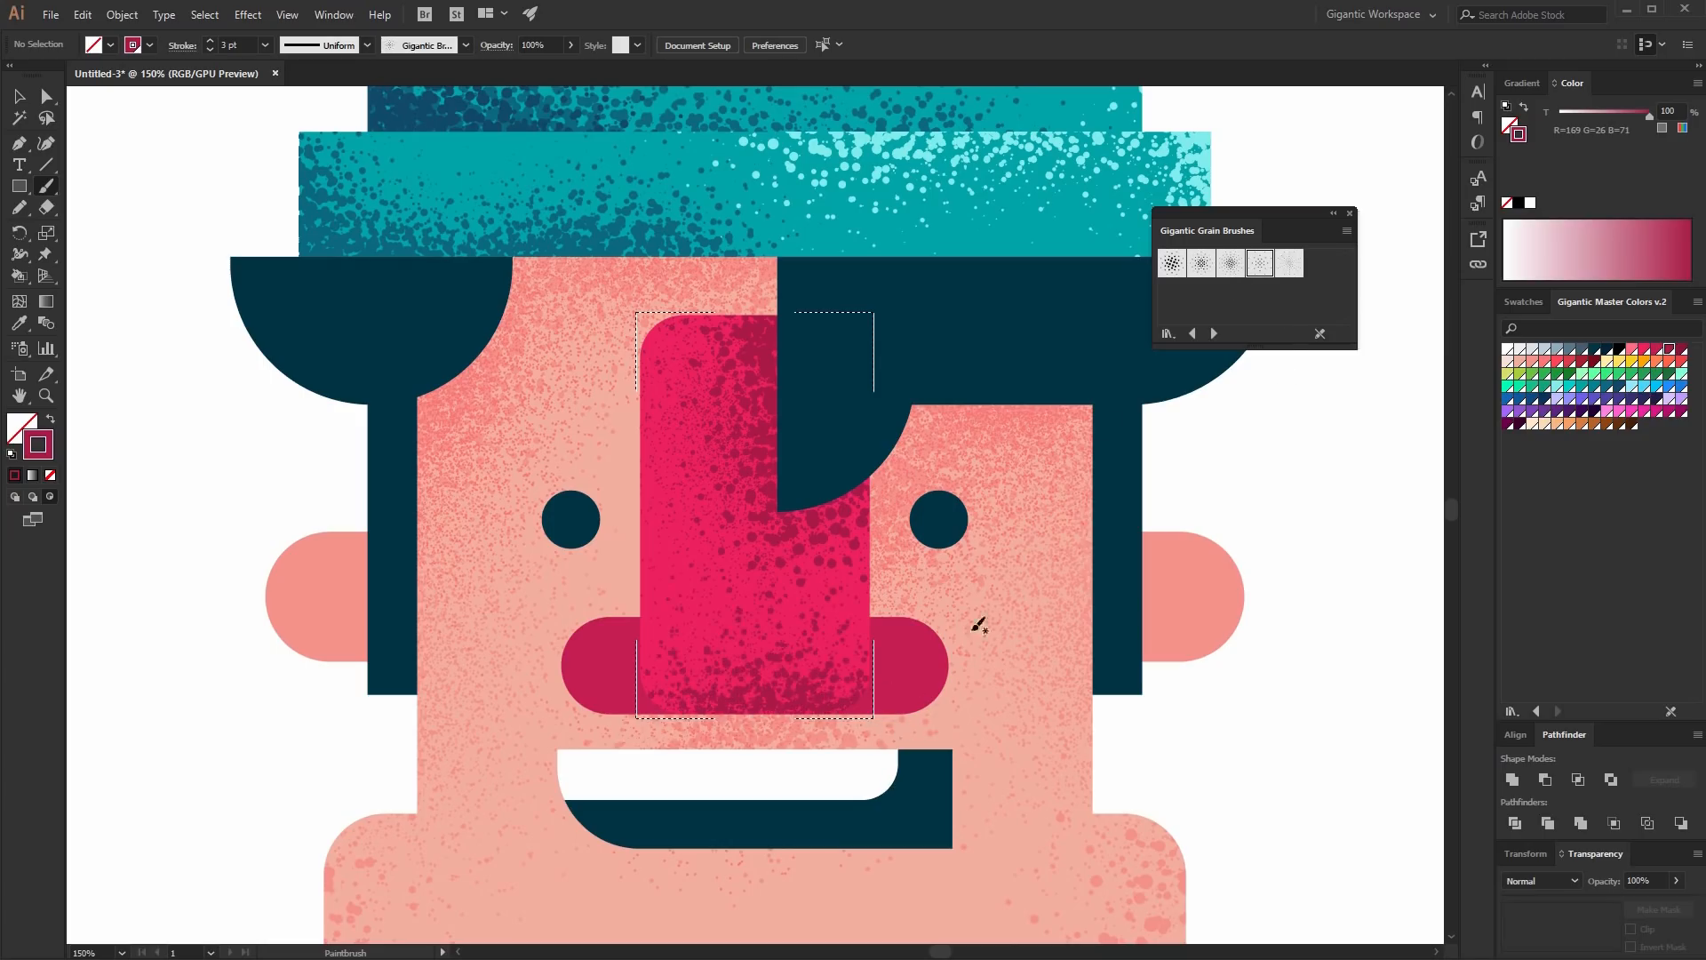
- Brush pink grain highlights down the nose's left side with the third grain brush, then leave Draw Inside mode
click(1631, 349)
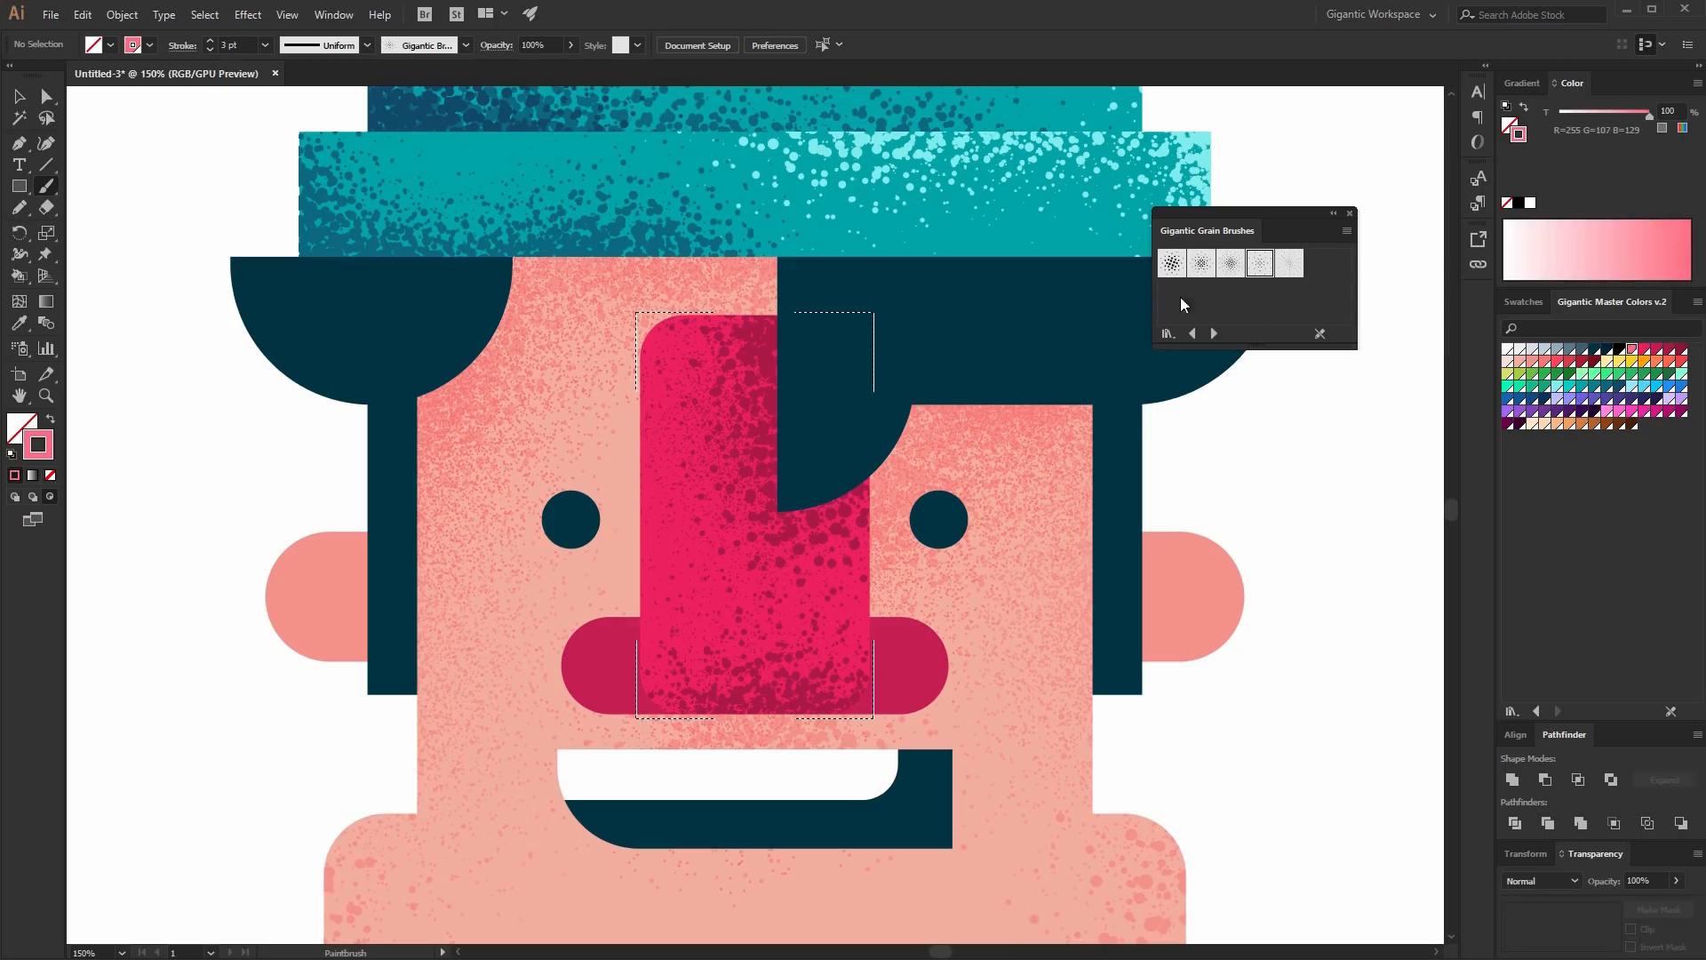
click(1231, 263)
mouse_move(638, 389)
mouse_down()
mouse_move(663, 524)
mouse_move(642, 583)
mouse_up()
drag(638, 347, 658, 582)
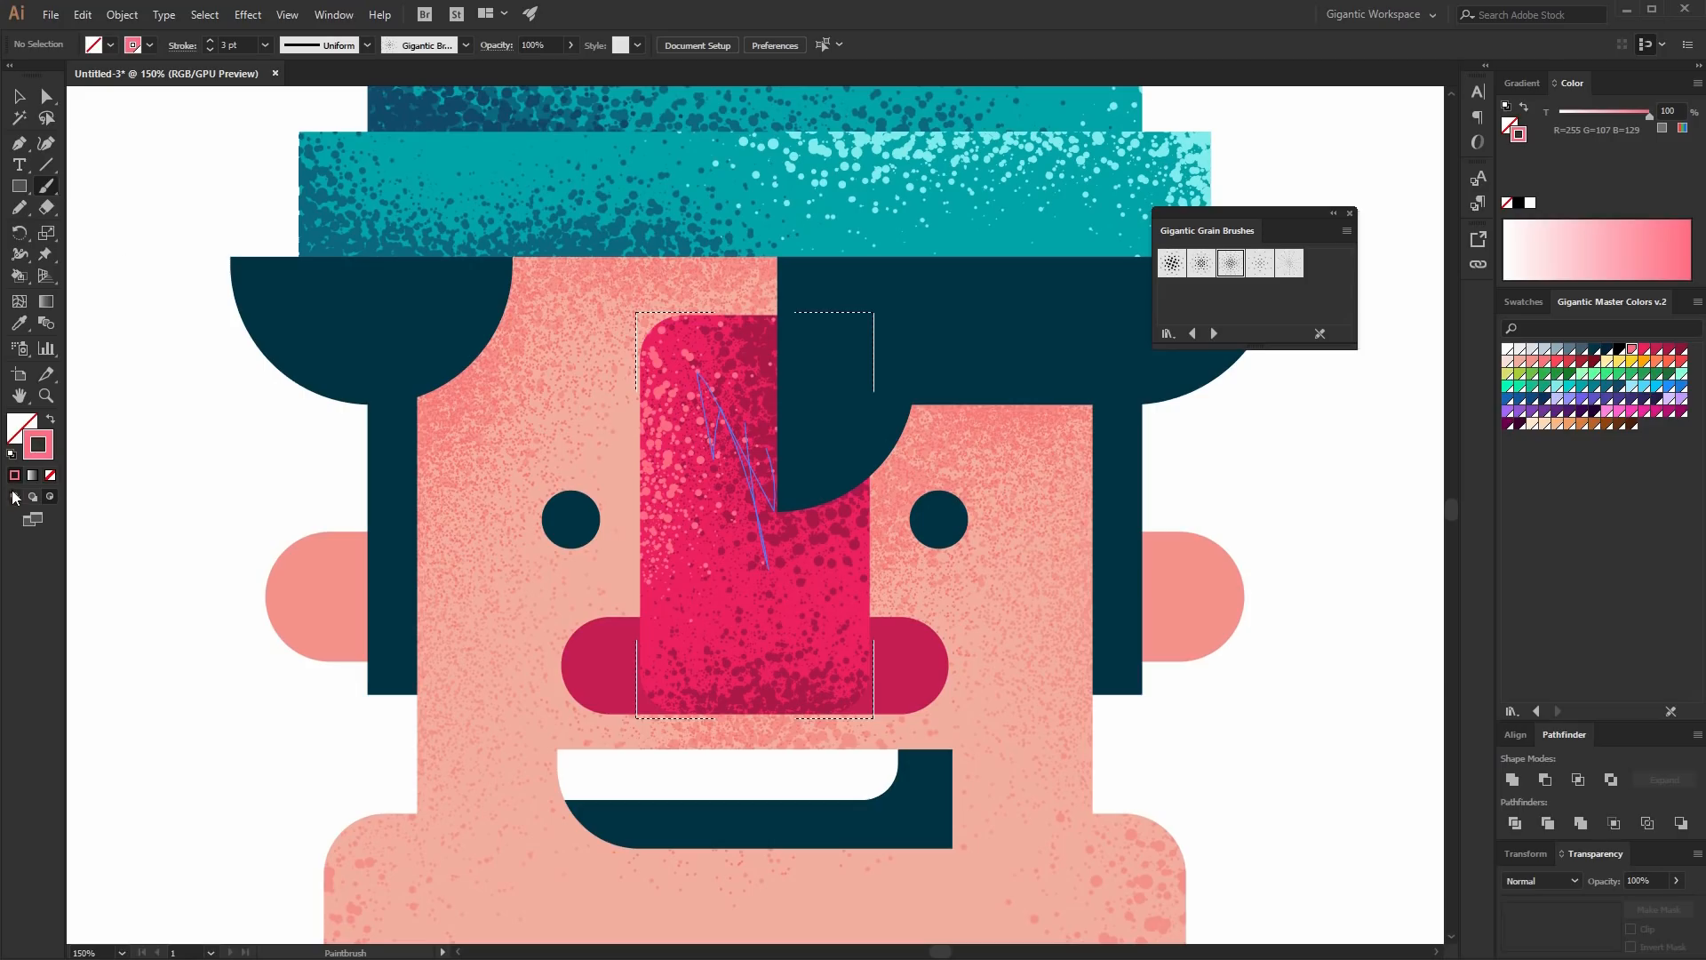
click(15, 497)
click(18, 96)
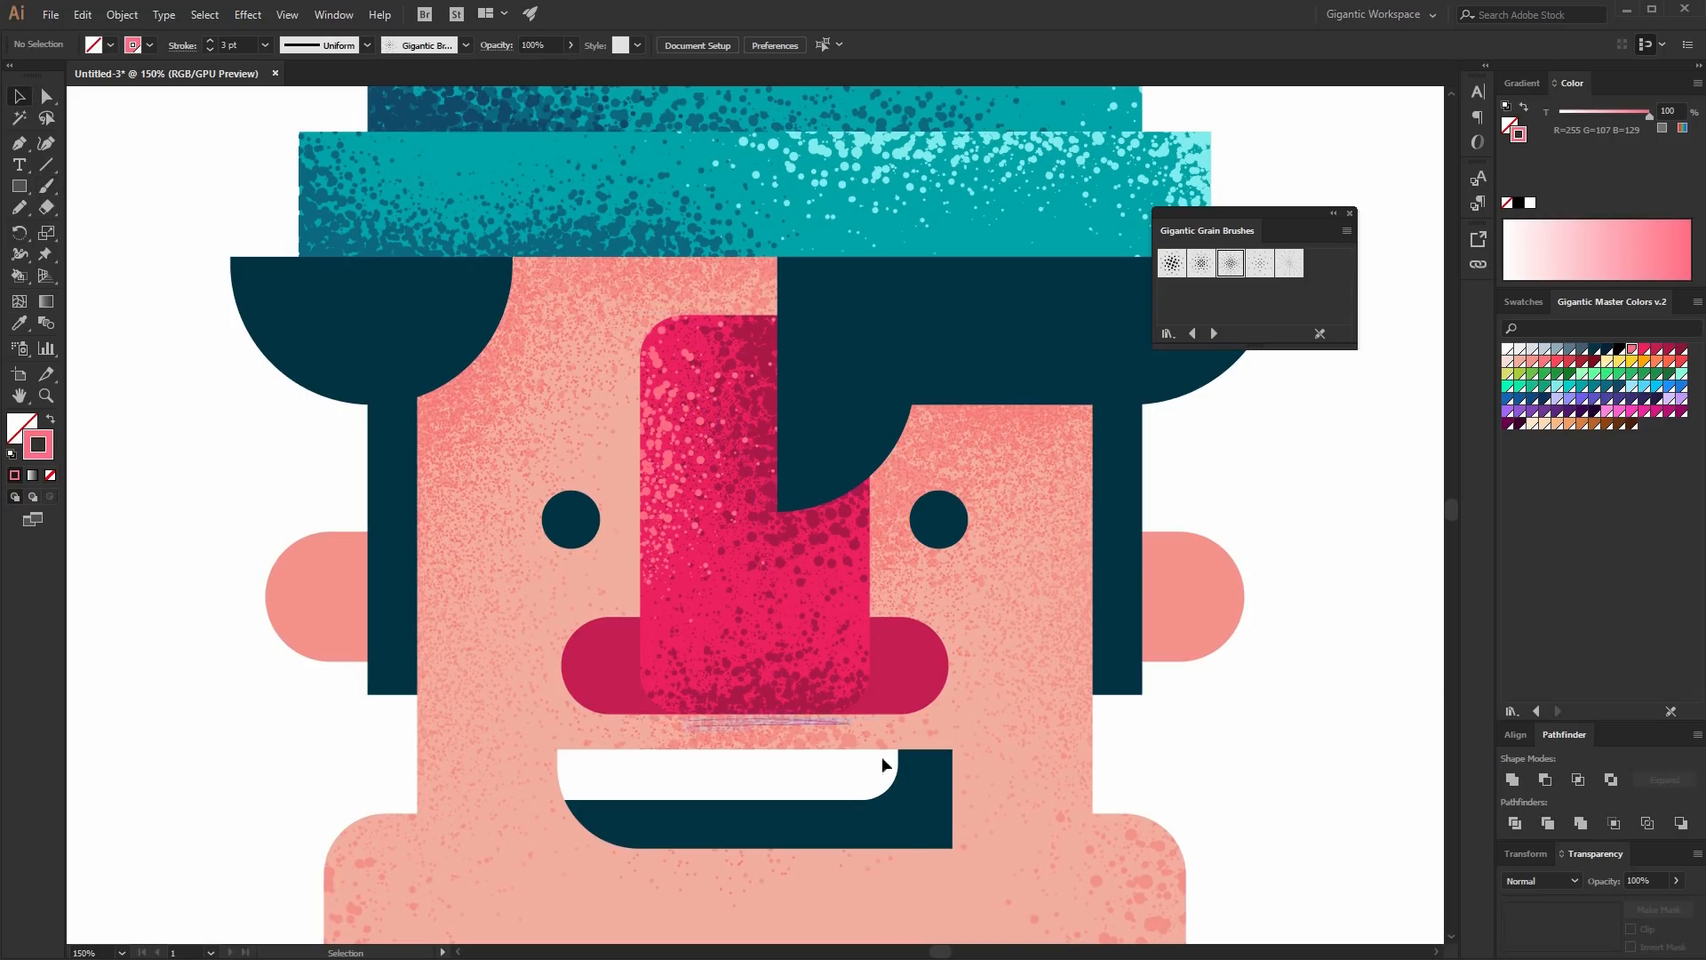
- Select the mustache, enter Draw Inside mode, and brush dark burgundy grain at 2 pt along both of its ends
click(884, 697)
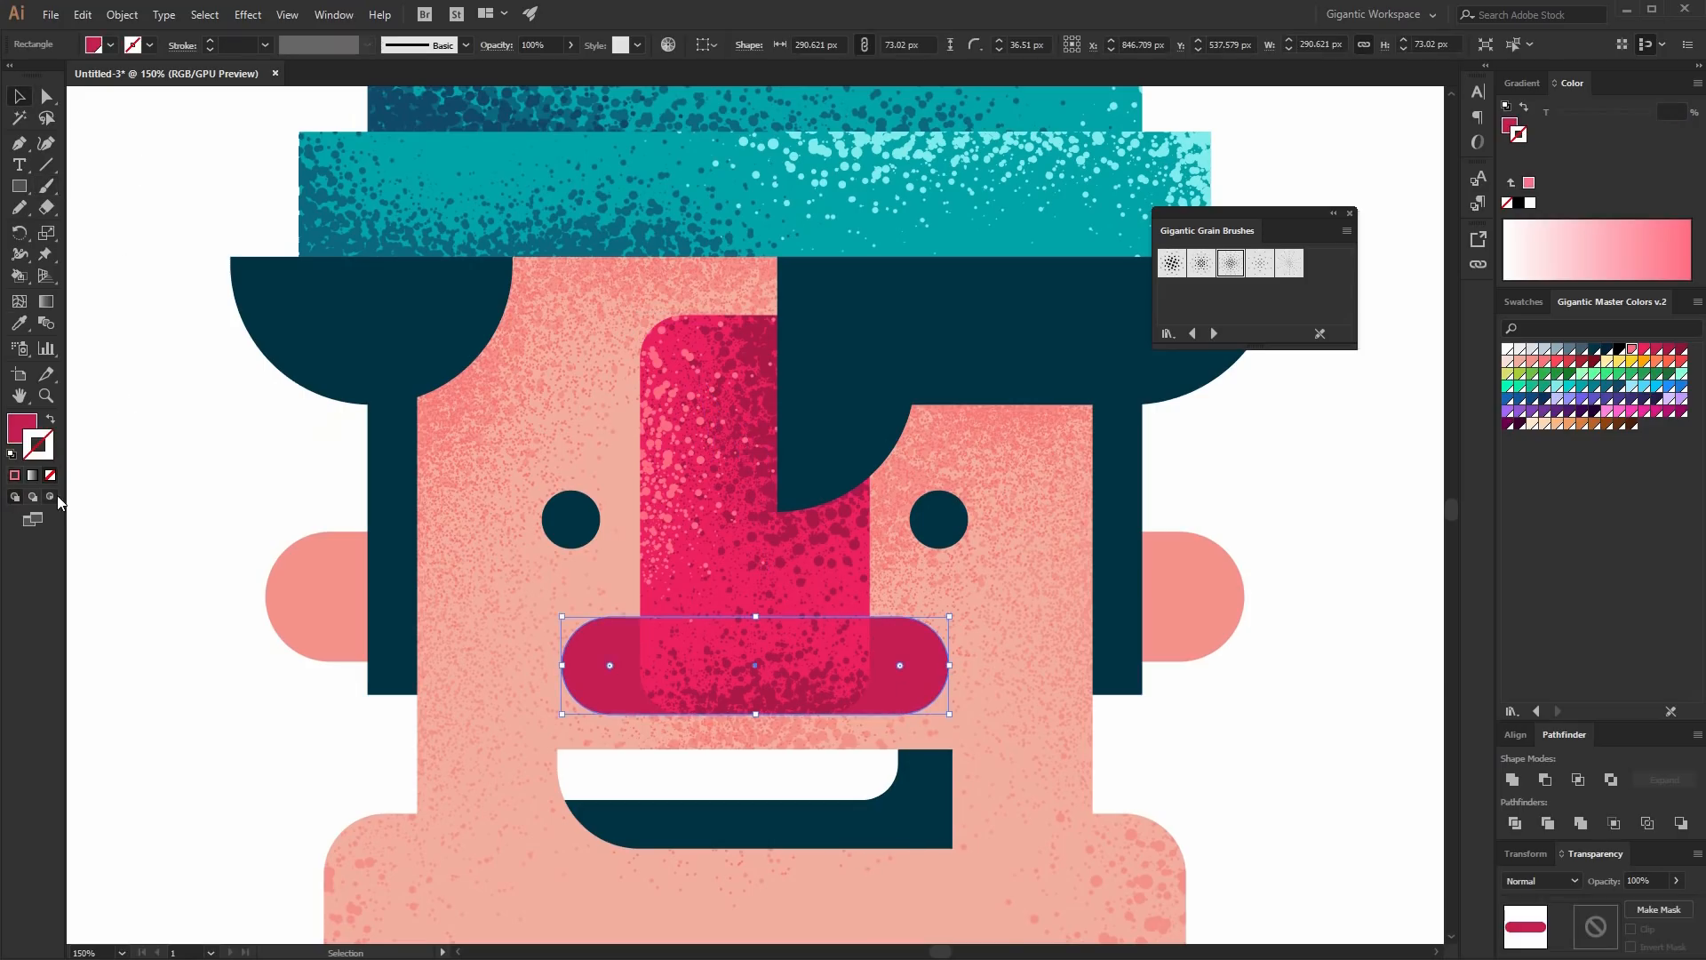
click(55, 495)
key(b)
key(ctrl+shift+a)
key(shift+x)
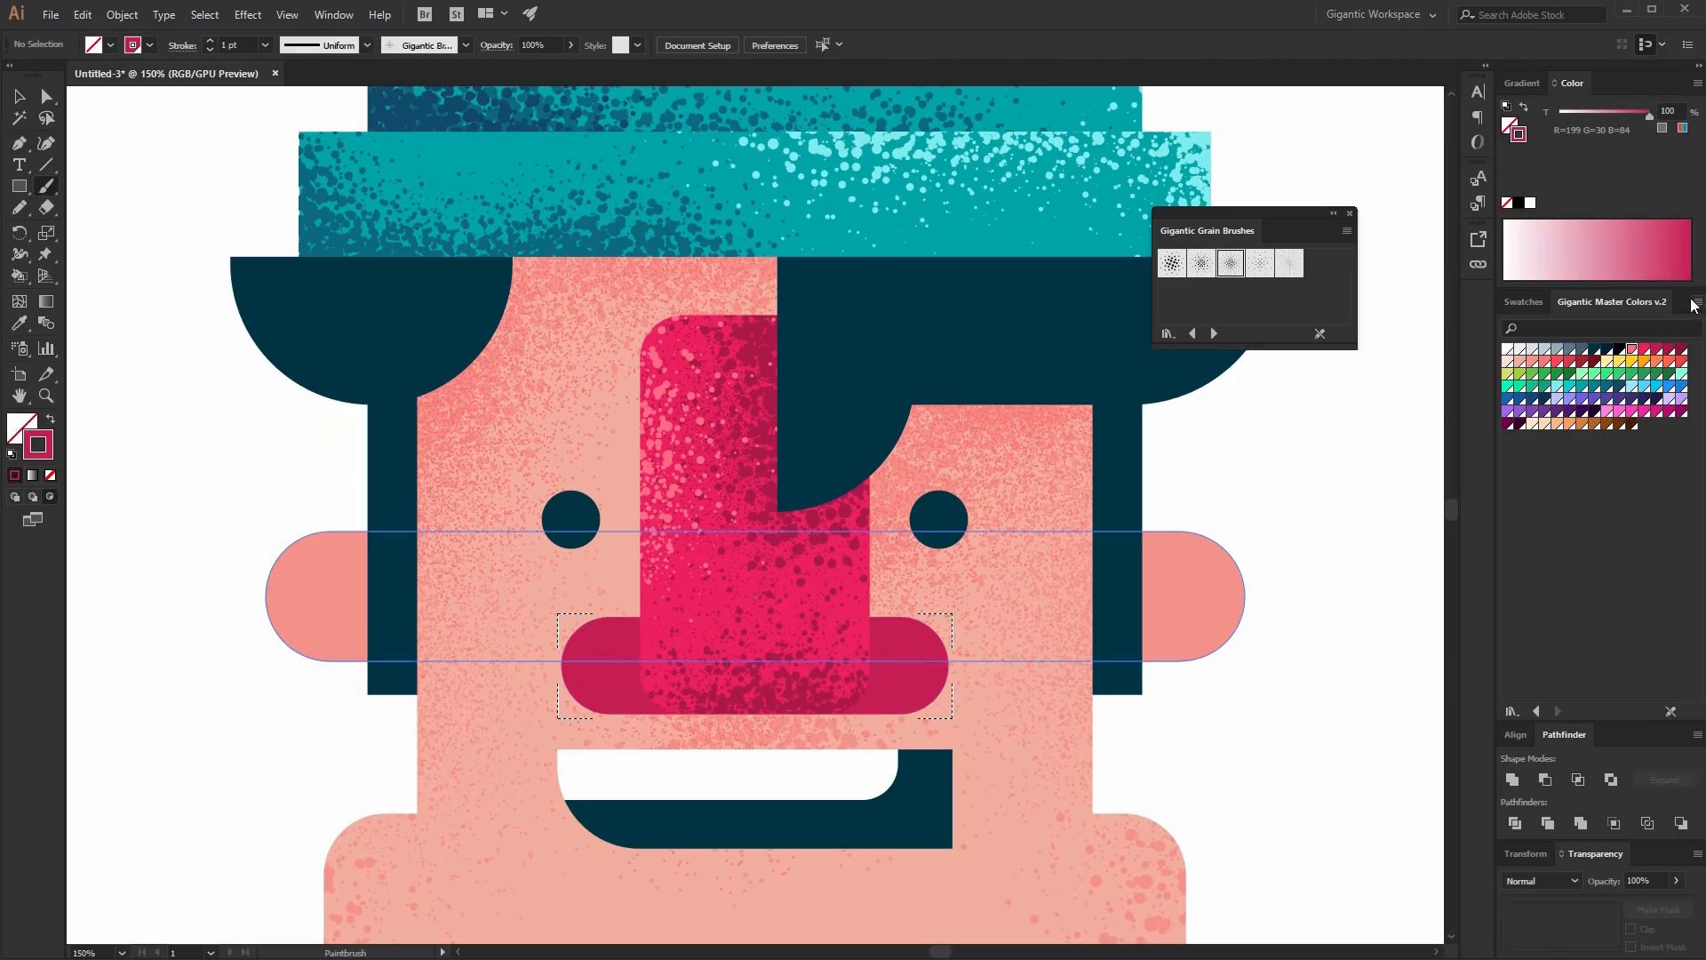
click(1680, 350)
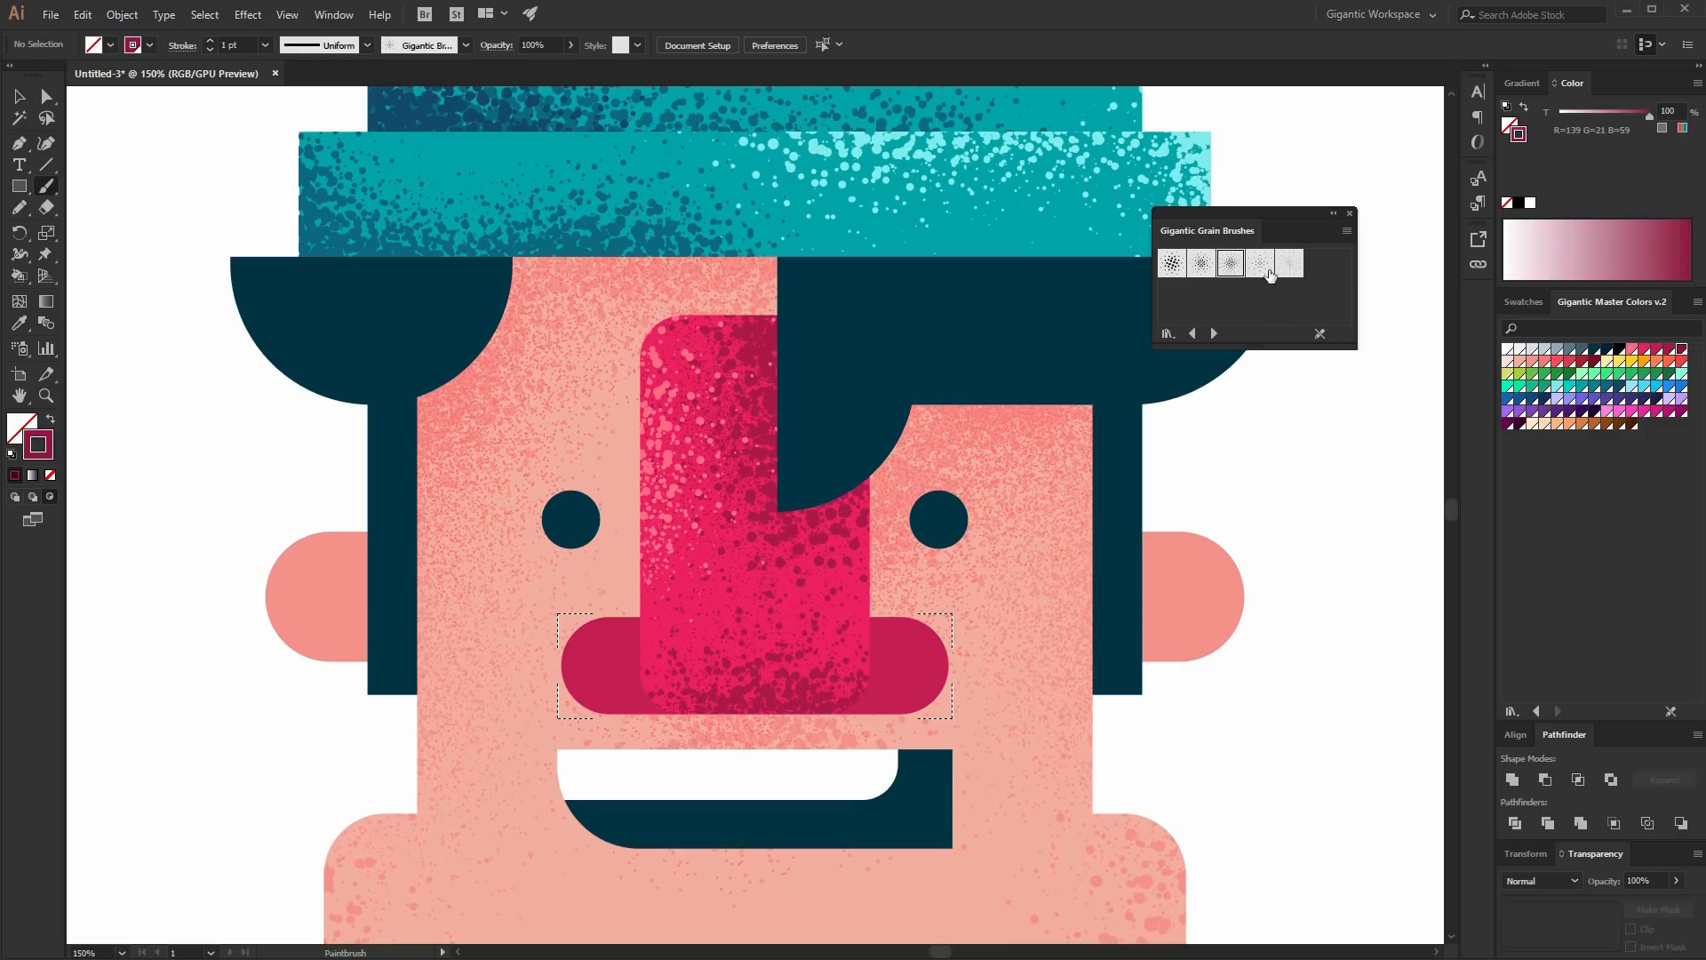
click(210, 41)
mouse_move(841, 701)
mouse_down()
mouse_move(871, 664)
mouse_move(837, 732)
mouse_move(848, 709)
mouse_move(925, 705)
mouse_up()
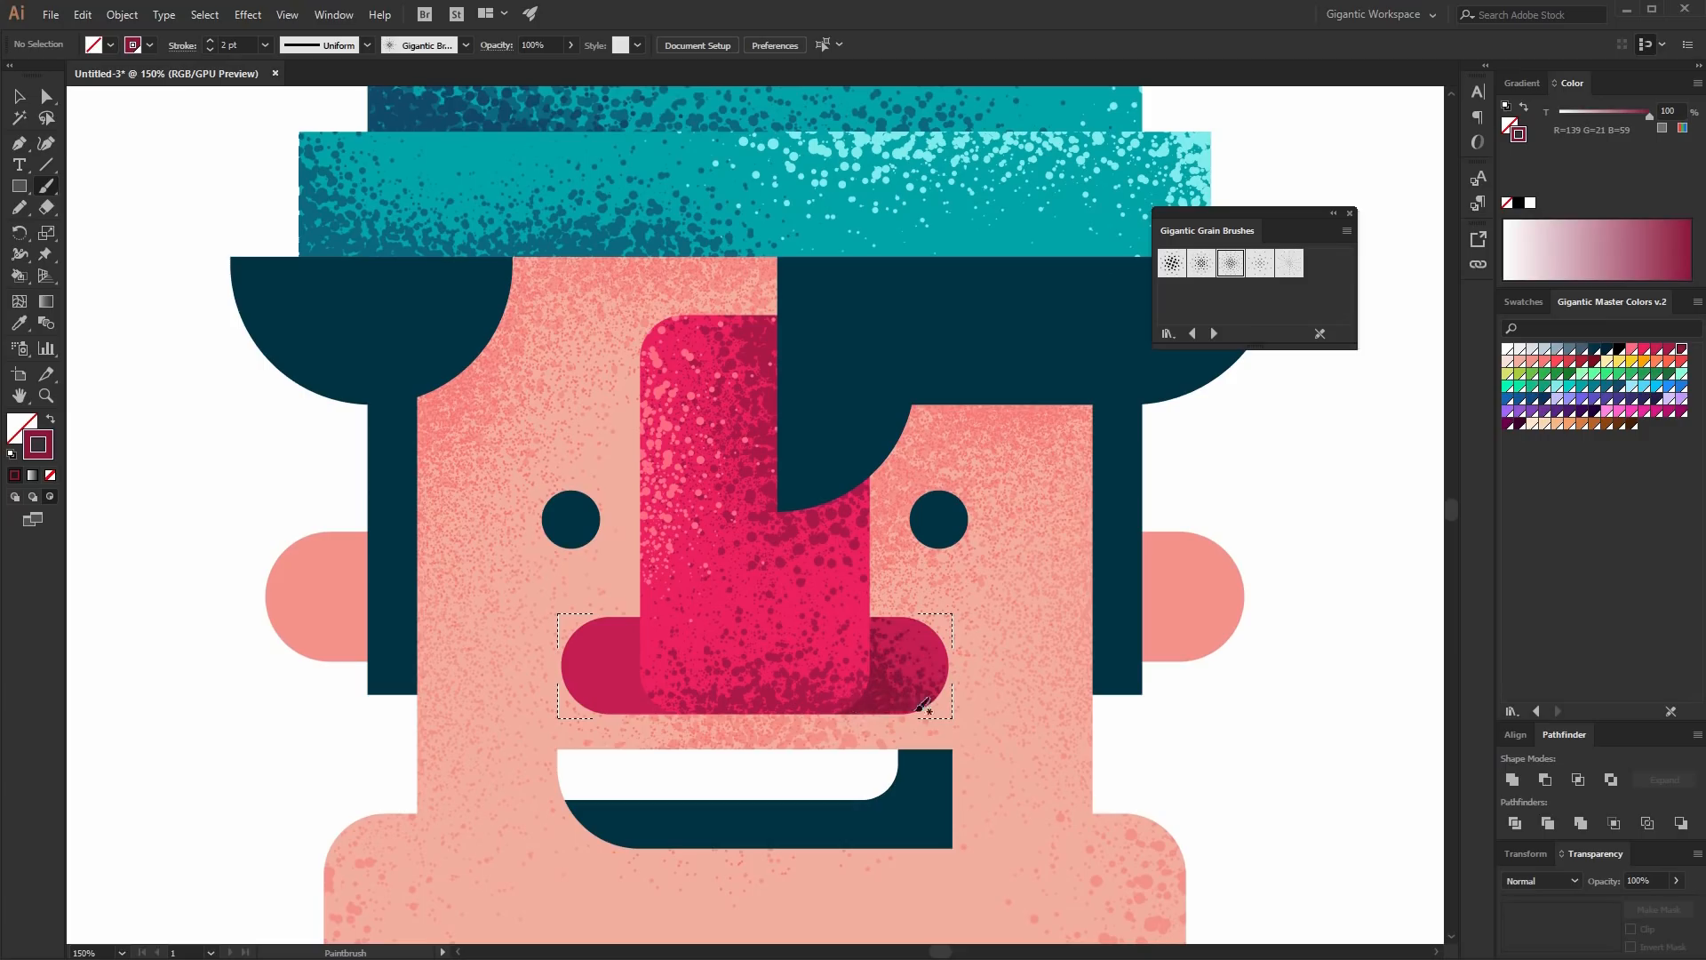
drag(655, 636, 672, 694)
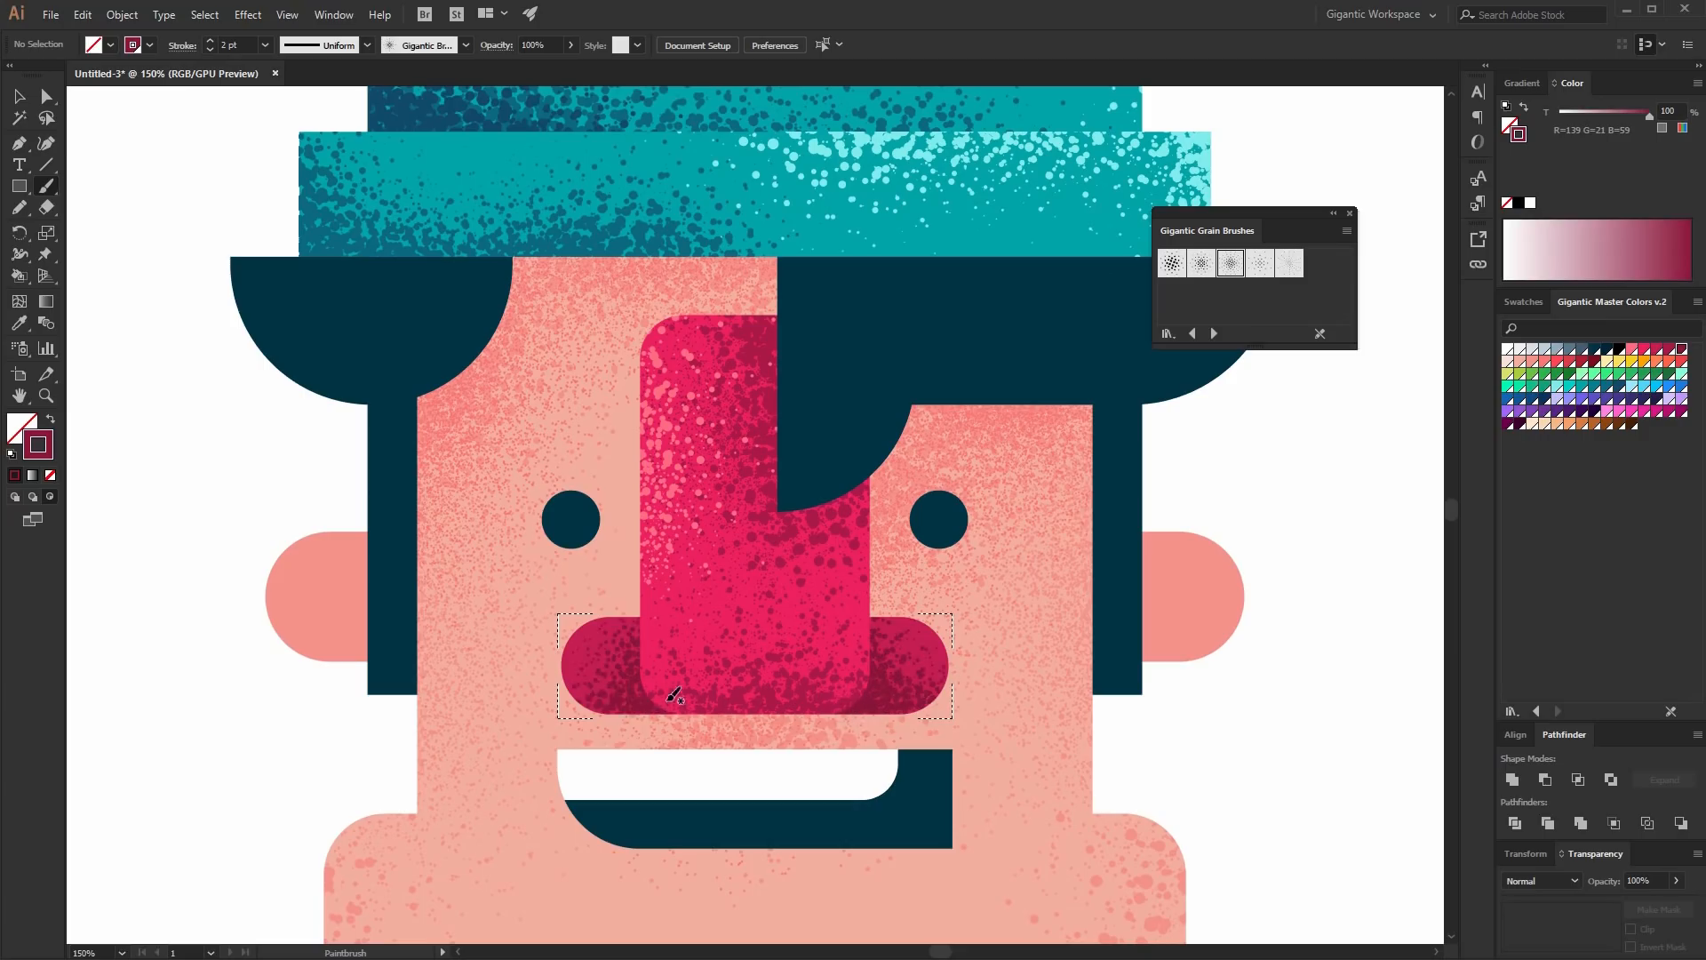
- Brush a bright pink grain highlight on the mustache's upper-left end and leave Draw Inside mode
click(1644, 349)
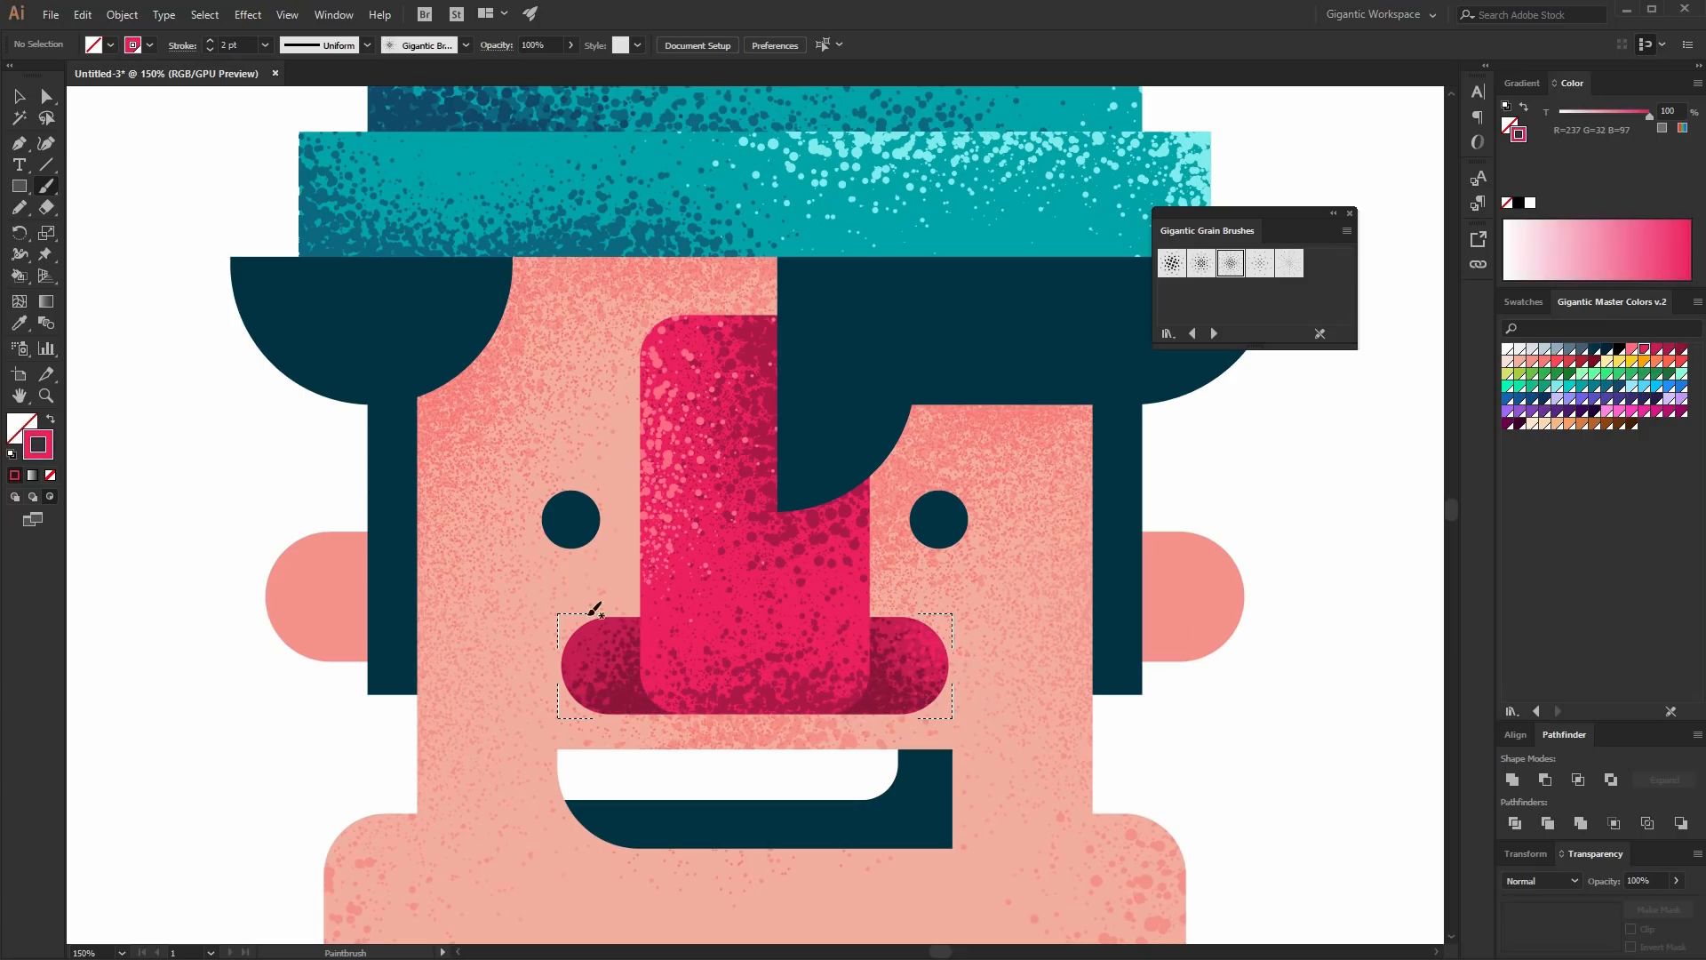
drag(591, 610, 560, 693)
click(20, 496)
click(20, 99)
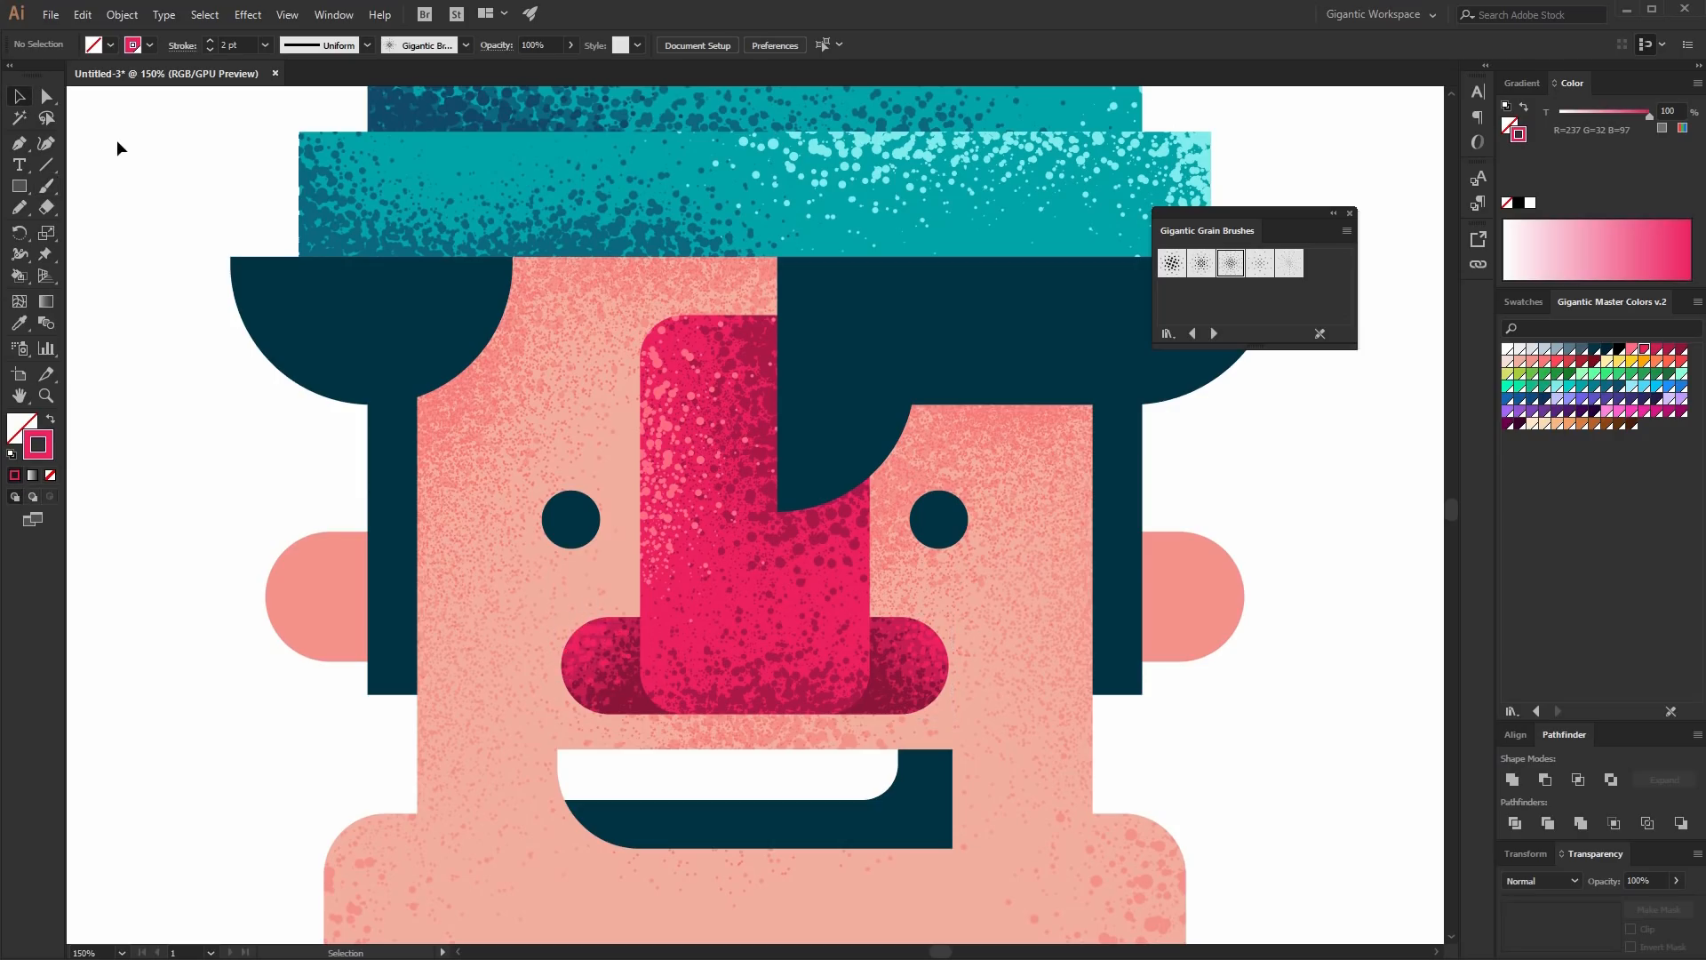
- Select the ears shape, enter Draw Inside mode, and brush salmon grain across both ears
key(ctrl+minus)
key(ctrl+minus)
key(ctrl+minus)
key(ctrl+minus)
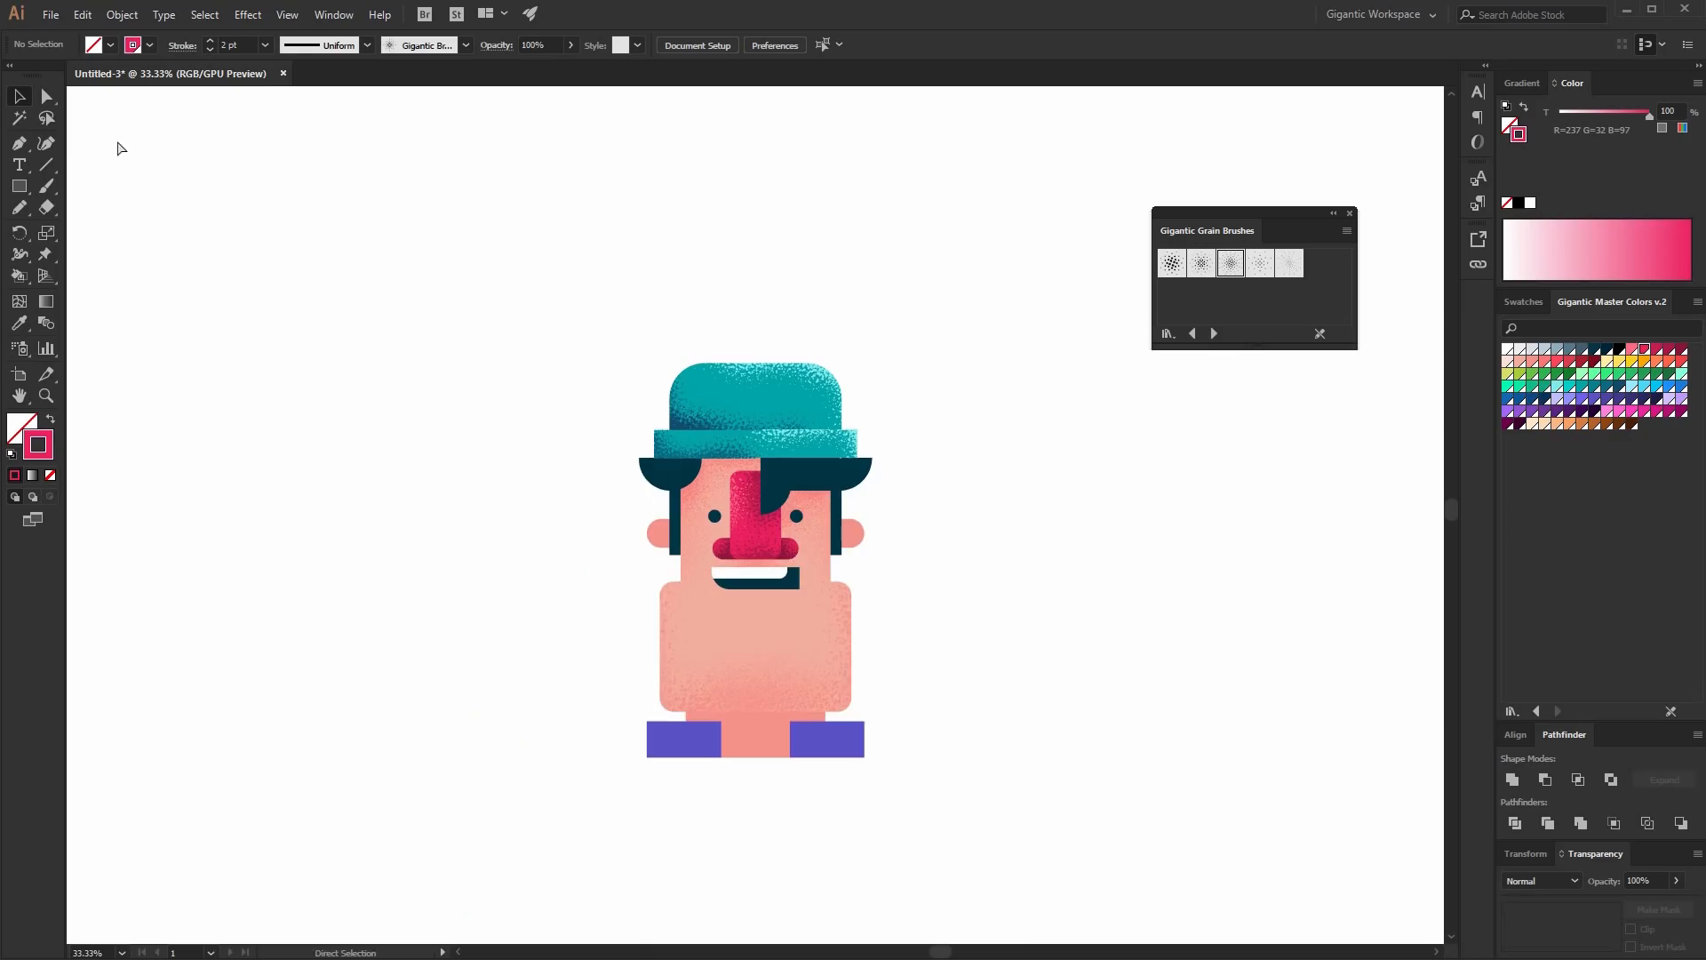
key(ctrl+plus)
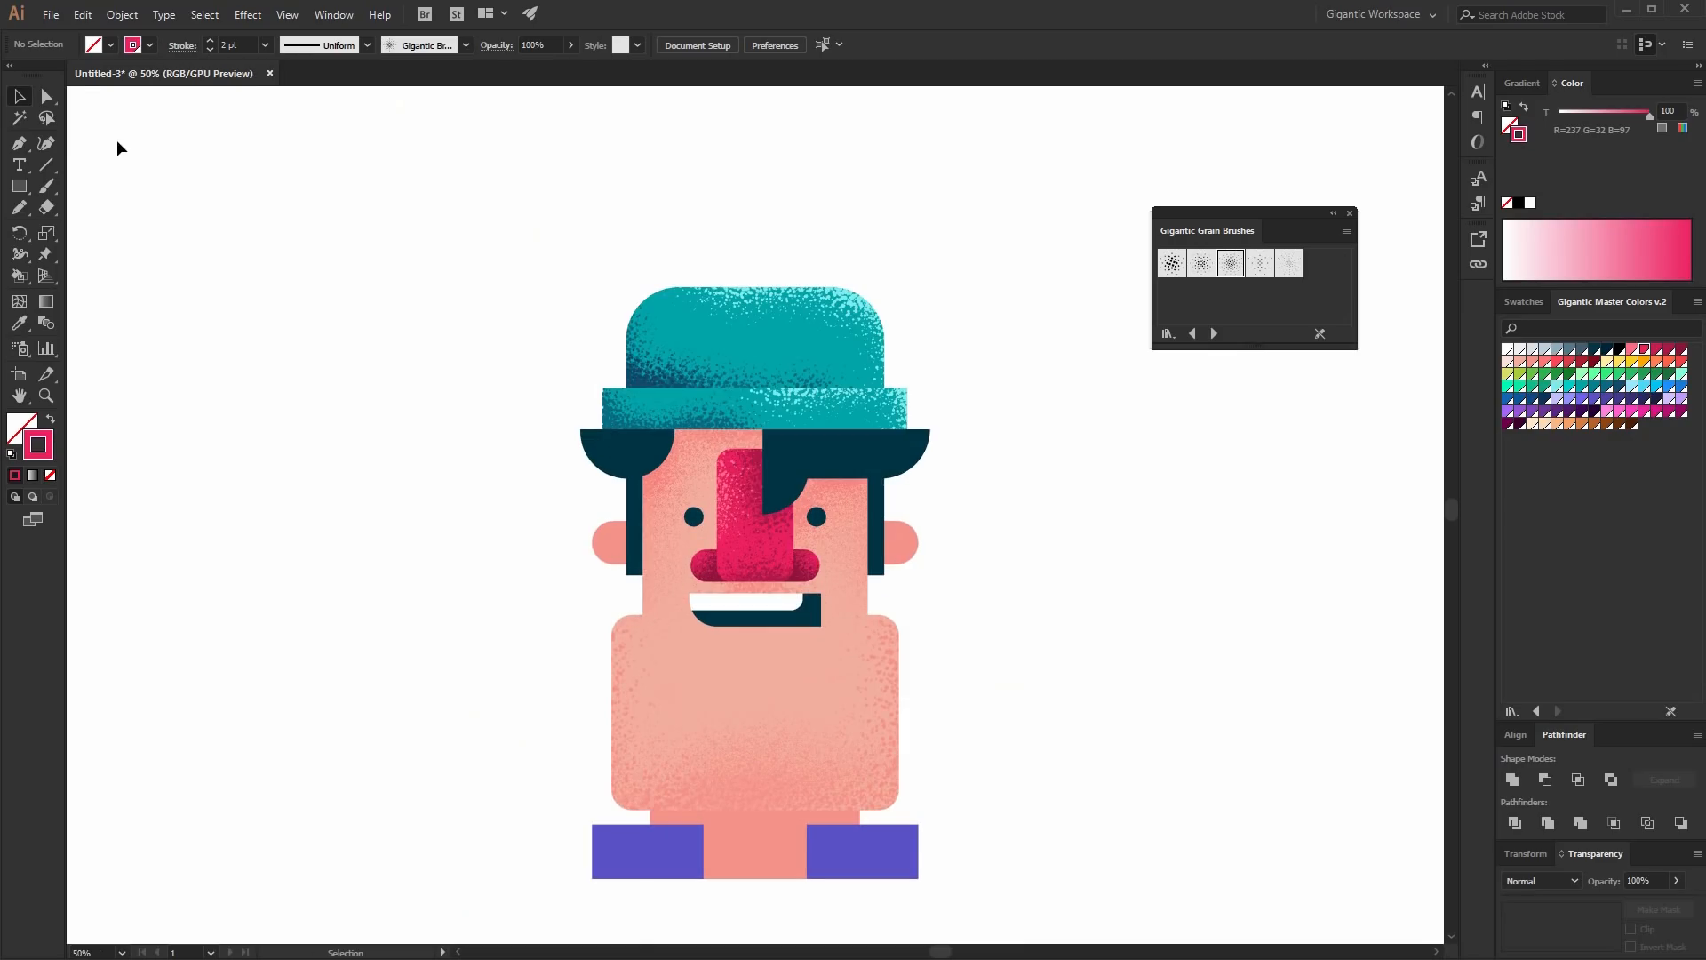
key(ctrl+1)
scroll(780, 328, down, 3)
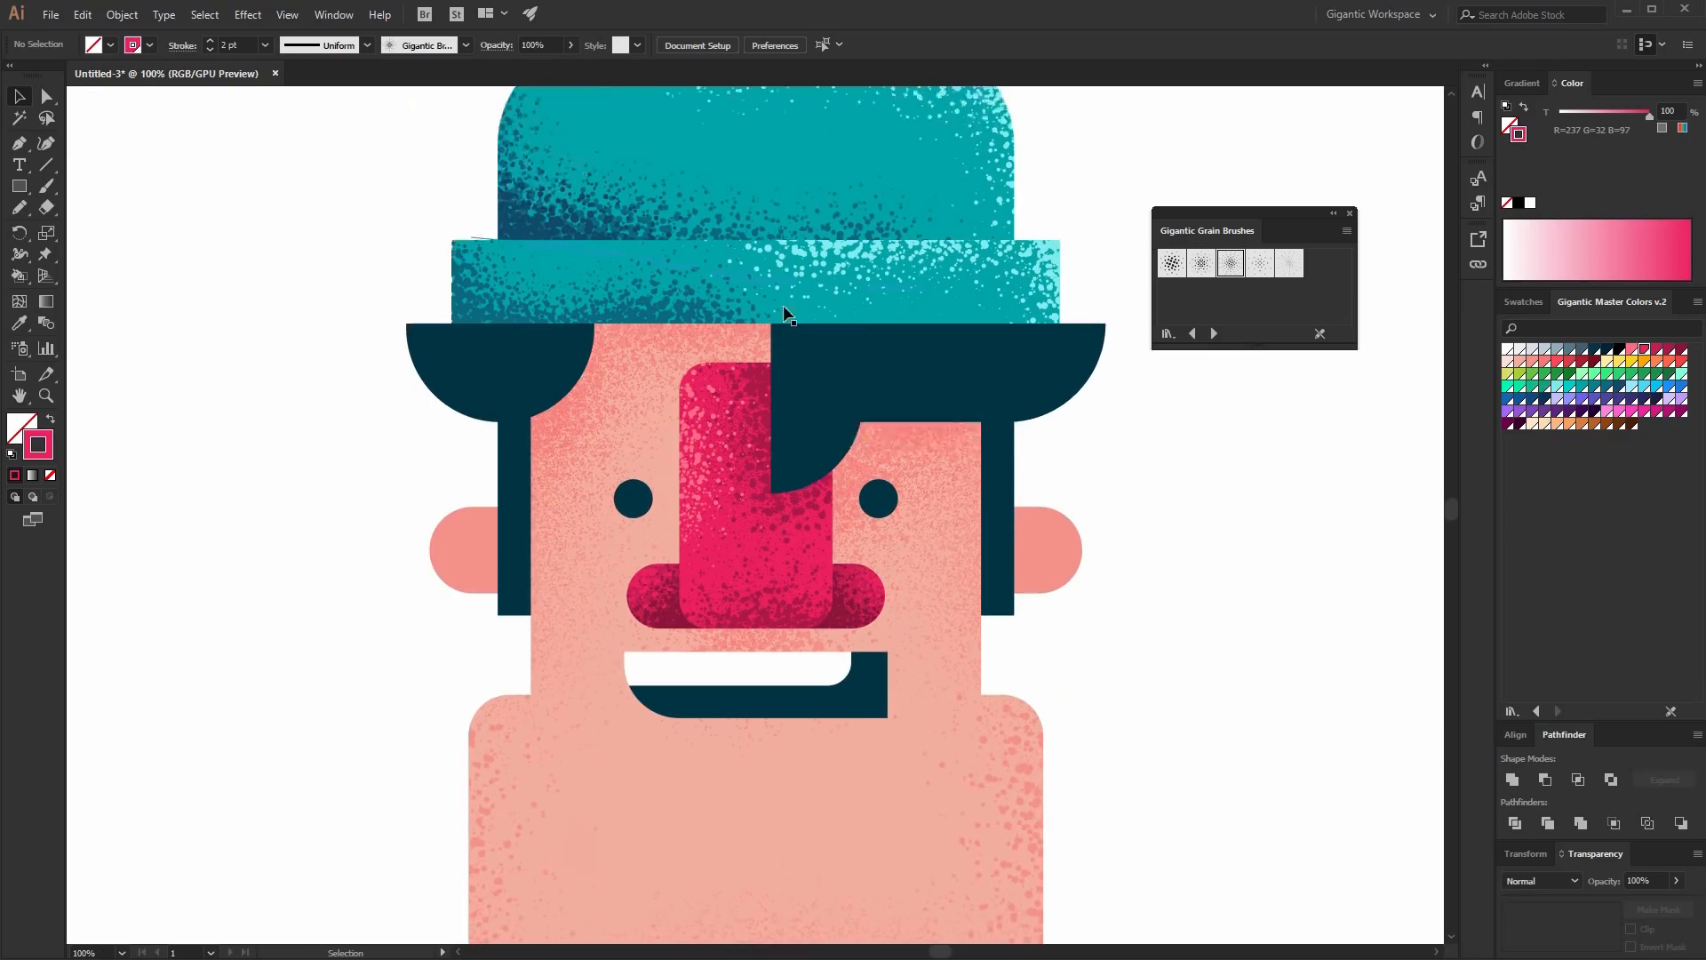
click(459, 479)
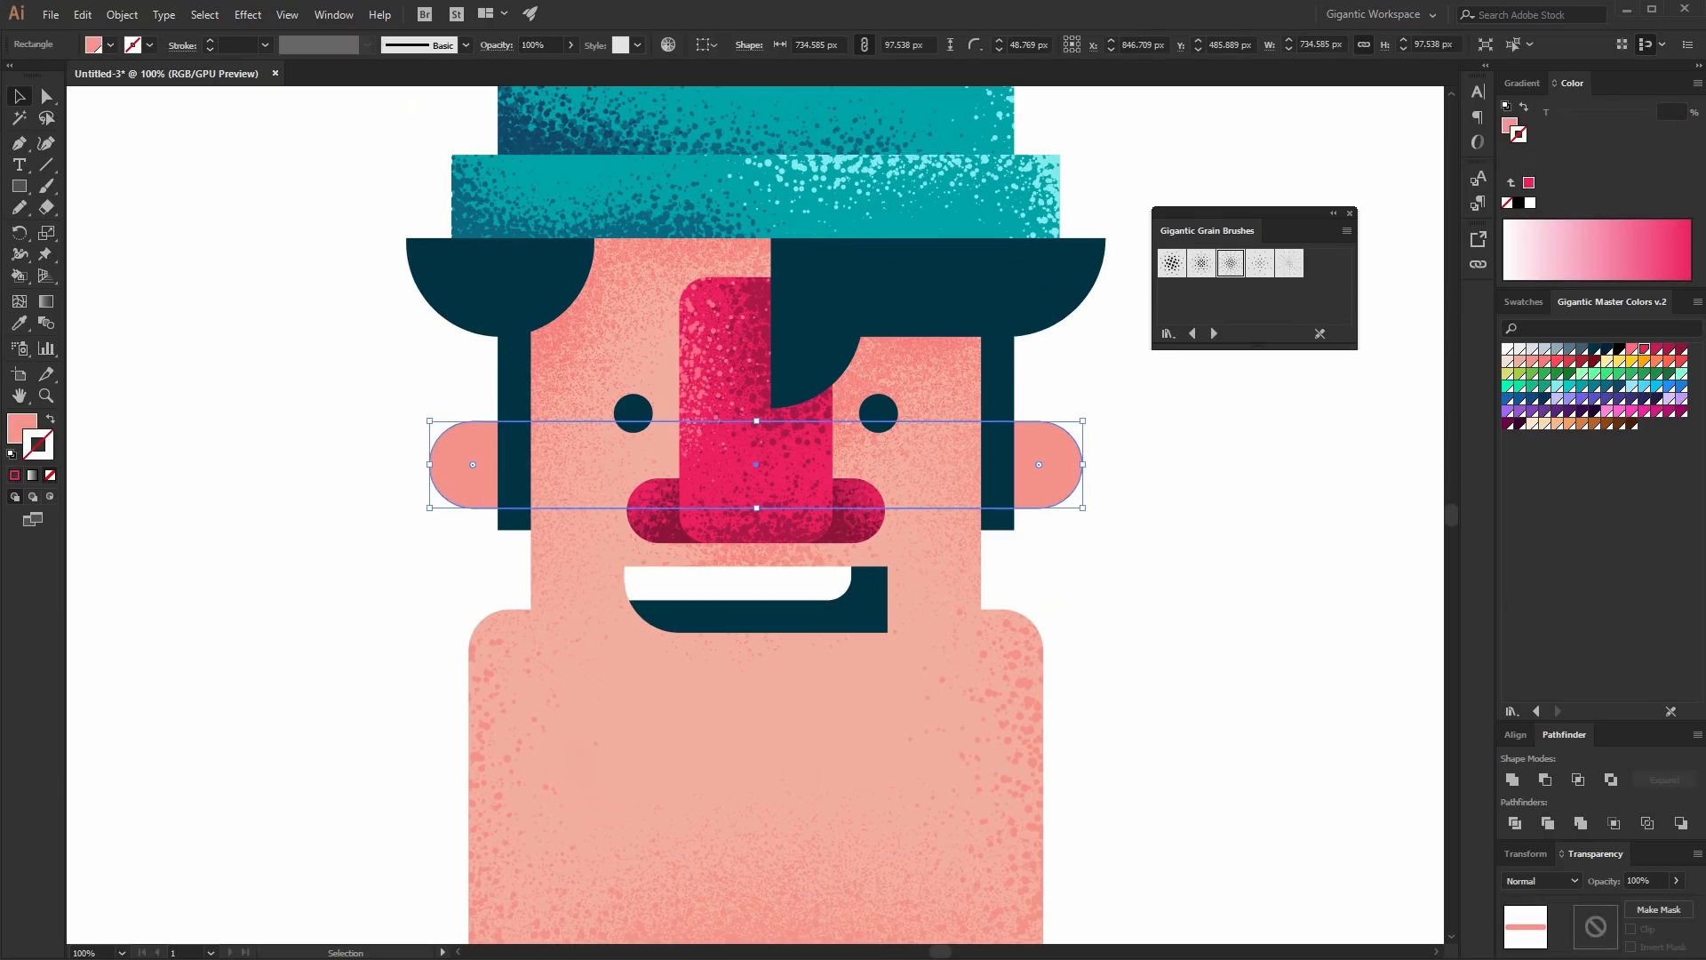
click(51, 497)
key(b)
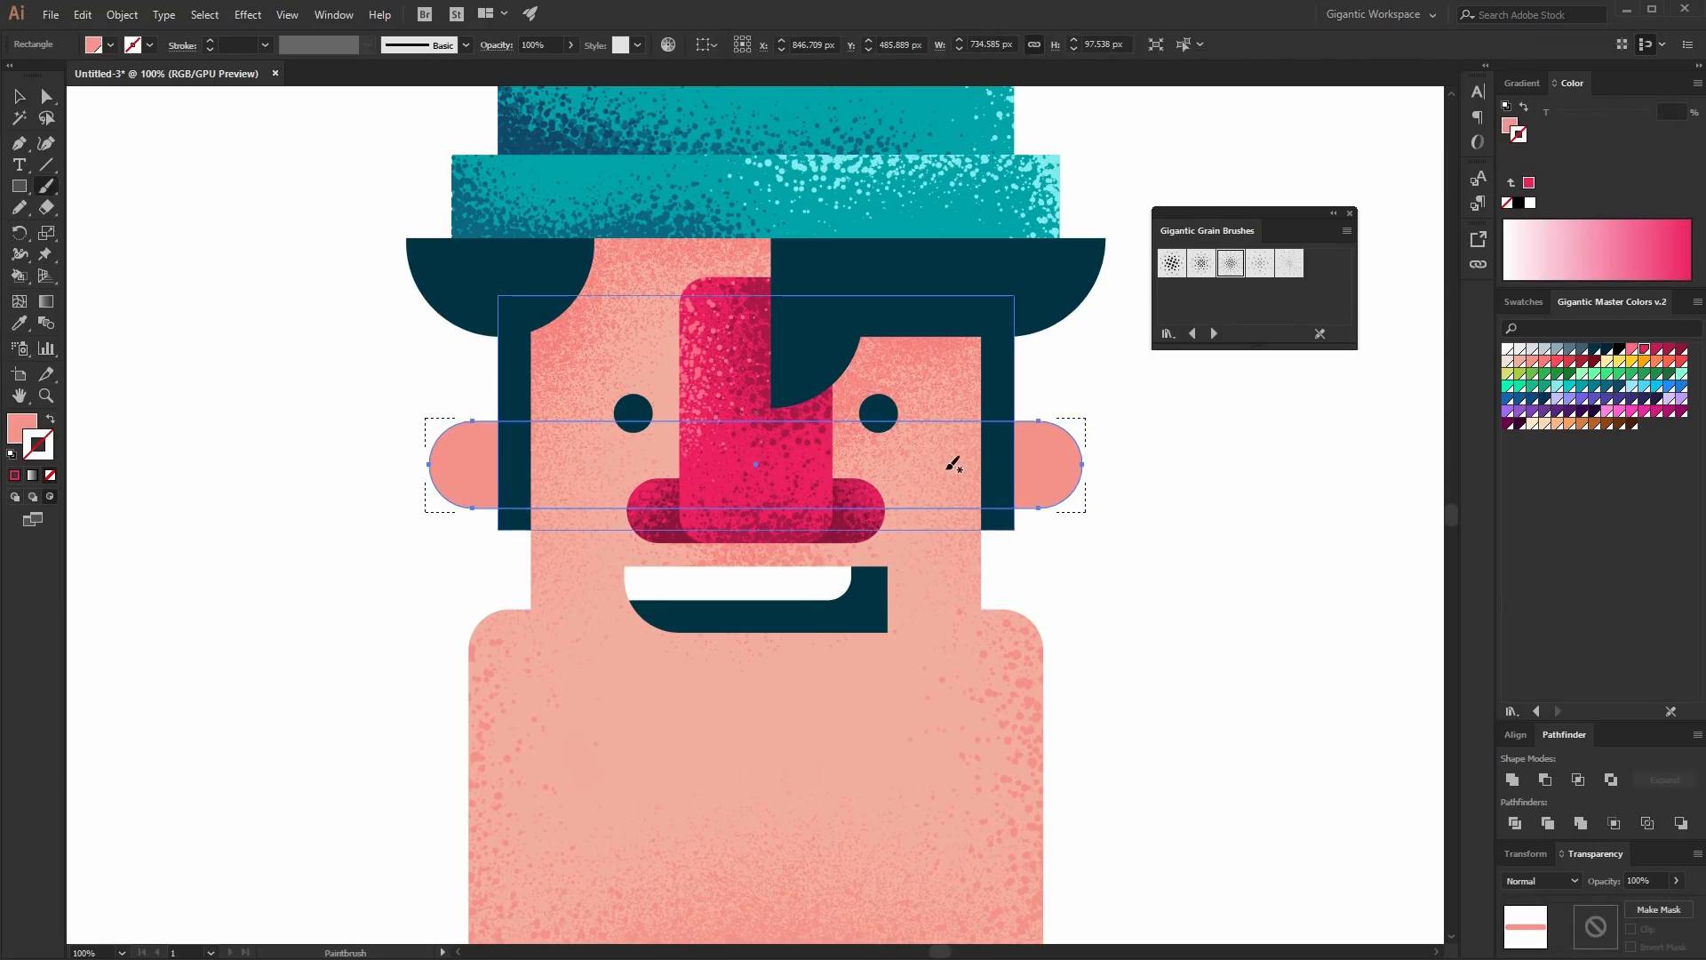
key(ctrl+shift+a)
key(shift+x)
click(1547, 363)
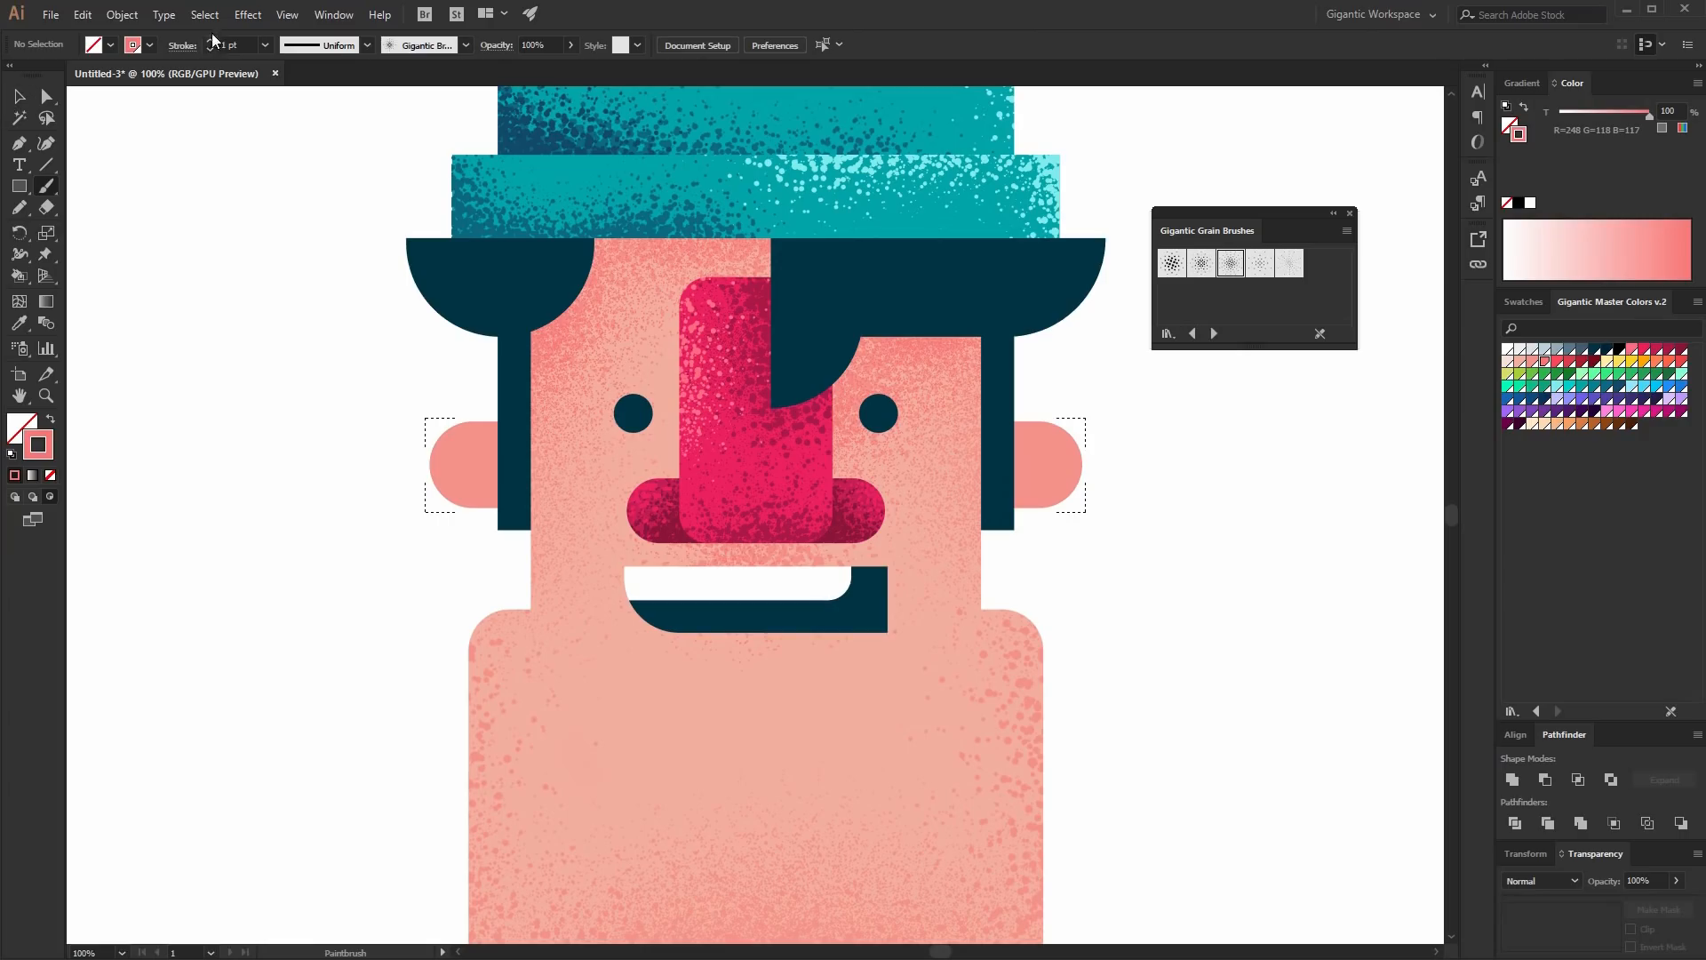
mouse_move(430, 426)
mouse_down()
mouse_move(491, 422)
mouse_move(506, 502)
mouse_up()
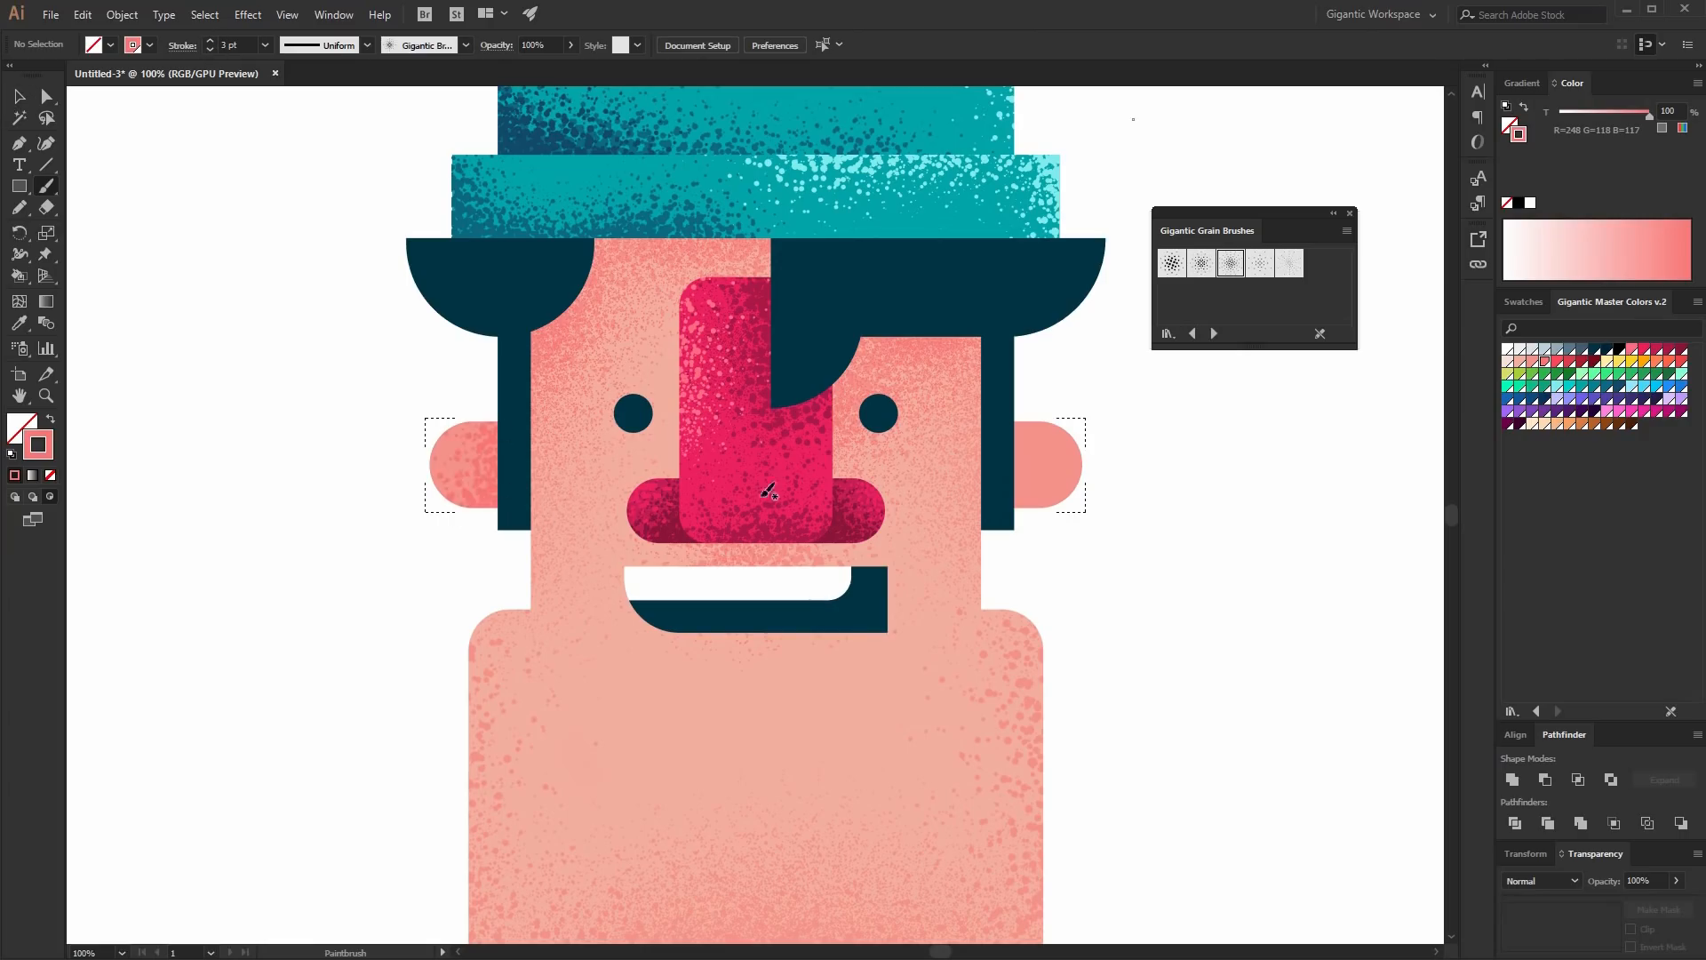
mouse_move(1015, 520)
mouse_down()
mouse_move(1015, 450)
mouse_move(1017, 516)
mouse_up()
- Shade the ears' edges in coral red with the fifth grain brush, lowering the stroke to 2 pt
click(1286, 266)
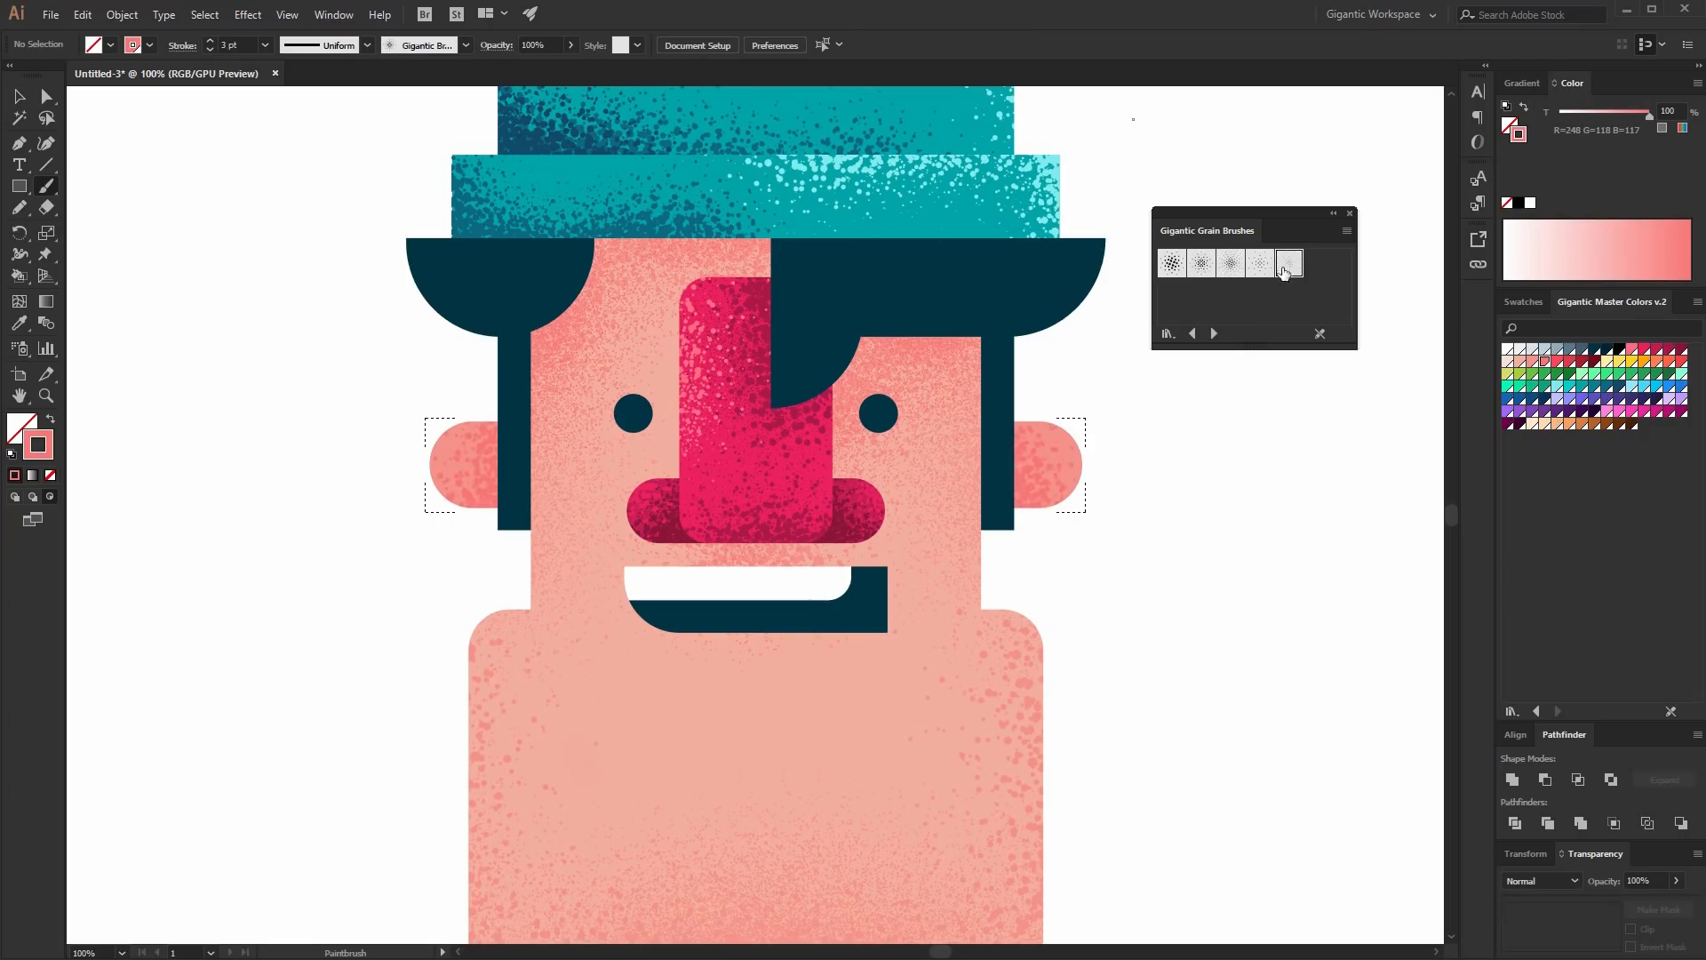
click(1557, 361)
drag(1022, 444, 999, 508)
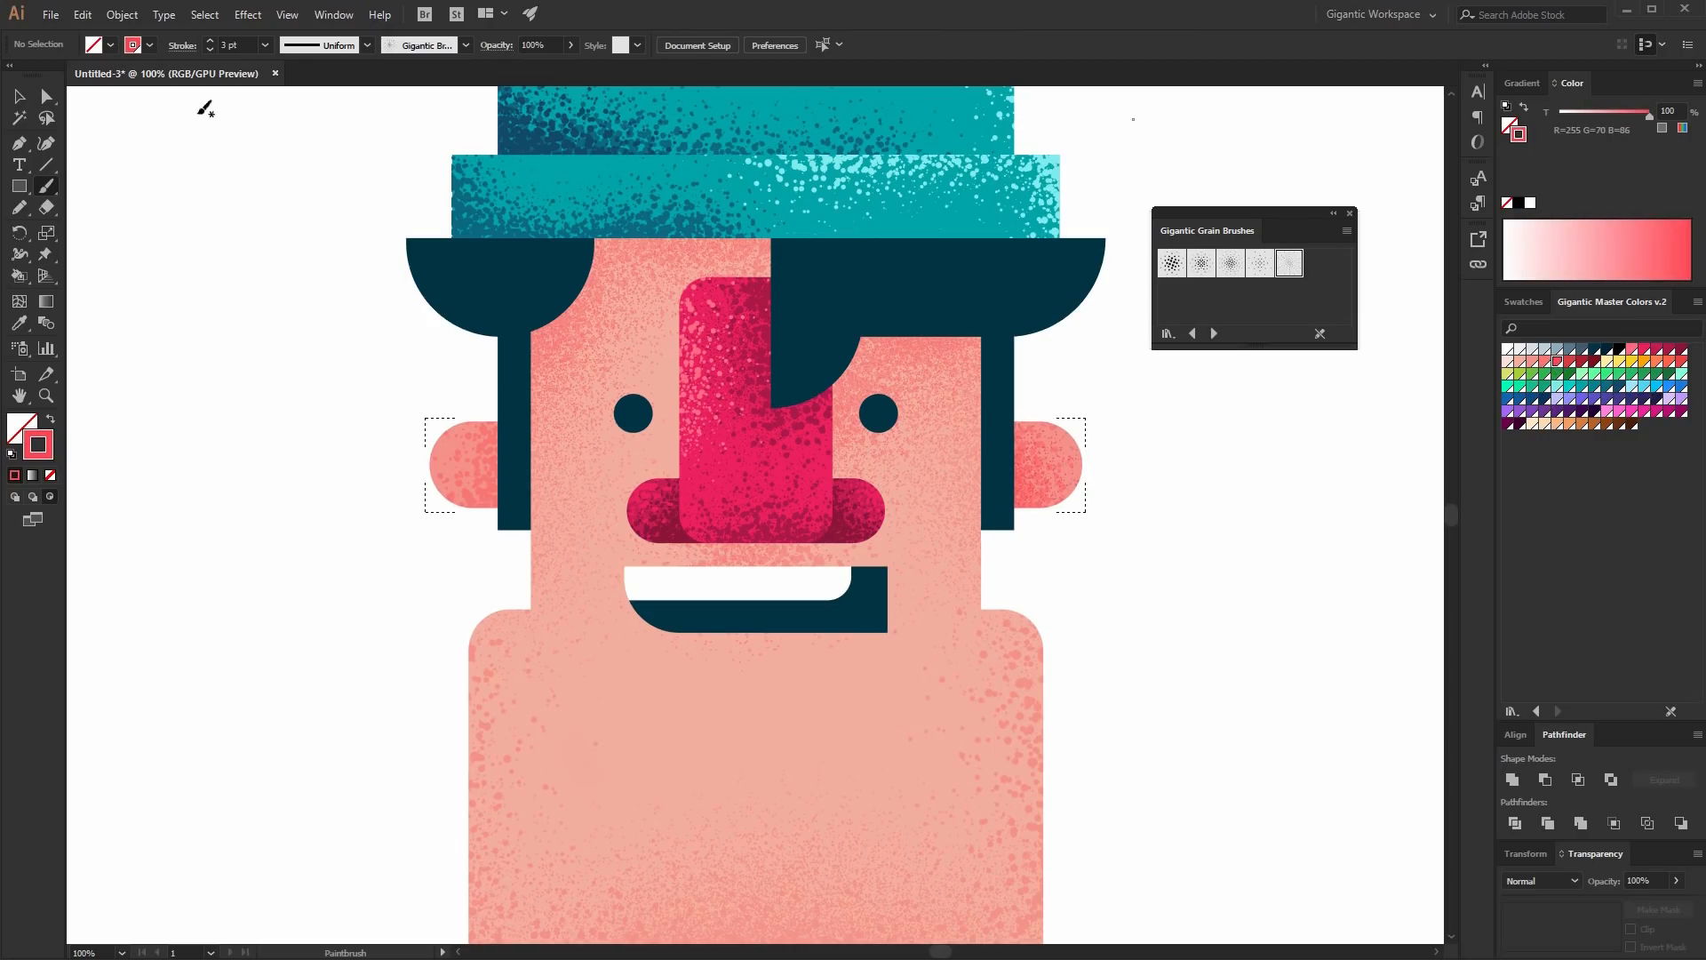
click(210, 49)
mouse_move(450, 525)
mouse_down()
mouse_move(487, 502)
mouse_move(495, 429)
mouse_move(494, 530)
mouse_up()
- Brush a pale pink highlight on the left ear's top with the fourth grain brush and return to the Selection tool
click(1258, 267)
click(1517, 363)
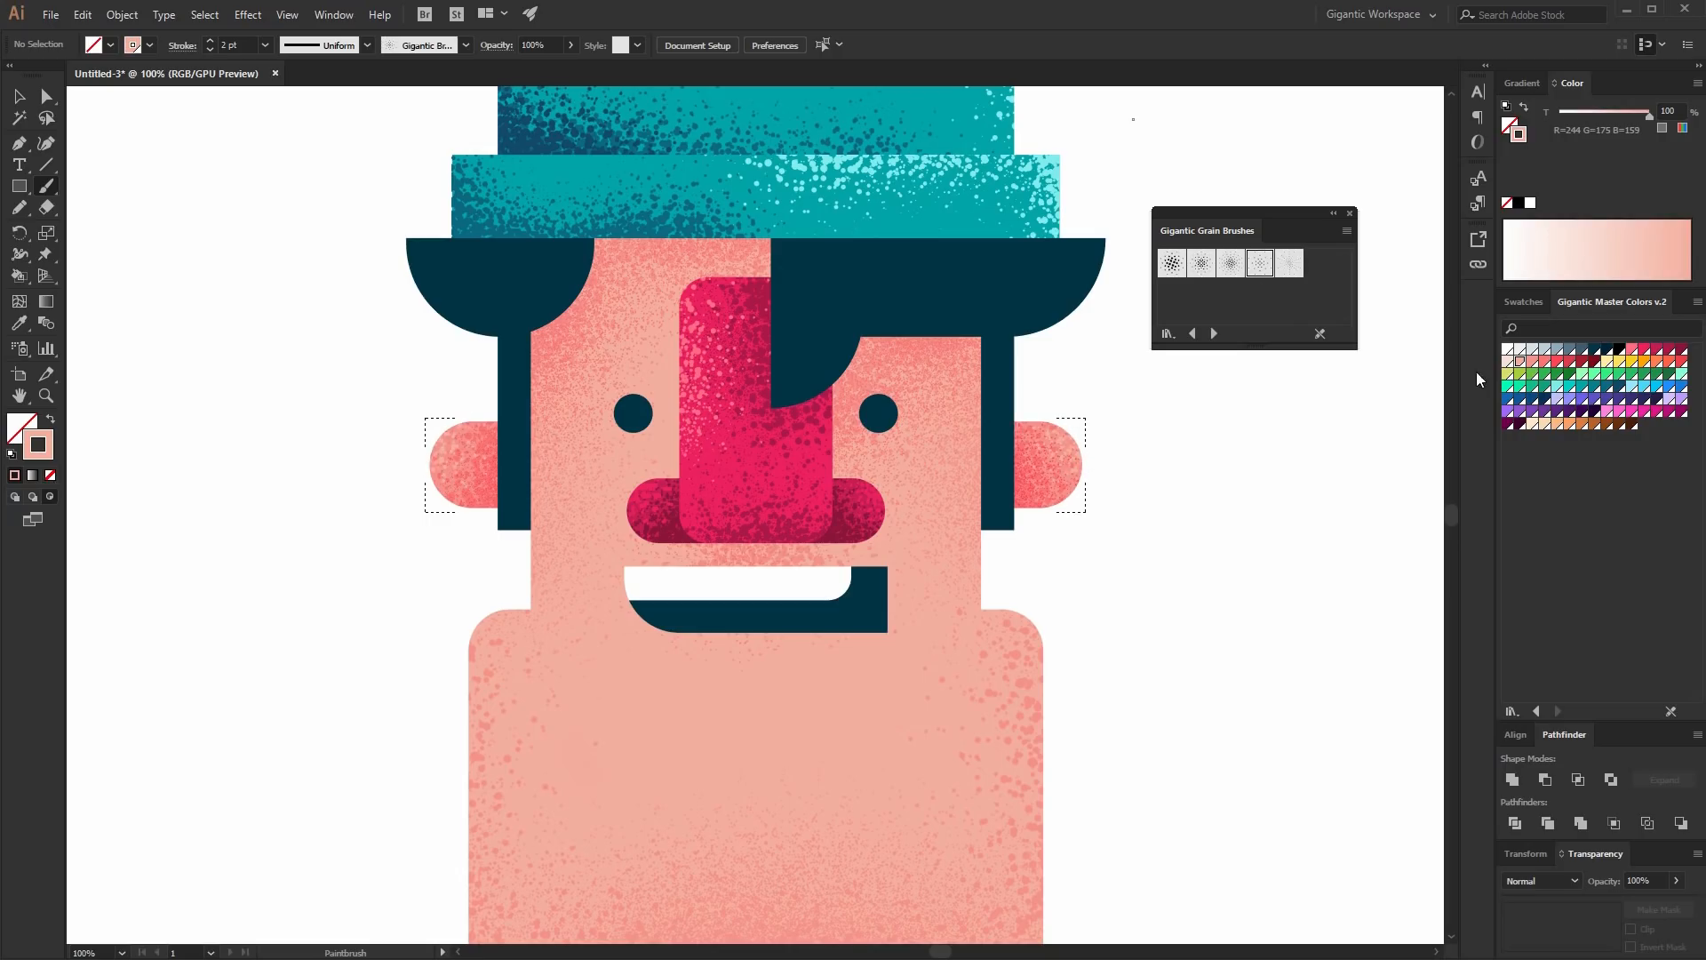
click(1508, 362)
mouse_move(469, 402)
mouse_down()
mouse_move(415, 507)
mouse_move(430, 458)
mouse_up()
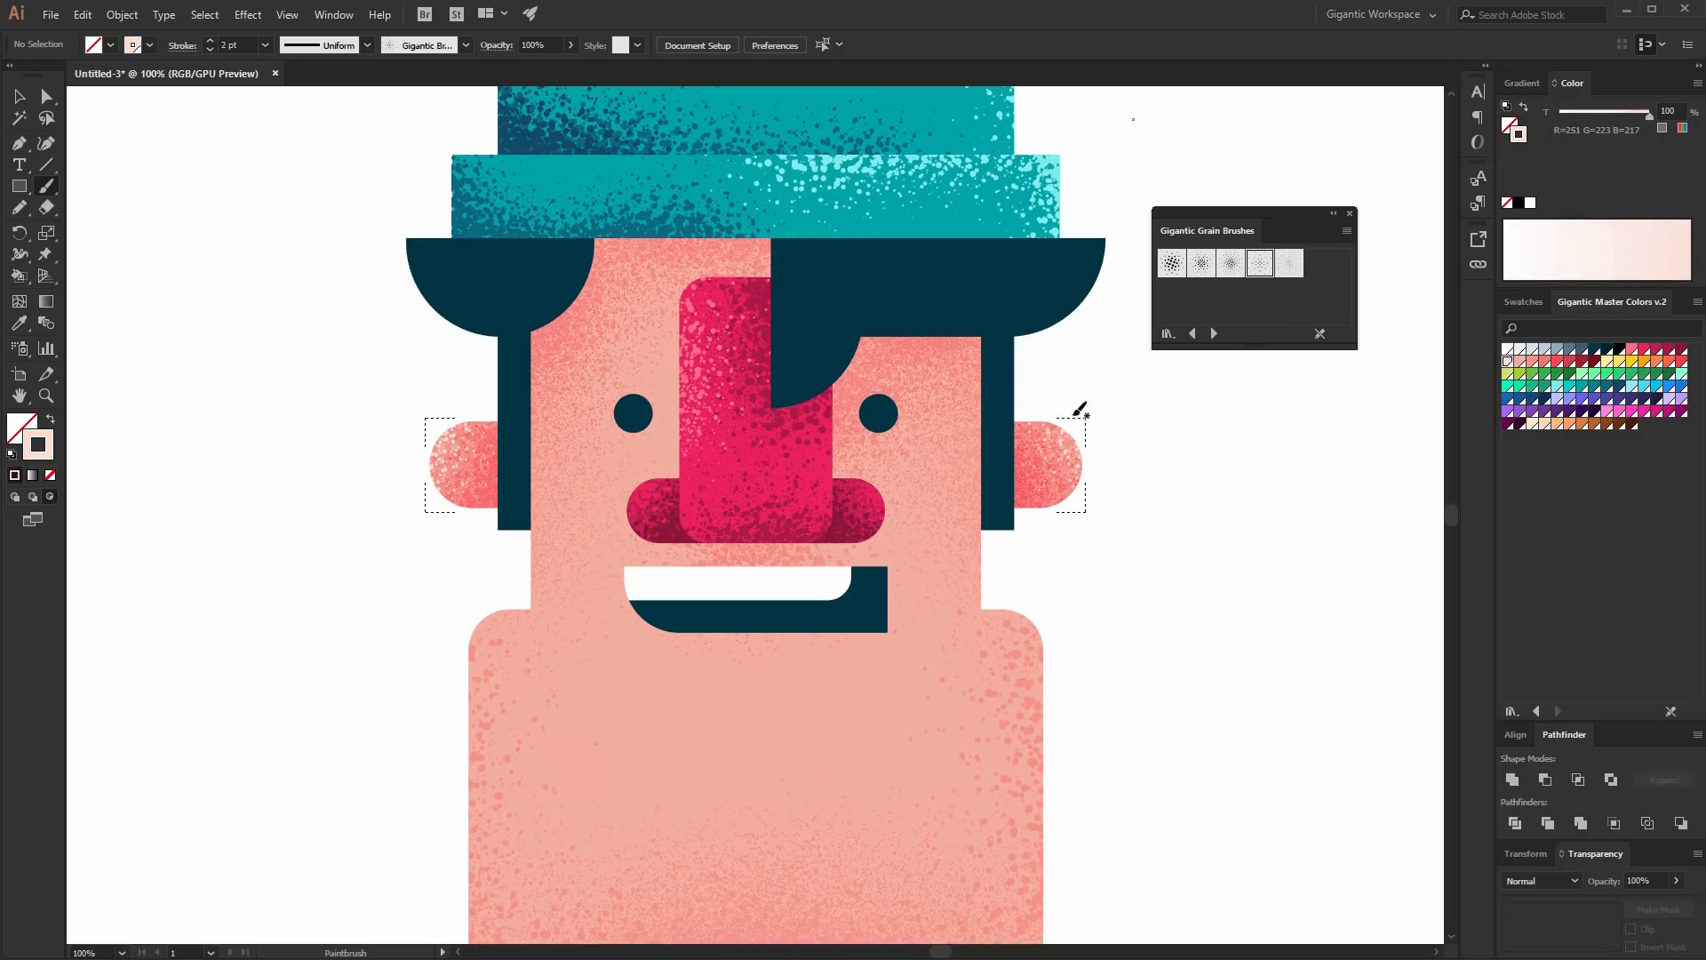
click(18, 96)
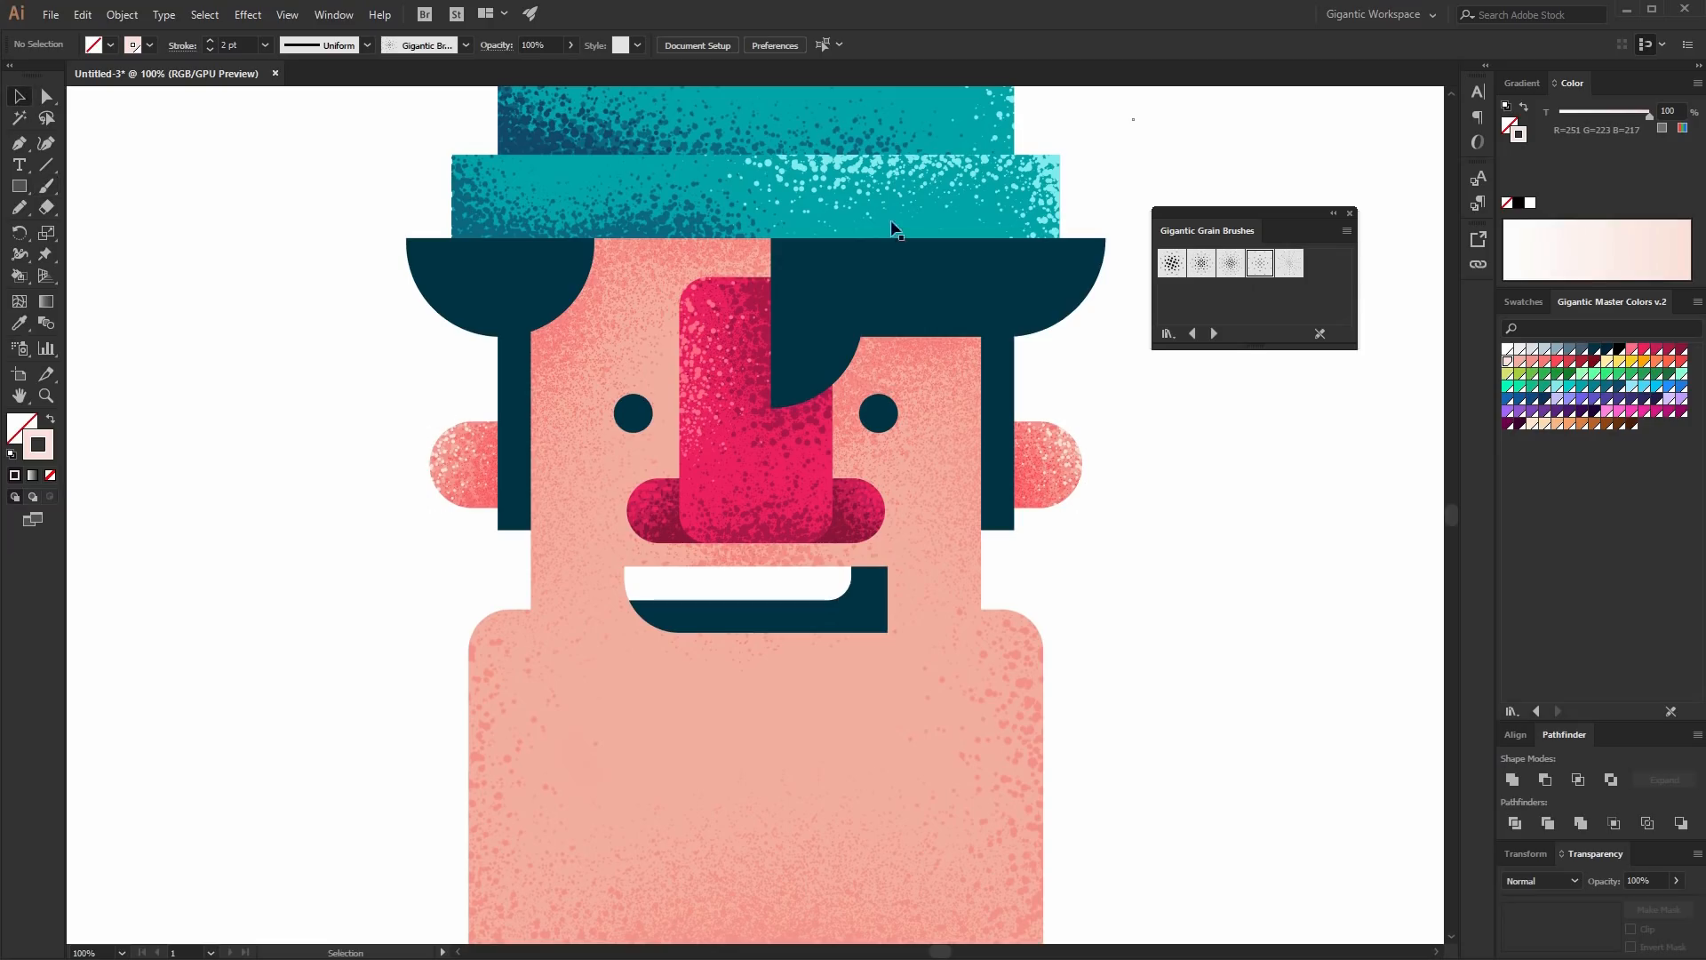
- Shade the right hair piece with the first grain brush at 3 pt in black, adding a blue-grey grain highlight along its top
click(896, 257)
click(1180, 272)
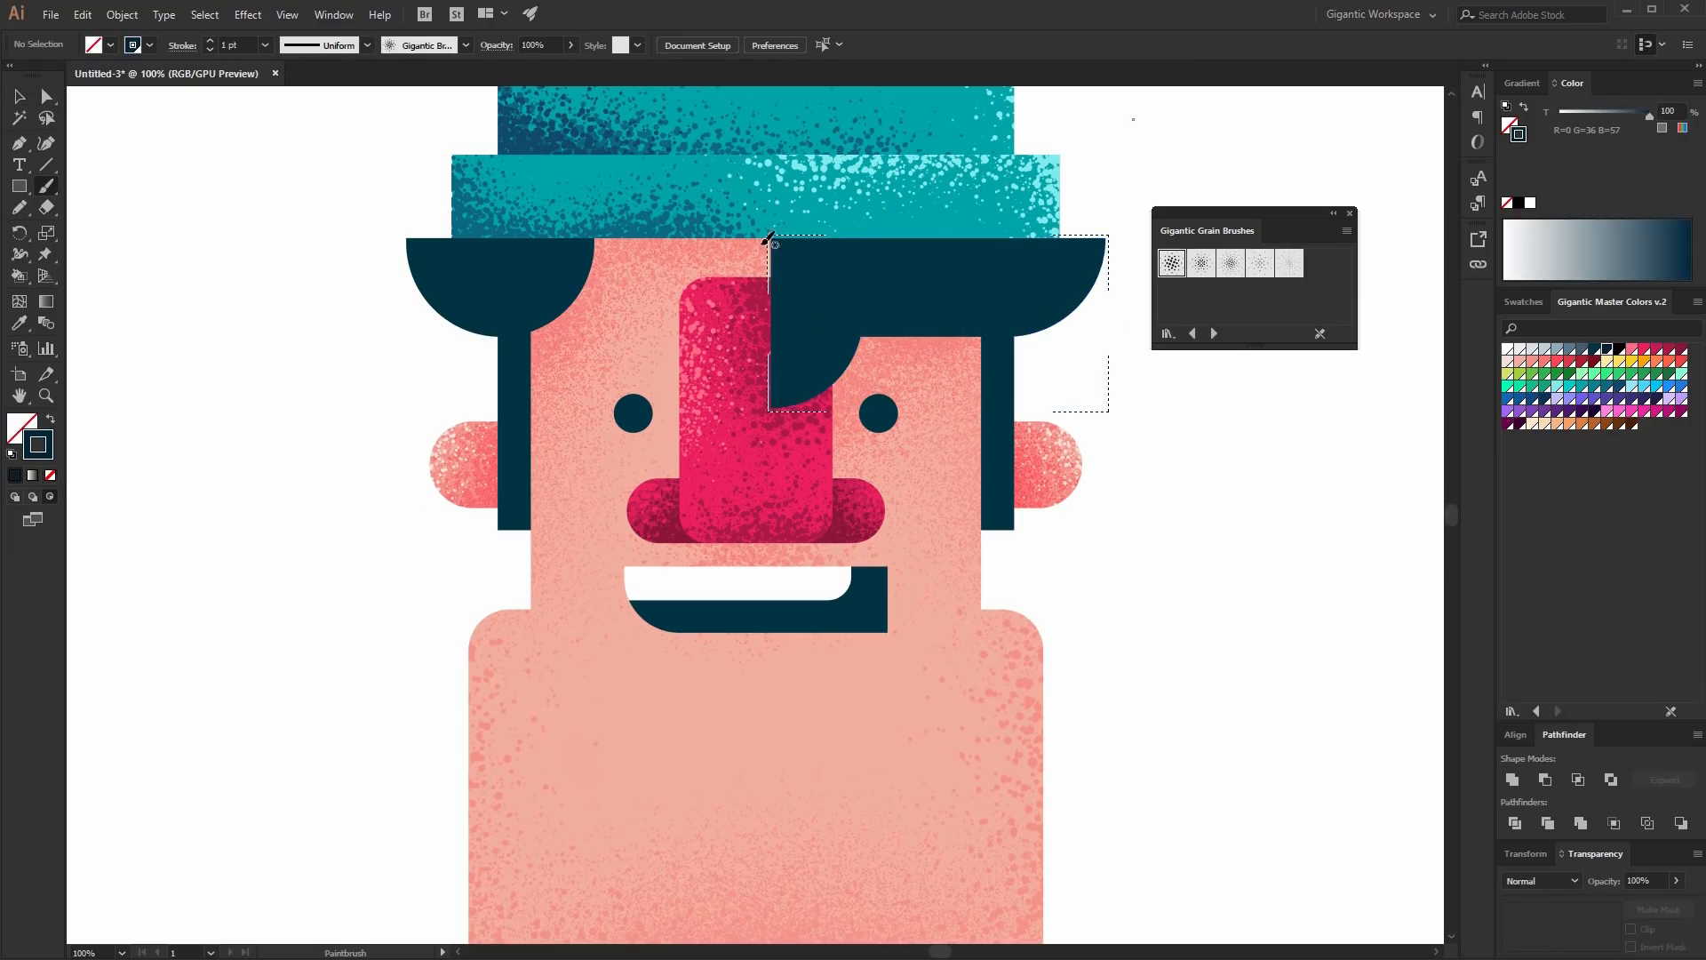
click(209, 41)
click(208, 41)
mouse_move(787, 316)
mouse_down()
mouse_move(770, 277)
mouse_move(790, 453)
mouse_move(800, 418)
mouse_up()
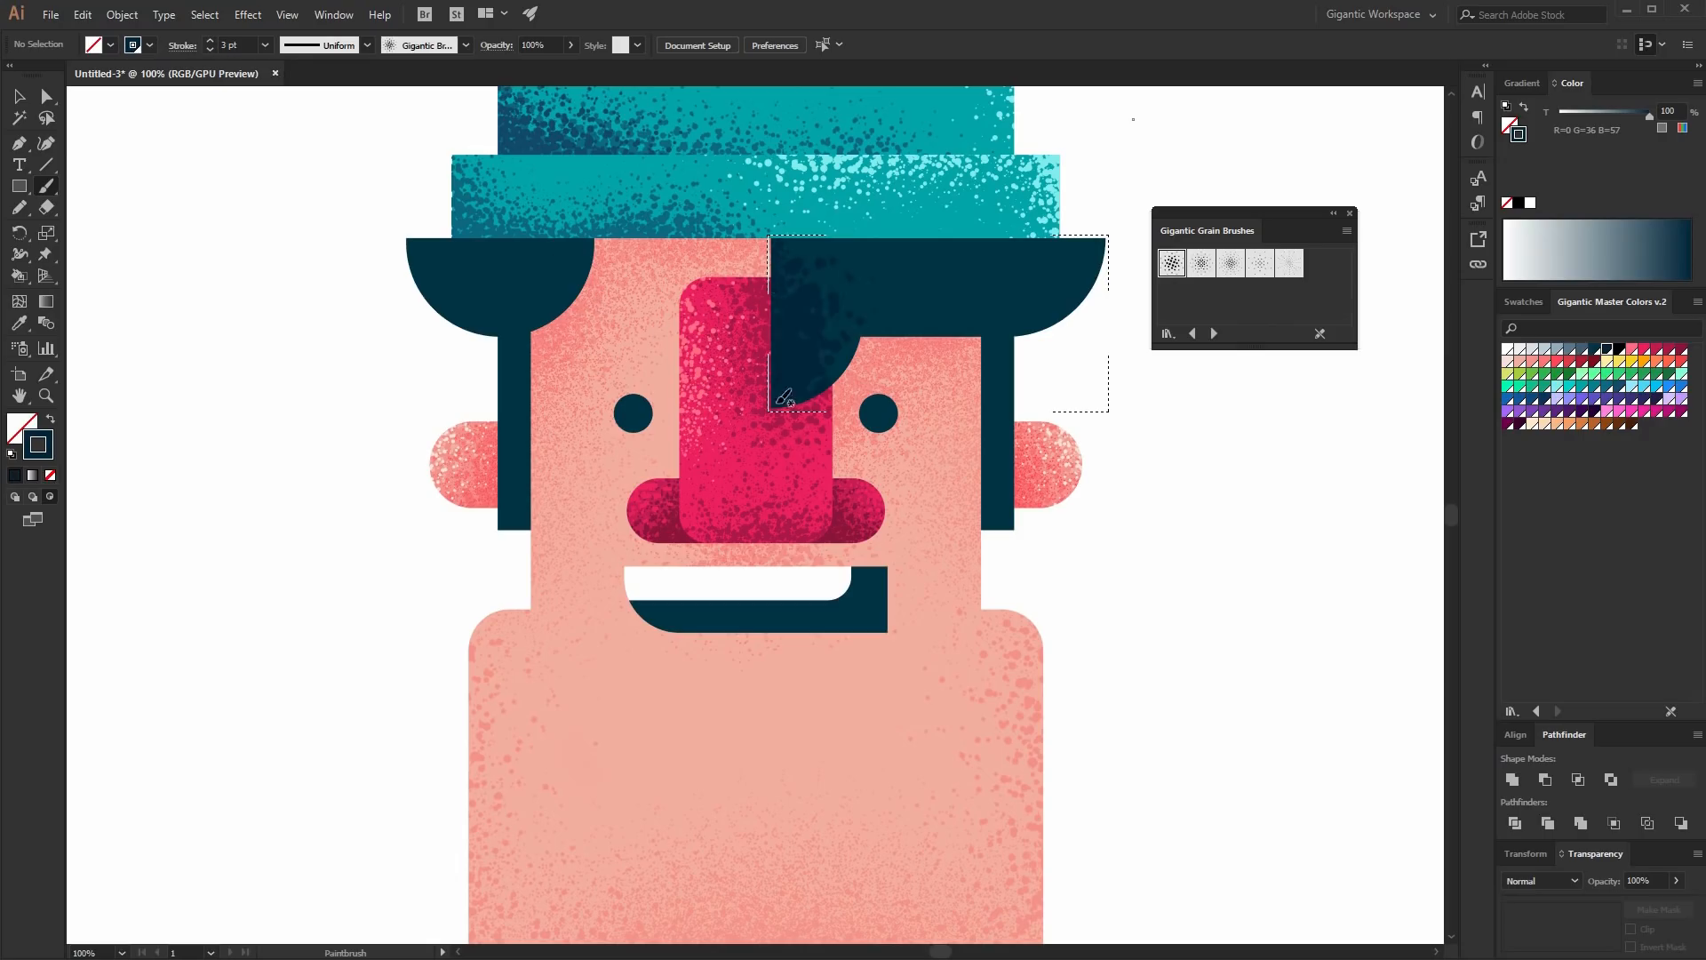
drag(888, 346, 1109, 327)
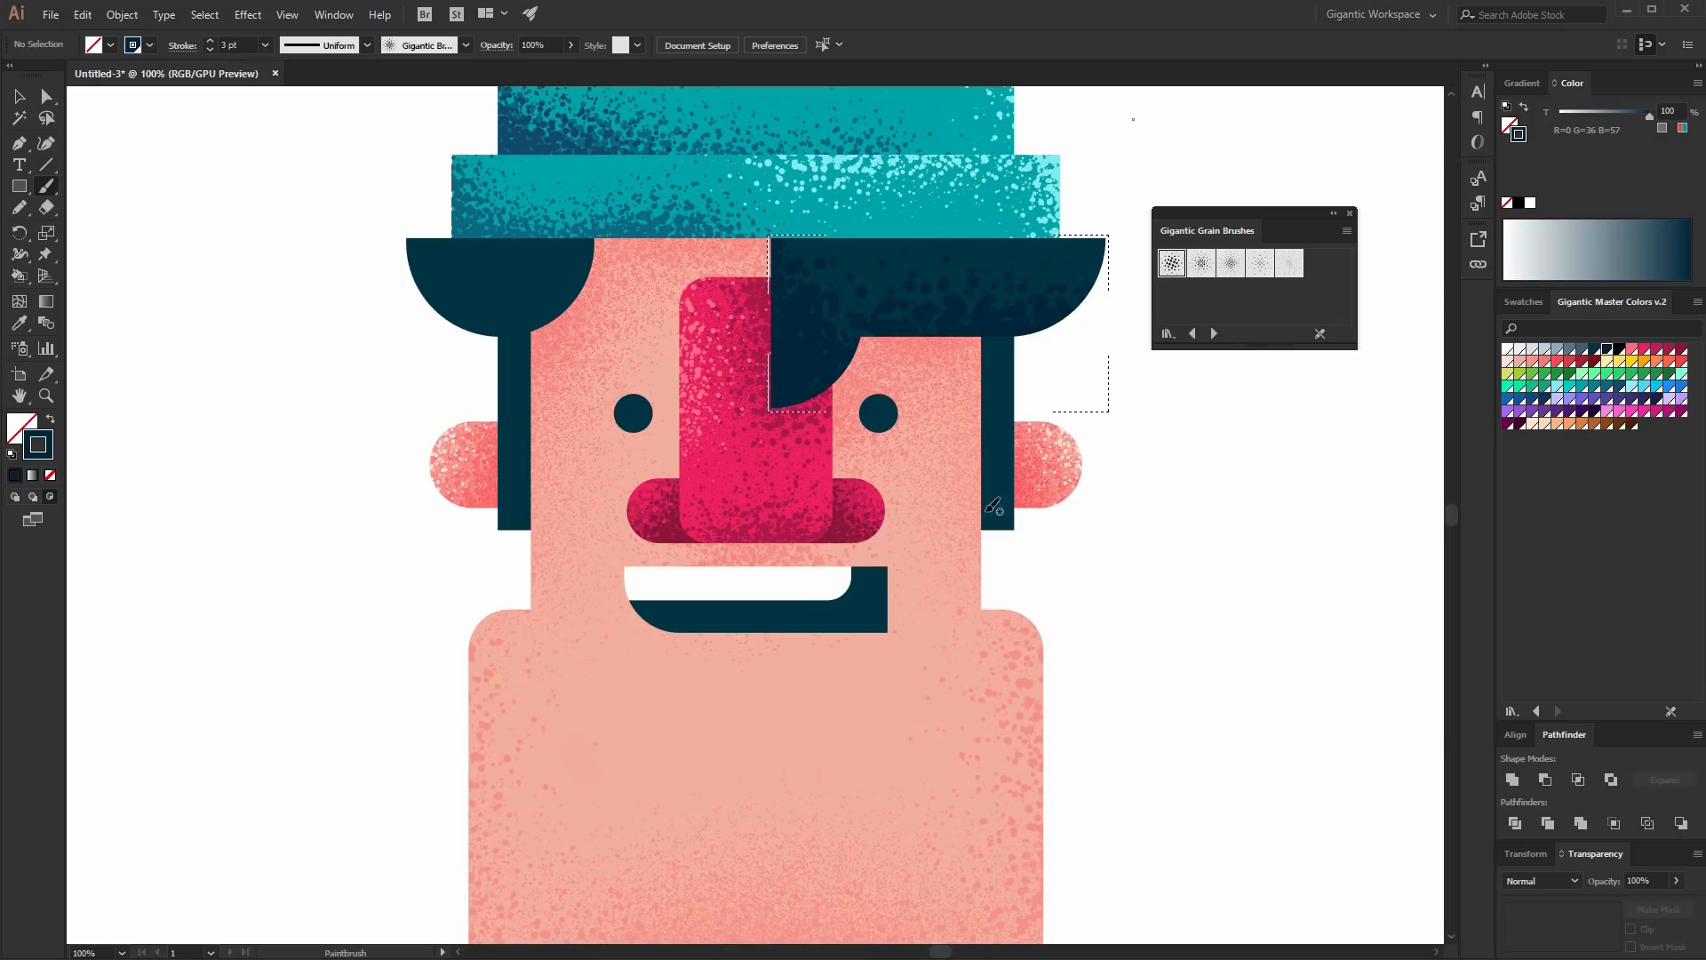
click(1620, 350)
drag(816, 425, 779, 360)
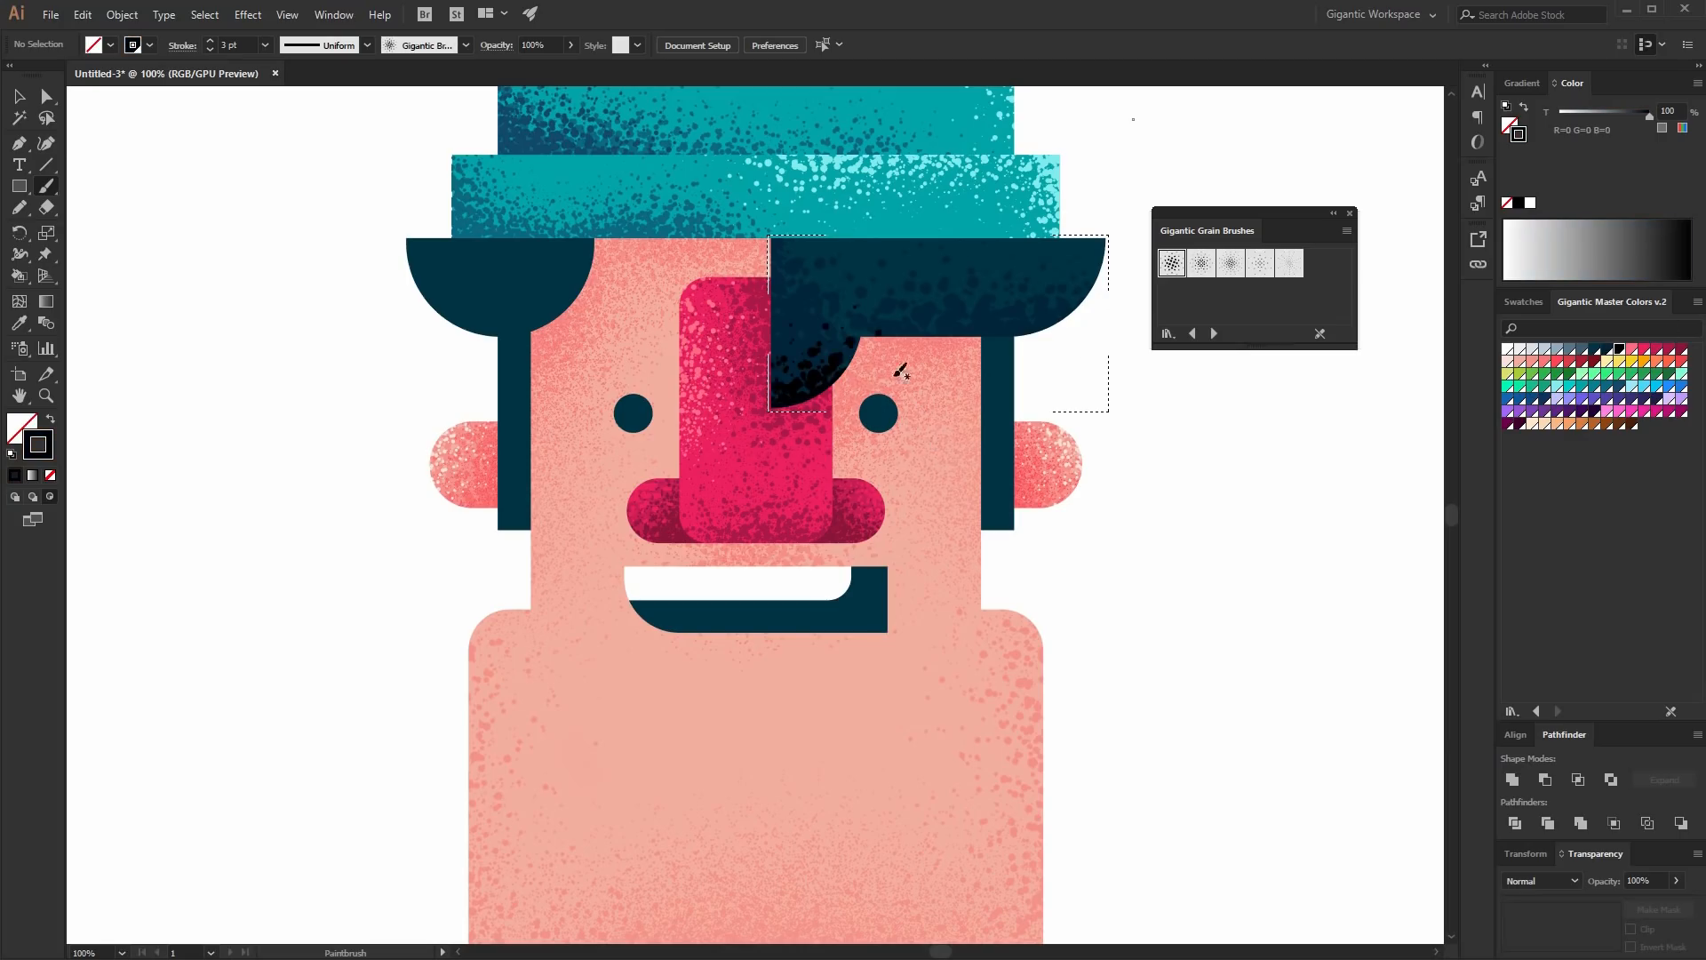
click(1581, 349)
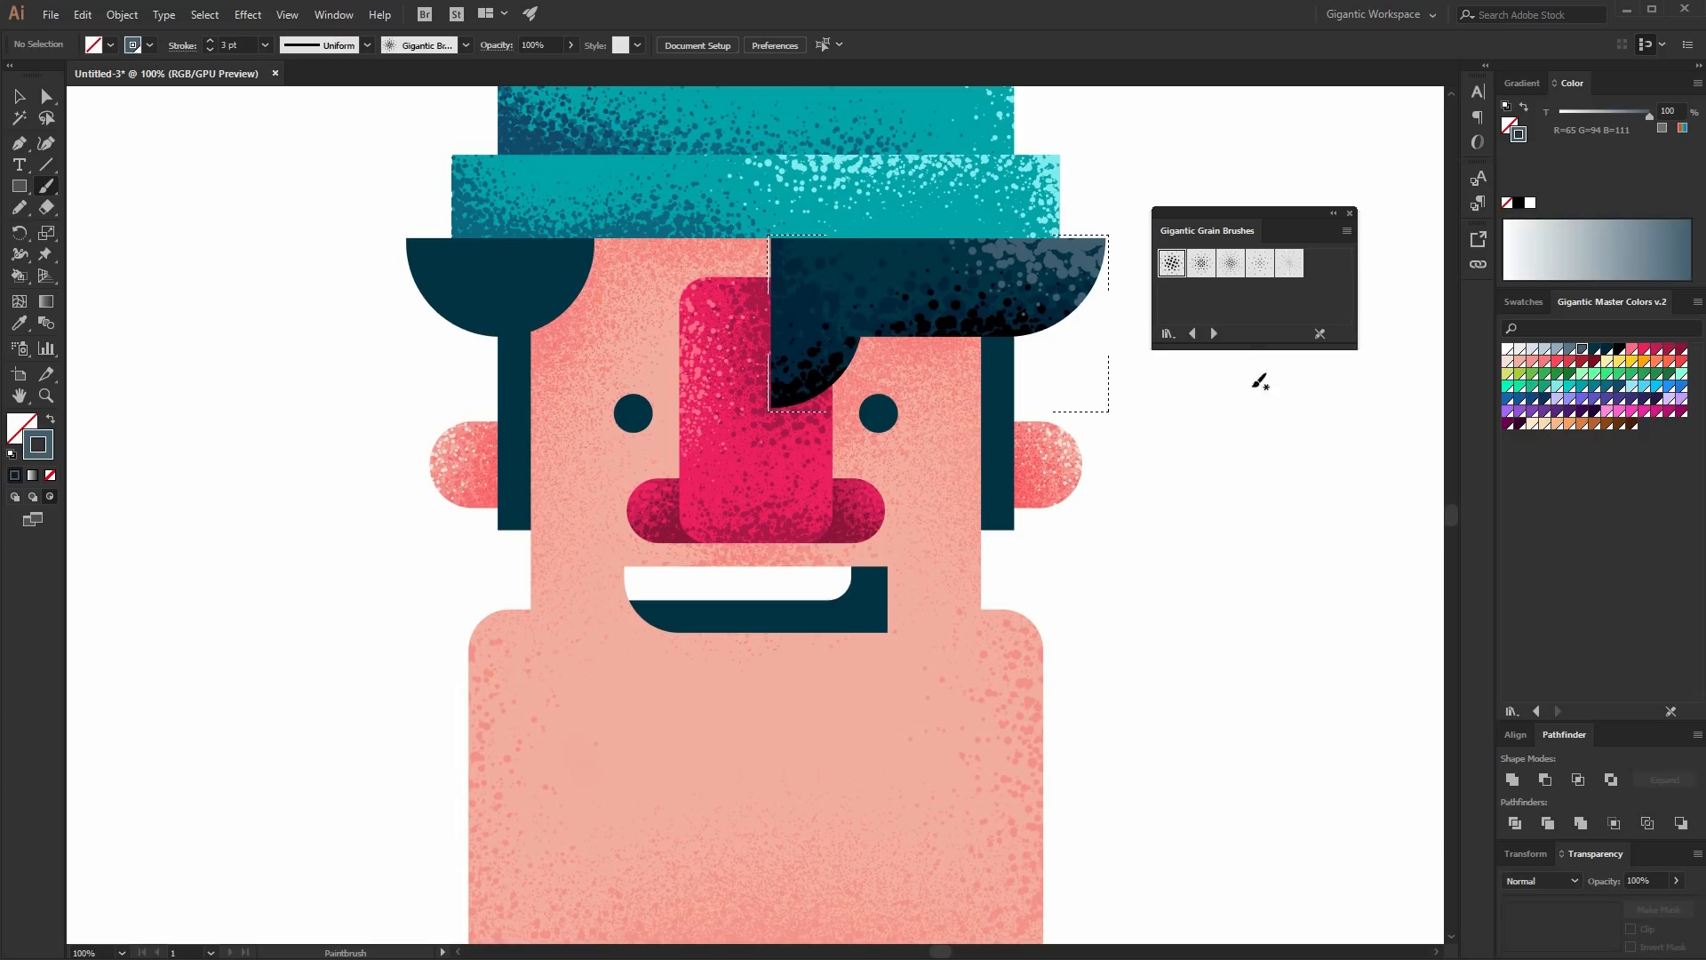
click(24, 96)
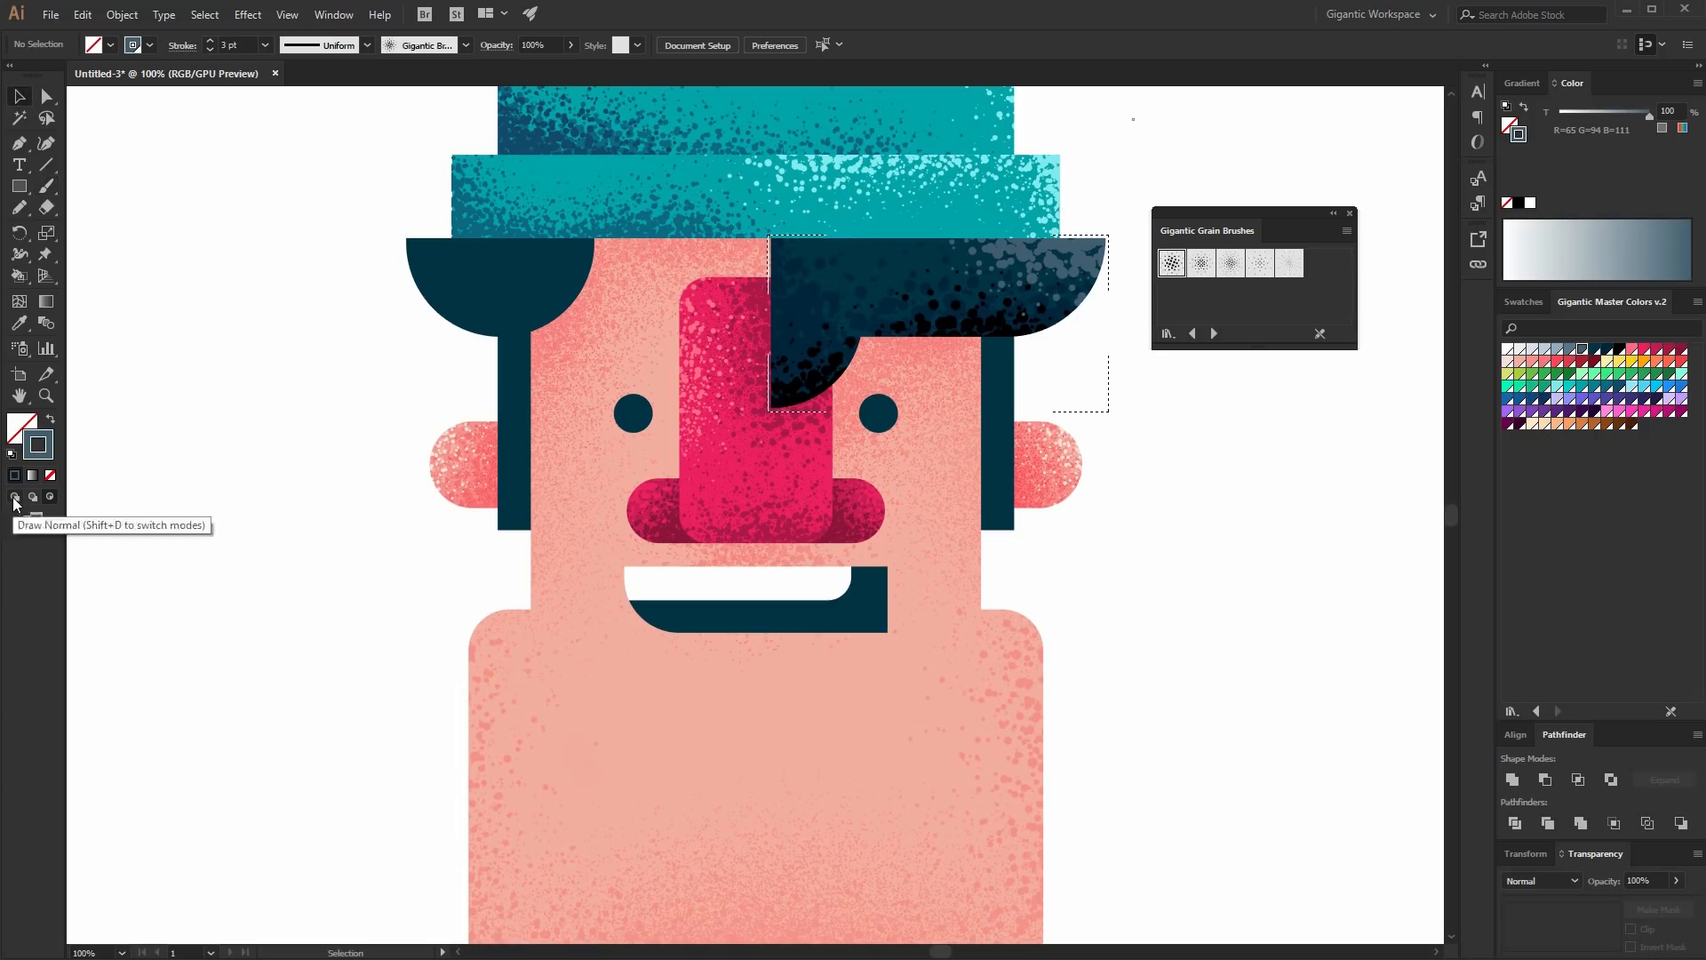
- Select the left hair piece, enter Draw Inside mode, and brush black grain plus a blue-grey highlight across its top
click(497, 285)
click(49, 497)
click(376, 427)
click(47, 185)
click(1607, 350)
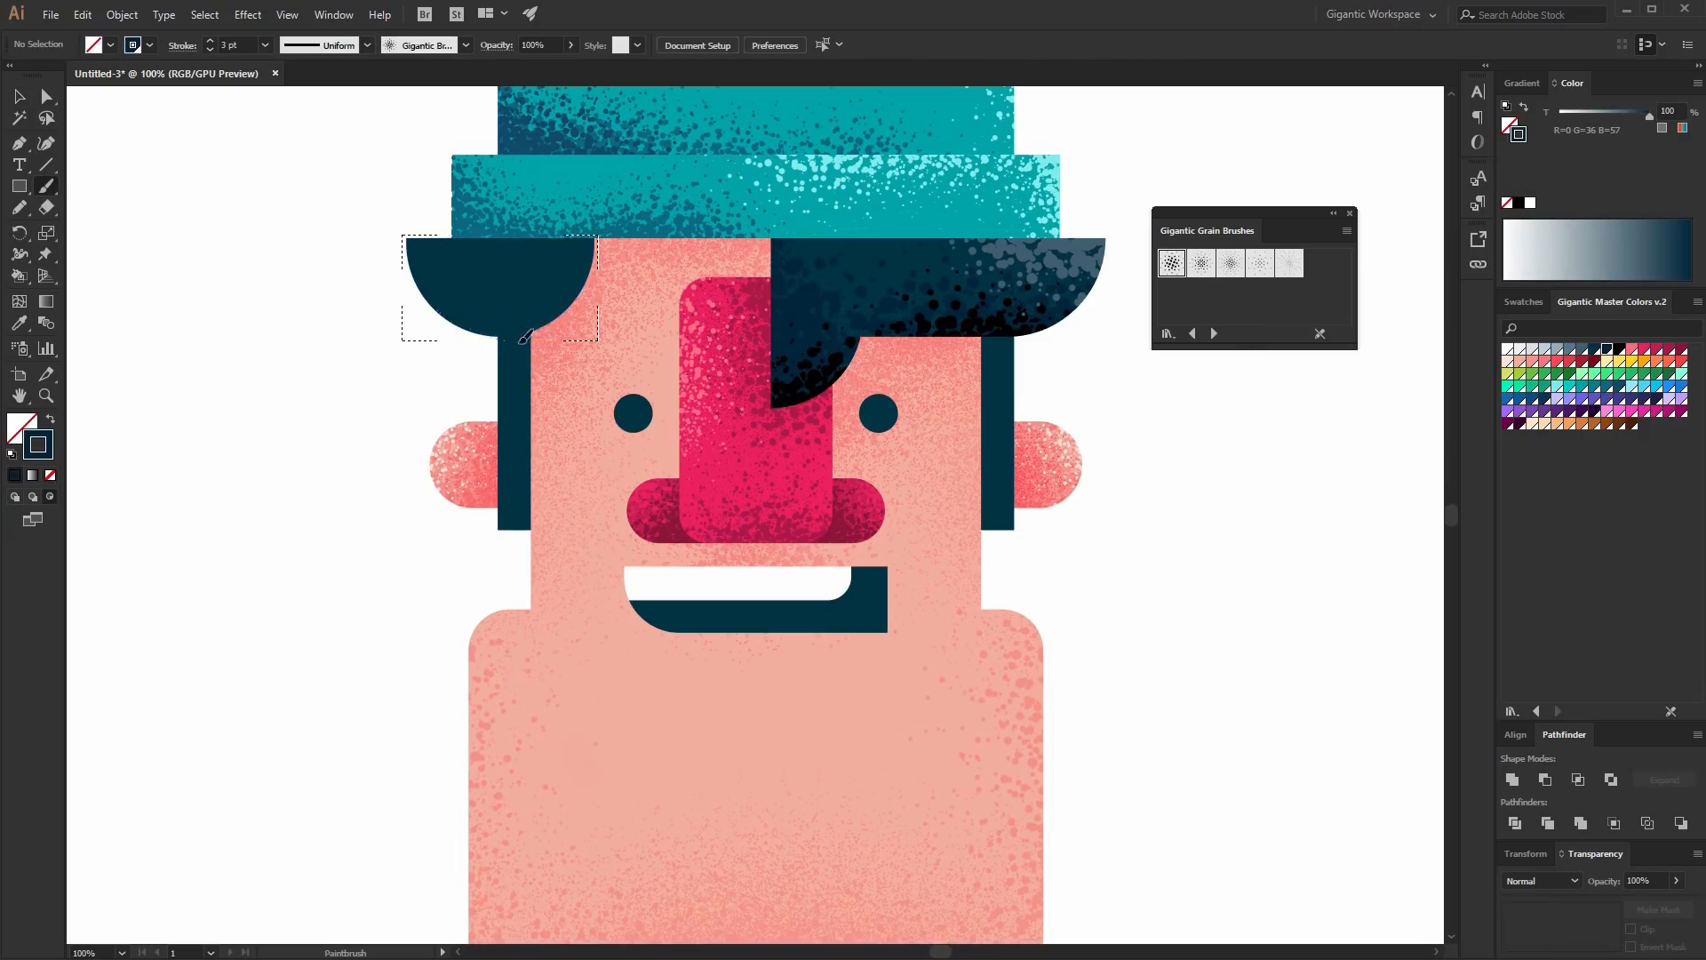
drag(428, 280, 558, 311)
mouse_move(450, 355)
mouse_down()
mouse_move(569, 283)
mouse_move(604, 297)
mouse_move(570, 323)
mouse_move(467, 333)
mouse_up()
click(1619, 349)
click(1619, 350)
click(1571, 349)
drag(416, 256, 508, 230)
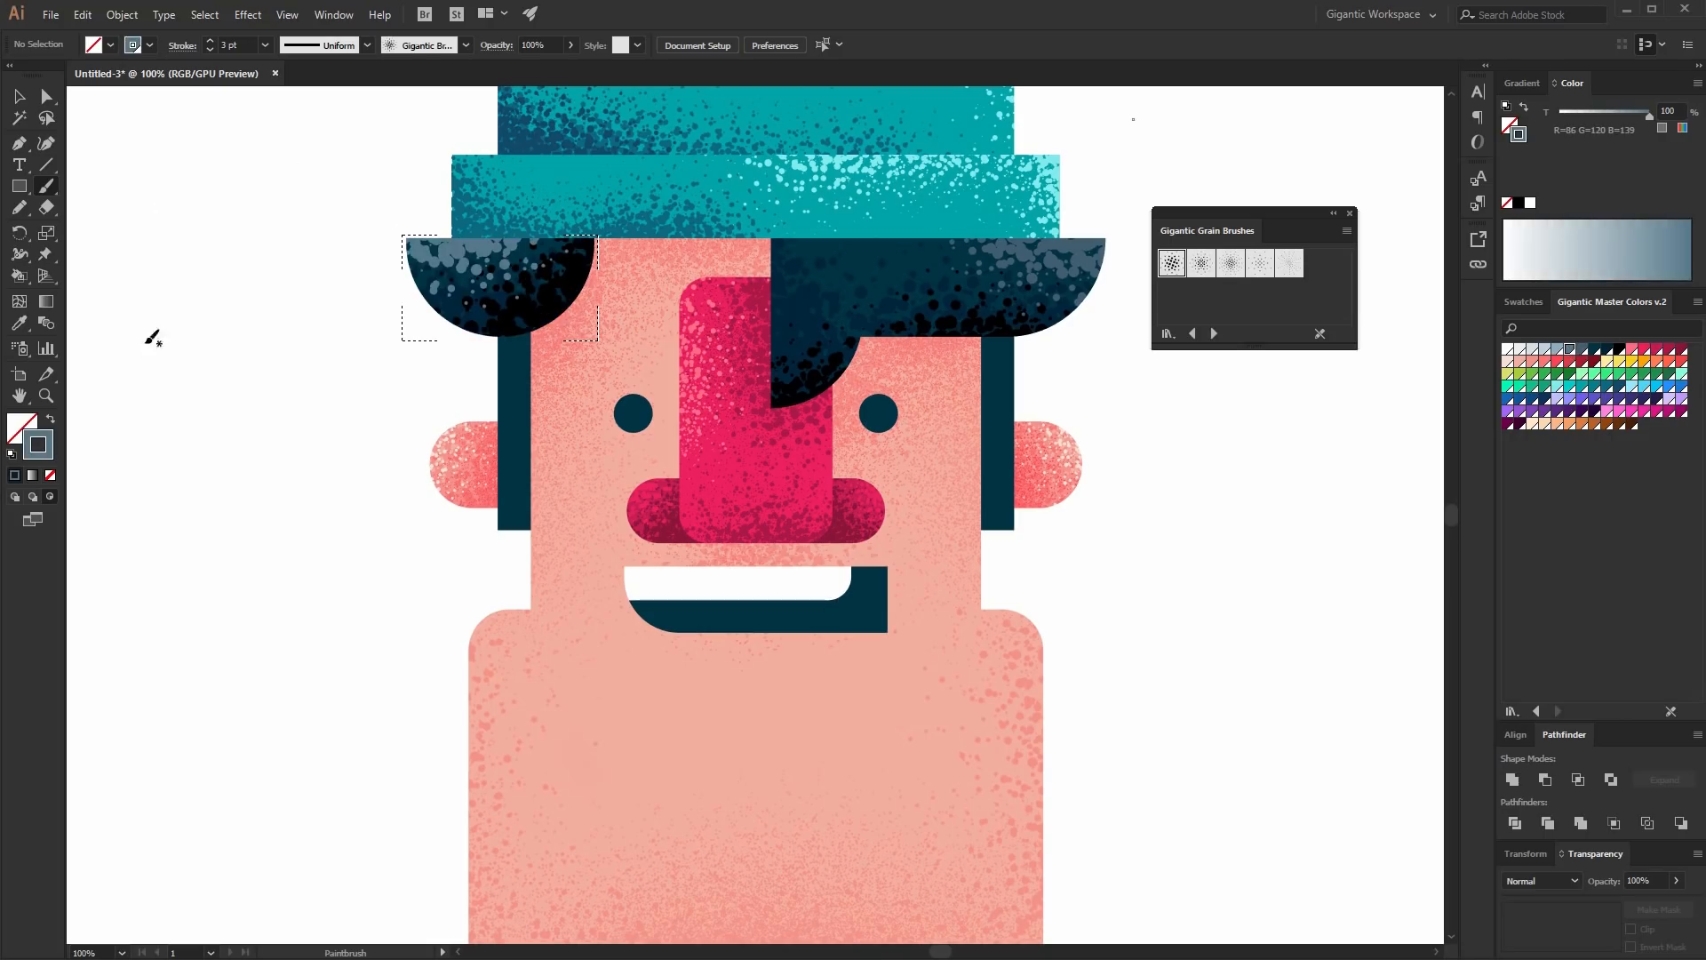
click(19, 96)
- Shade the sideburns in Draw Inside mode with black grain down both sides and blue-grey grain at their lower ends
click(514, 462)
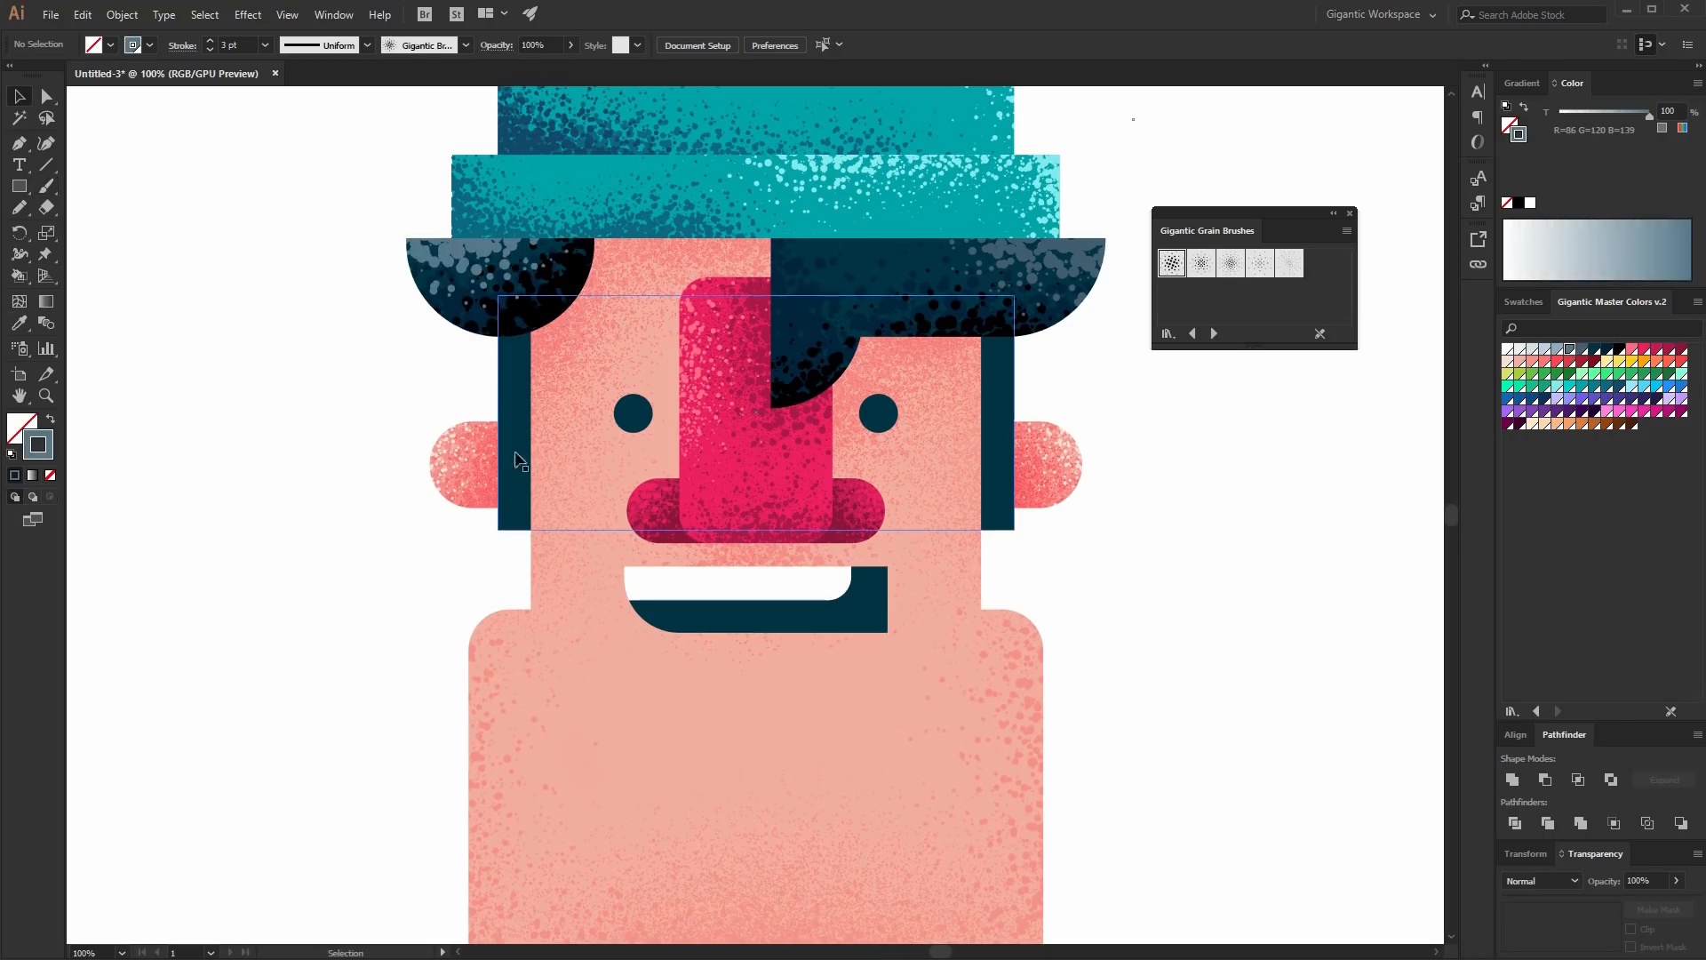
click(50, 497)
key(ctrl+shift+a)
key(b)
click(1183, 266)
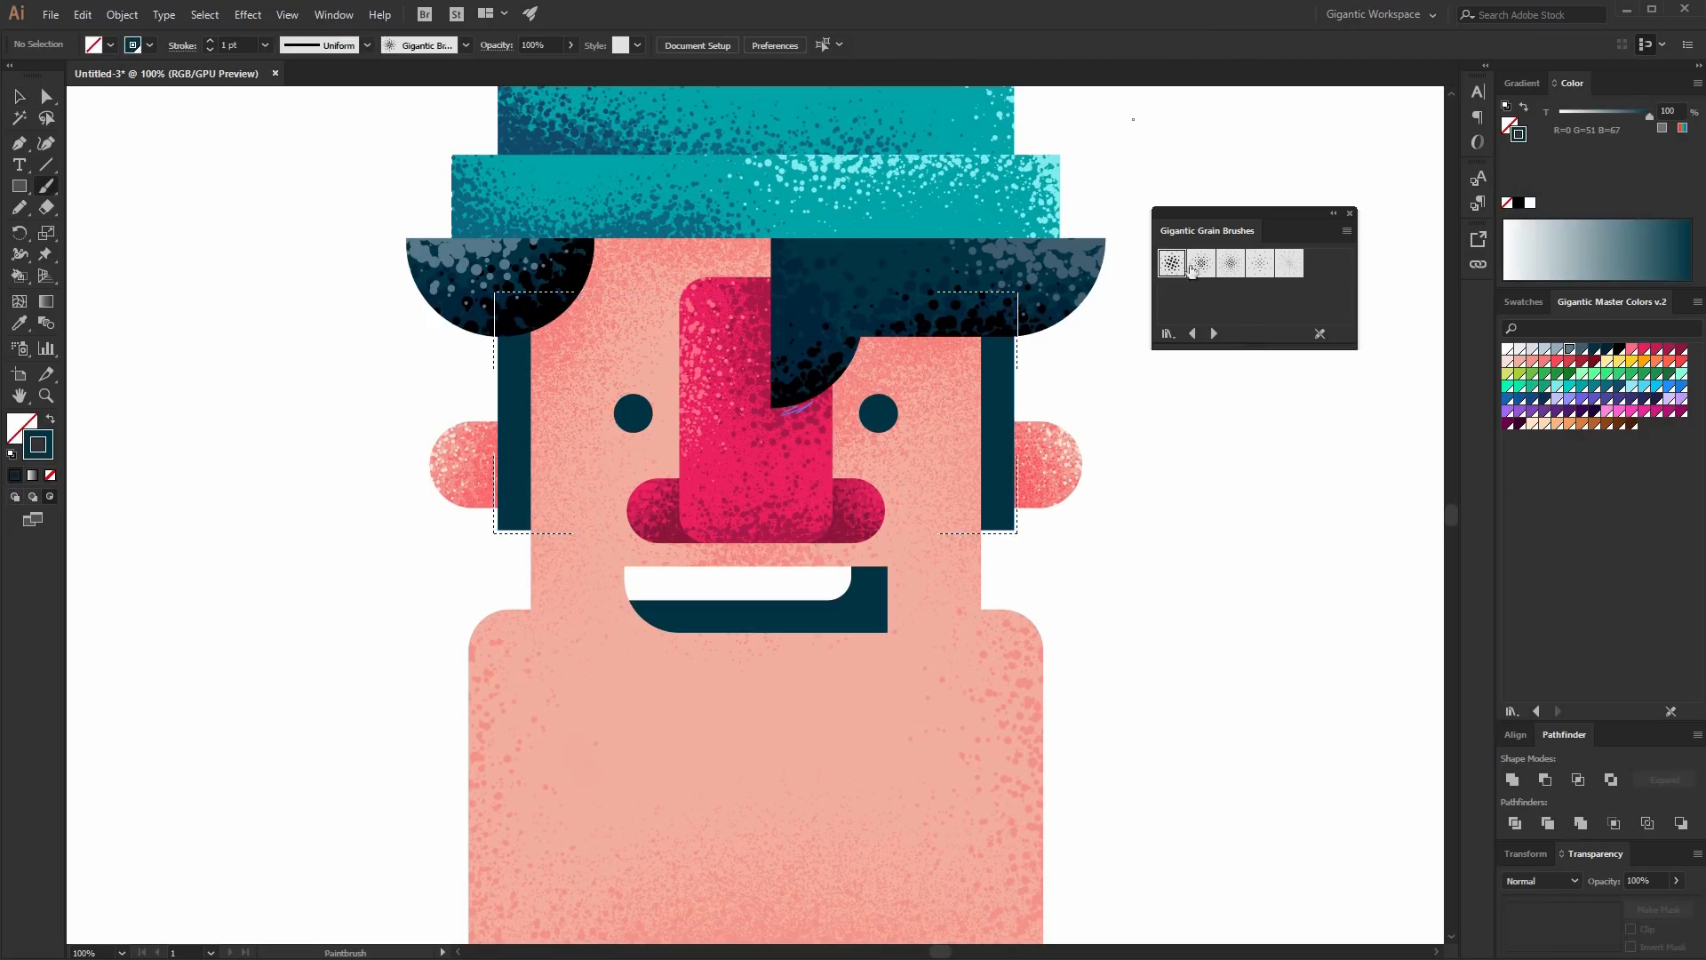
click(1618, 348)
click(209, 41)
click(210, 41)
mouse_move(503, 330)
mouse_down()
mouse_move(524, 366)
mouse_move(509, 422)
mouse_up()
mouse_move(1009, 333)
mouse_down()
mouse_move(983, 366)
mouse_move(989, 436)
mouse_up()
click(1582, 348)
drag(1011, 498, 985, 527)
drag(489, 543, 526, 505)
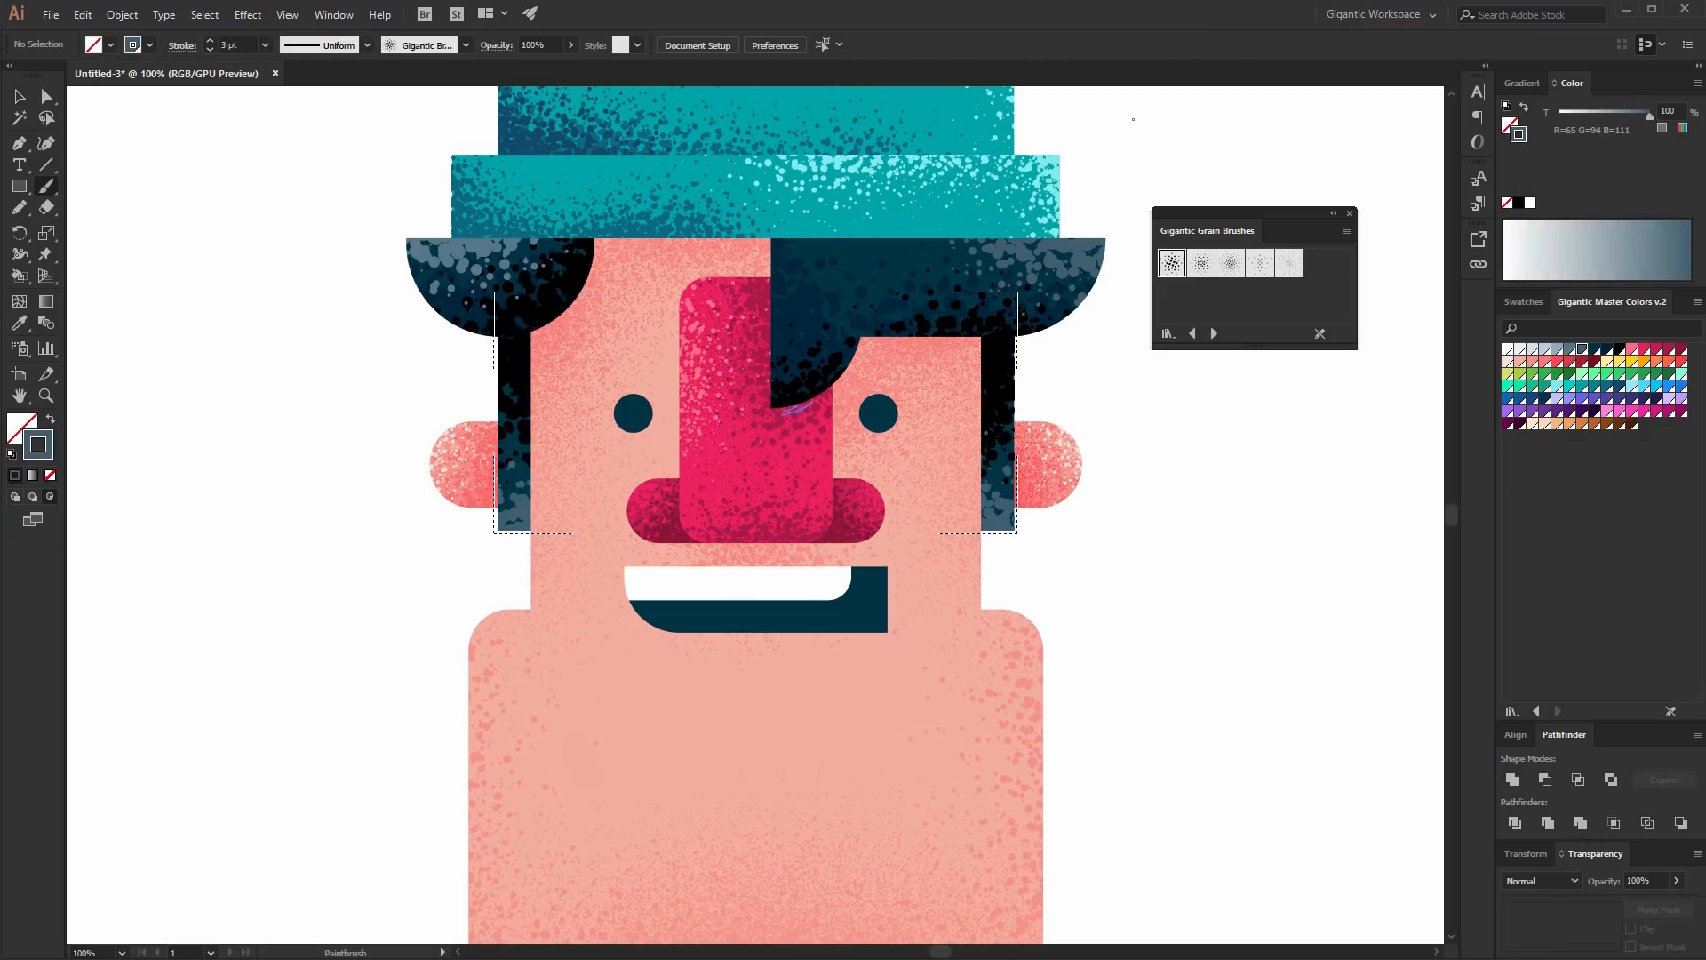
click(14, 496)
- Select the neck rectangle below the shoulders and brush coral grain shading over it with the third grain brush at 2 pt
key(v)
key(ctrl+minus)
key(ctrl+minus)
scroll(871, 786, down, 1)
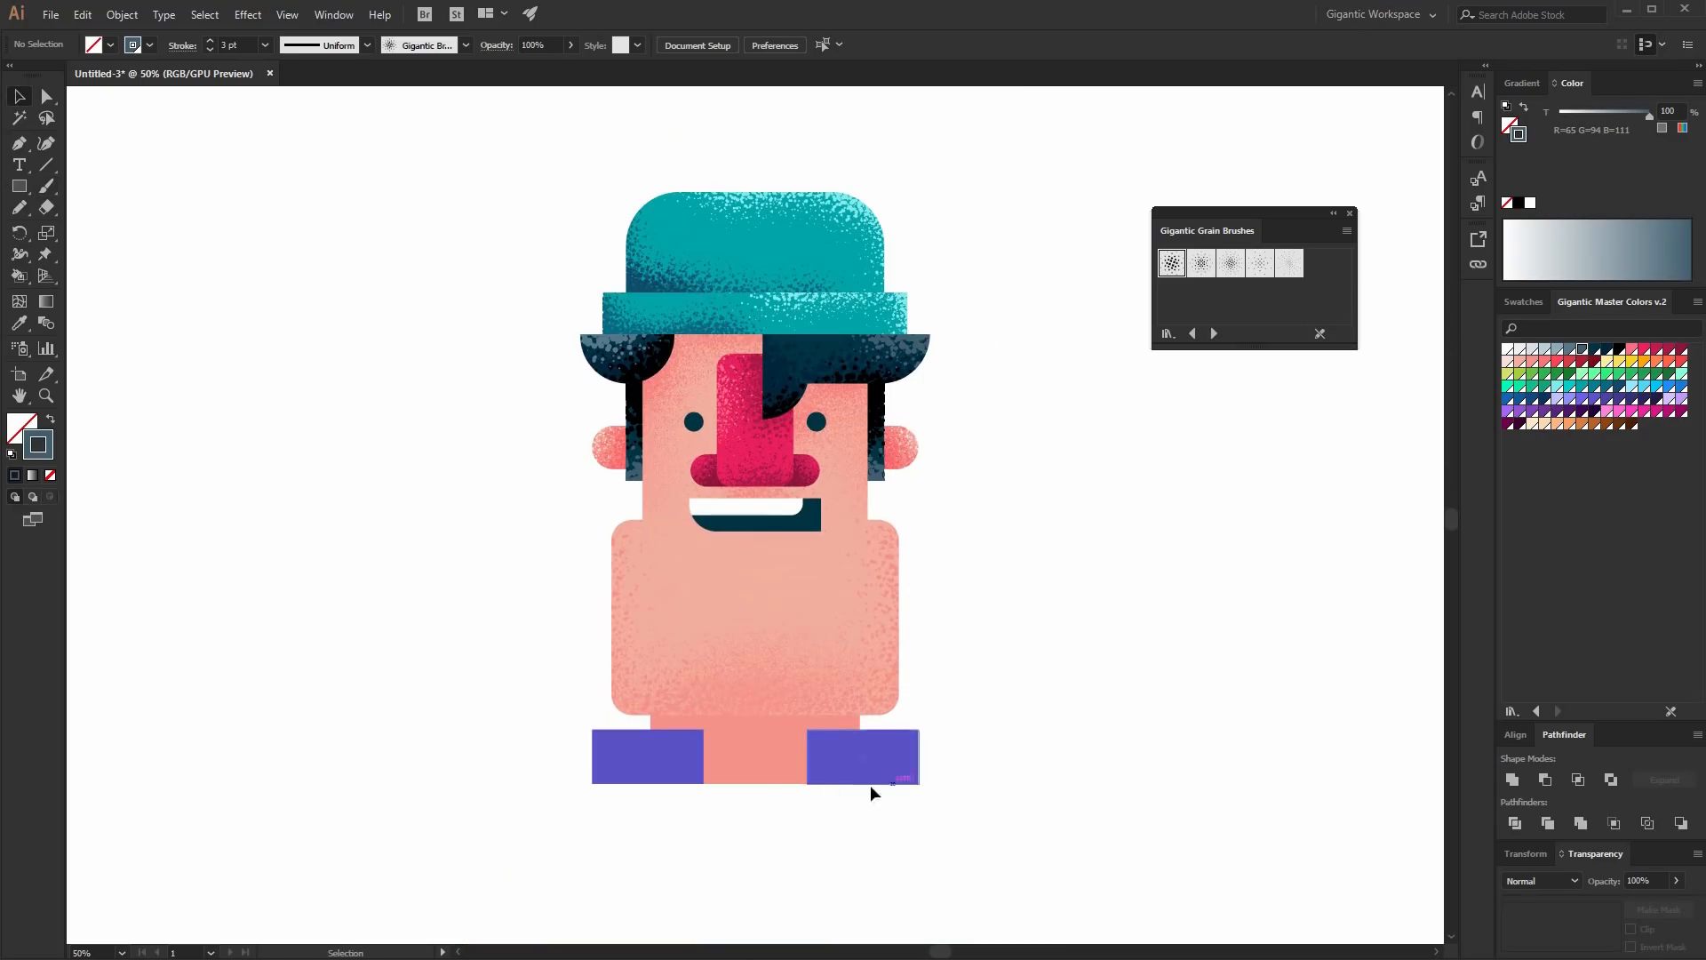
click(776, 757)
key(ctrl+plus)
click(1230, 264)
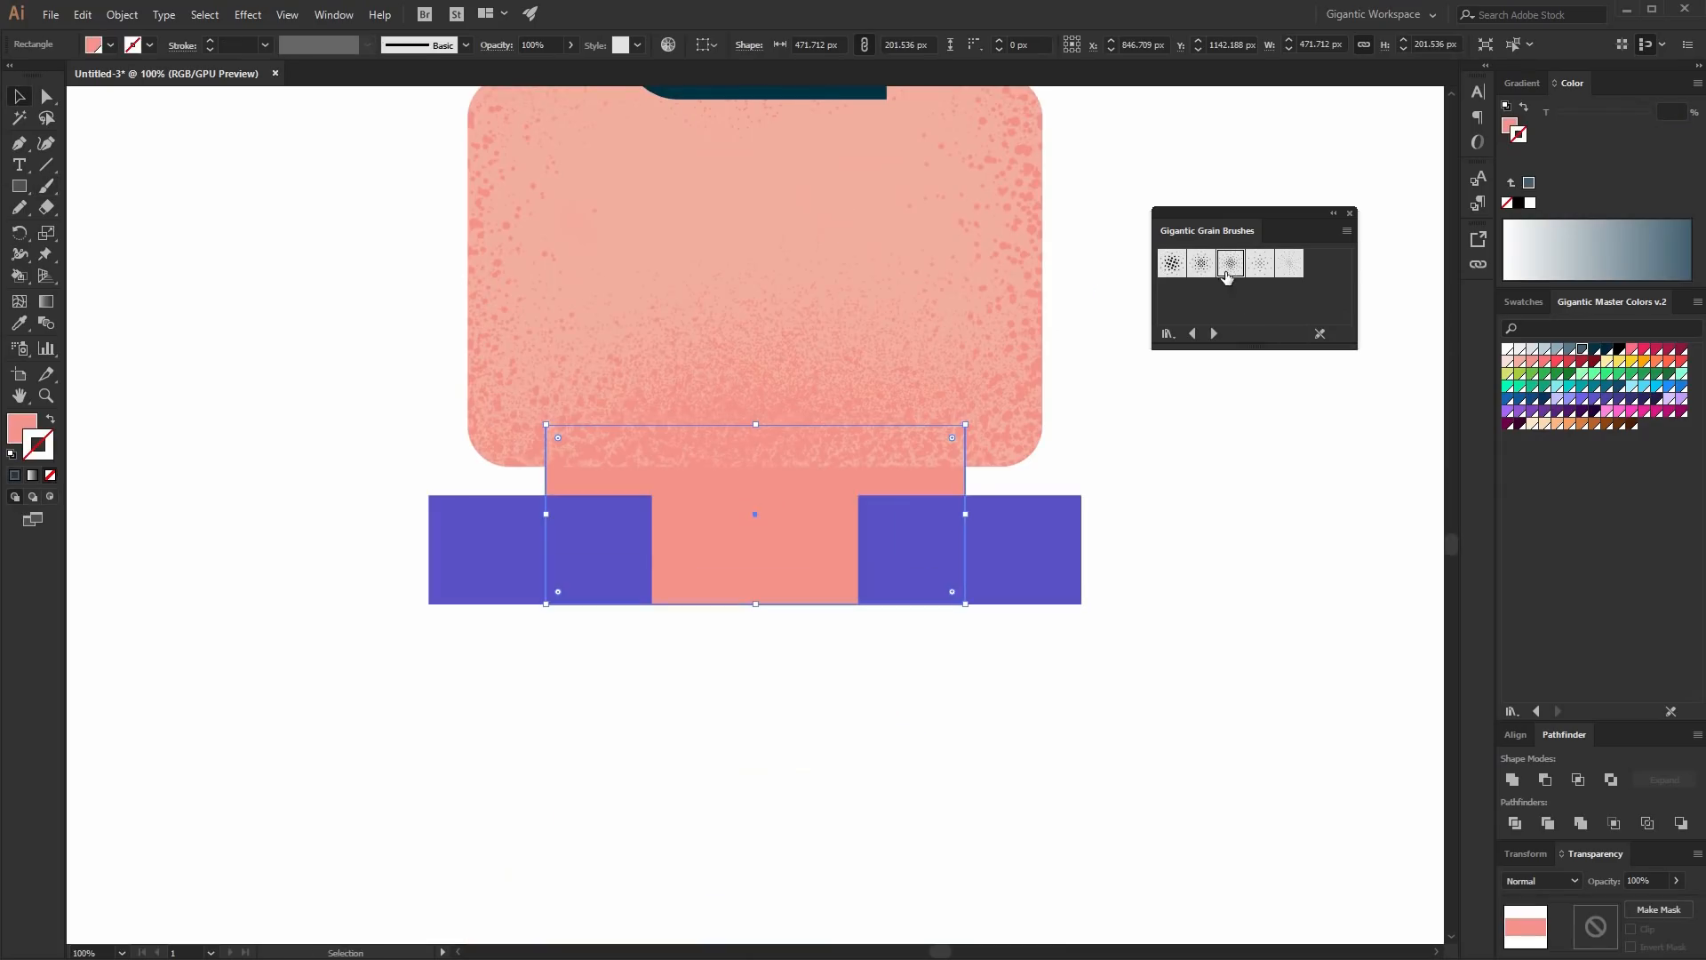
click(50, 475)
click(50, 497)
key(b)
ctrl+click(739, 686)
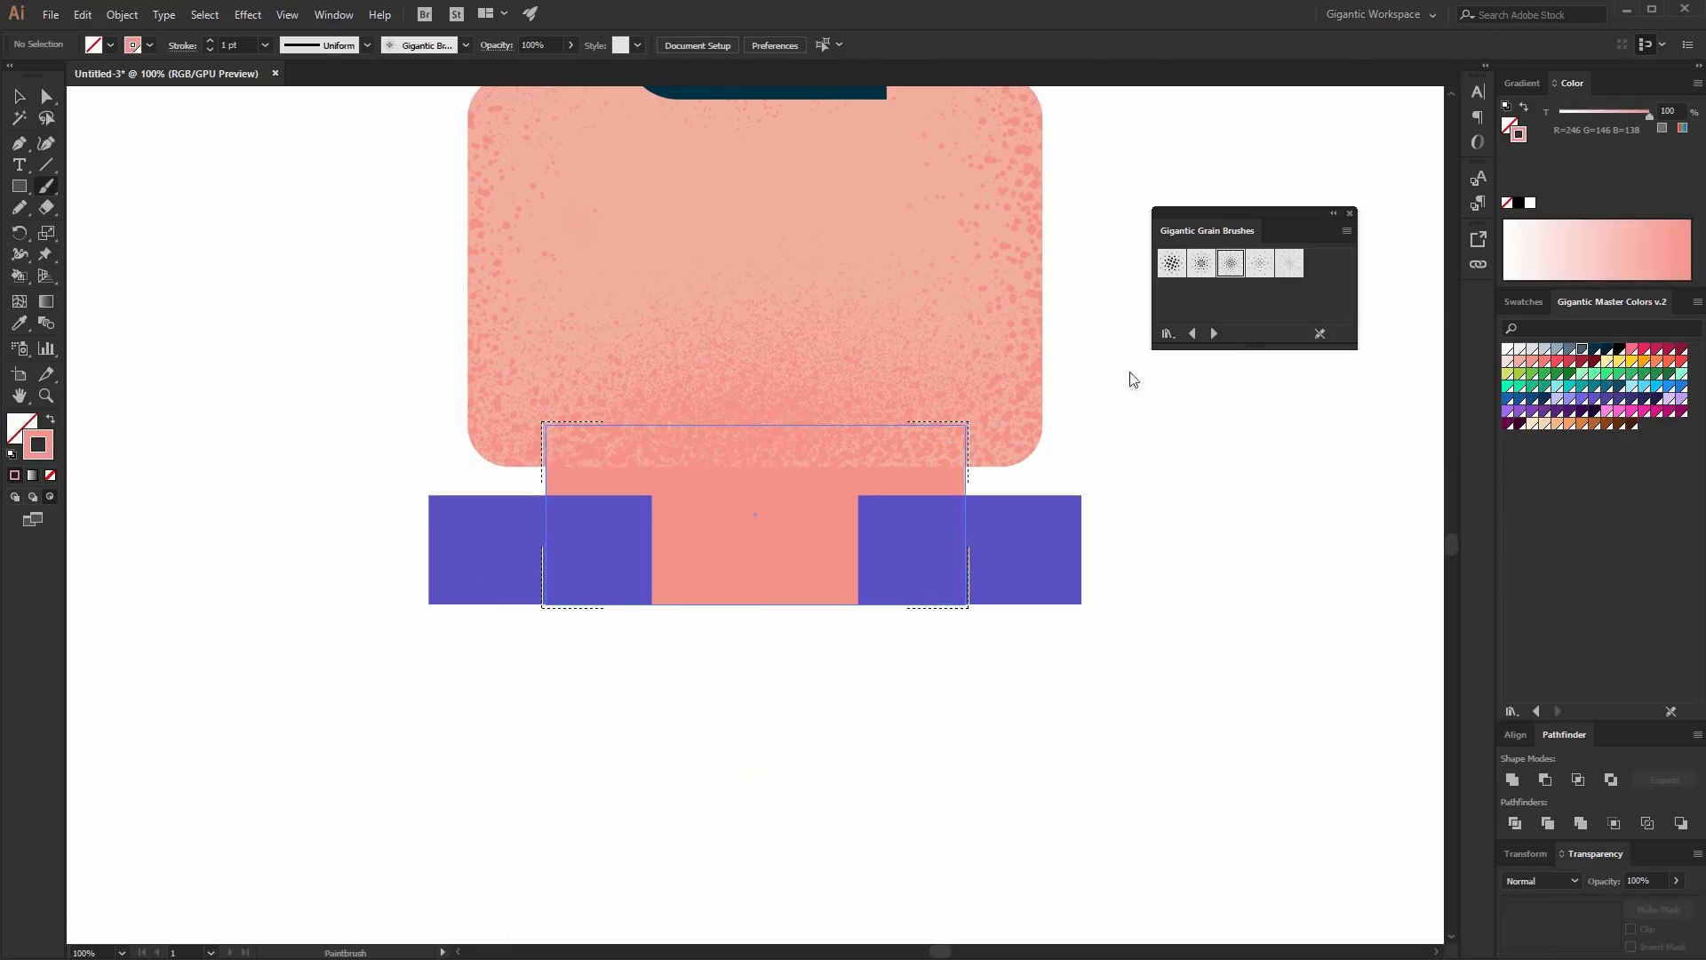
click(1548, 363)
click(209, 41)
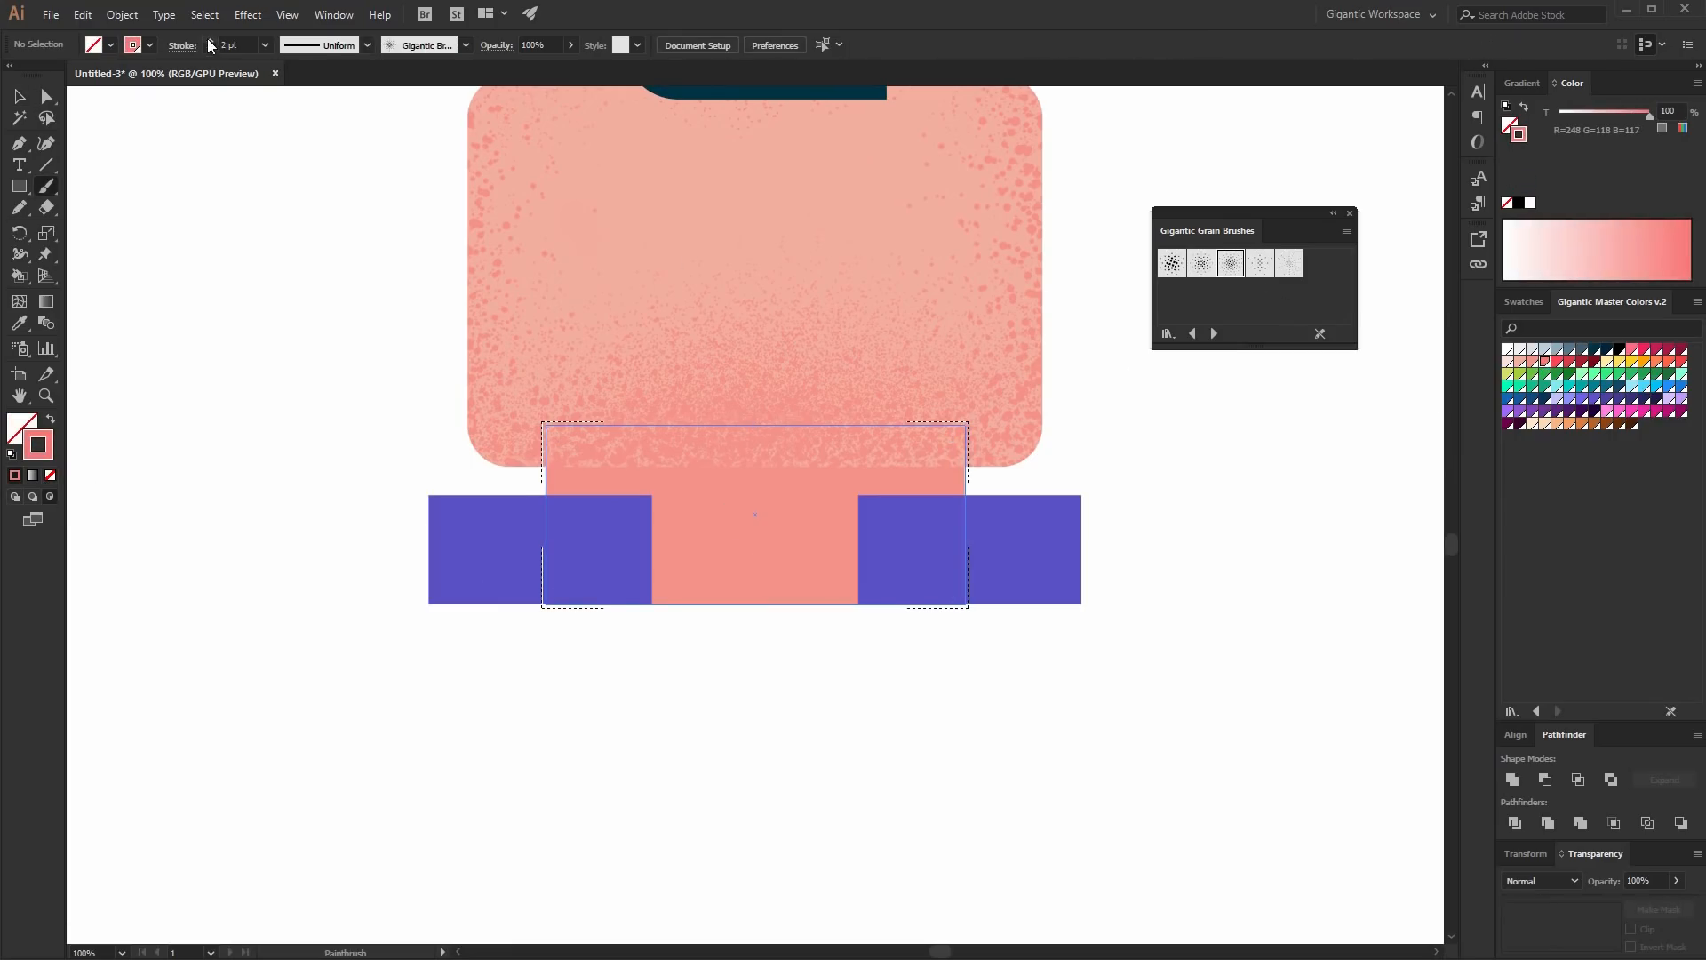
drag(637, 468, 1058, 470)
mouse_move(579, 486)
mouse_down()
mouse_move(826, 455)
mouse_move(577, 476)
mouse_move(968, 476)
mouse_up()
drag(662, 506, 667, 603)
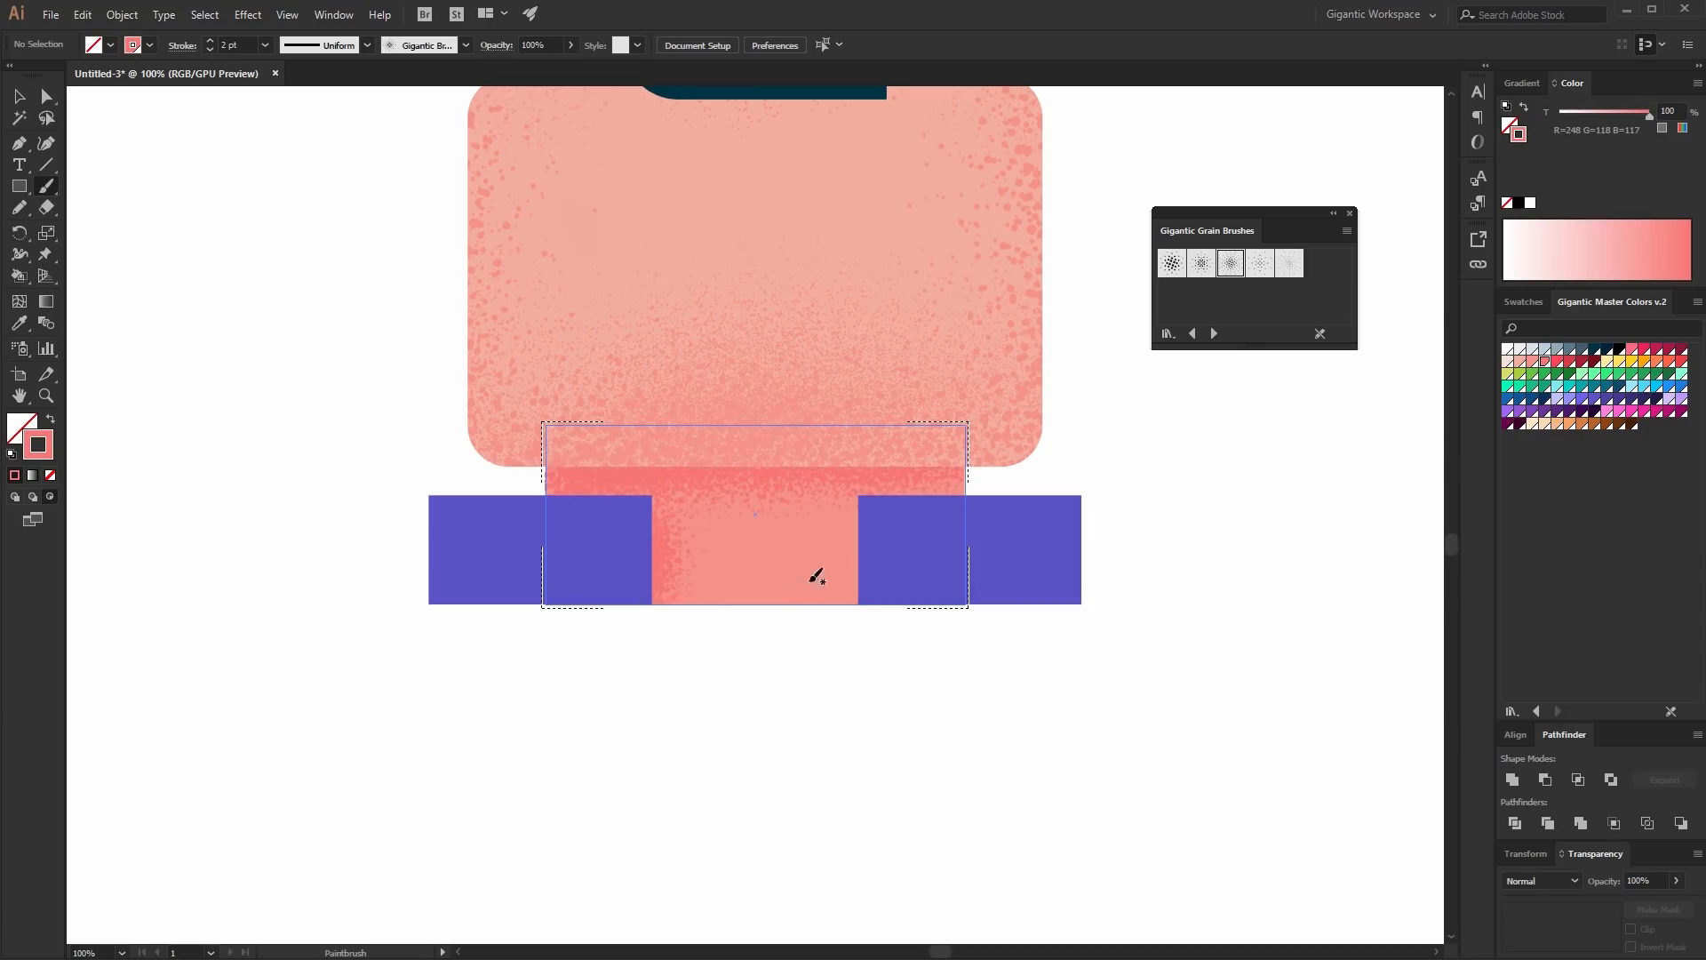
drag(857, 498, 860, 503)
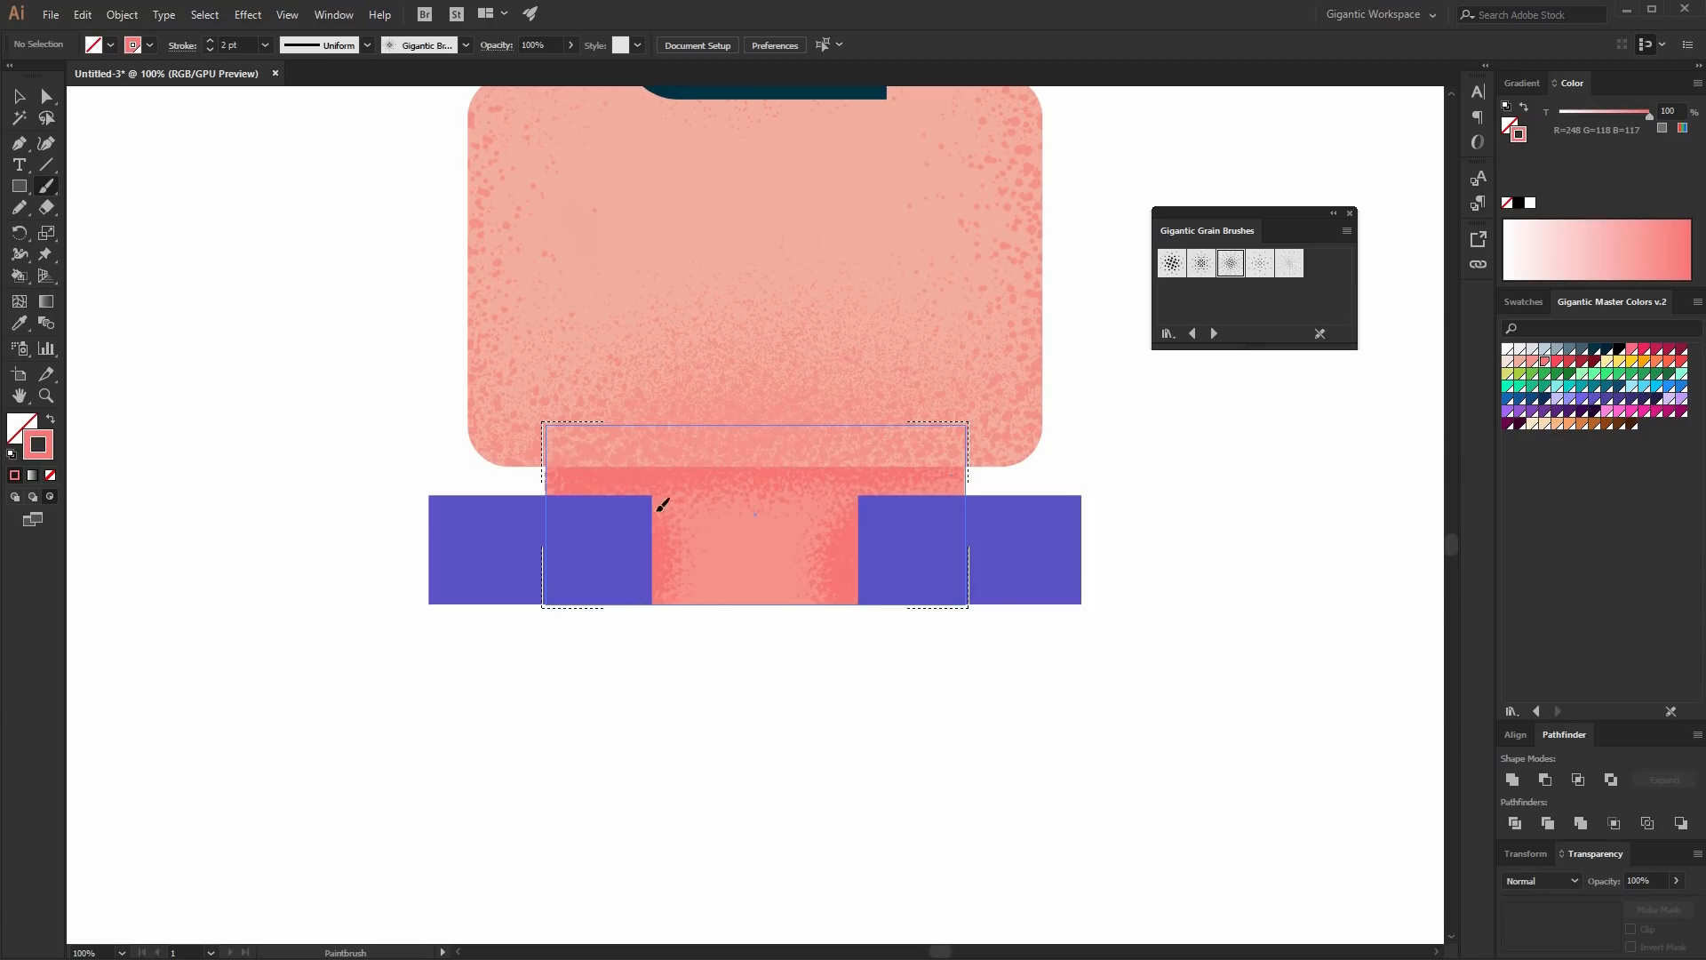
drag(648, 590, 822, 588)
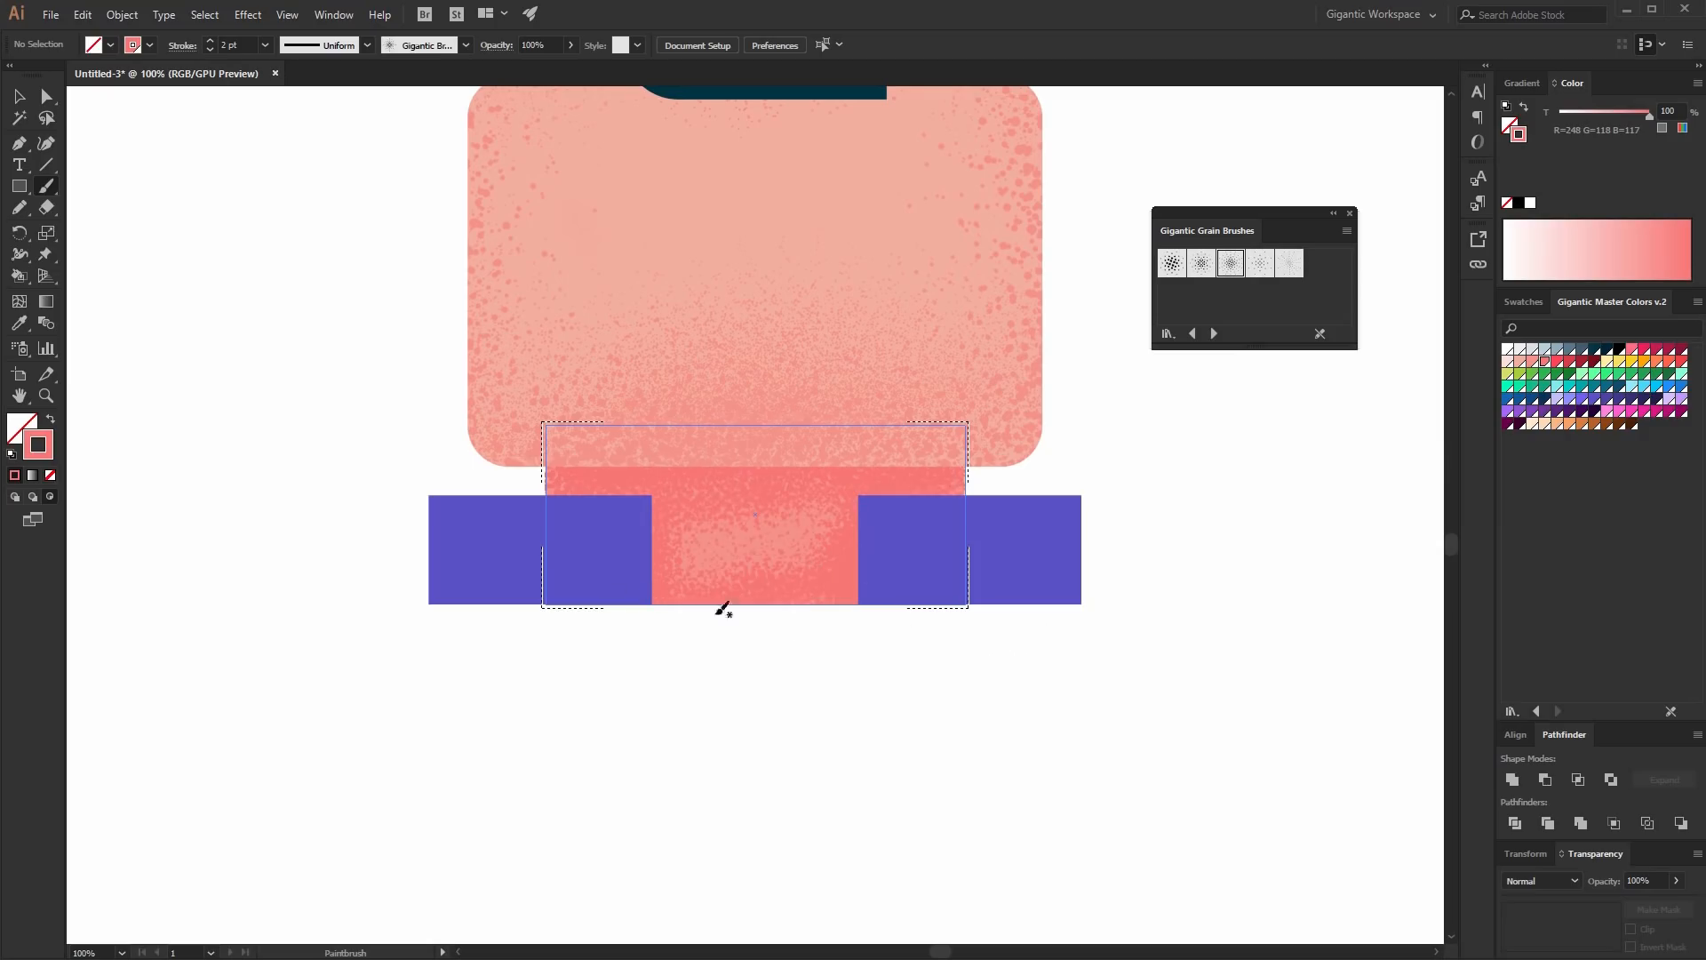
- Brush a brighter red grain band across the neck's top edge and leave Draw Inside mode
click(1557, 362)
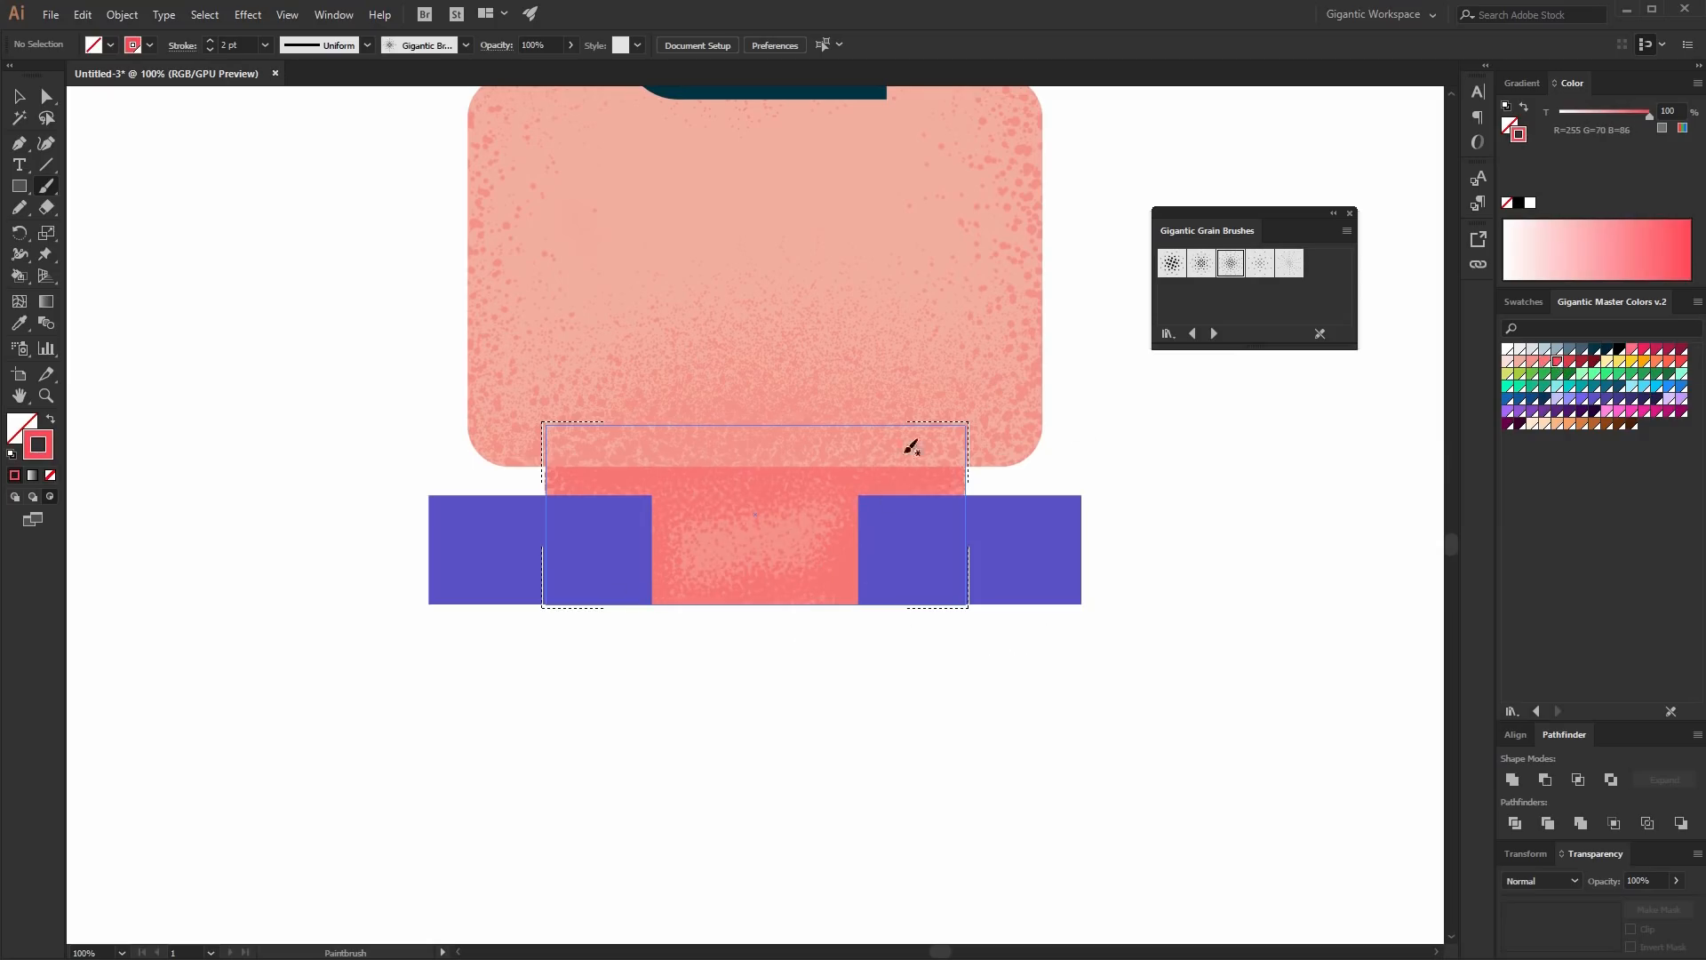
drag(866, 469, 1076, 473)
drag(802, 467, 551, 475)
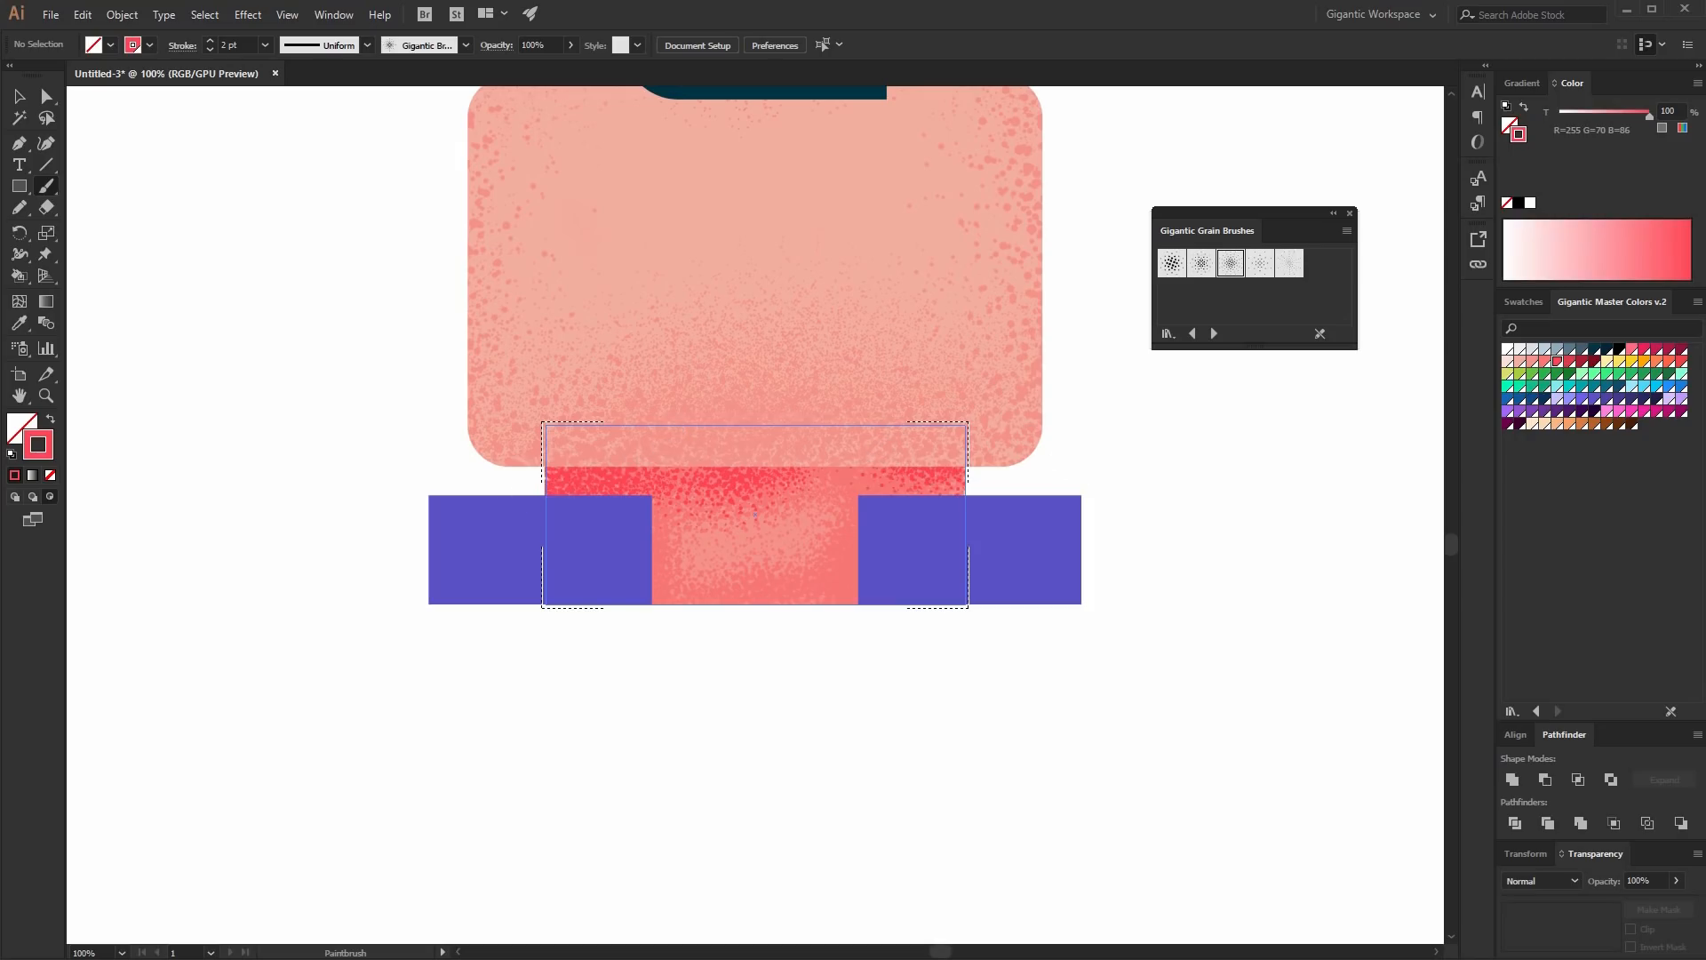
click(15, 497)
click(19, 96)
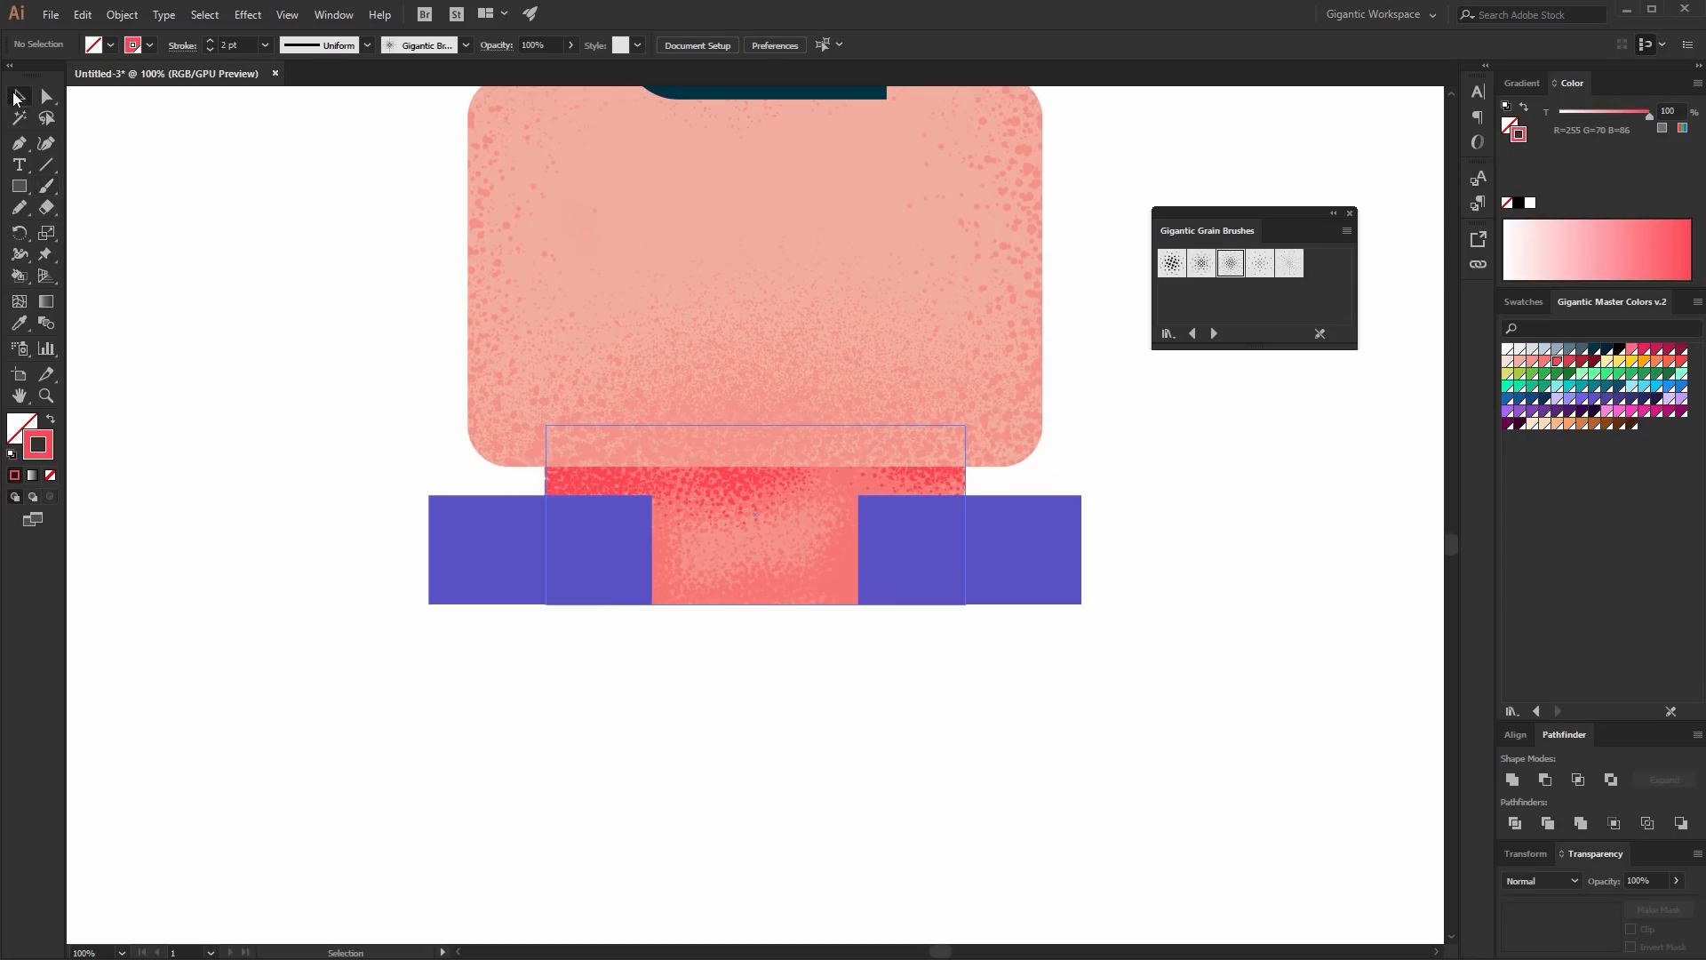
- Select the left shoulder block, enter Draw Inside mode, and brush dark purple grain along its bottom with the first brush at 3 pt
click(533, 556)
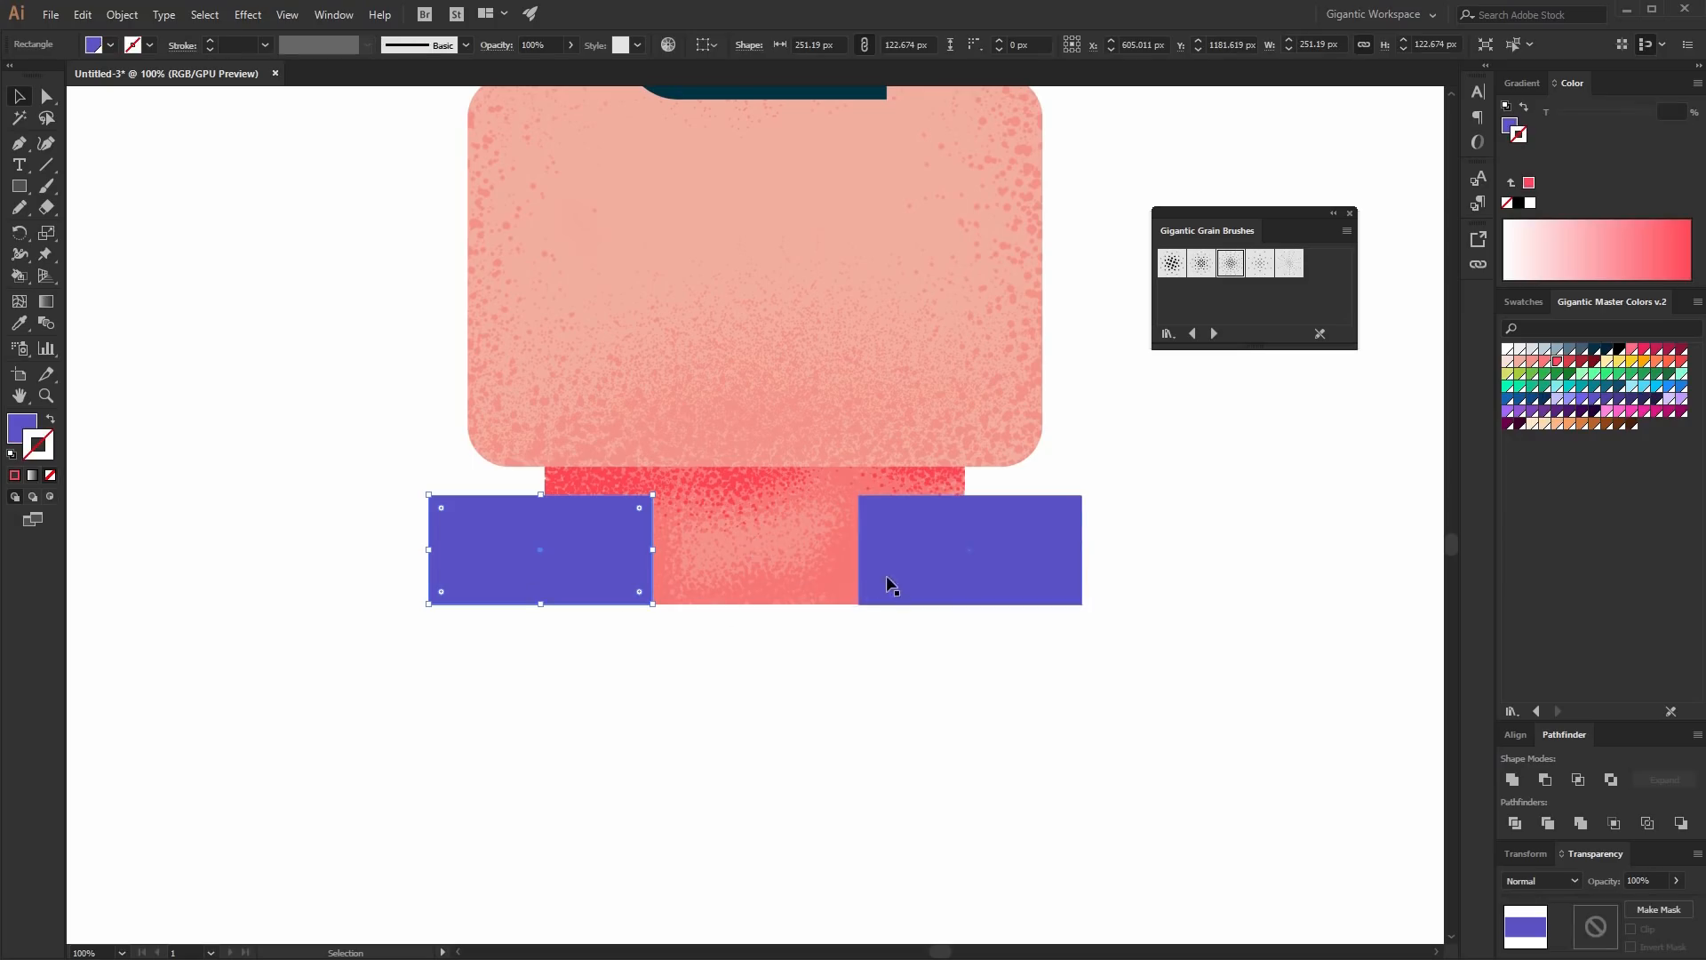
click(49, 498)
key(b)
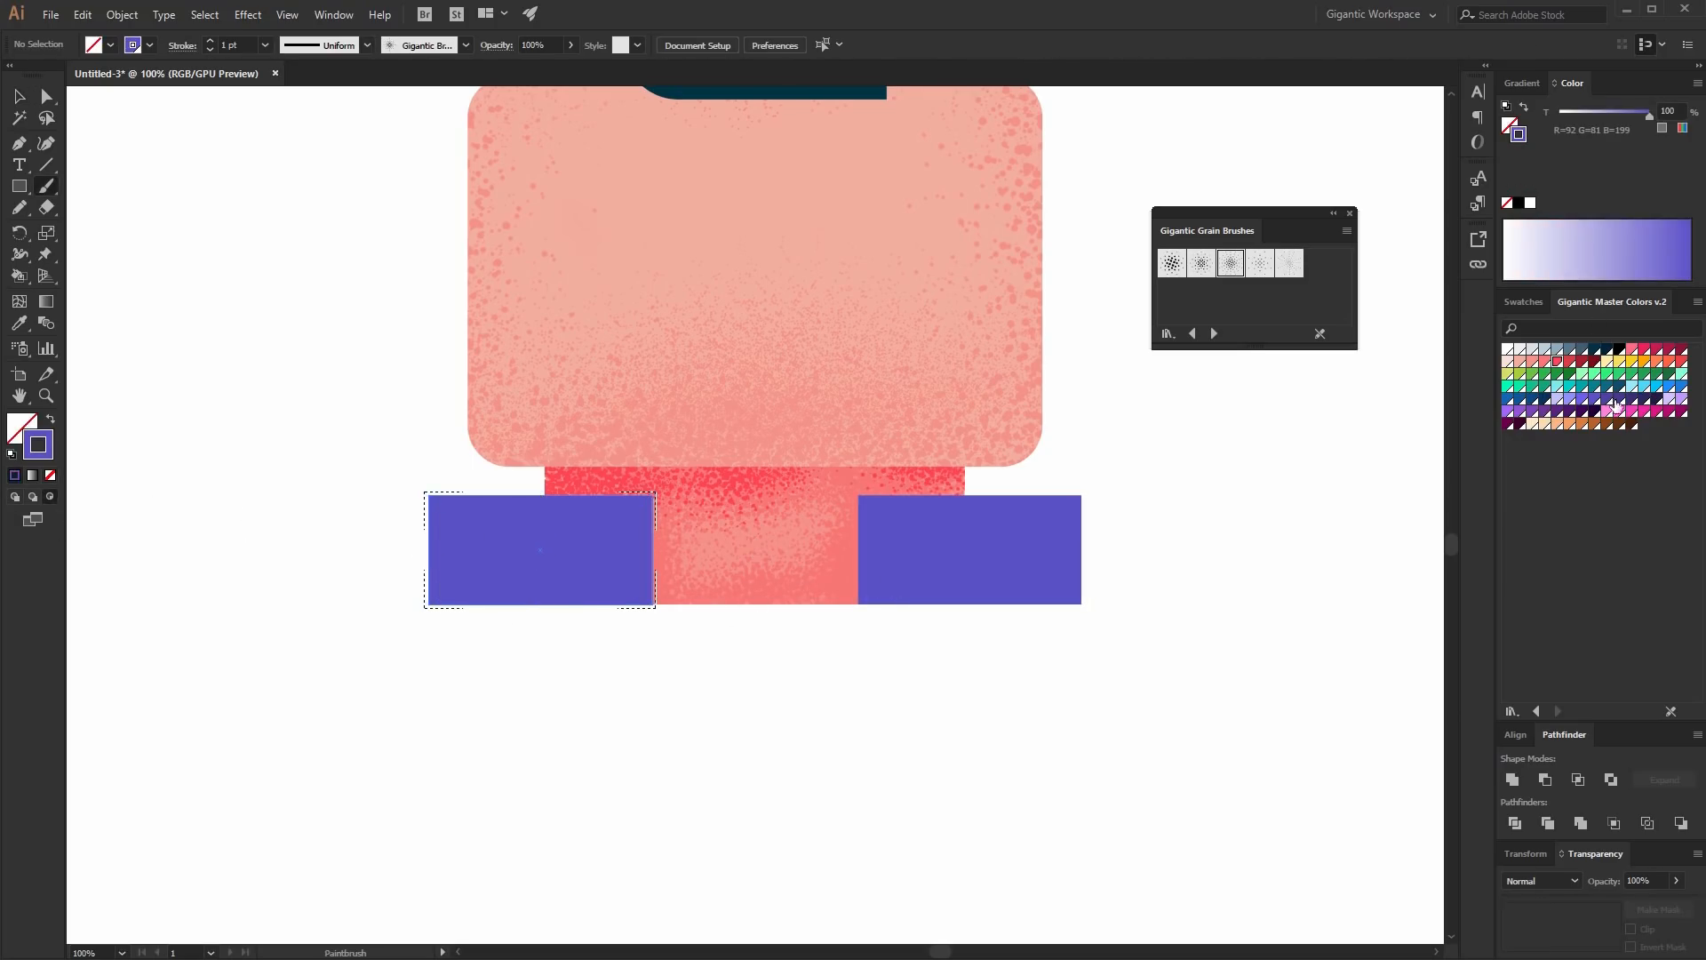
click(1172, 263)
click(210, 40)
click(210, 41)
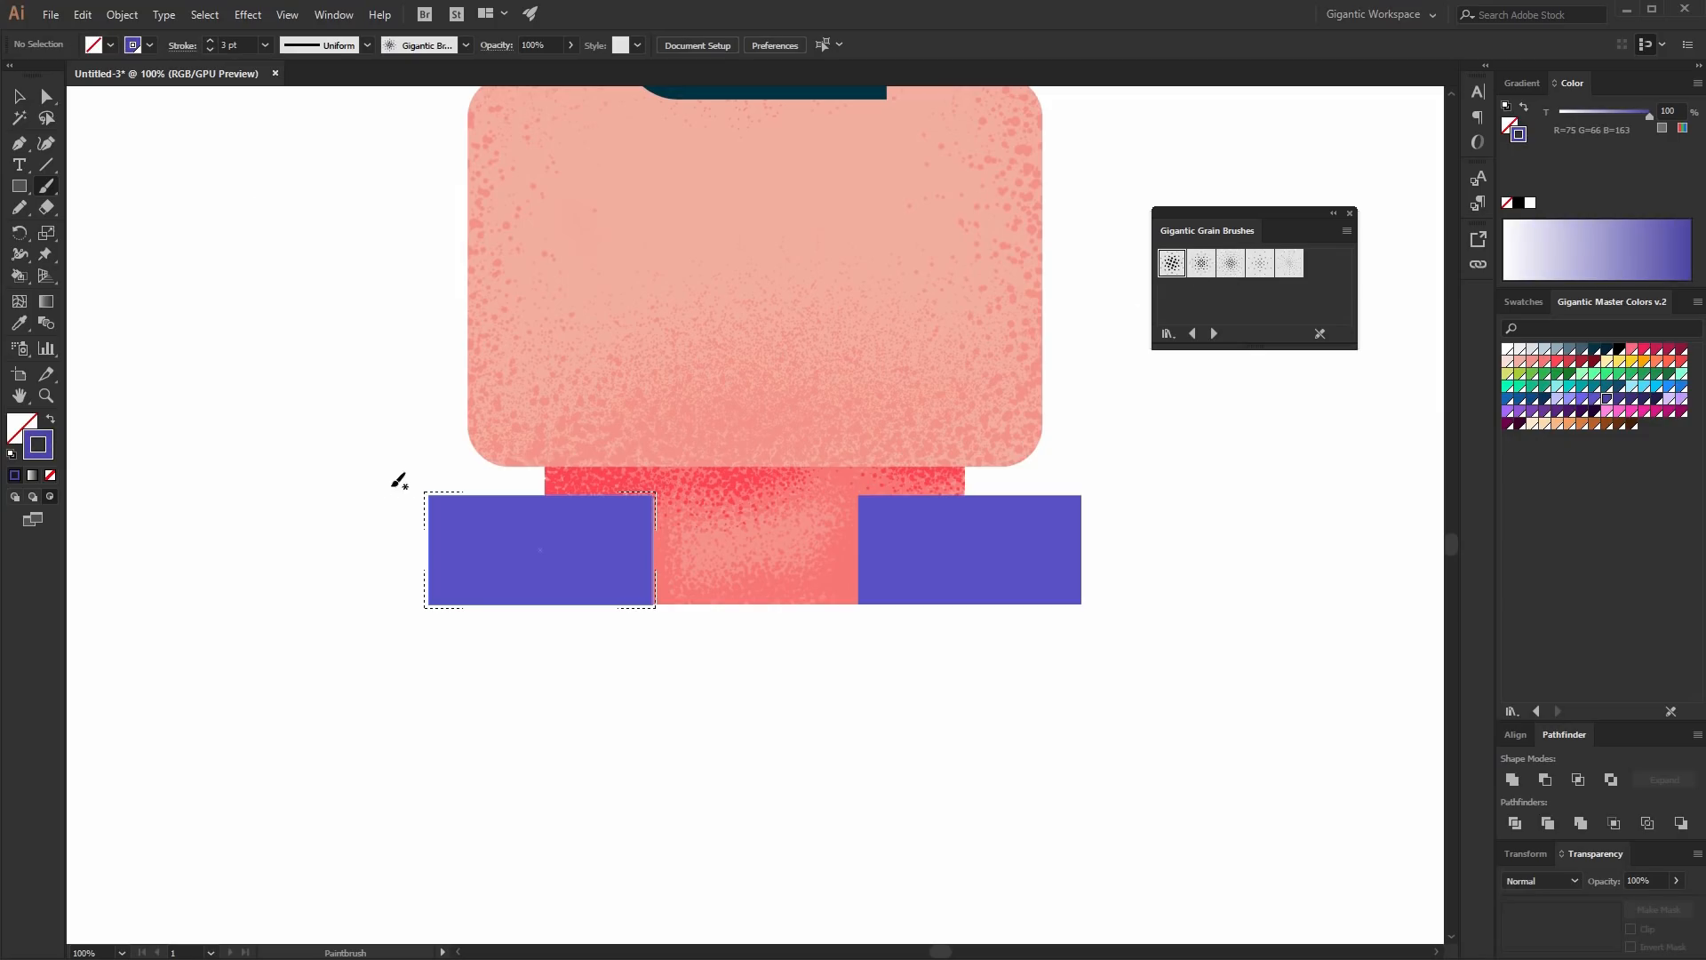
drag(431, 546, 696, 617)
click(1570, 400)
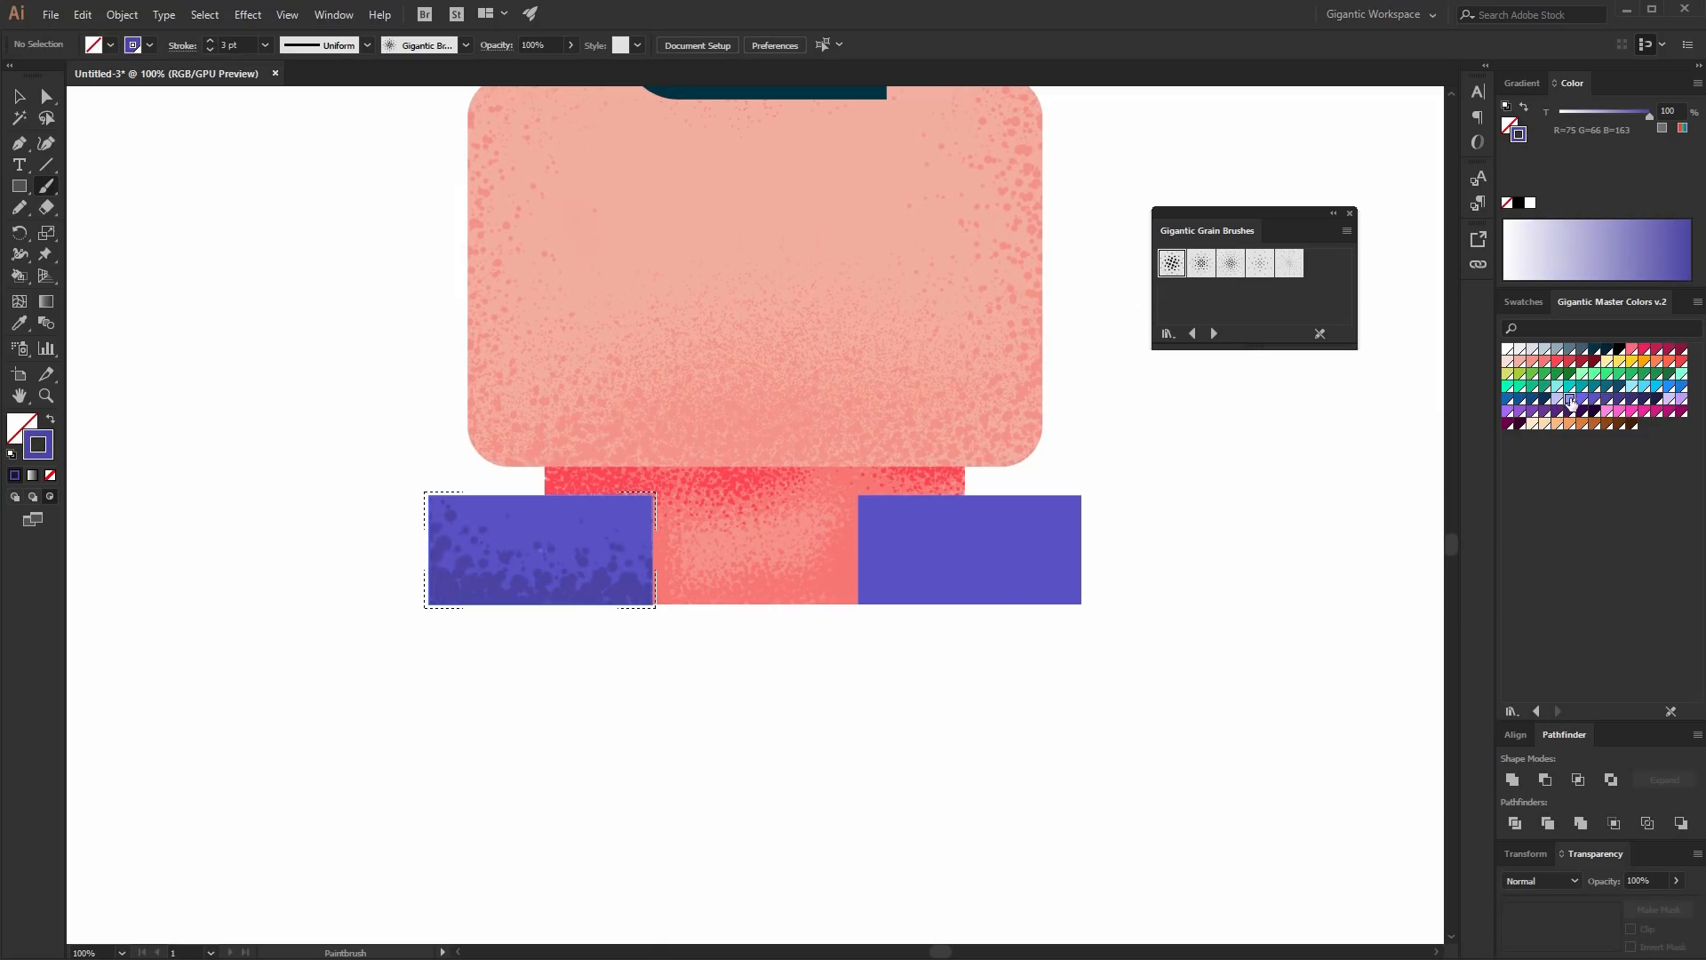
drag(494, 467, 797, 474)
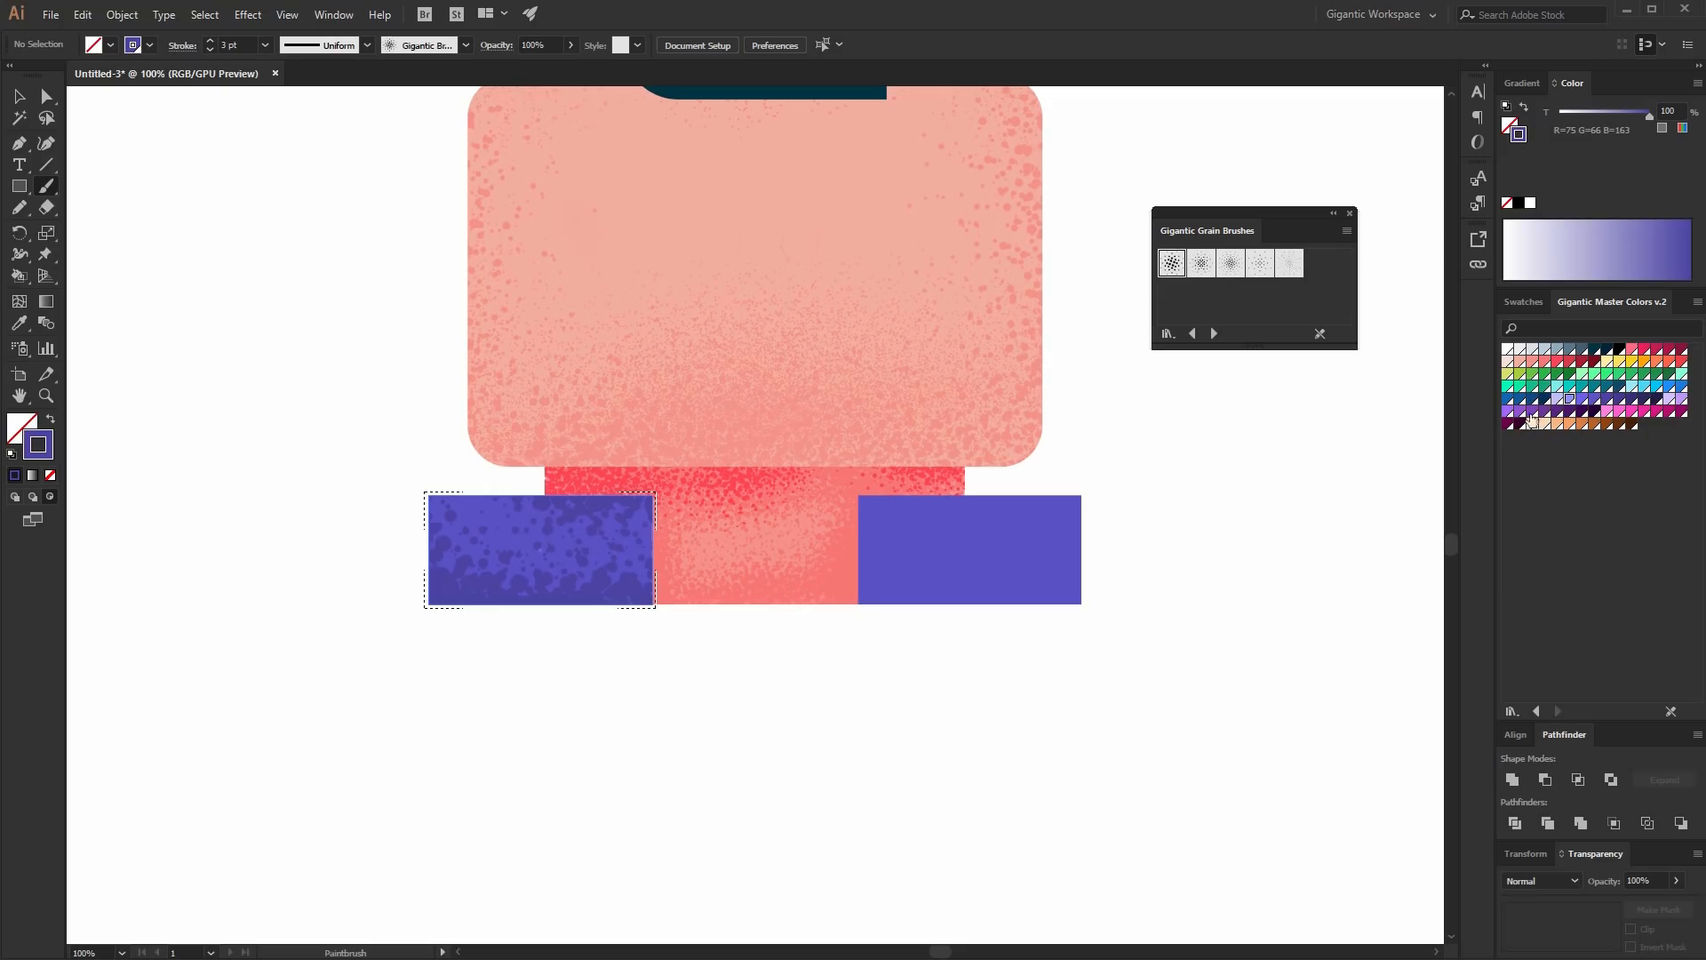
key(ctrl+z)
- Brush a lavender grain highlight across the left shoulder block's top
click(1571, 401)
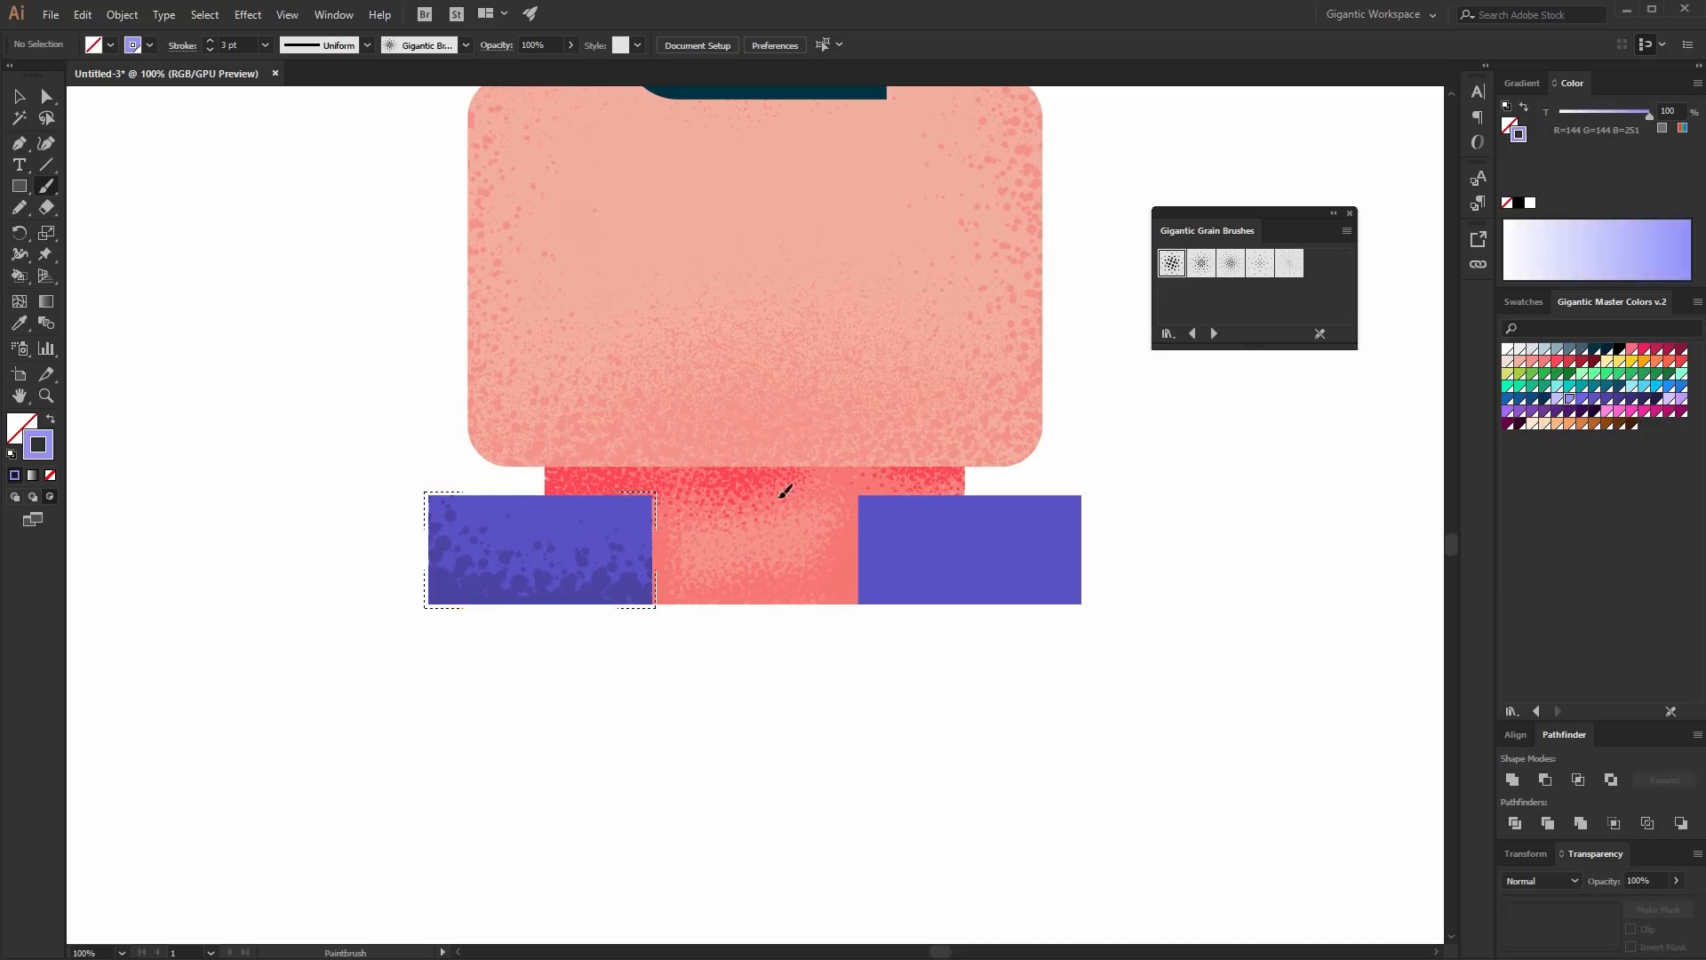
drag(502, 493, 675, 488)
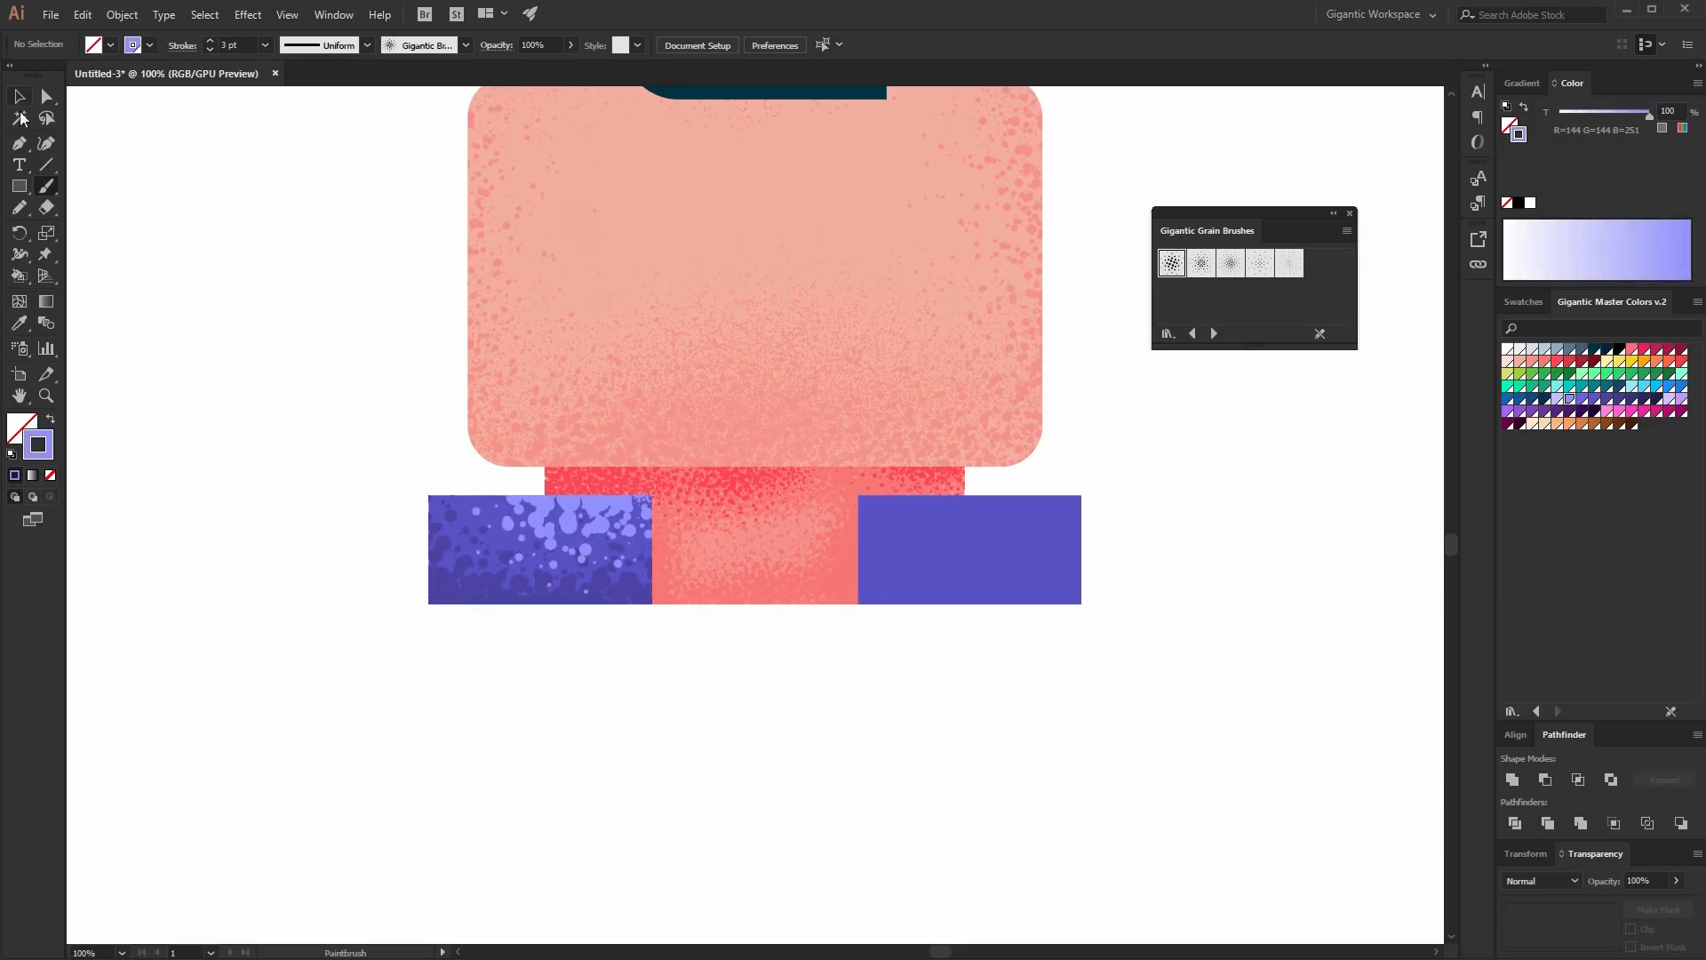
click(18, 96)
- Shade the right shoulder block inside with dark purple grain and a lavender highlight along its top
click(1004, 569)
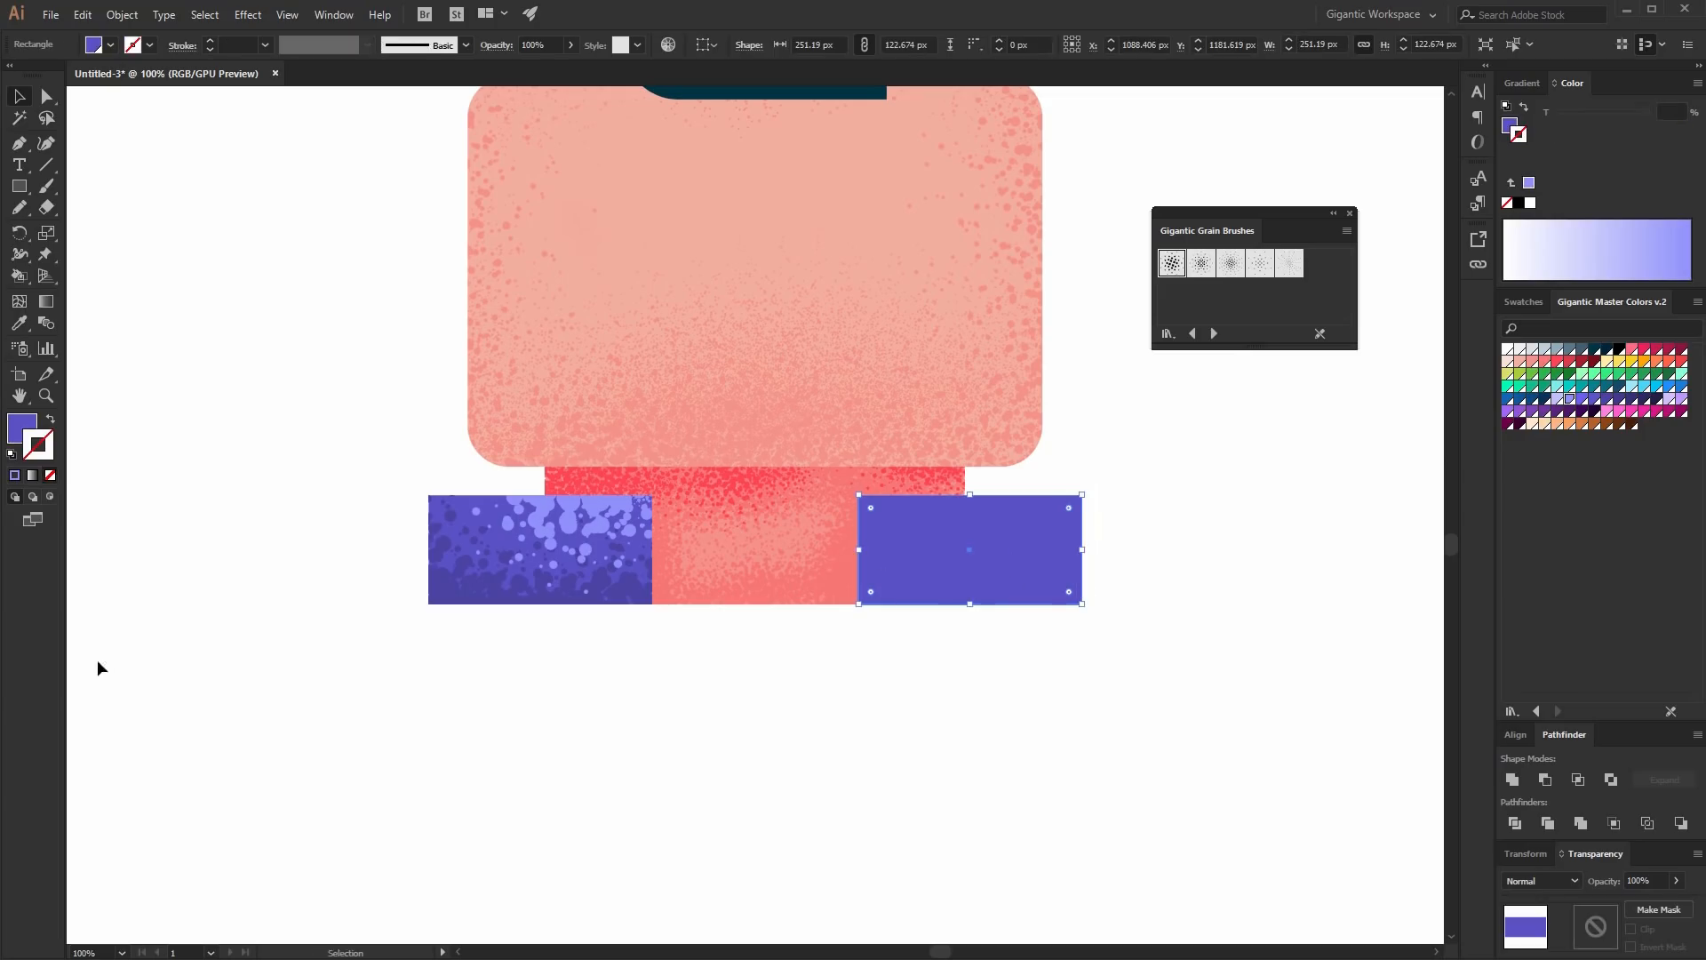
click(50, 496)
key(b)
key(ctrl+shift+a)
click(1604, 399)
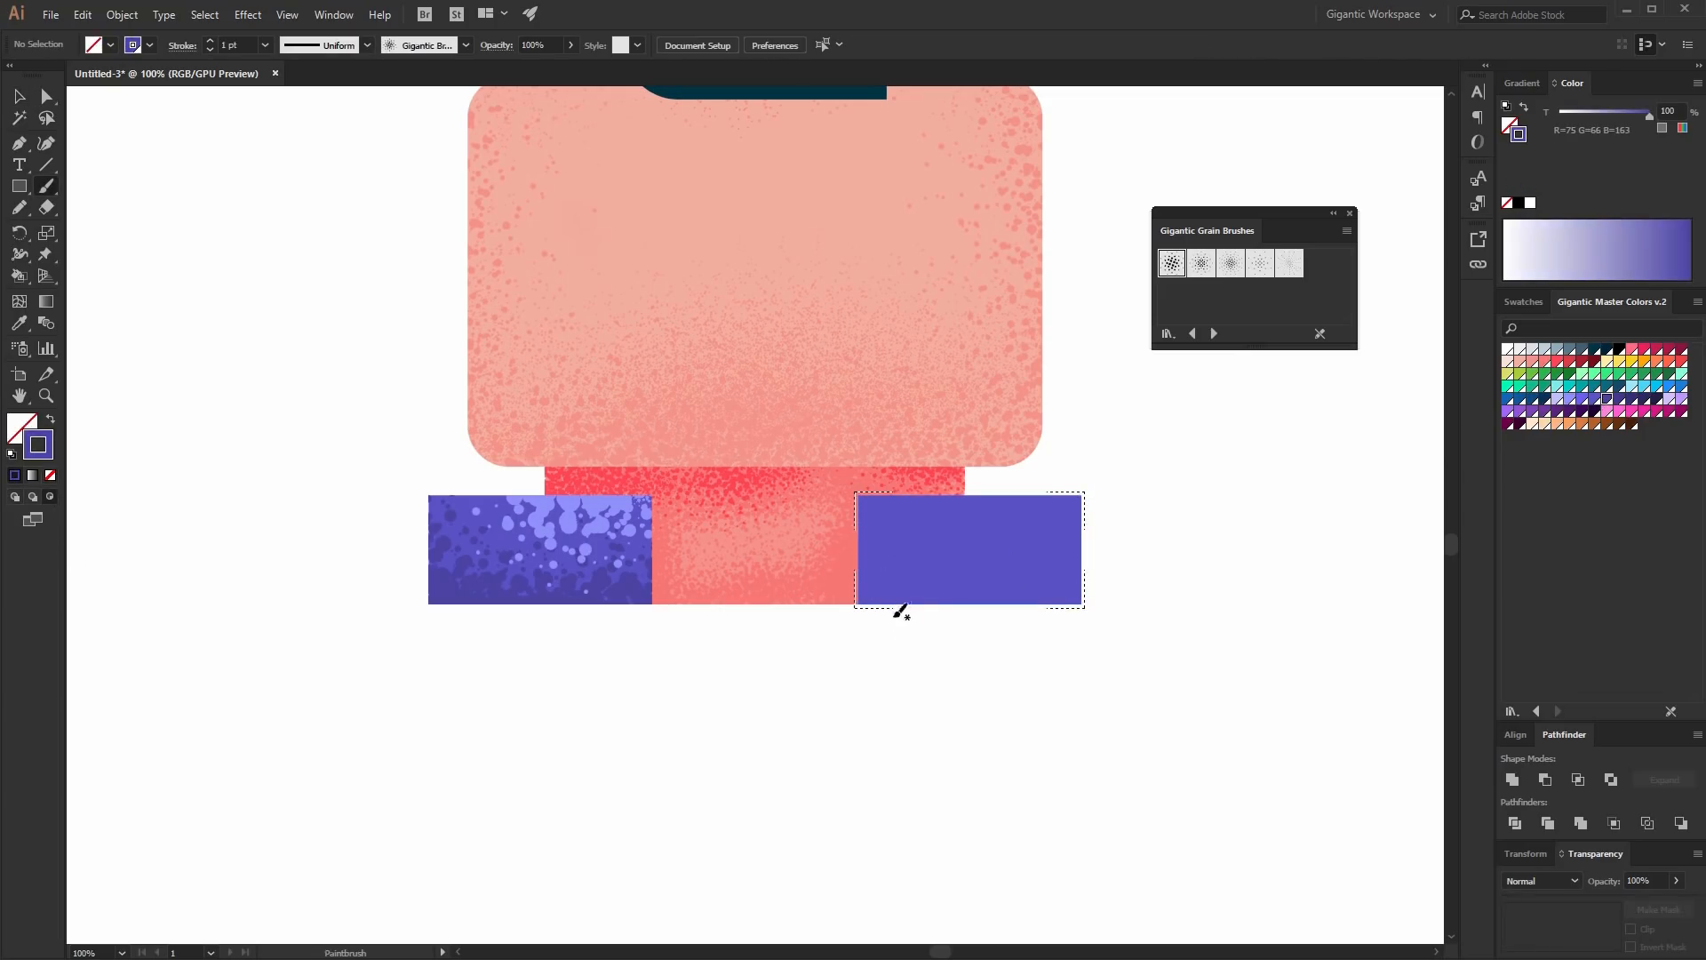
drag(1085, 600, 1060, 588)
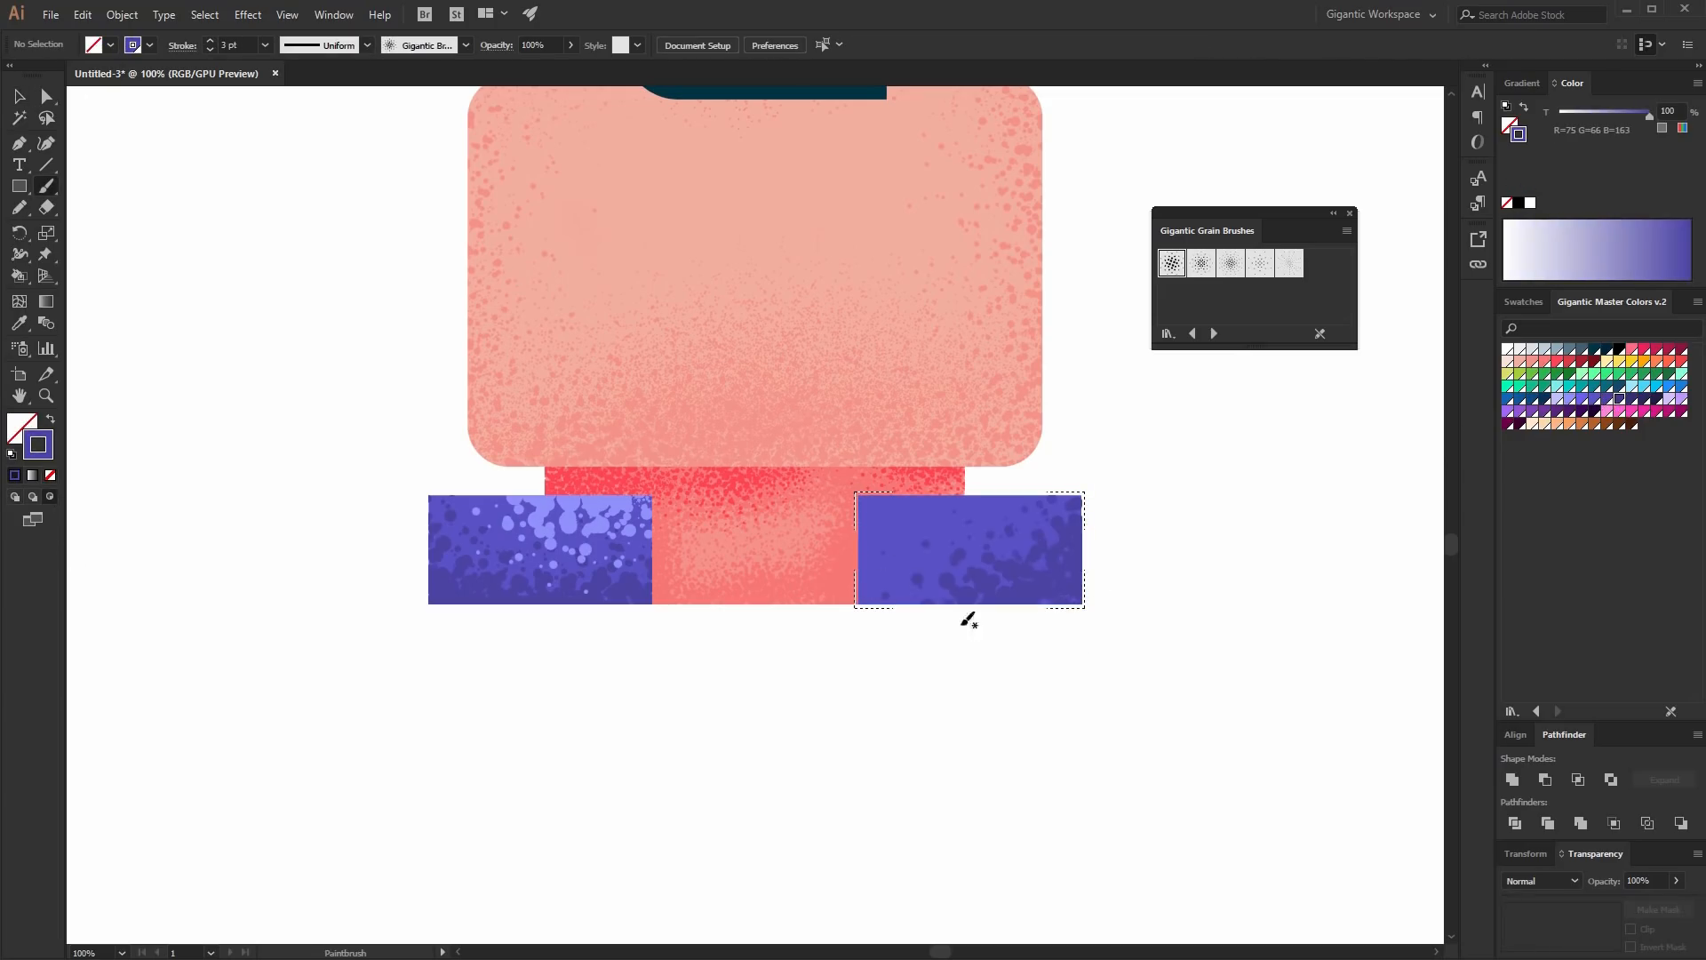
click(1570, 399)
drag(773, 488, 1004, 520)
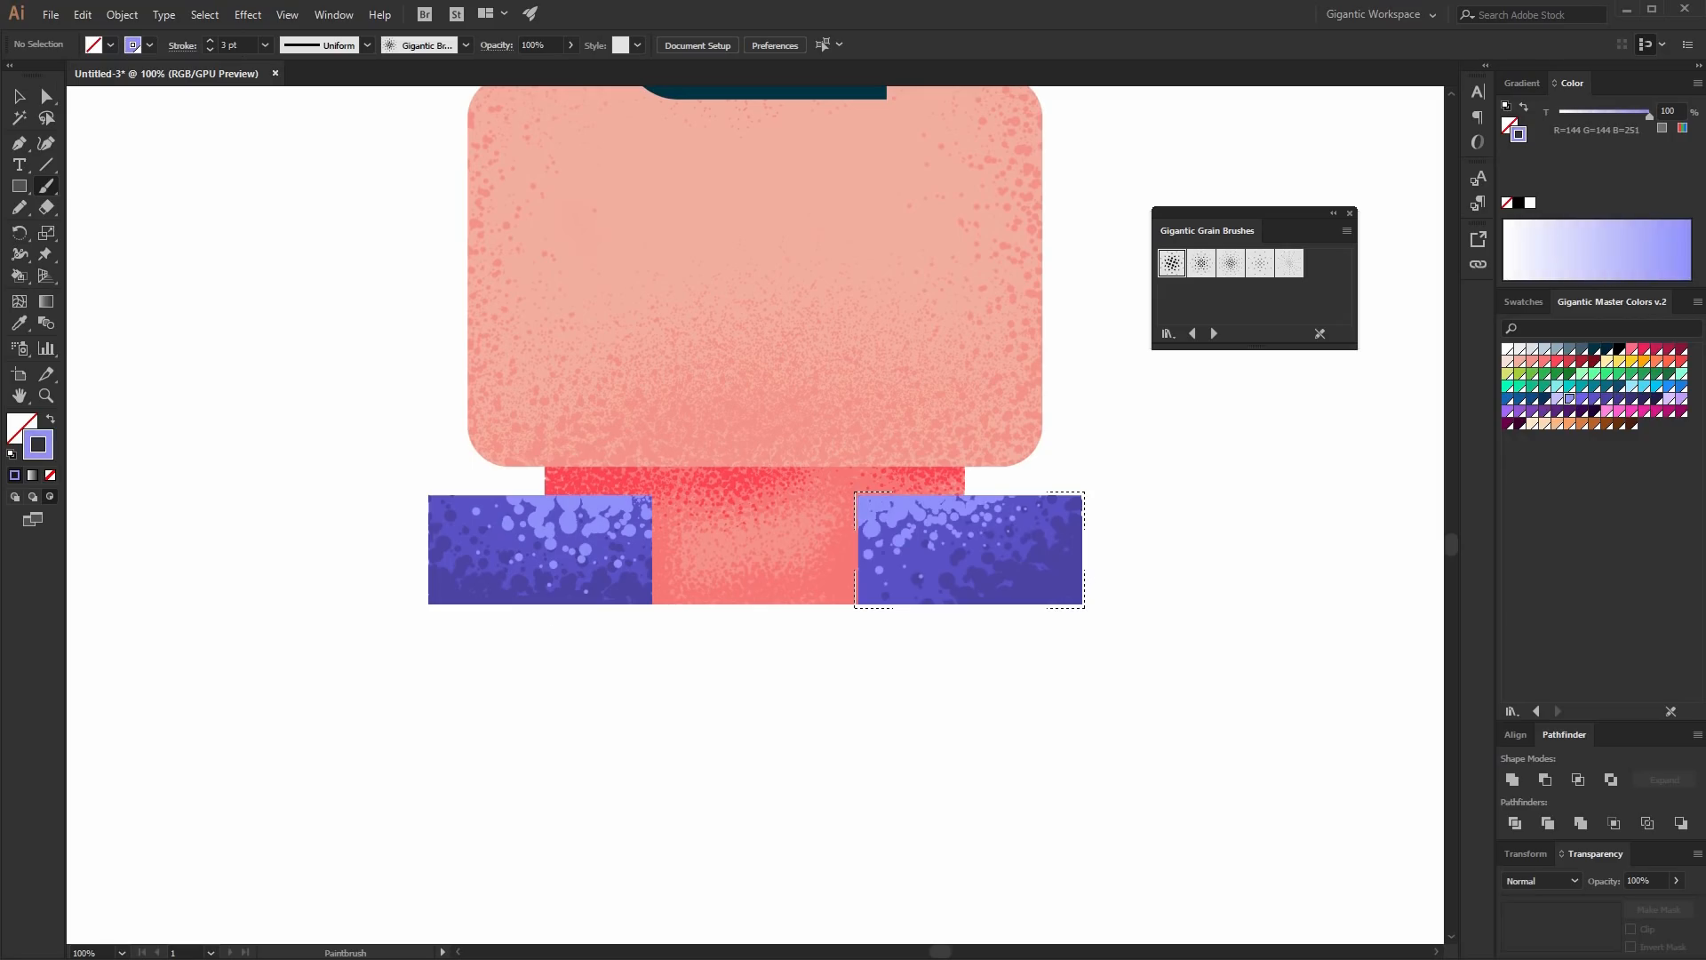
click(25, 95)
- Close the Gigantic Grain Brushes panel to view the whole finished character
key(ctrl+minus)
key(ctrl+minus)
key(ctrl+minus)
scroll(1134, 561, up, 6)
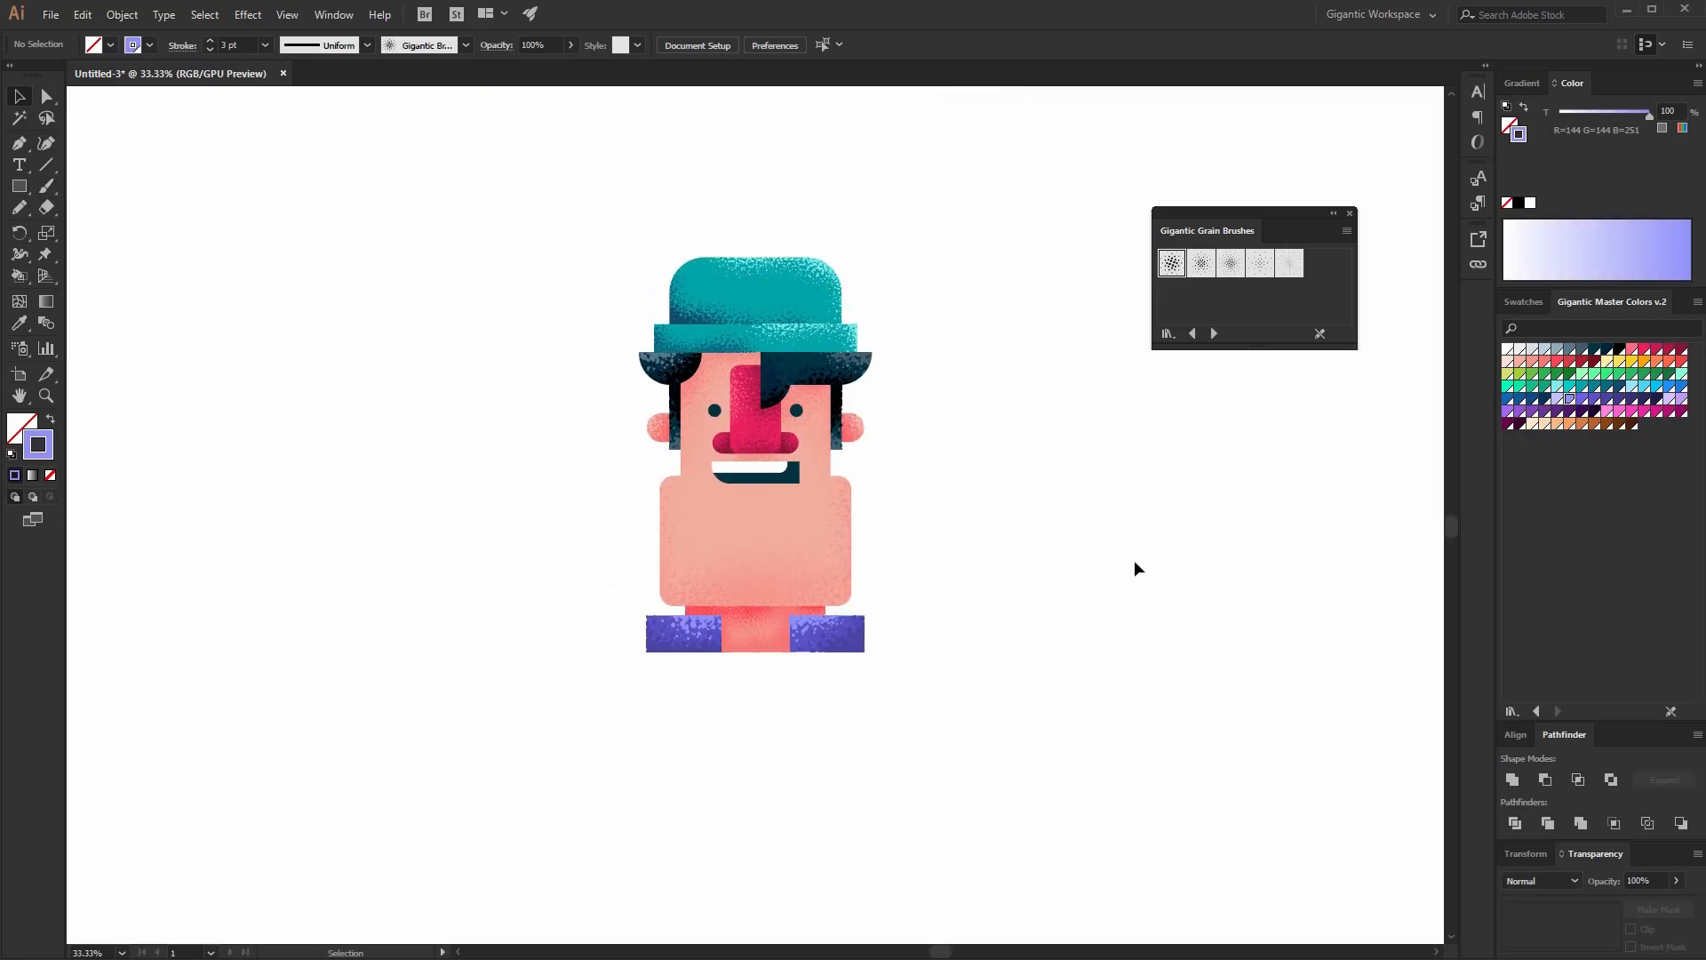
key(ctrl+equal)
key(ctrl+equal)
key(ctrl+minus)
scroll(1299, 574, up, 2)
click(1350, 213)
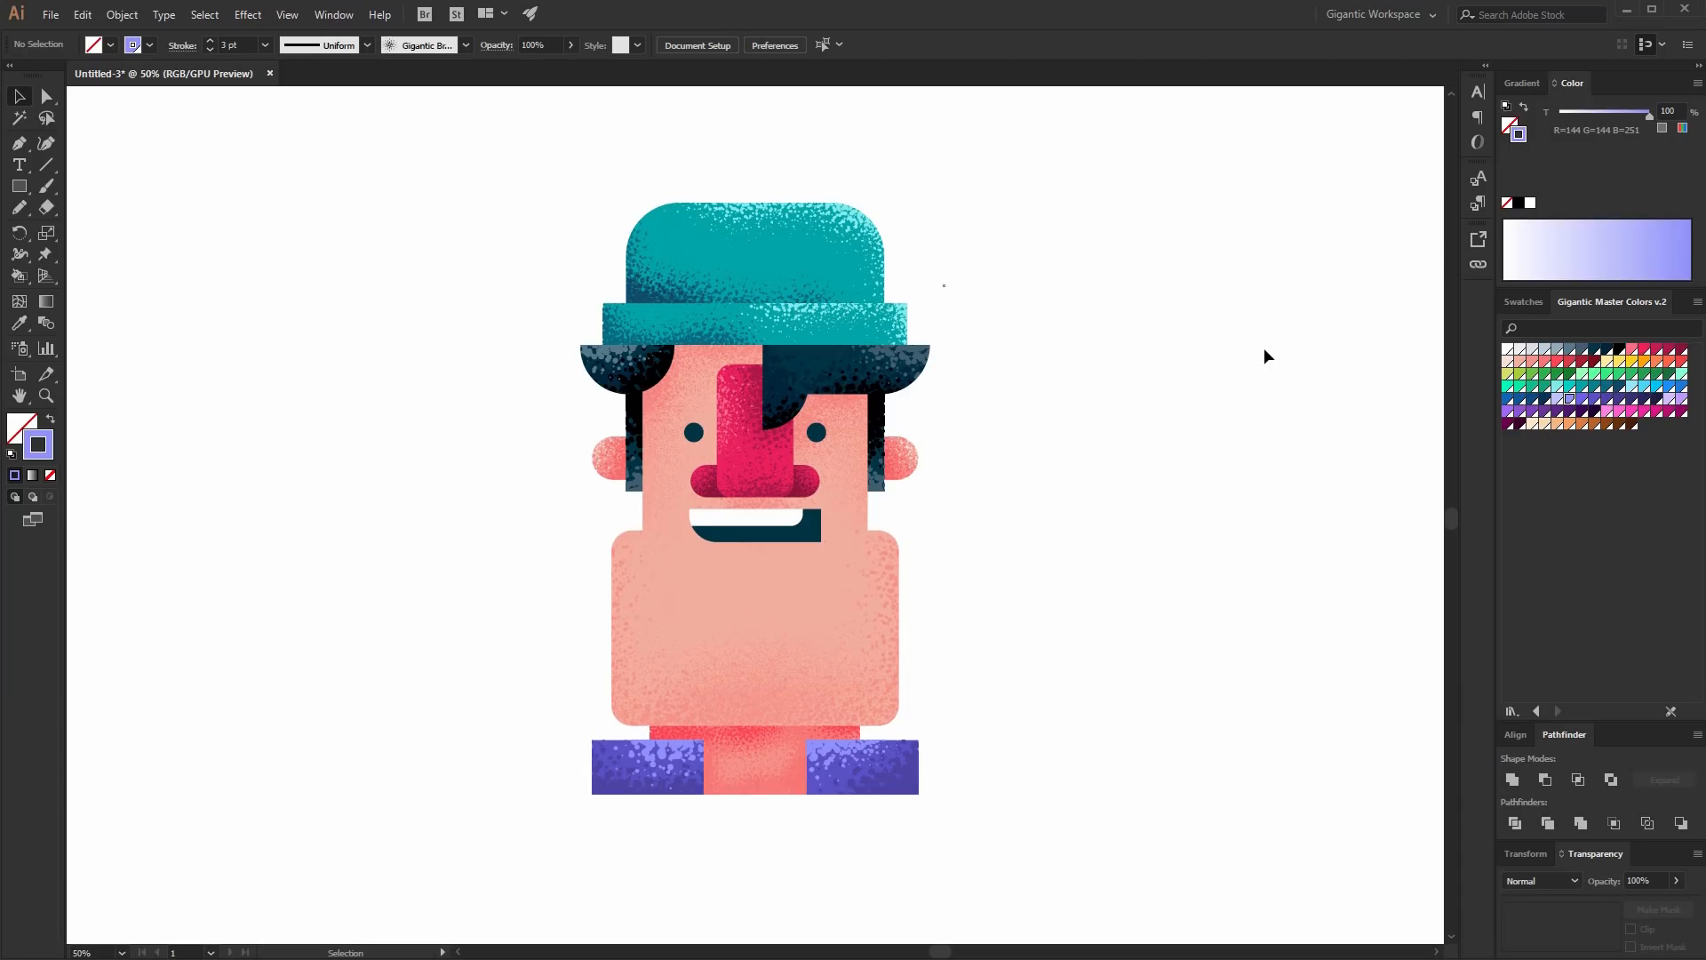